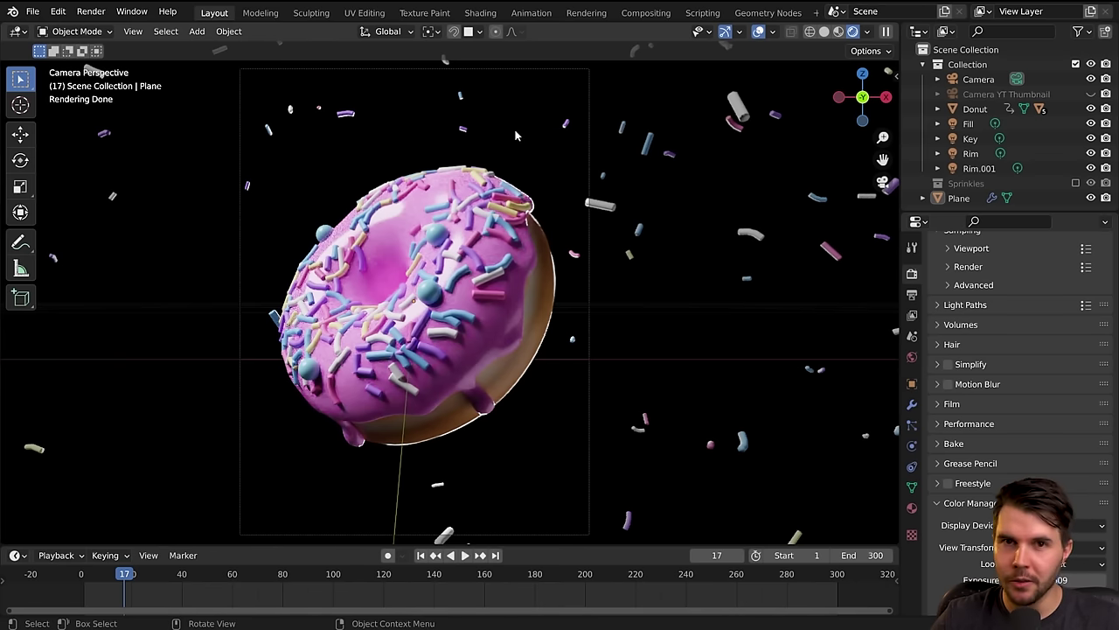
Open the Compositing workspace for the donut scene.
click(645, 13)
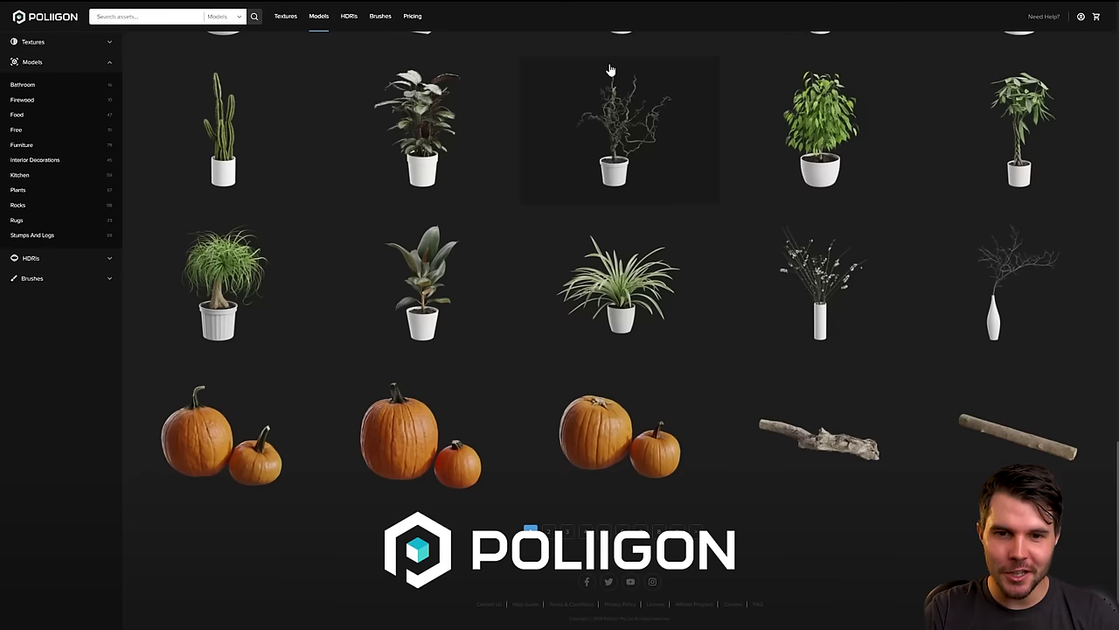
Browse the models, HDRIs and textures in the Poliigon asset library.
scroll(548, 239, up, 10)
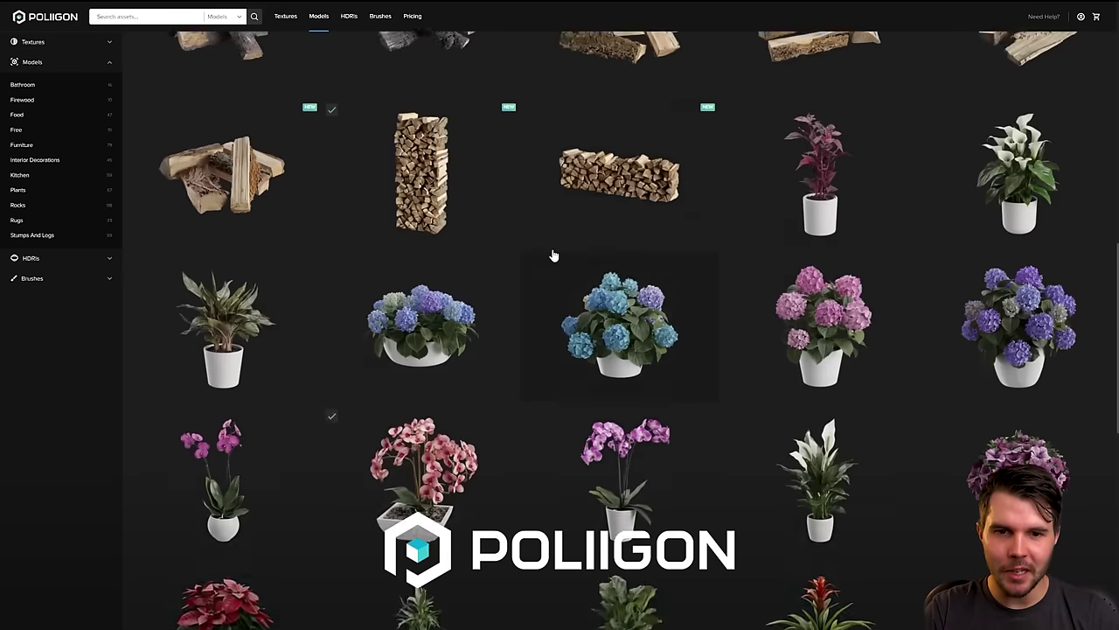
scroll(553, 255, up, 15)
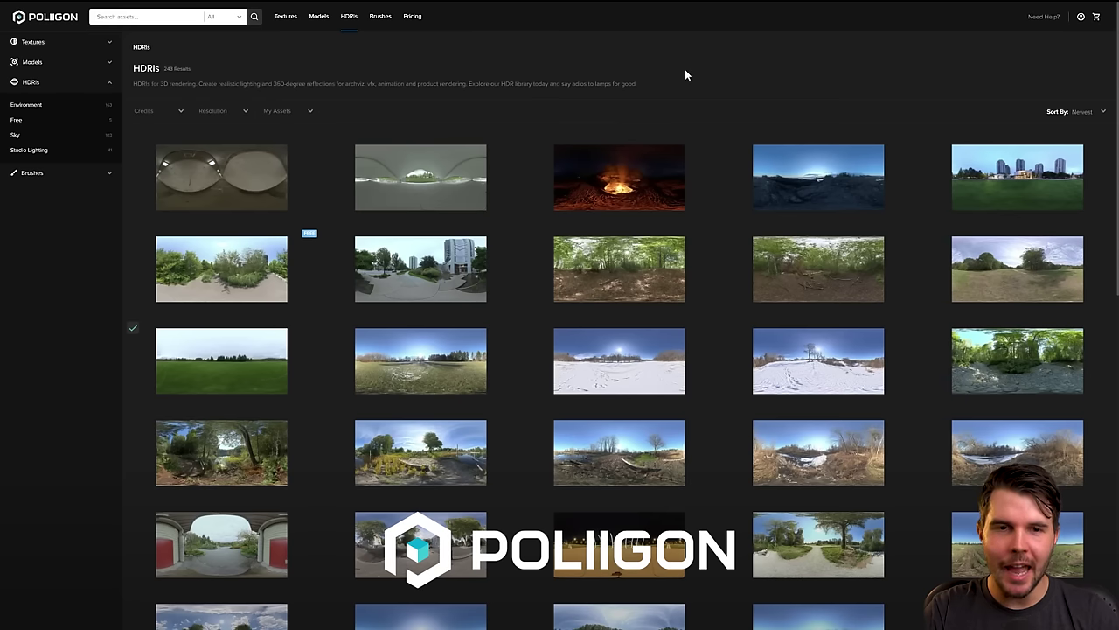
click(285, 17)
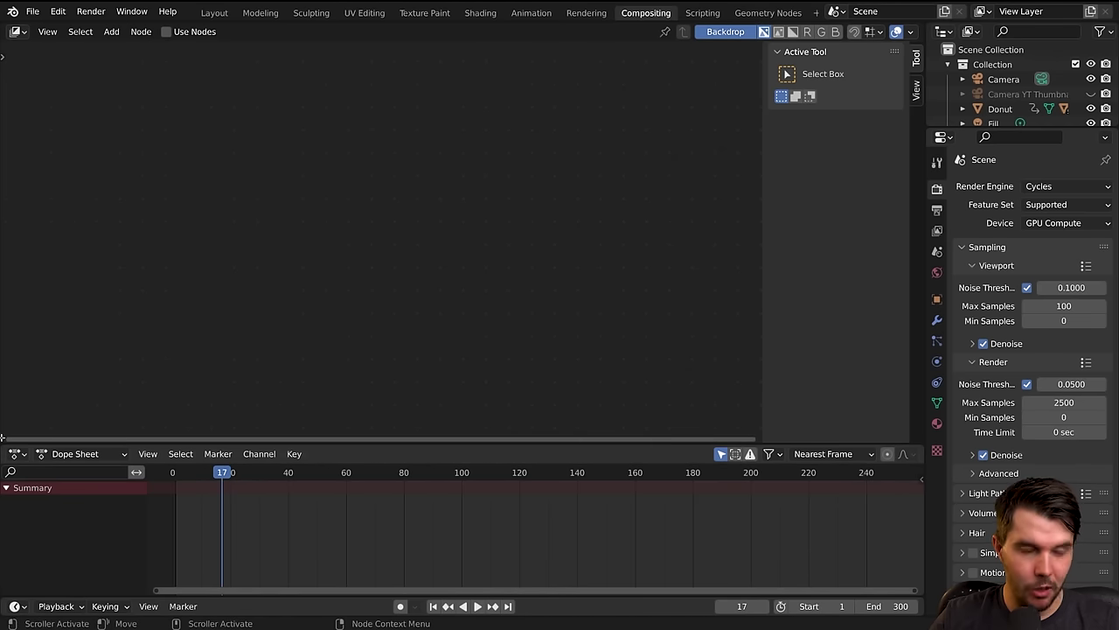
Merge the Dope Sheet area into the compositor and enable Use Nodes.
drag(2, 437, 119, 429)
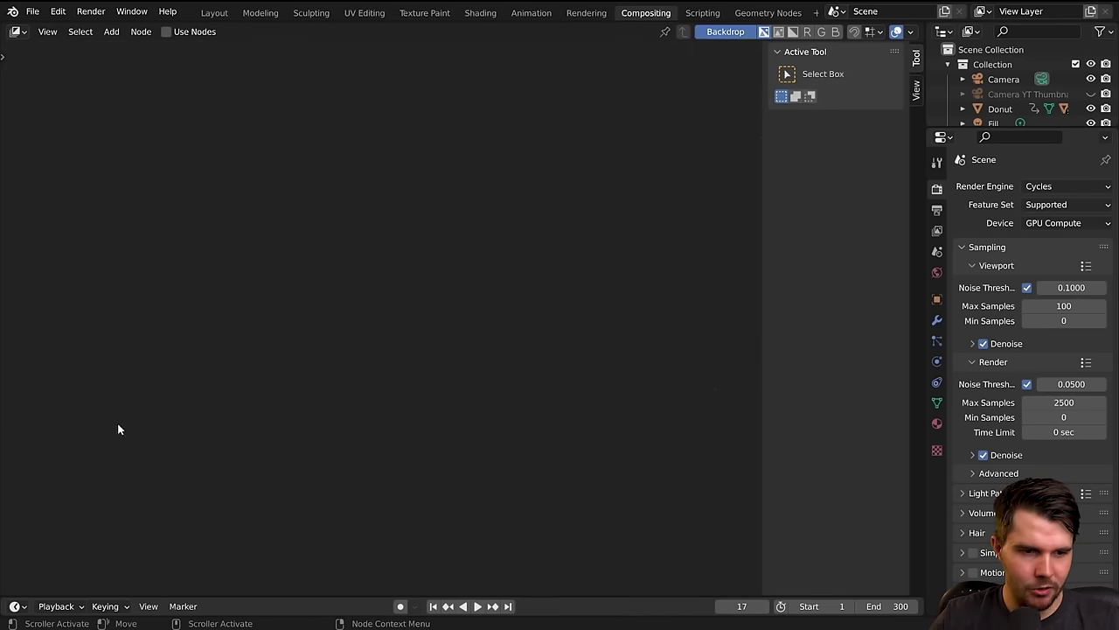
click(192, 35)
scroll(321, 326, down, 1)
middle_drag(385, 327, 334, 414)
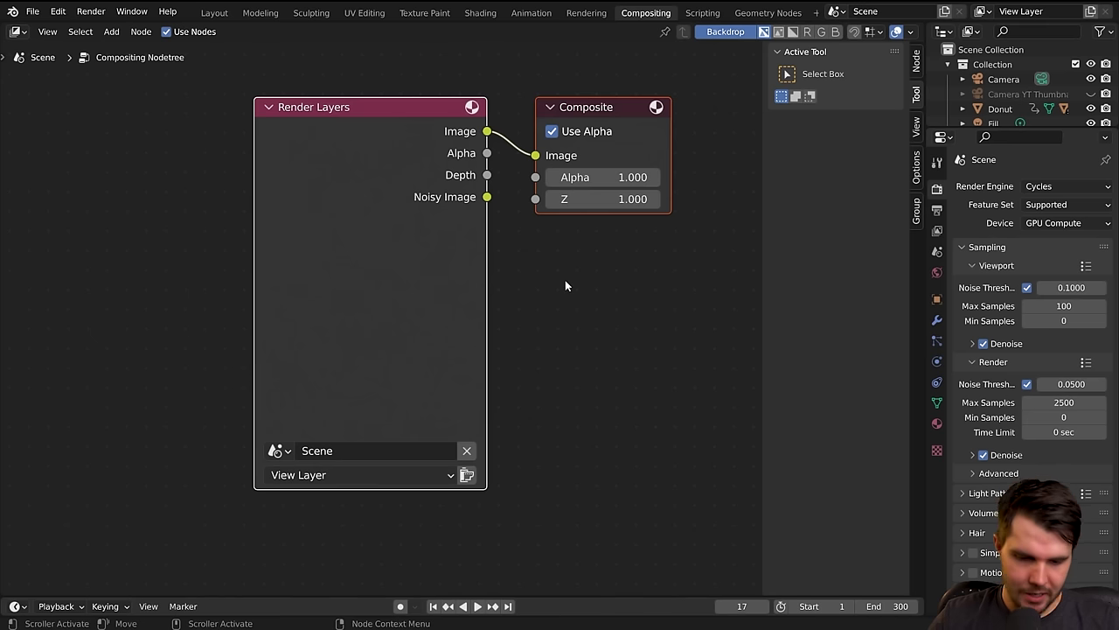
Hide the compositor's sidebar and spread the Render Layers and Composite nodes apart.
key(n)
scroll(507, 272, down, 1)
click(507, 273)
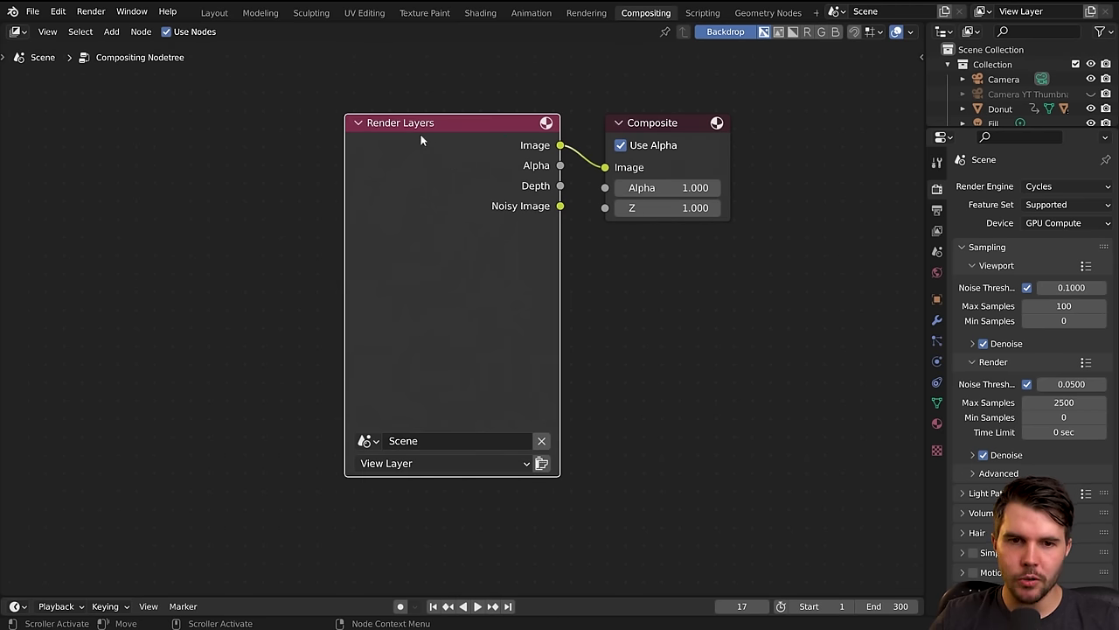
drag(407, 130, 345, 131)
drag(661, 119, 713, 121)
drag(430, 150, 332, 160)
Look at the Shading and Geometry Nodes workspaces, and return to the Compositing workspace.
click(480, 12)
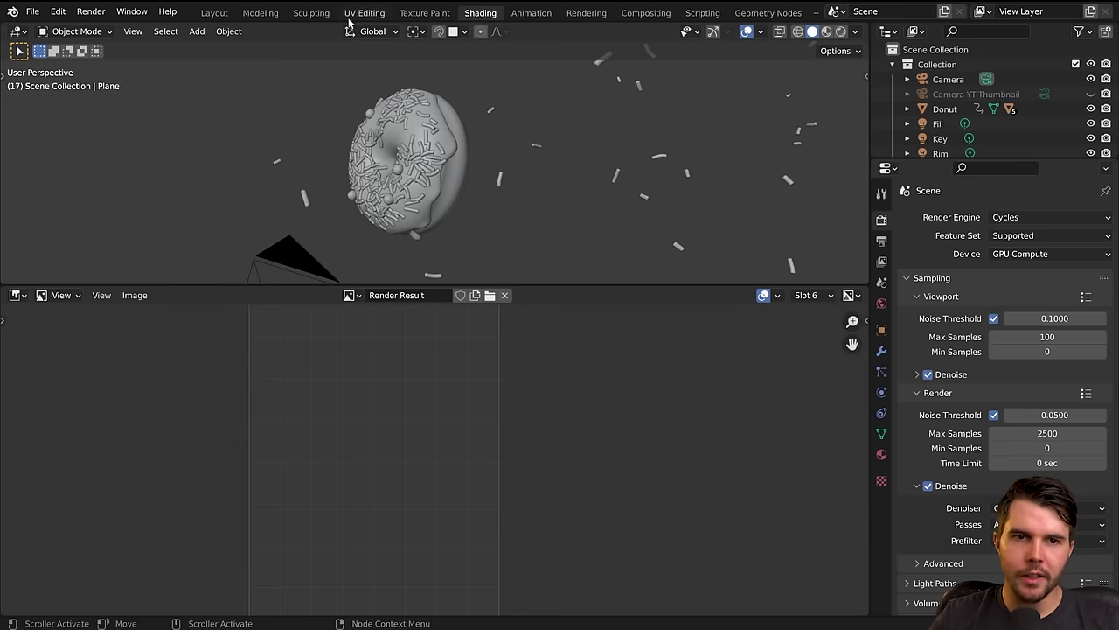
click(768, 12)
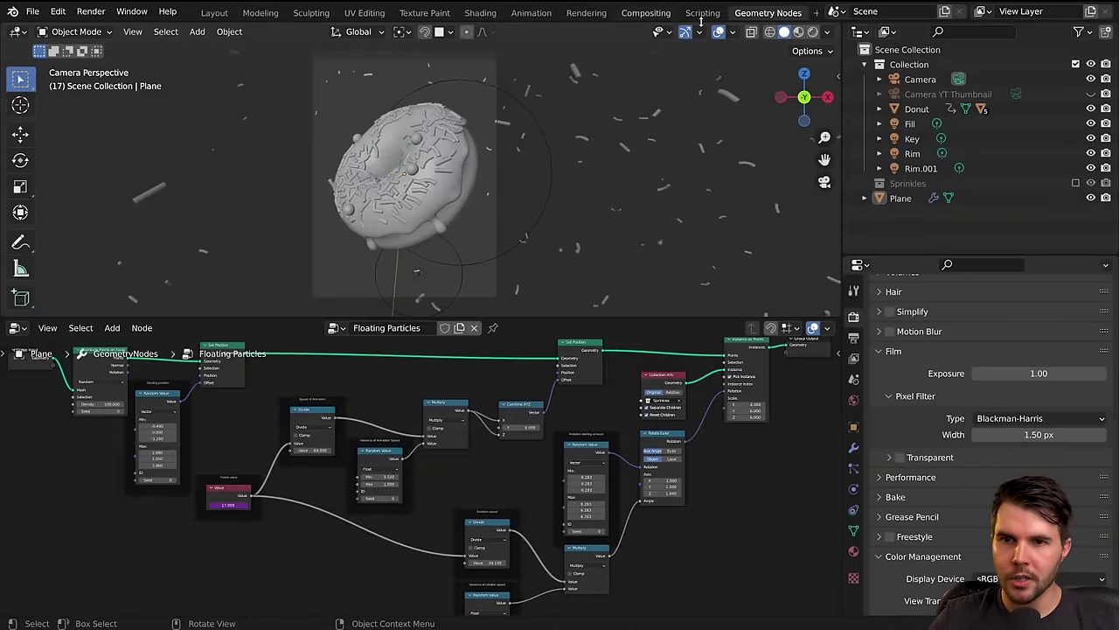
click(646, 12)
Widen the gap between the Render Layers and Composite nodes to leave room for effect nodes.
drag(270, 180, 151, 170)
drag(386, 86, 594, 305)
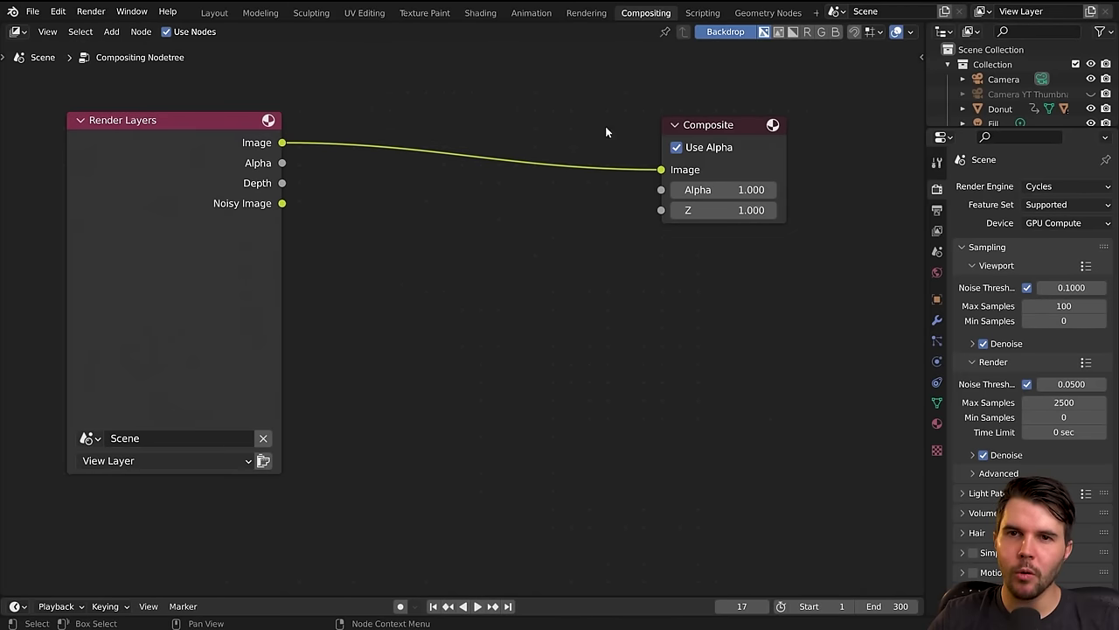
drag(697, 129, 805, 123)
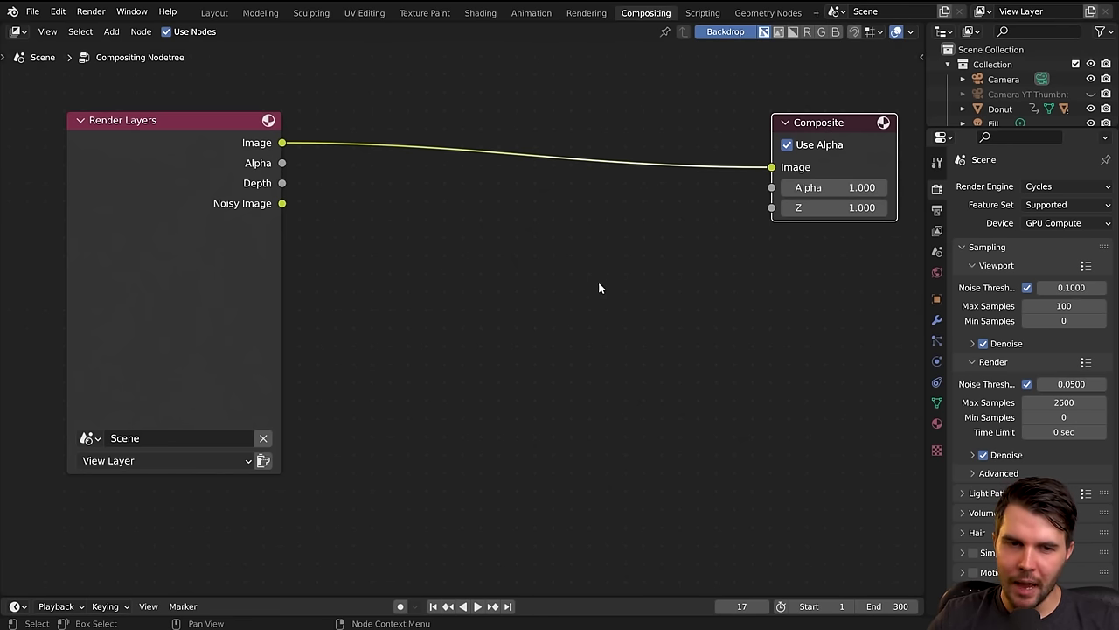
scroll(598, 285, down, 1)
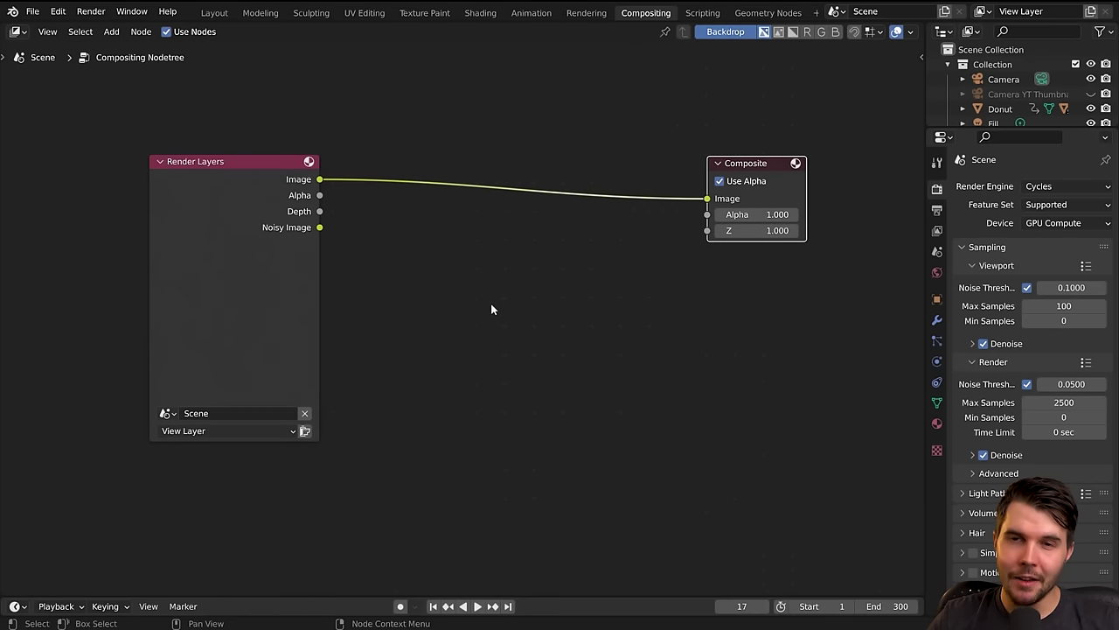
scroll(492, 308, down, 1)
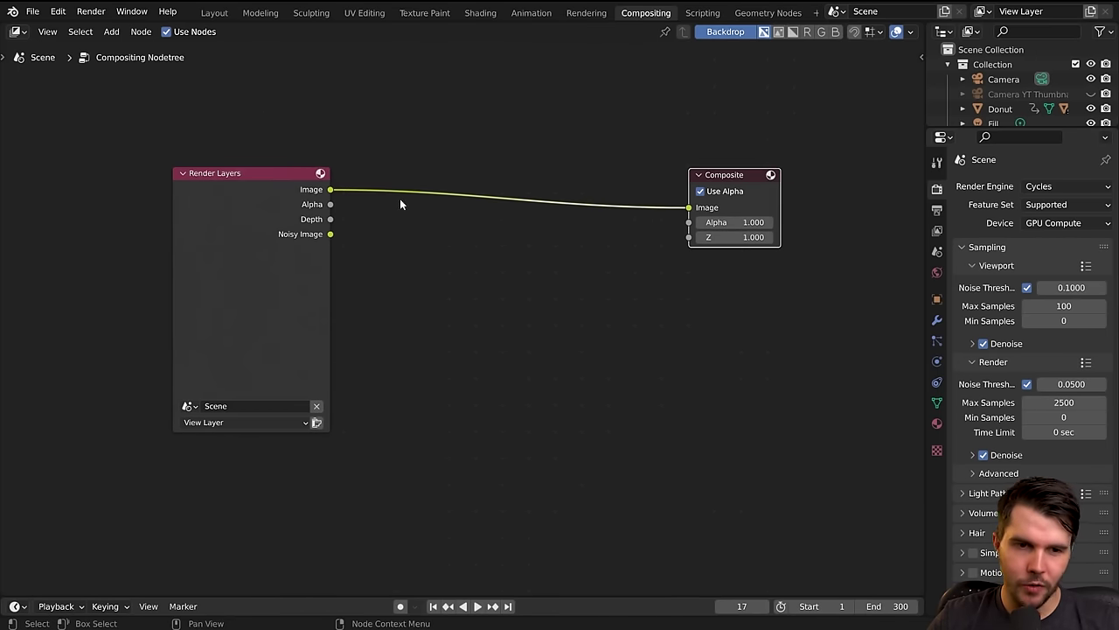
Add a Viewer node linked to the Render Layers Image output and place it above the Composite node.
ctrl+shift+click(244, 220)
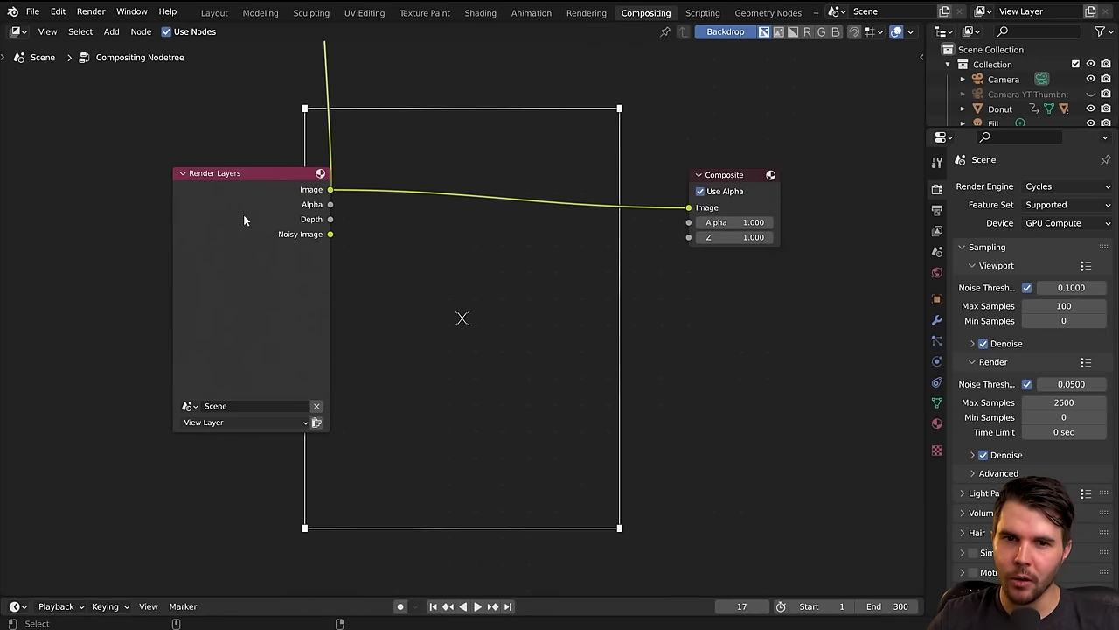
key(Home)
drag(388, 113, 639, 276)
scroll(567, 352, up, 3)
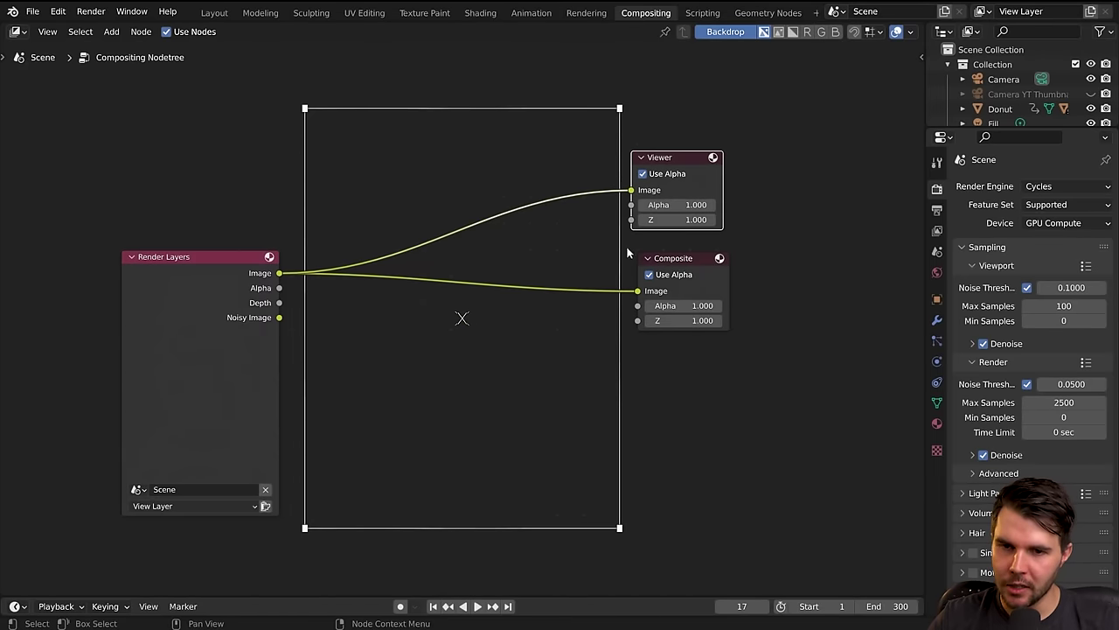
middle_drag(422, 242, 389, 202)
drag(622, 117, 638, 130)
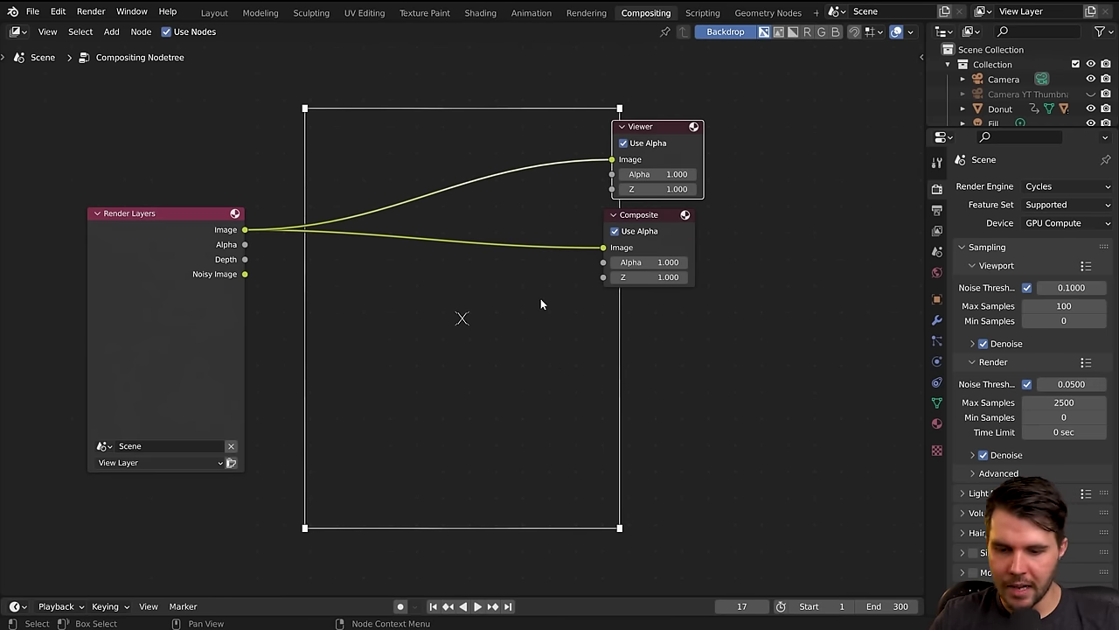
Render frame 17 and return to the node tree to view the result as the backdrop.
key(F12)
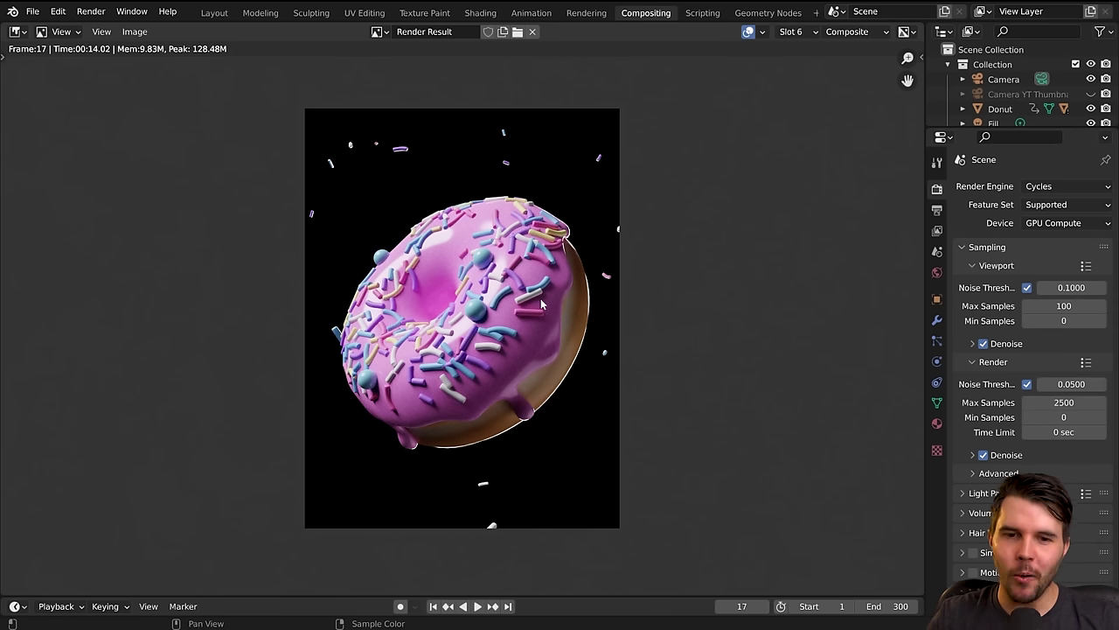
key(Escape)
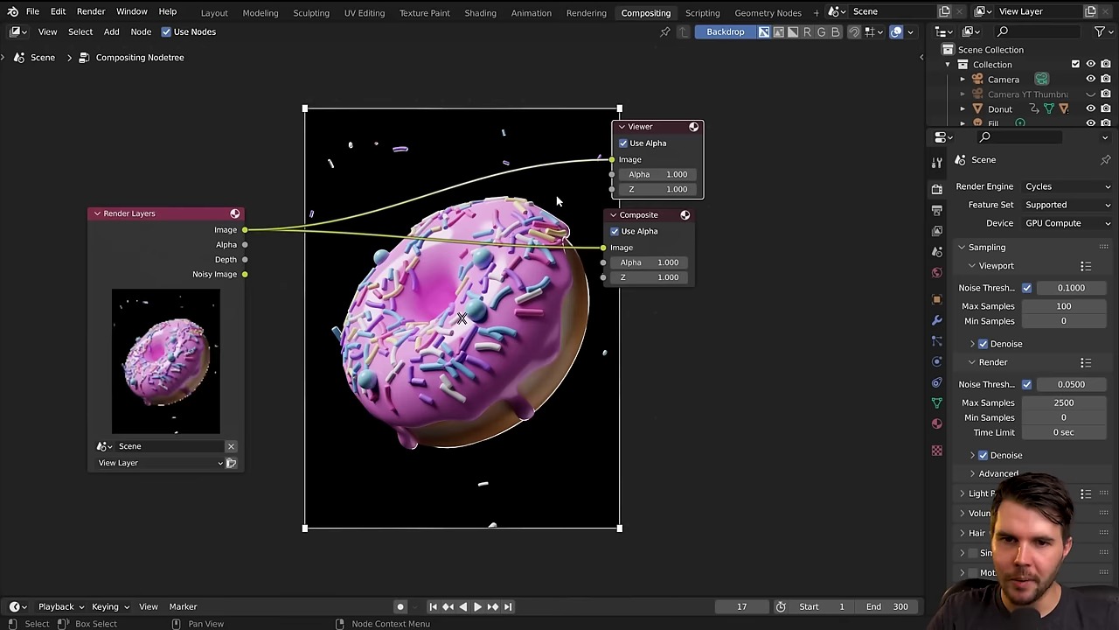
middle_drag(560, 262, 651, 228)
scroll(553, 232, up, 2)
scroll(622, 221, up, 3)
scroll(622, 222, down, 4)
Compare the node tree with the backdrop off and on, and check the backdrop behind the nodes.
click(726, 33)
click(726, 32)
mouse_move(422, 200)
middle_down()
mouse_move(448, 240)
mouse_move(461, 207)
mouse_move(433, 210)
middle_up()
scroll(510, 262, up, 3)
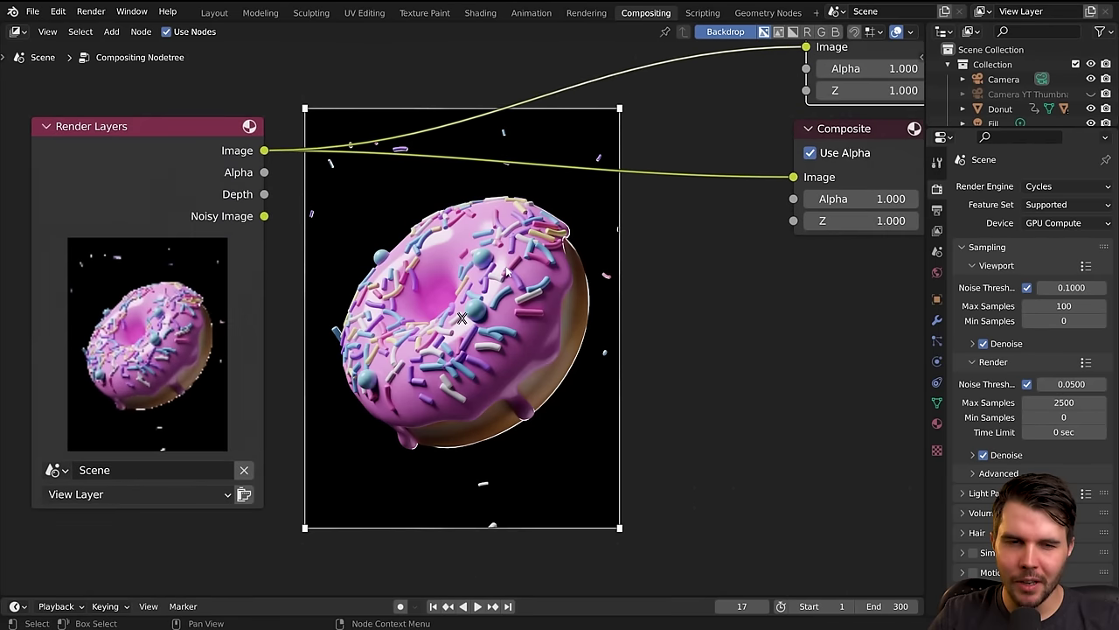
scroll(507, 272, down, 1)
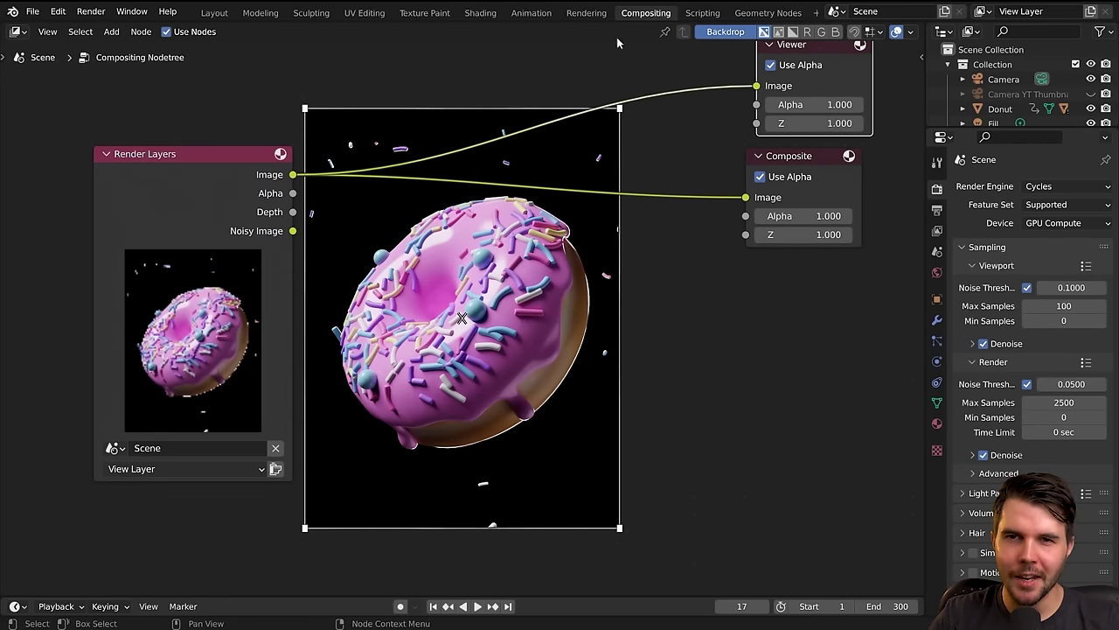
scroll(562, 330, up, 2)
scroll(562, 331, down, 2)
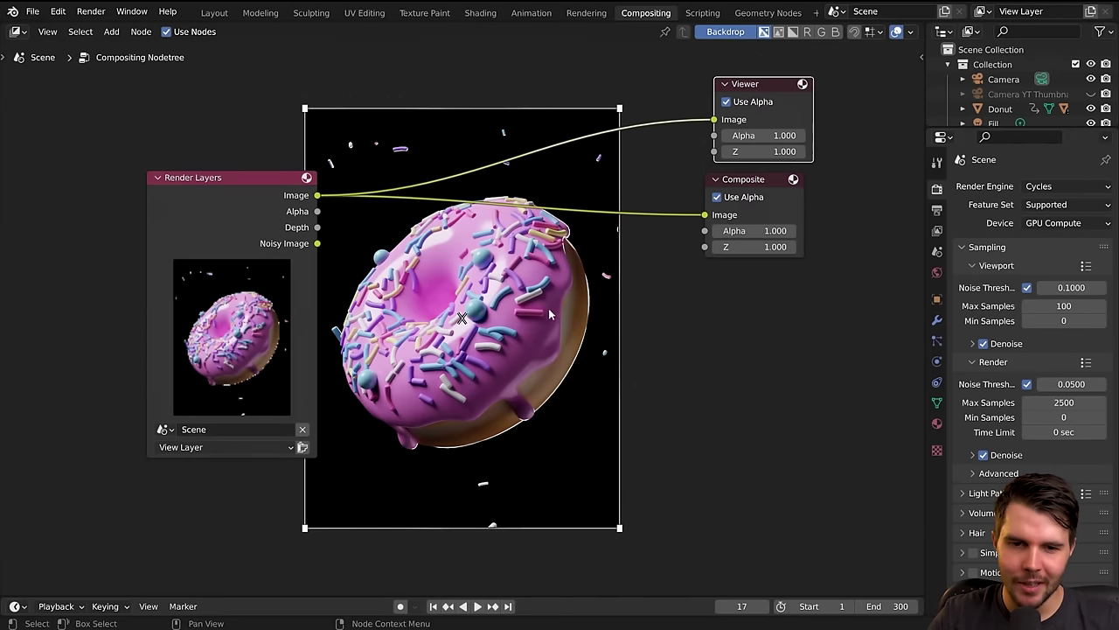
Shift the backdrop image sideways toward the Viewer and Composite nodes and scale it down slightly.
drag(462, 318, 524, 305)
drag(683, 516, 738, 411)
drag(520, 300, 548, 300)
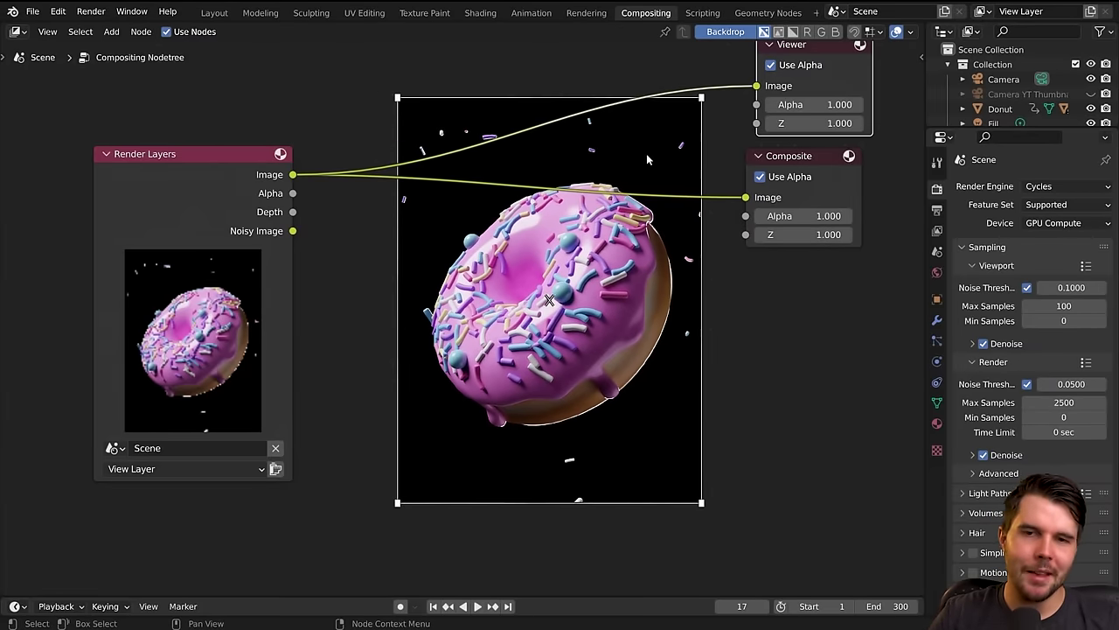
Turn off the backdrop and split the compositor to place an Image Editor beside it.
click(725, 32)
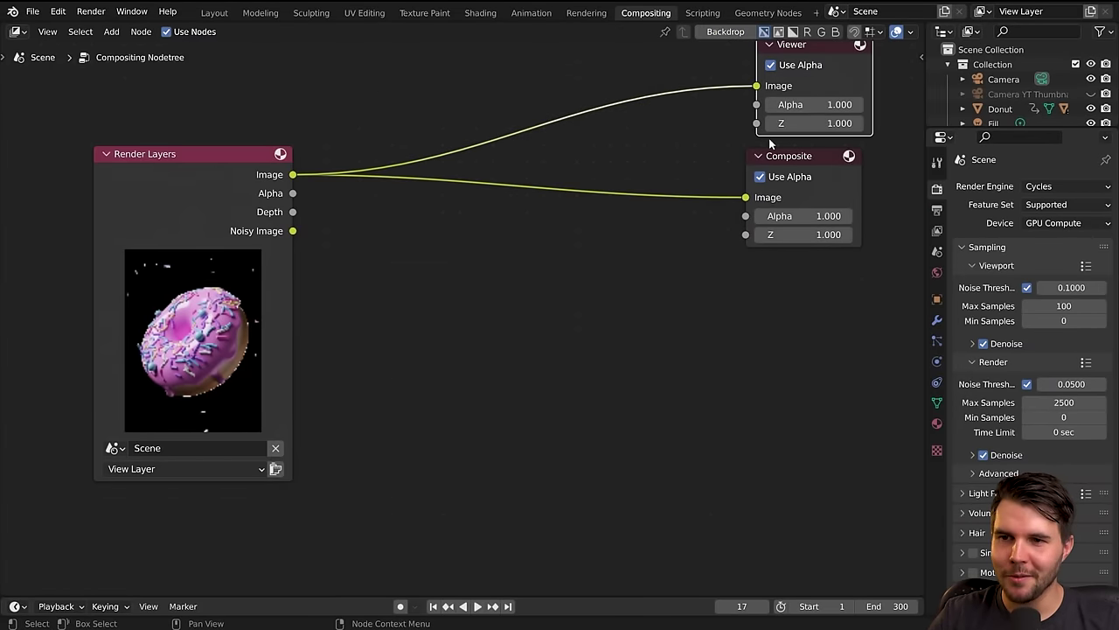
key(Home)
drag(922, 24, 378, 30)
click(402, 32)
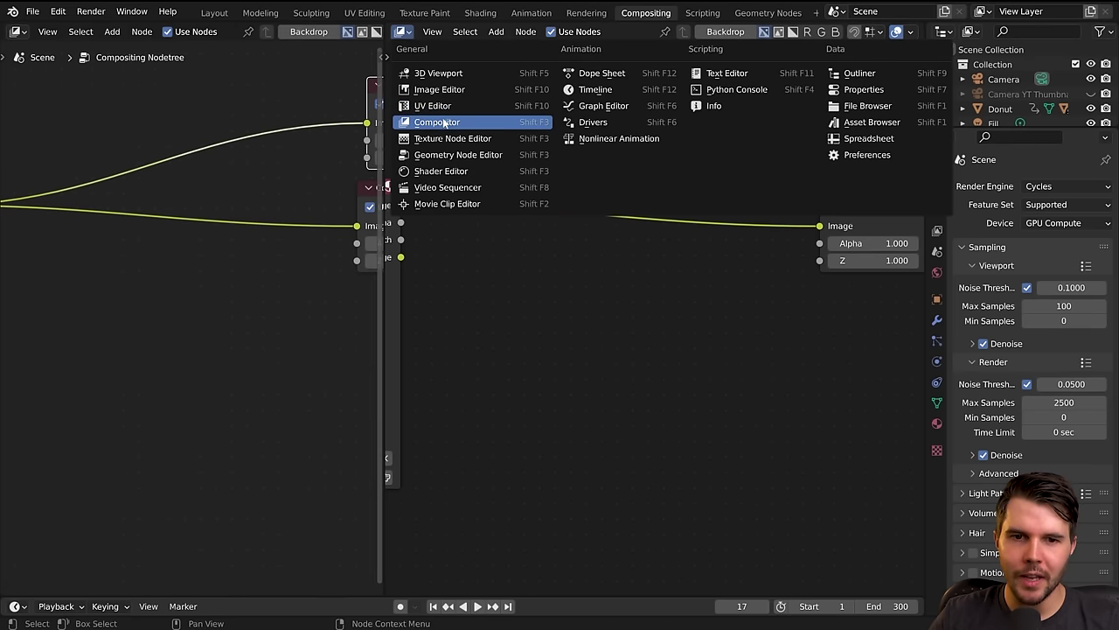
click(443, 89)
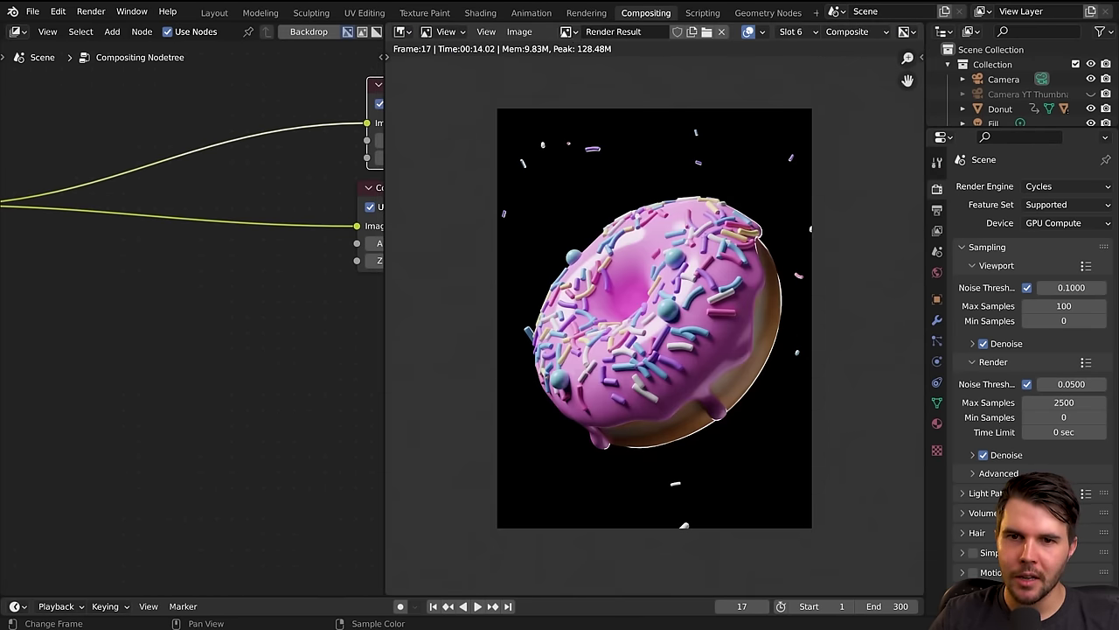
Display the Viewer Node image in the Image Editor and widen the compositor area to fit the node tree.
click(567, 31)
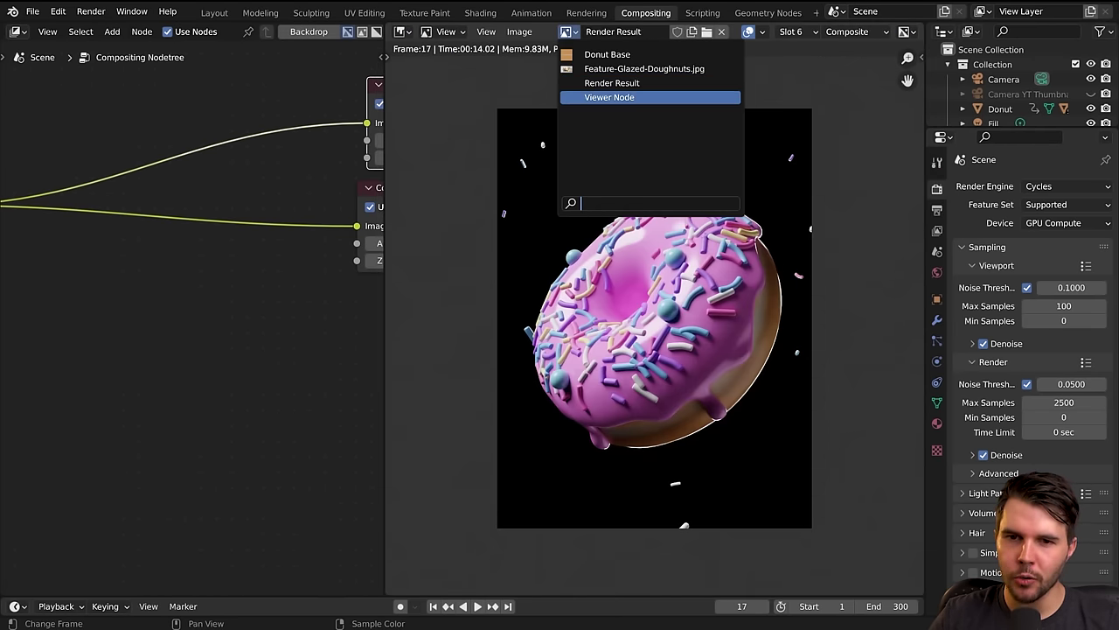
click(610, 98)
drag(386, 122, 616, 140)
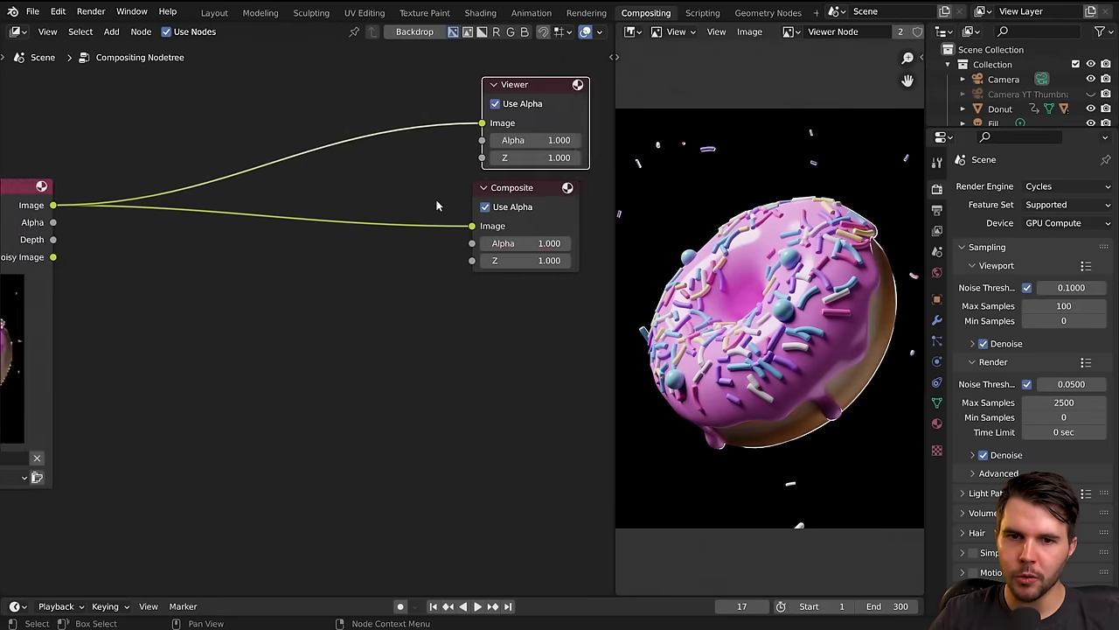
key(Home)
drag(522, 124, 510, 119)
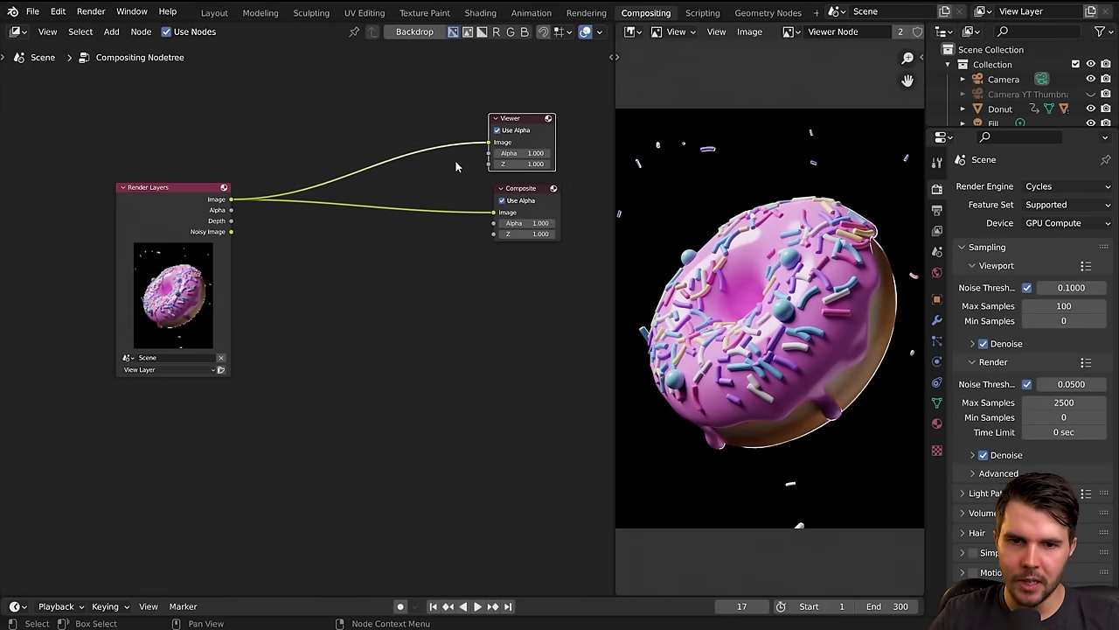
Cut the link into the Viewer node and reconnect the Render Layers Image output to it.
ctrl+right_drag(438, 136, 410, 187)
drag(230, 200, 488, 141)
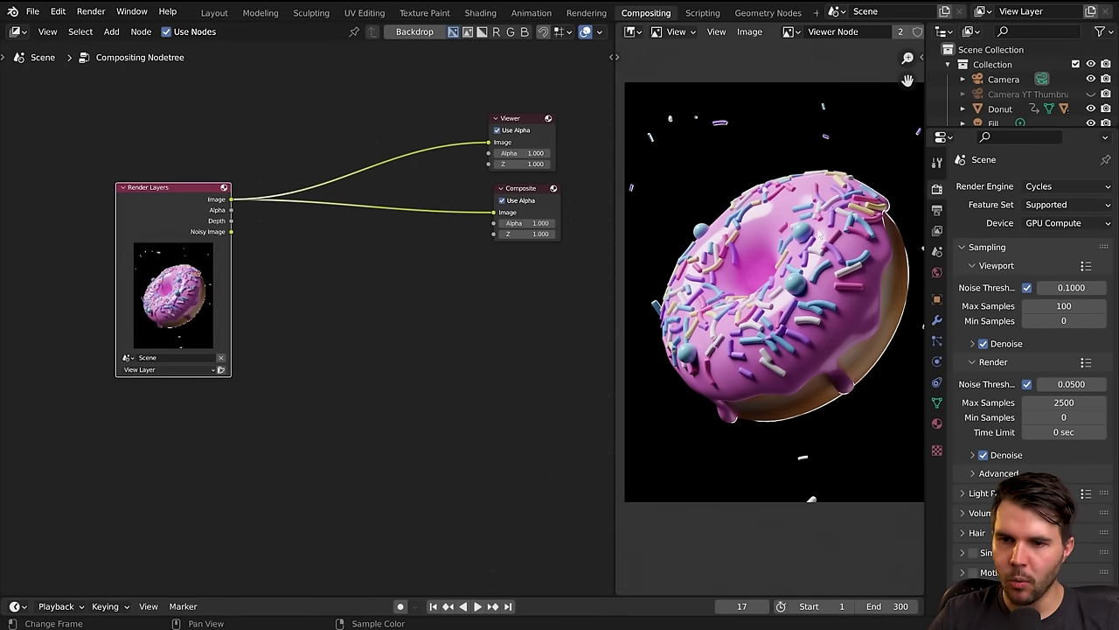
middle_drag(819, 232, 807, 224)
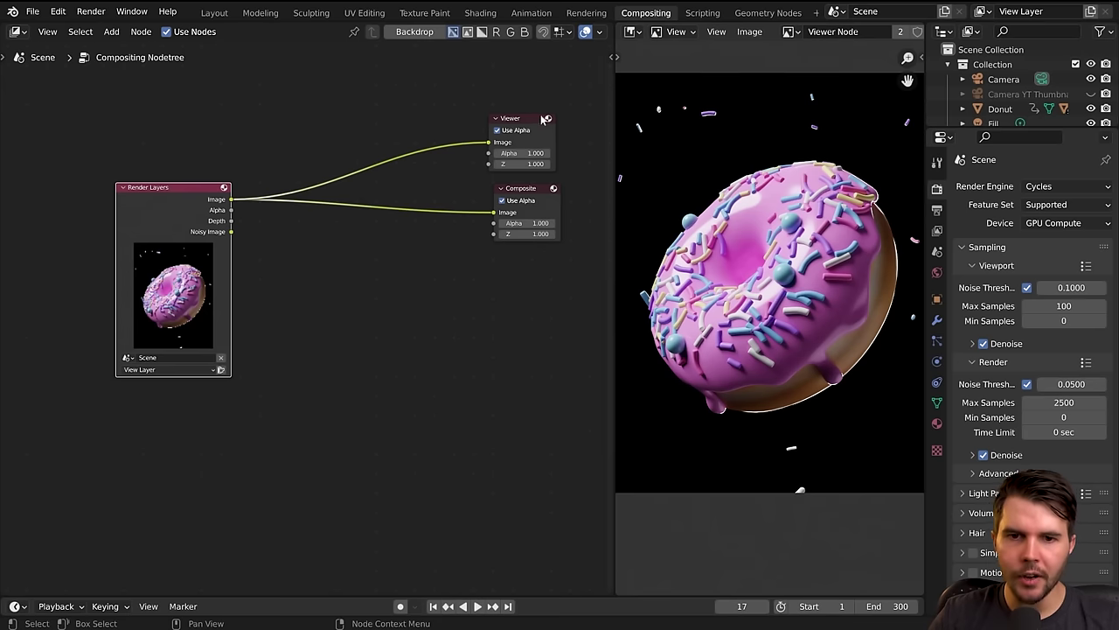
Move the Render Layers node farther away from the Viewer and Composite nodes.
drag(179, 197, 118, 190)
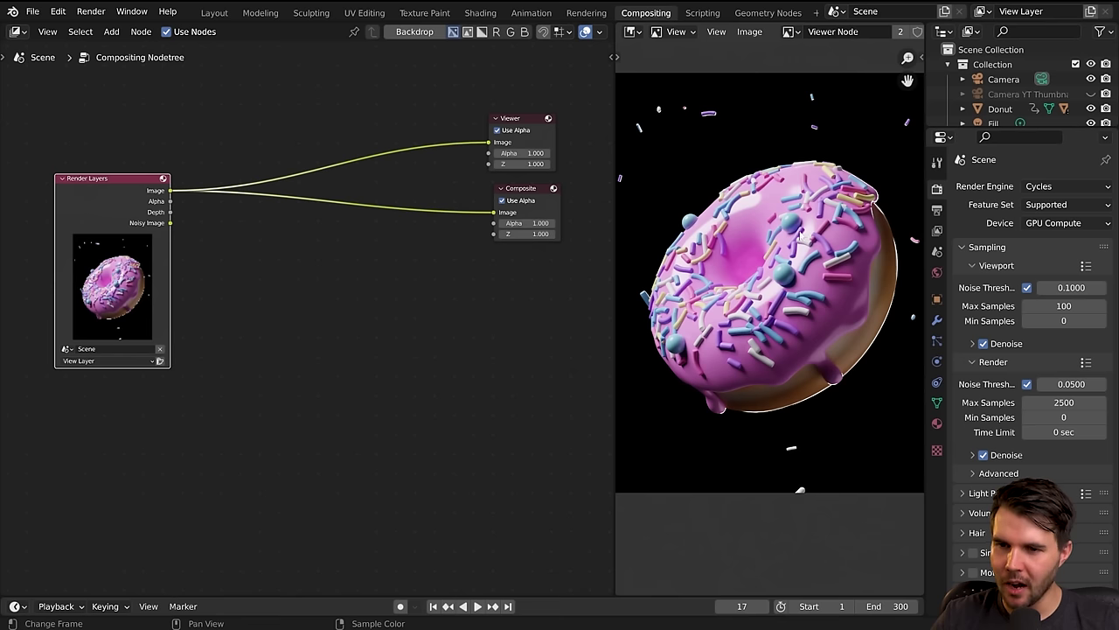
scroll(756, 249, down, 1)
scroll(757, 249, up, 1)
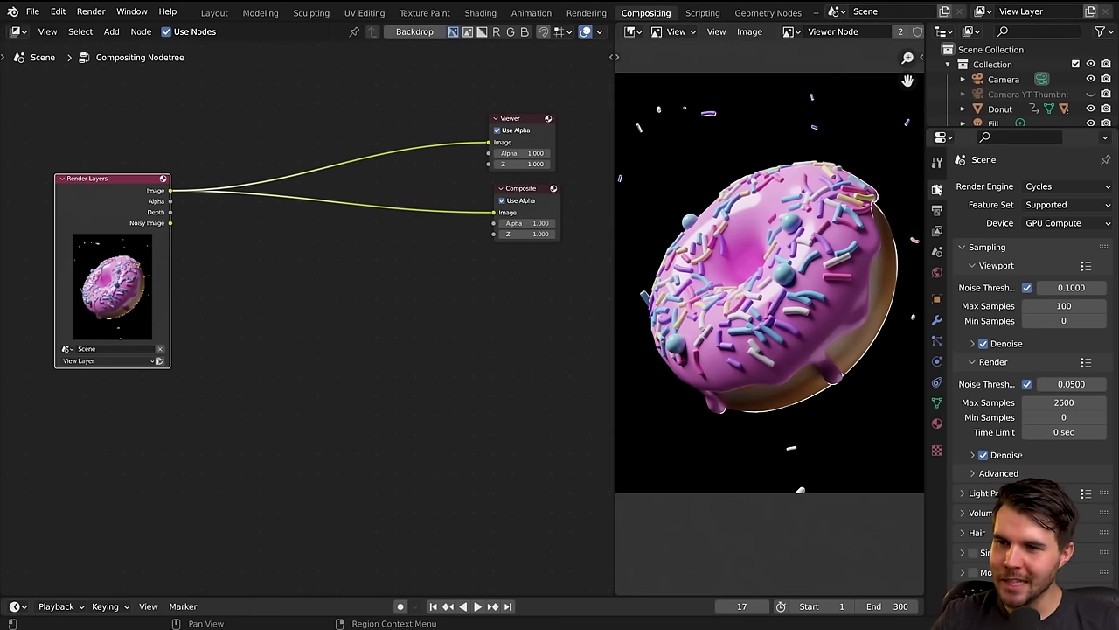
Enable Transparent in the Film render settings and start a new render of frame 17.
scroll(982, 438, down, 3)
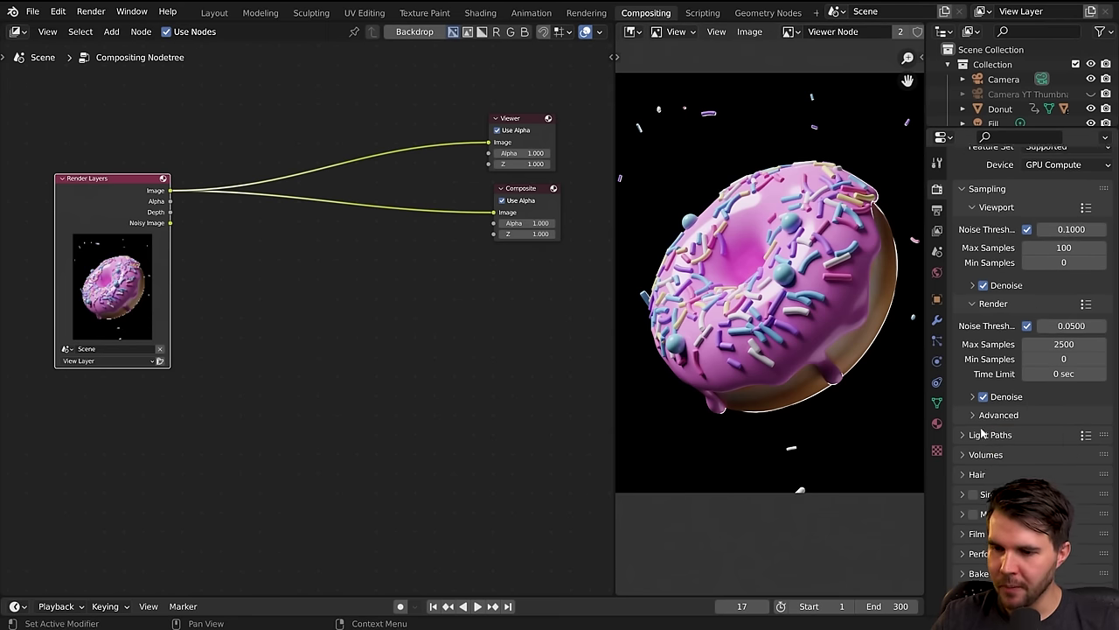
scroll(980, 504, down, 5)
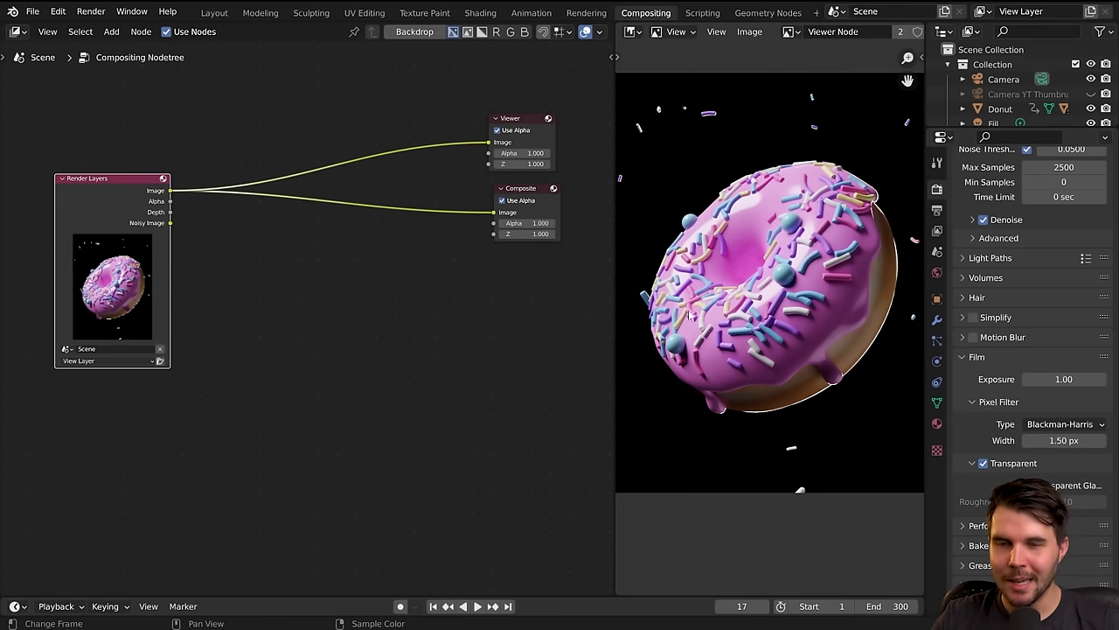
key(F12)
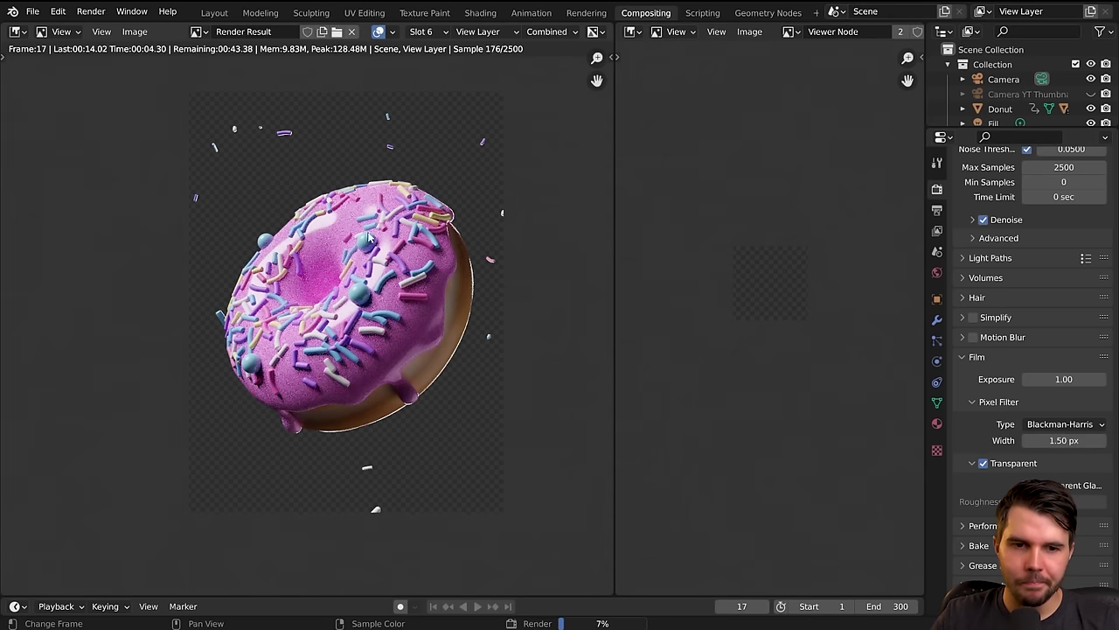
Examine the frame 17 donut render and its transparent background up close and at full size.
scroll(342, 166, up, 4)
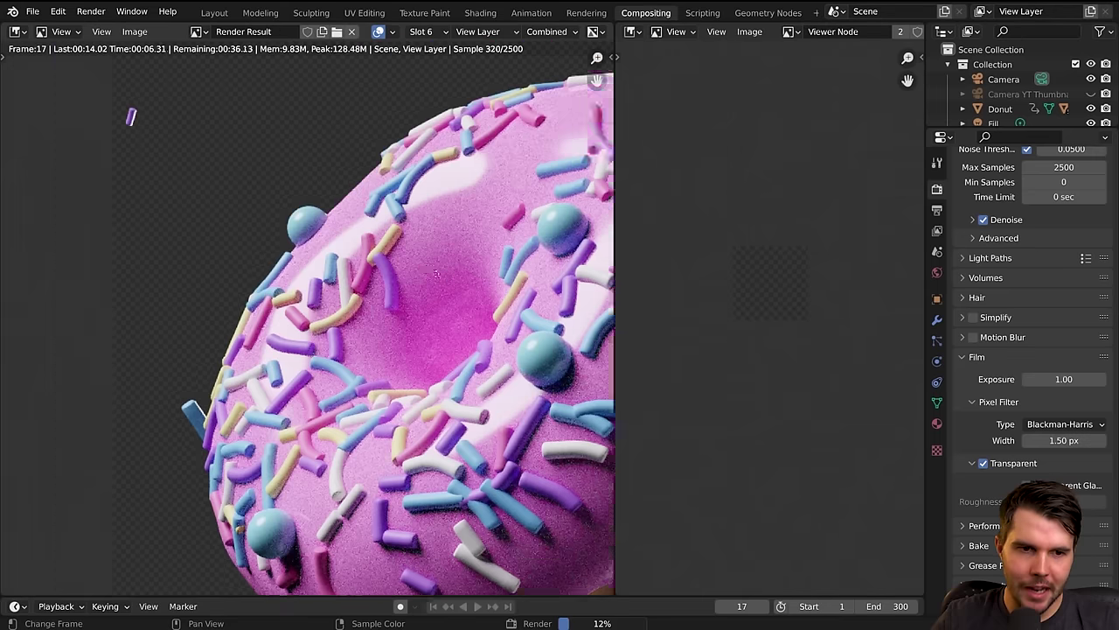
scroll(389, 223, down, 2)
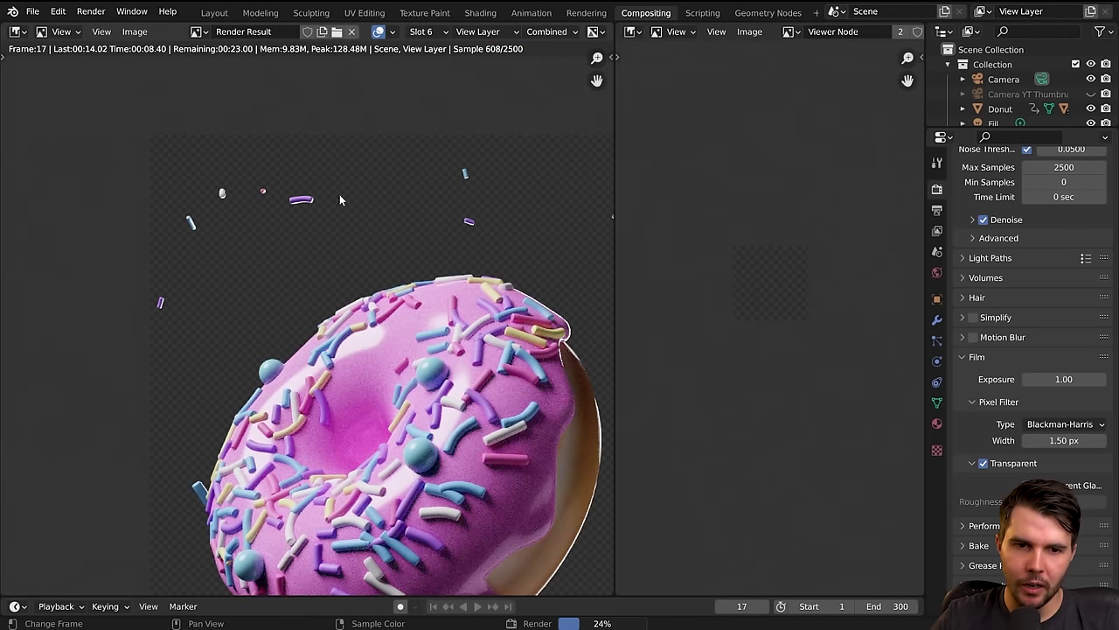
scroll(411, 332, down, 2)
scroll(433, 288, up, 3)
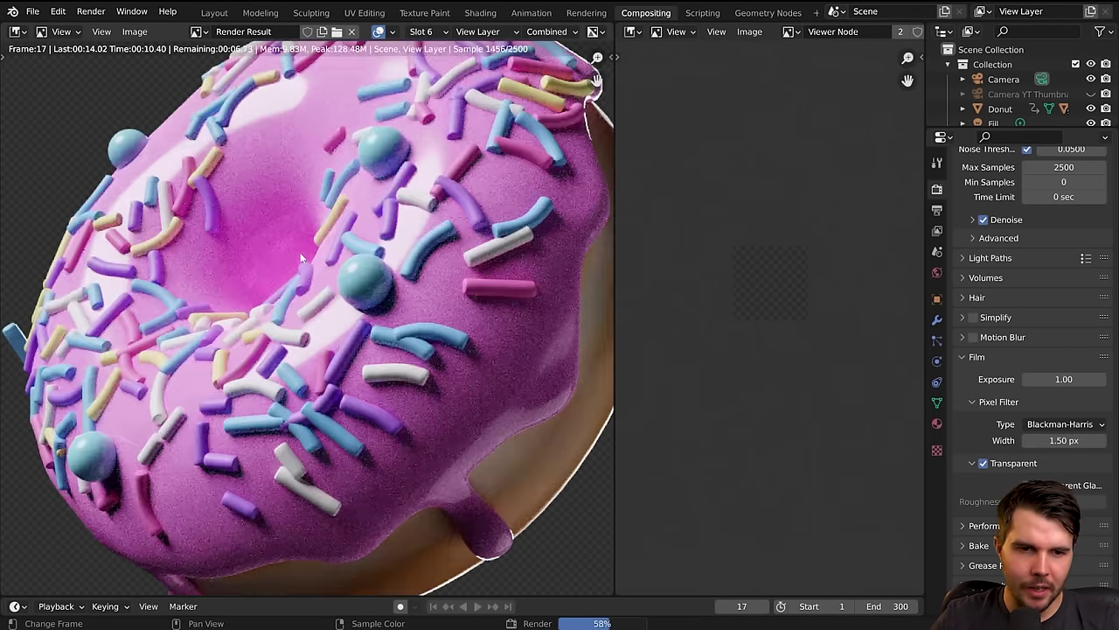
scroll(451, 251, down, 2)
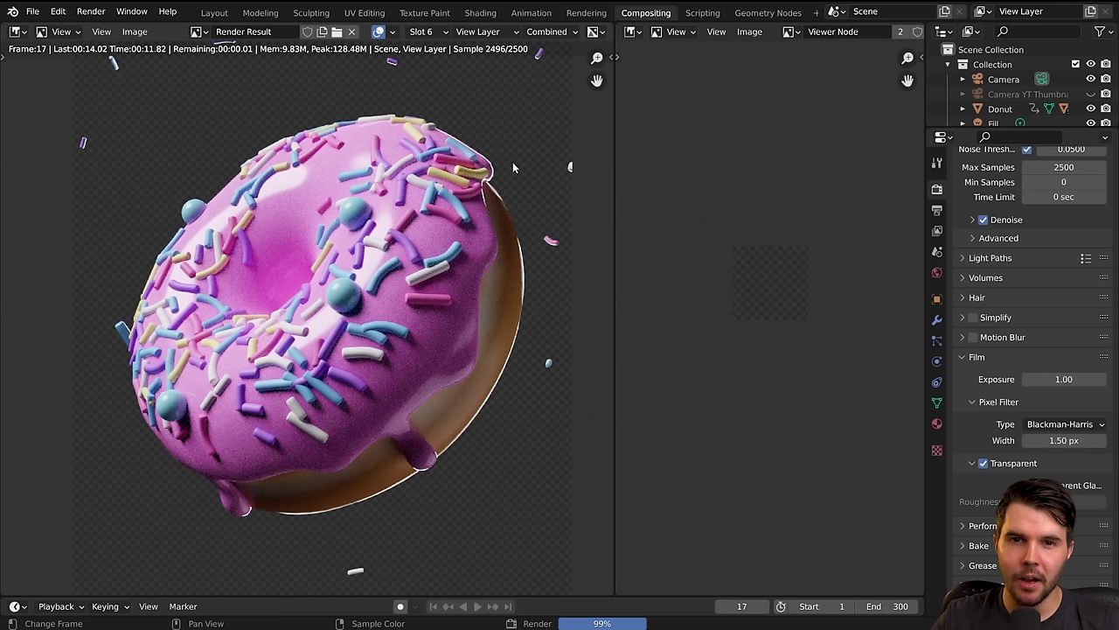
scroll(512, 168, up, 1)
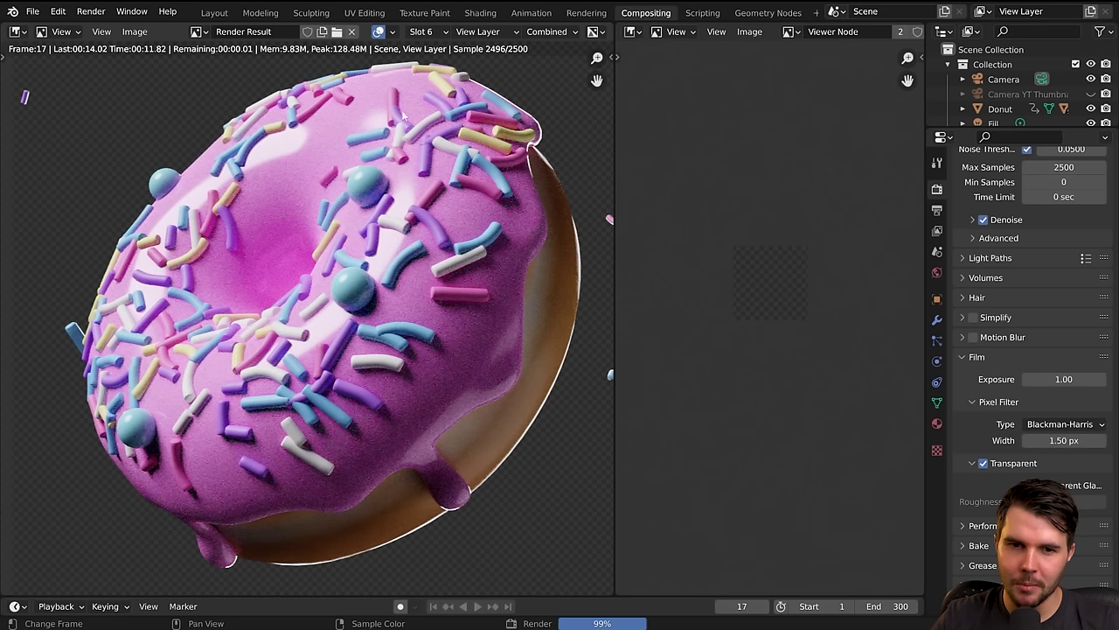
scroll(359, 258, down, 2)
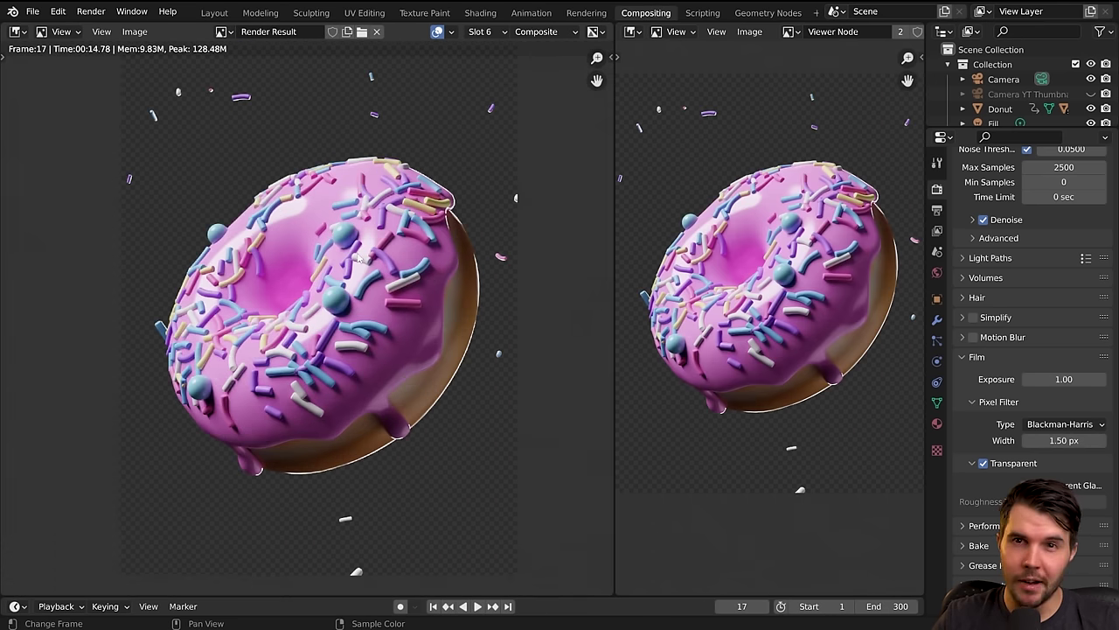
scroll(359, 263, up, 1)
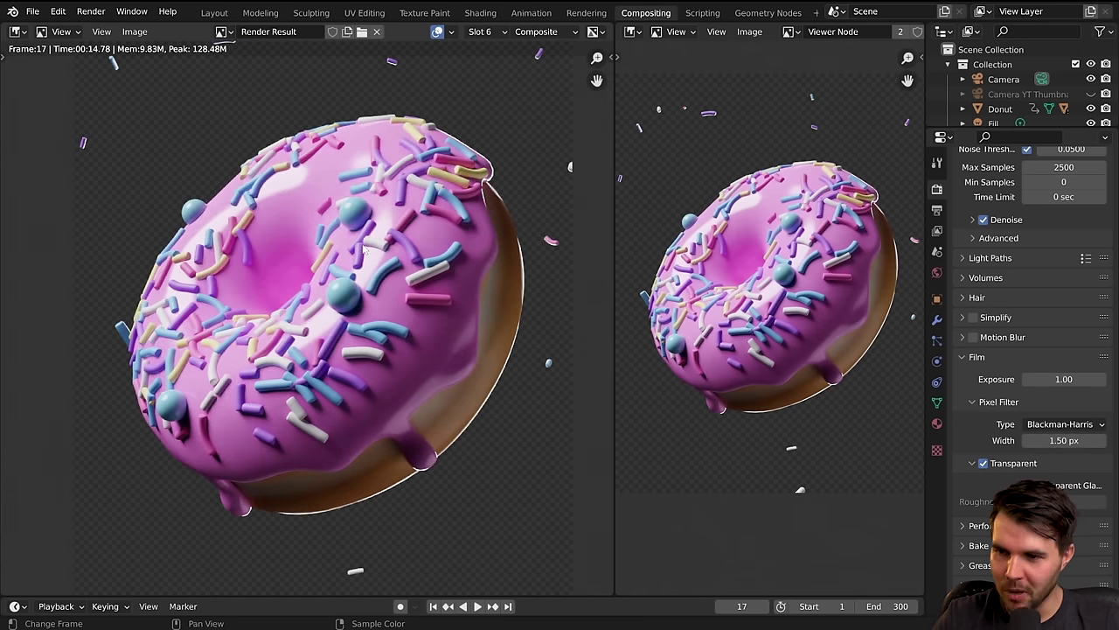
Return the render view to the compositor node tree, fit all nodes in view and reposition the Render Layers node.
key(shift+F3)
key(Home)
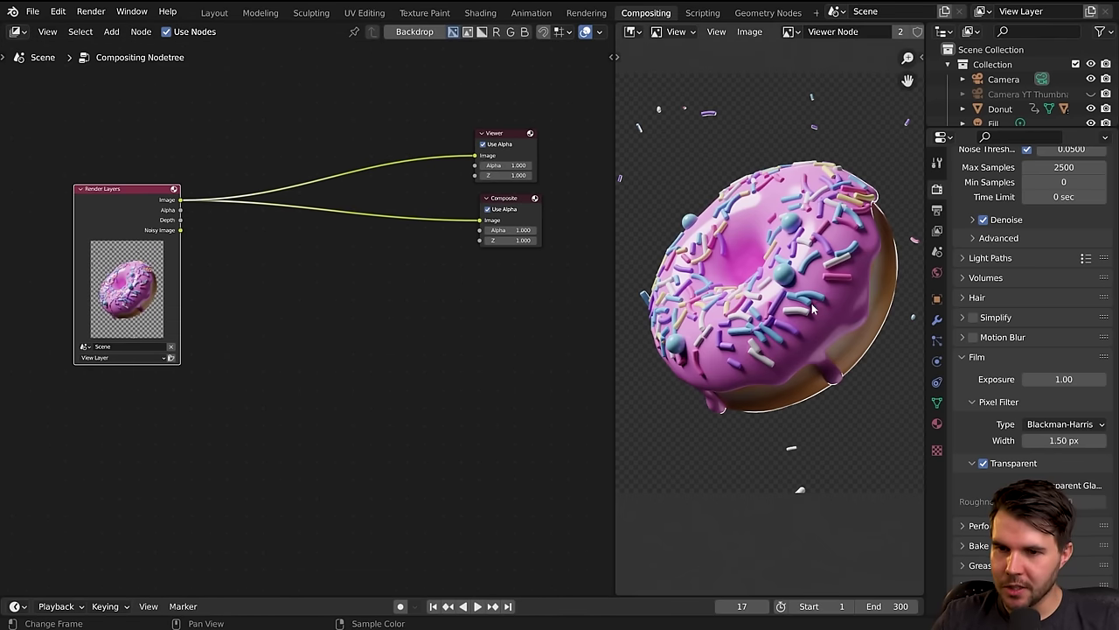
drag(168, 245, 128, 213)
mouse_move(229, 245)
middle_down()
mouse_move(339, 260)
mouse_move(235, 239)
middle_up()
scroll(339, 260, up, 1)
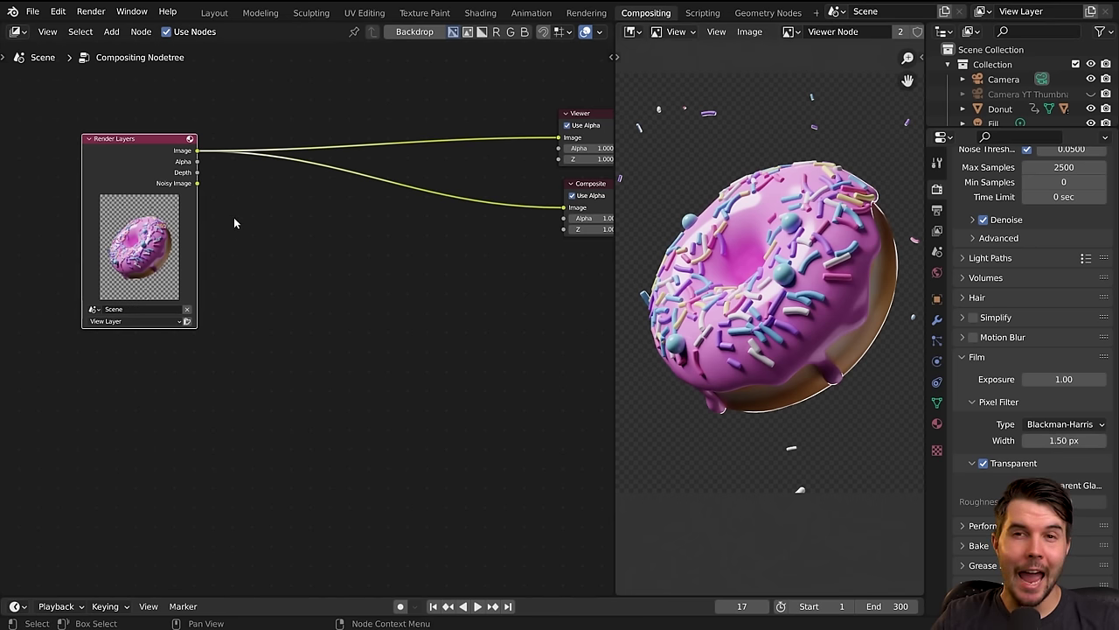
click(262, 220)
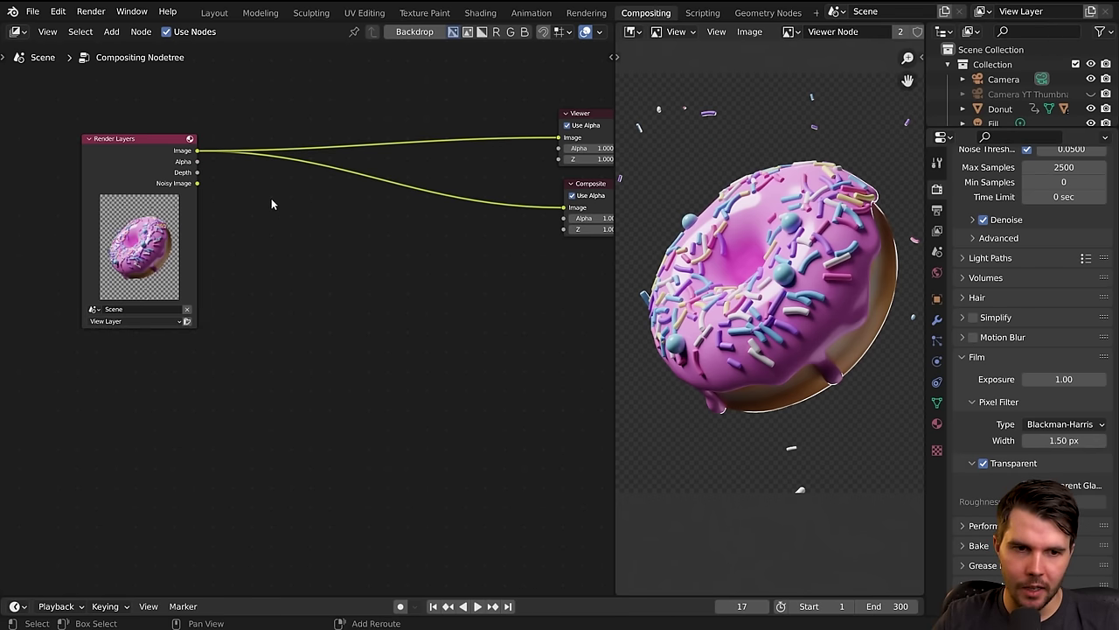
Add an RGB input node beside the Render Layers node and set its color to a pinkish purple.
key(shift+a)
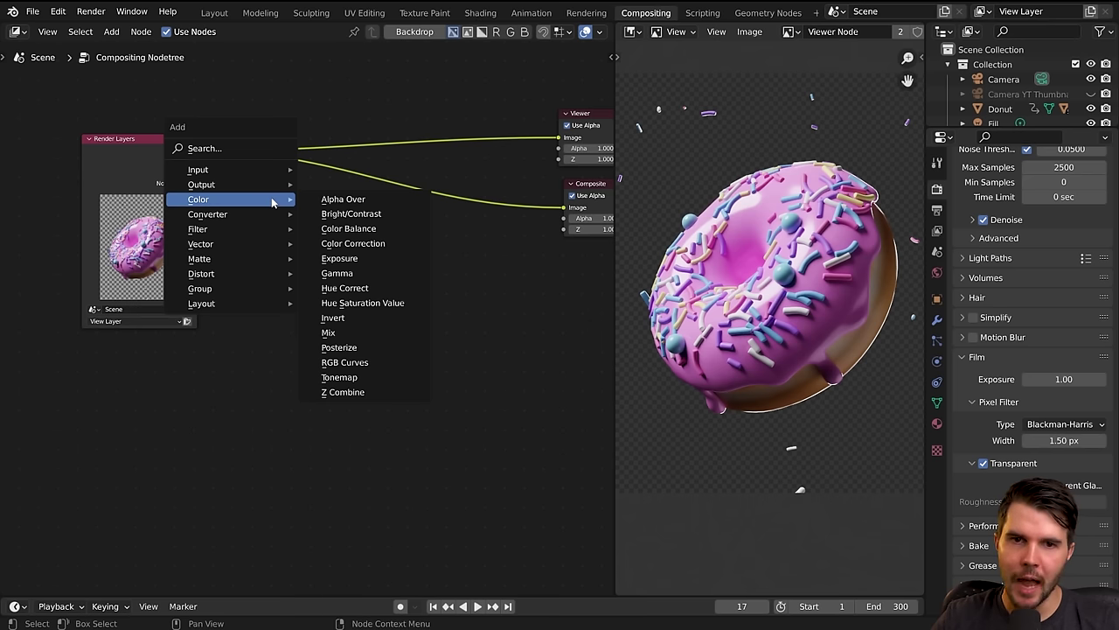
mouse_move(262, 171)
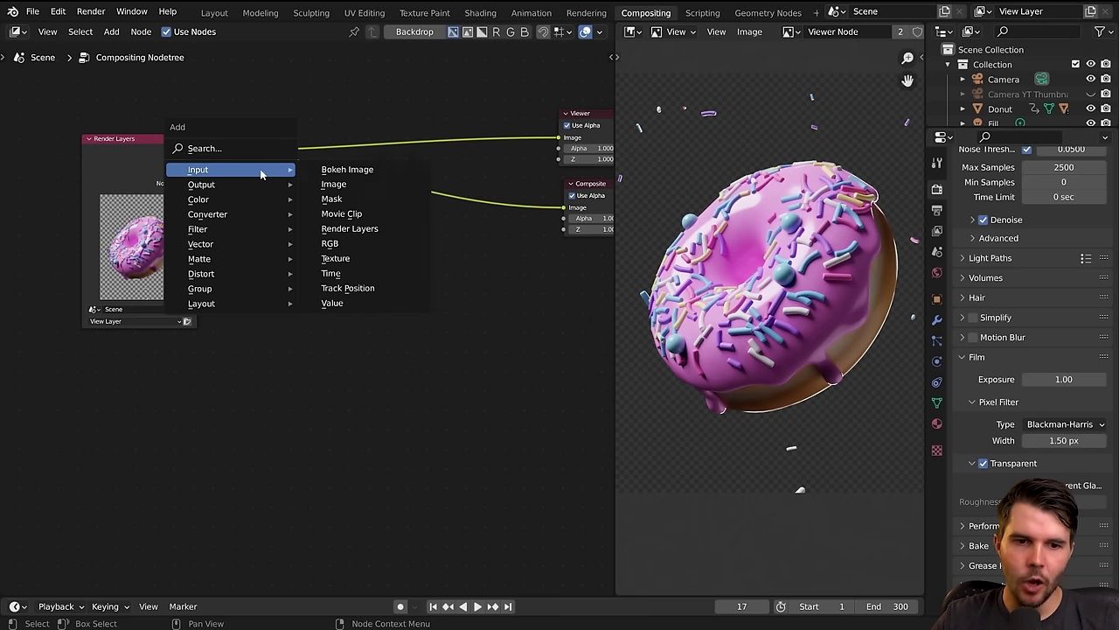
click(351, 248)
click(266, 263)
scroll(292, 261, up, 2)
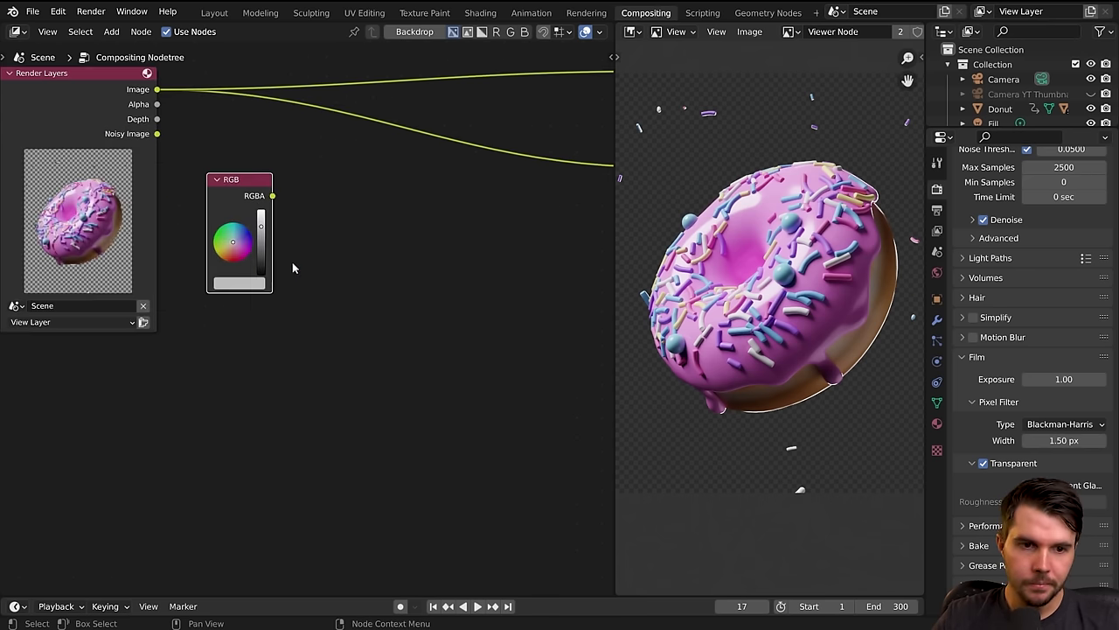
scroll(324, 322, down, 1)
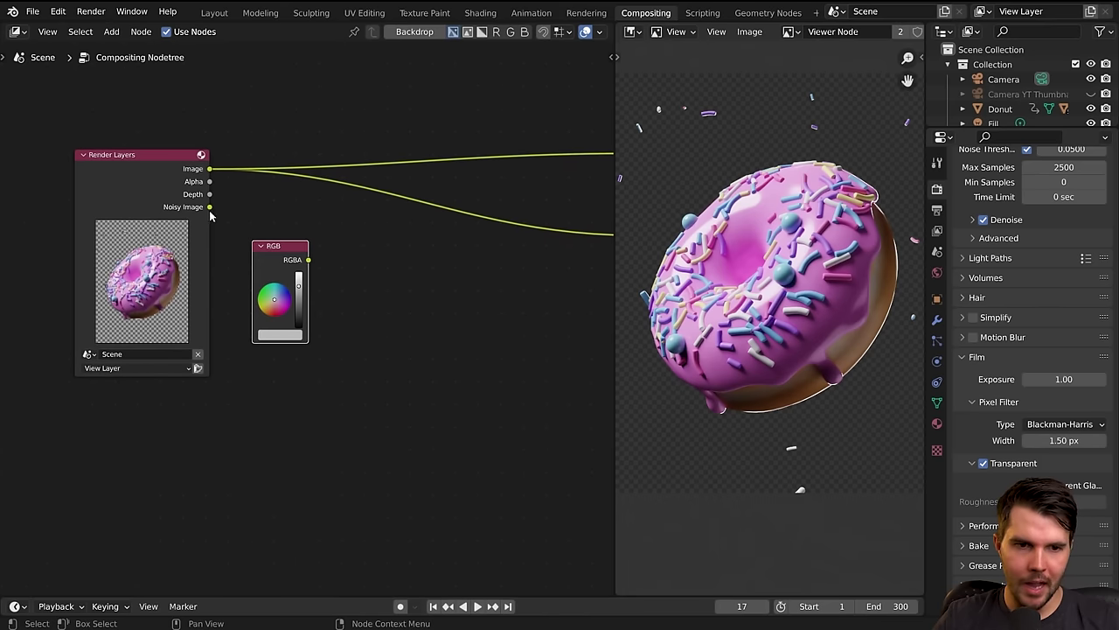
drag(275, 304, 283, 307)
Insert an Alpha Over node on the Viewer link and connect the RGB output to its second Image input.
middle_drag(402, 263, 363, 277)
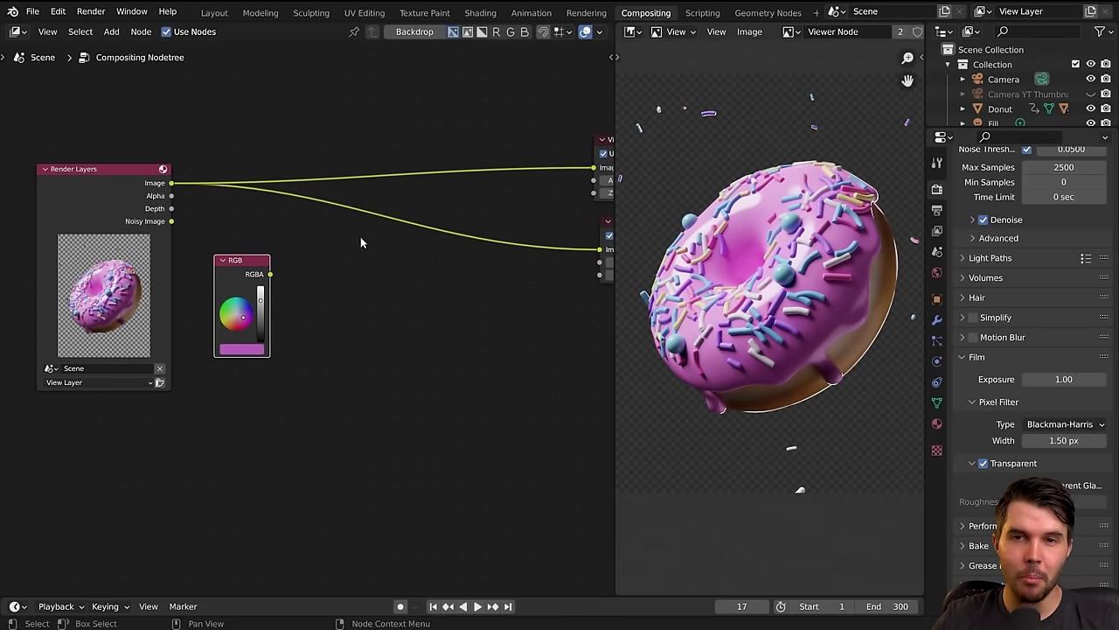
key(shift+a)
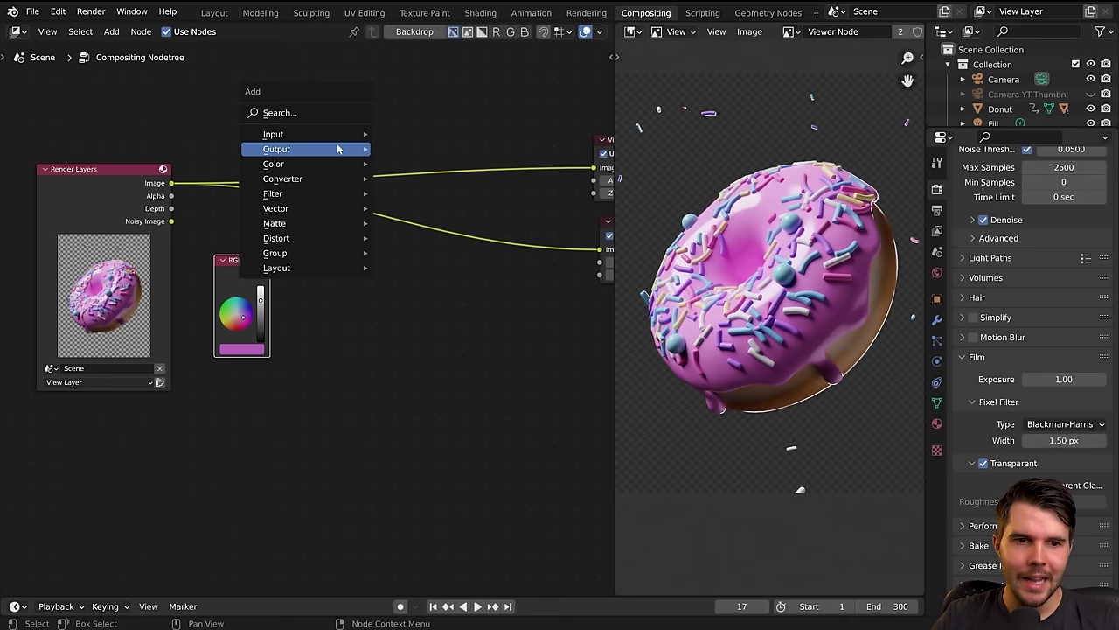
mouse_move(308, 172)
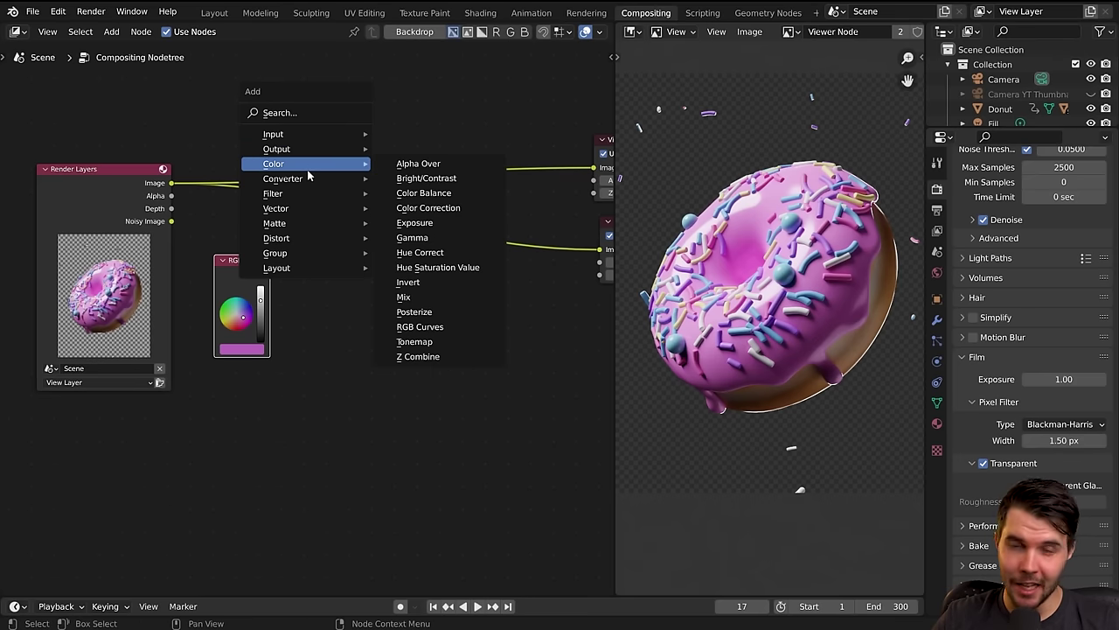
click(433, 164)
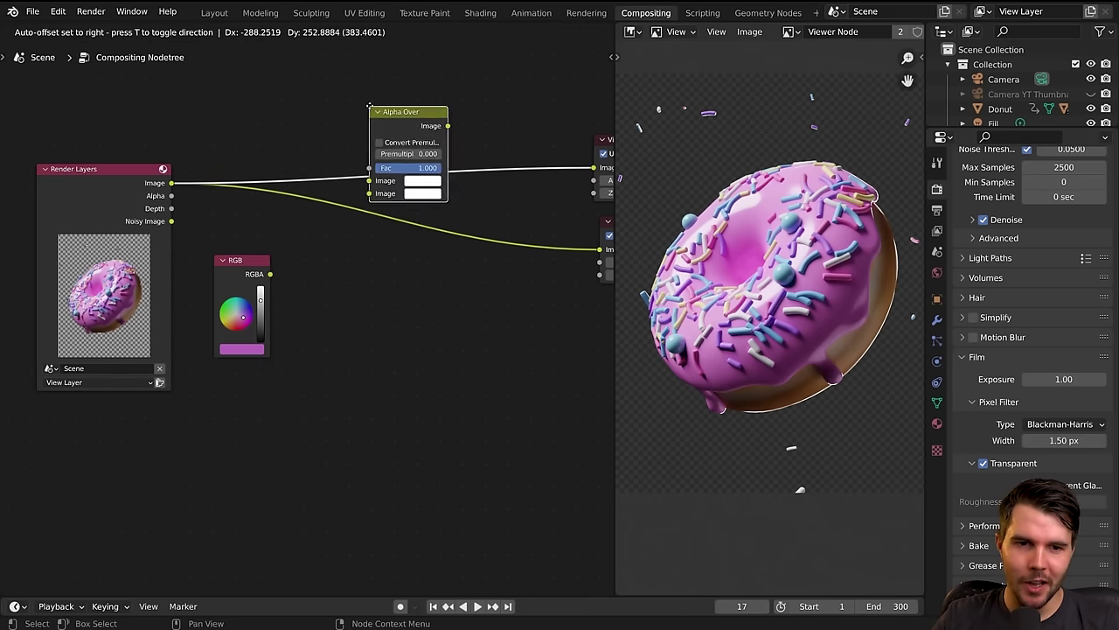
click(374, 194)
drag(270, 275, 356, 209)
drag(396, 123, 393, 75)
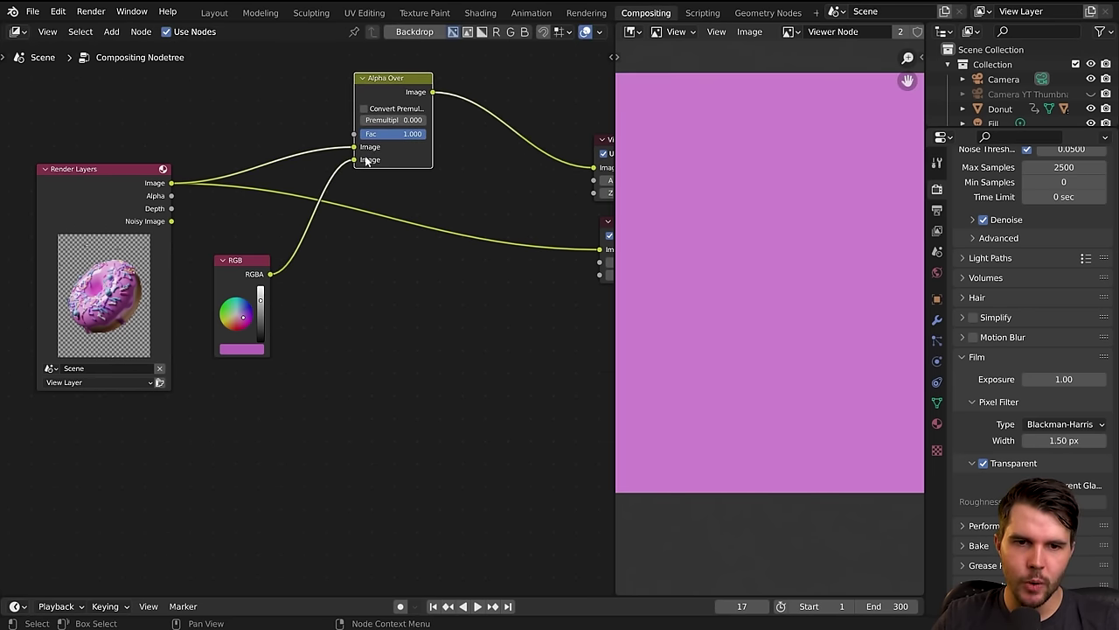
Connect the Render Layers Alpha output to the Alpha Over Fac input and swap the node's two Image inputs.
middle_drag(422, 193, 352, 210)
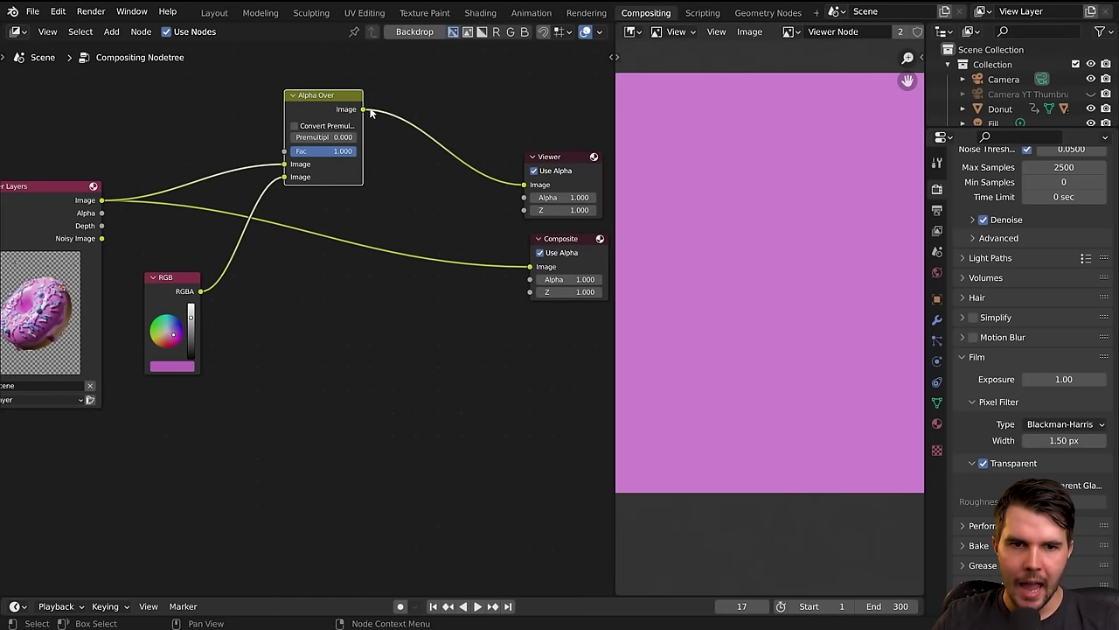
scroll(786, 295, down, 2)
scroll(787, 295, up, 1)
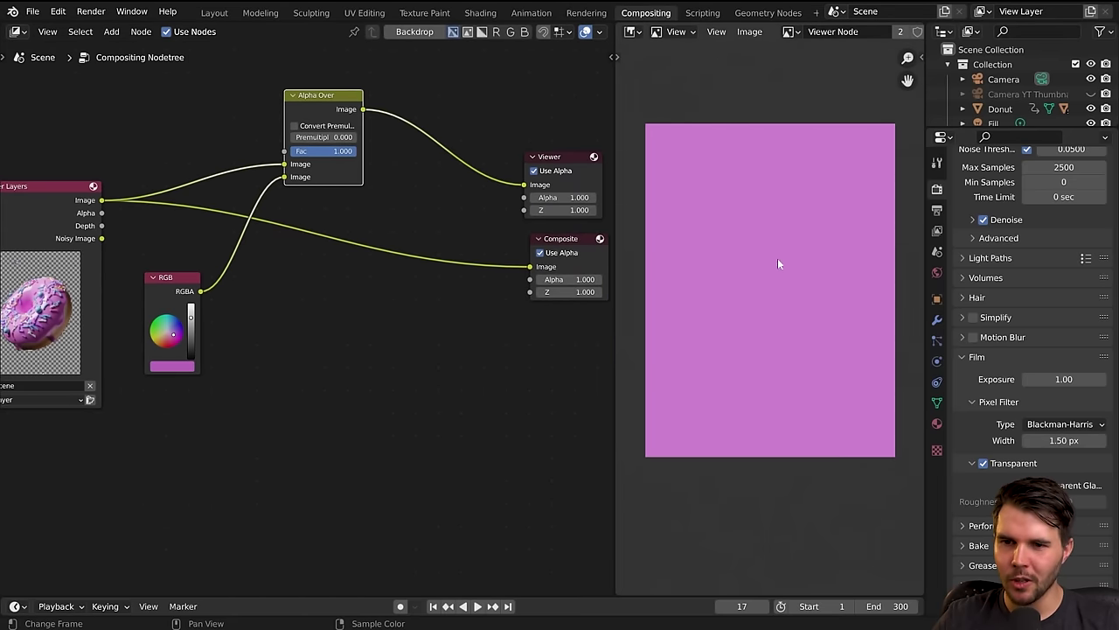
scroll(778, 263, up, 1)
middle_drag(131, 216, 232, 244)
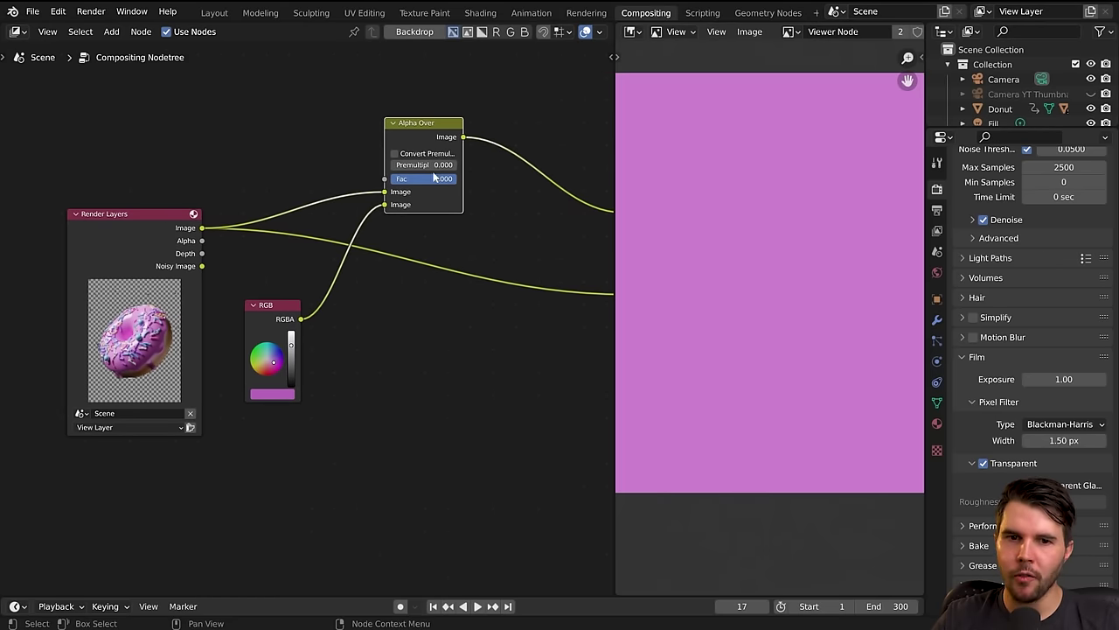
drag(138, 278, 138, 242)
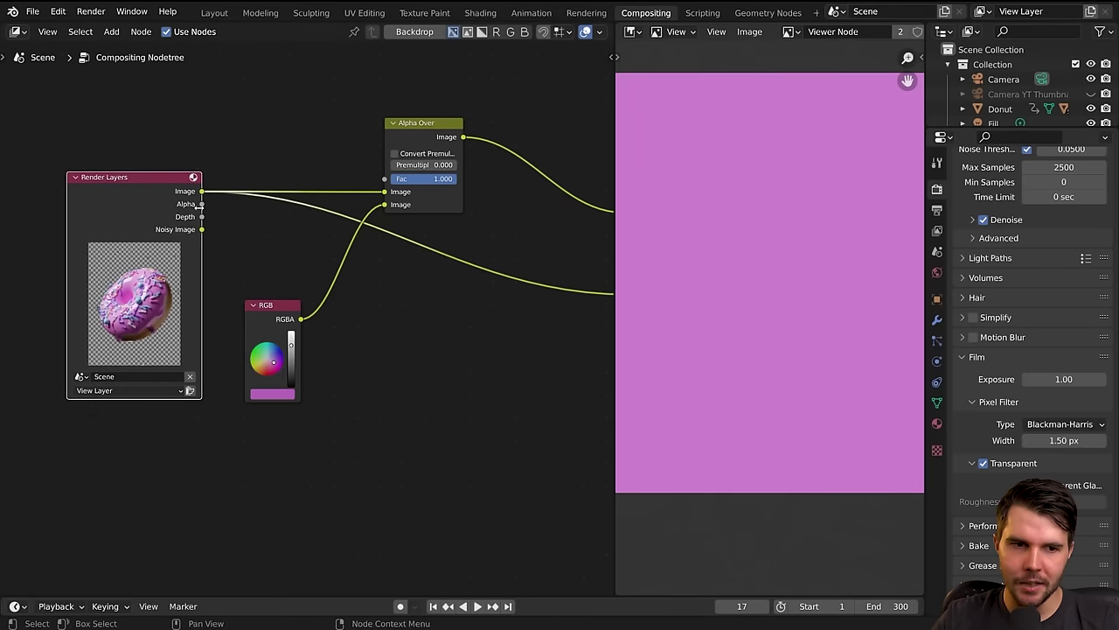
drag(202, 204, 389, 183)
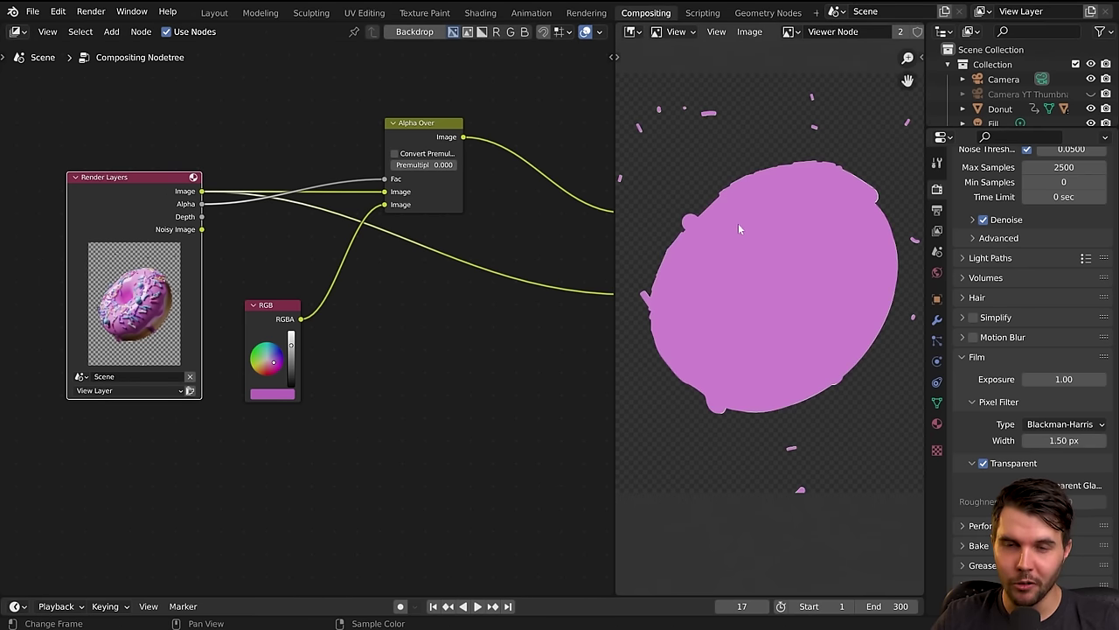
drag(385, 205, 385, 192)
scroll(813, 298, down, 1)
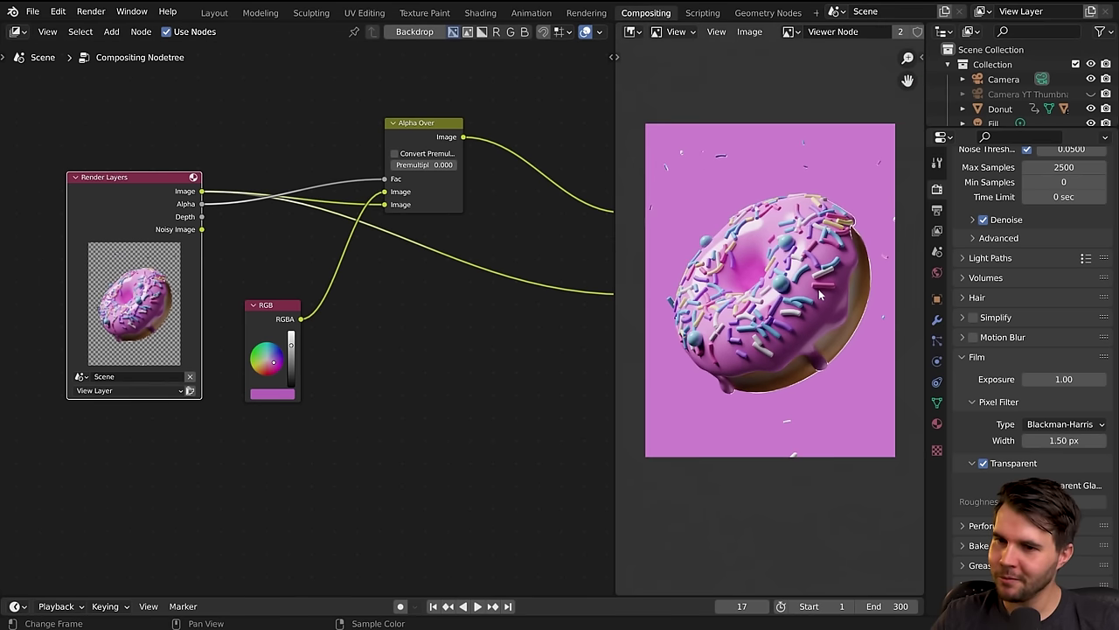
Sample the donut's pink icing in the Viewer image with the eyedropper as the RGB node's color.
scroll(290, 378, up, 3)
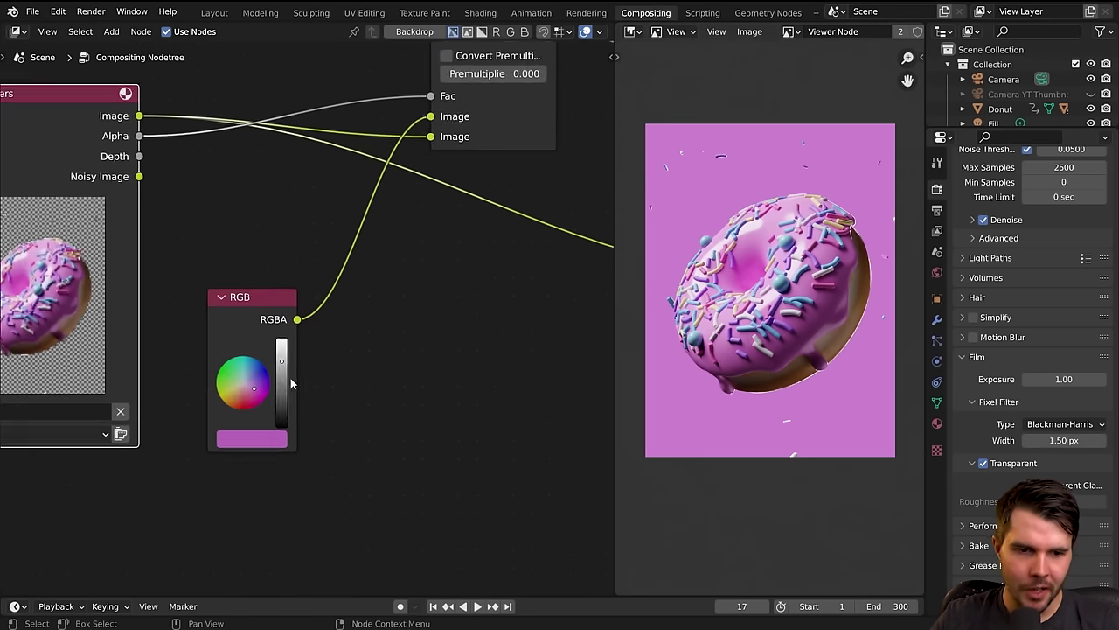
click(262, 403)
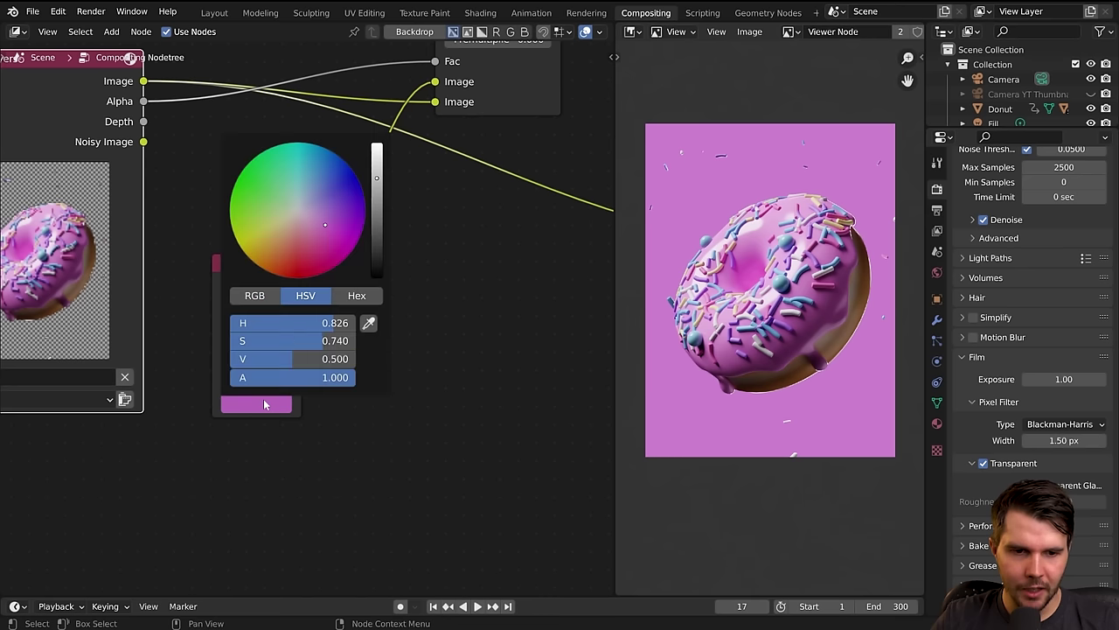
click(369, 323)
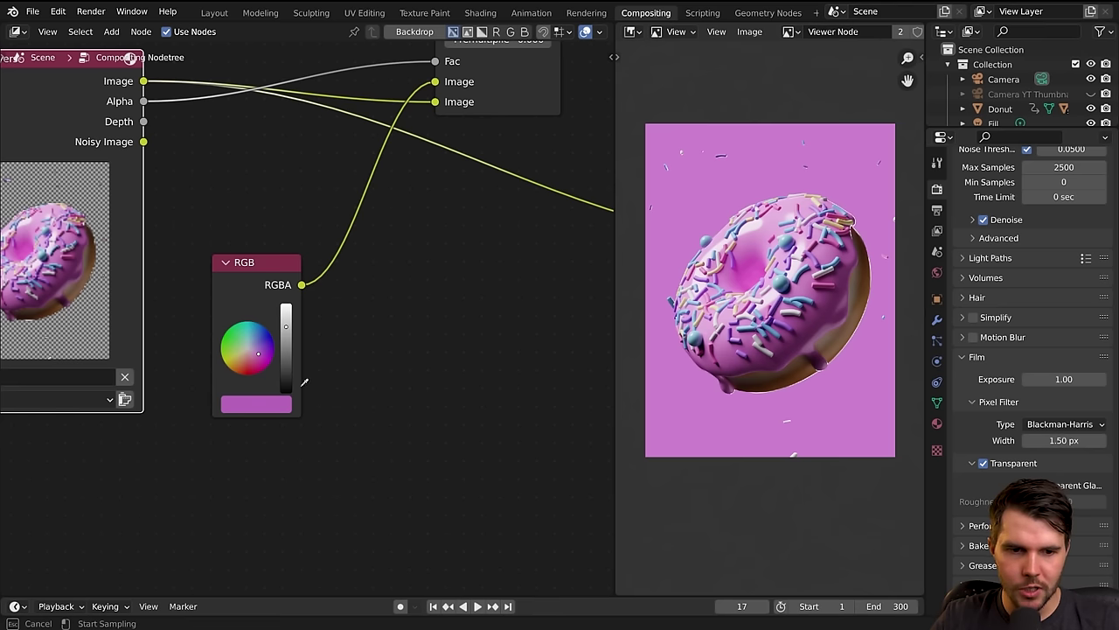
key(Escape)
click(278, 403)
click(370, 324)
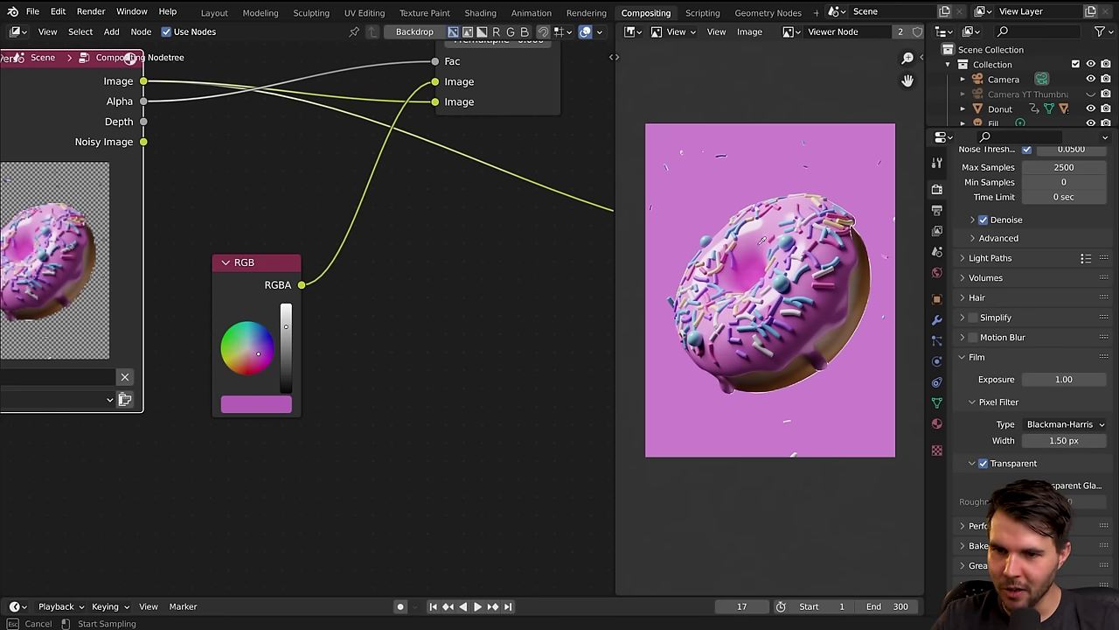
click(757, 244)
Fine-tune the RGB node's background color to a slightly warmer, brighter pink.
click(266, 396)
click(267, 398)
mouse_move(287, 325)
mouse_down()
mouse_move(294, 340)
mouse_move(313, 340)
mouse_up()
click(255, 404)
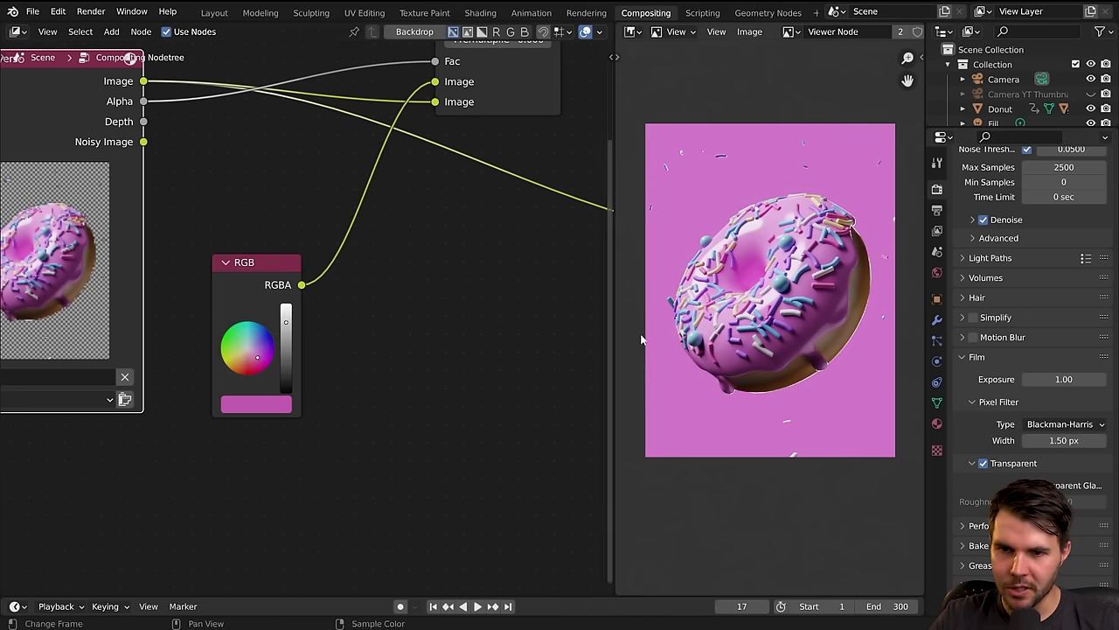
Tidy the node tree by moving the Alpha Over and RGB nodes closer to the Render Layers node.
scroll(407, 350, down, 4)
middle_drag(411, 346, 385, 375)
drag(396, 180, 364, 211)
drag(221, 367, 200, 323)
drag(364, 250, 349, 252)
middle_drag(479, 302, 401, 275)
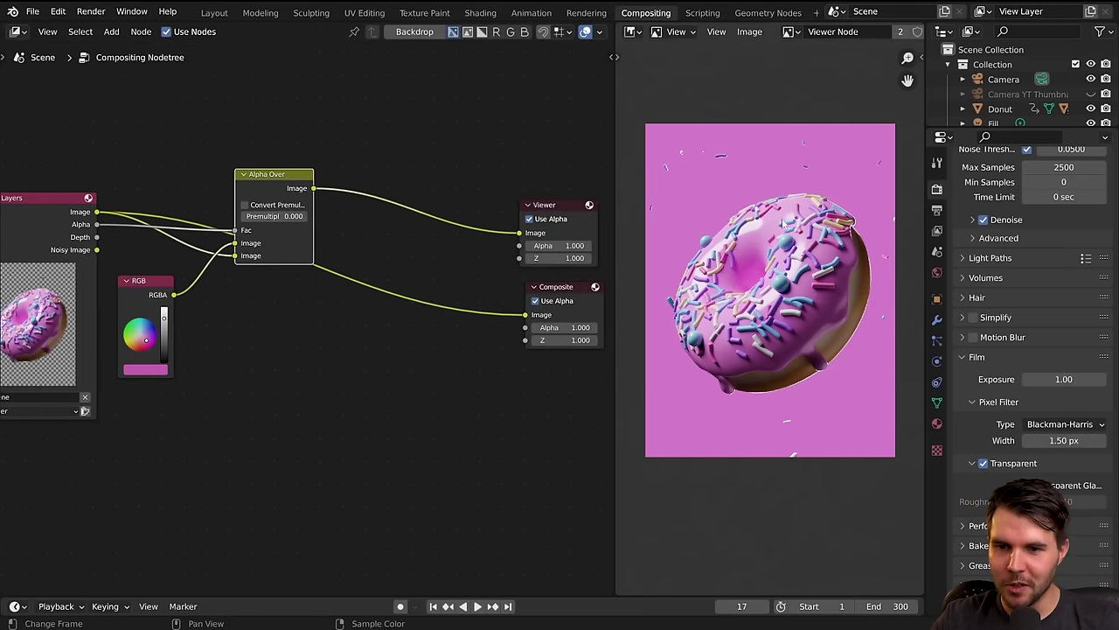
Show the World background surface settings and nudge the Alpha Over node slightly away from the Render Layers node.
middle_drag(265, 283, 353, 272)
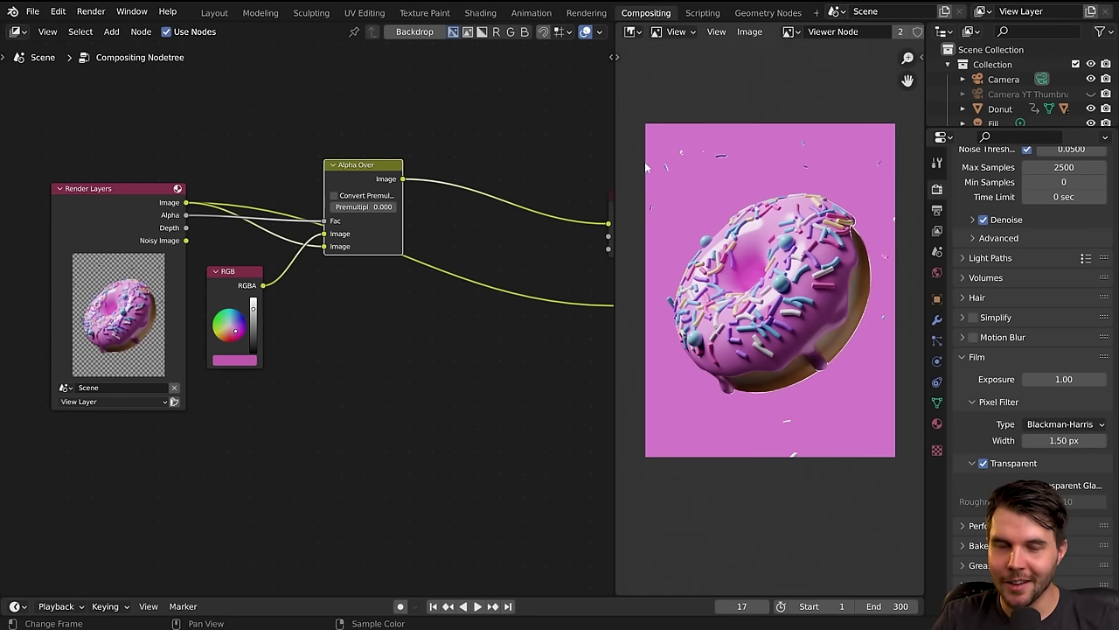
click(936, 272)
click(1071, 280)
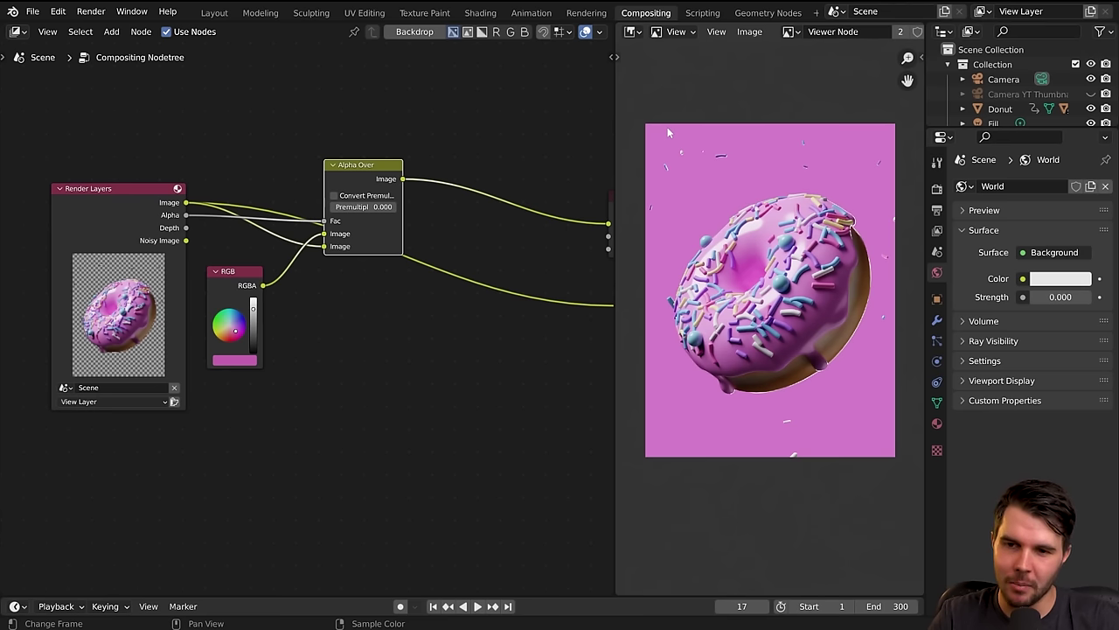
drag(343, 173, 353, 169)
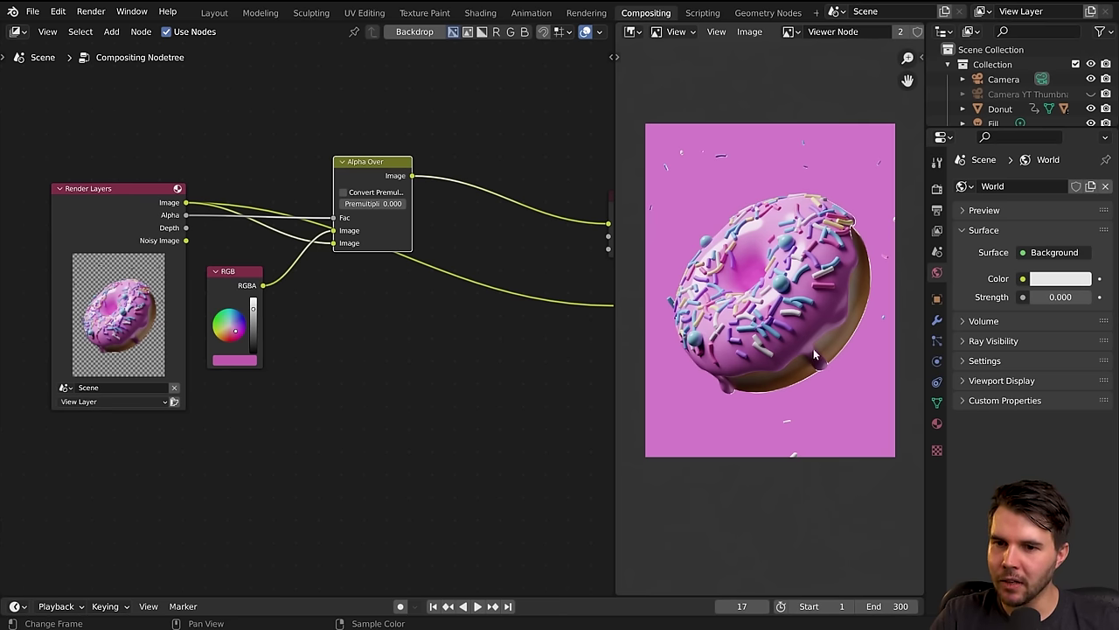
middle_drag(395, 305, 411, 289)
scroll(407, 312, up, 1)
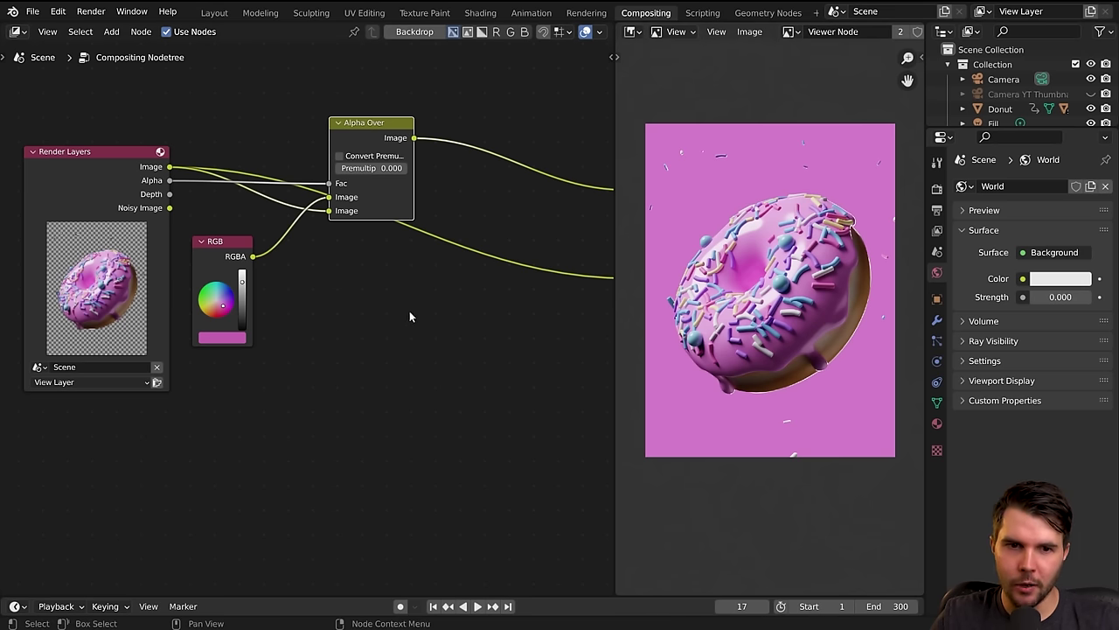
Add an Ellipse Mask node and place it below the Alpha Over node.
scroll(364, 267, down, 3)
key(shift+a)
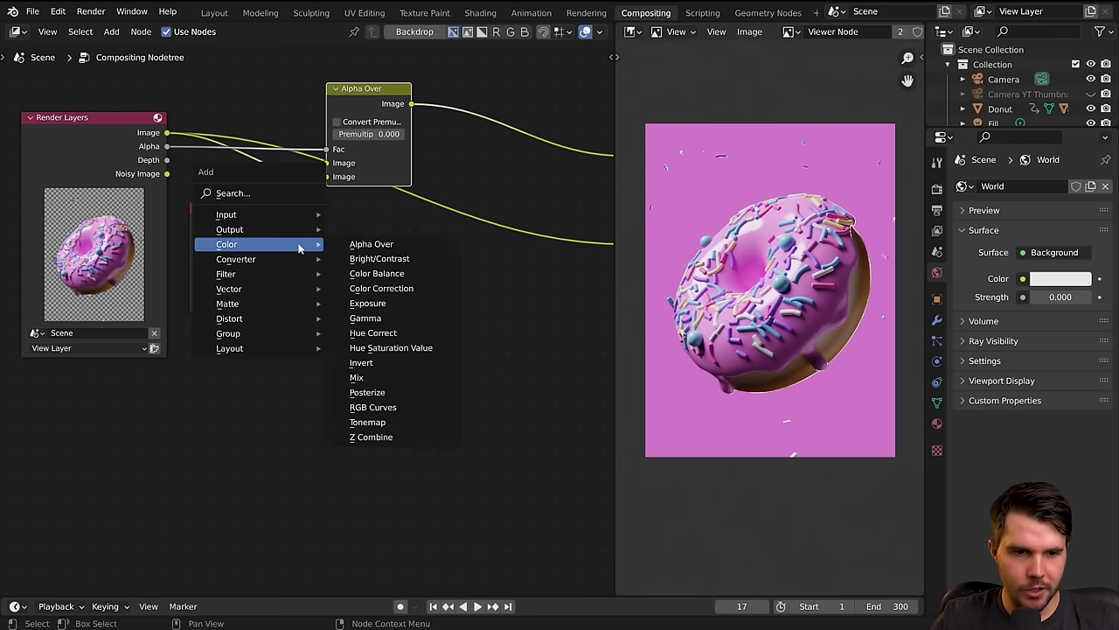
mouse_move(270, 308)
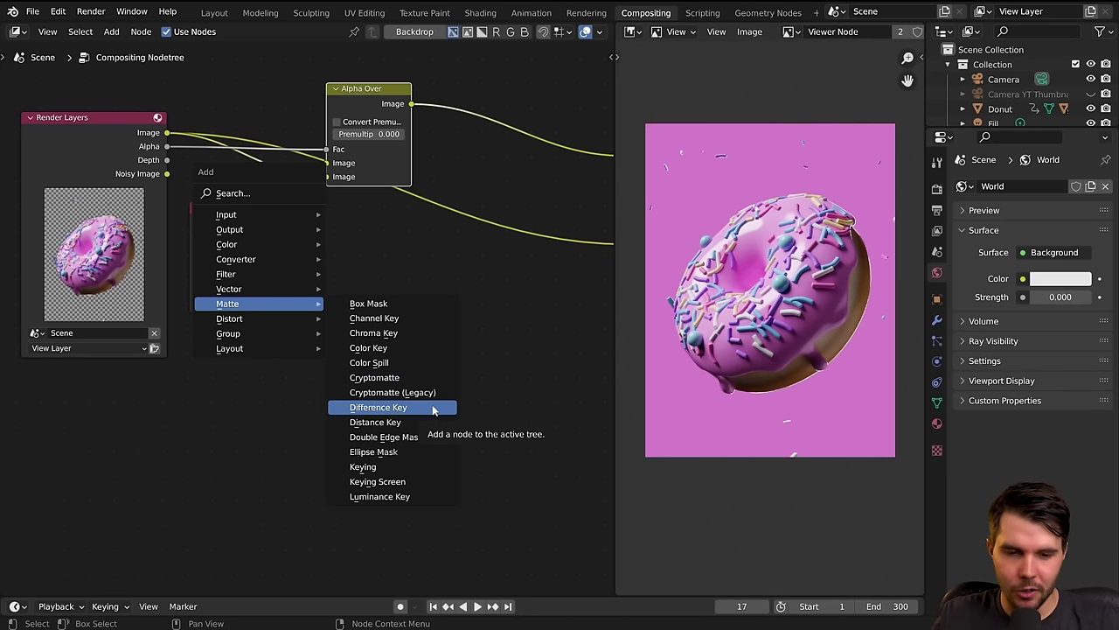
click(397, 452)
click(325, 258)
key(Home)
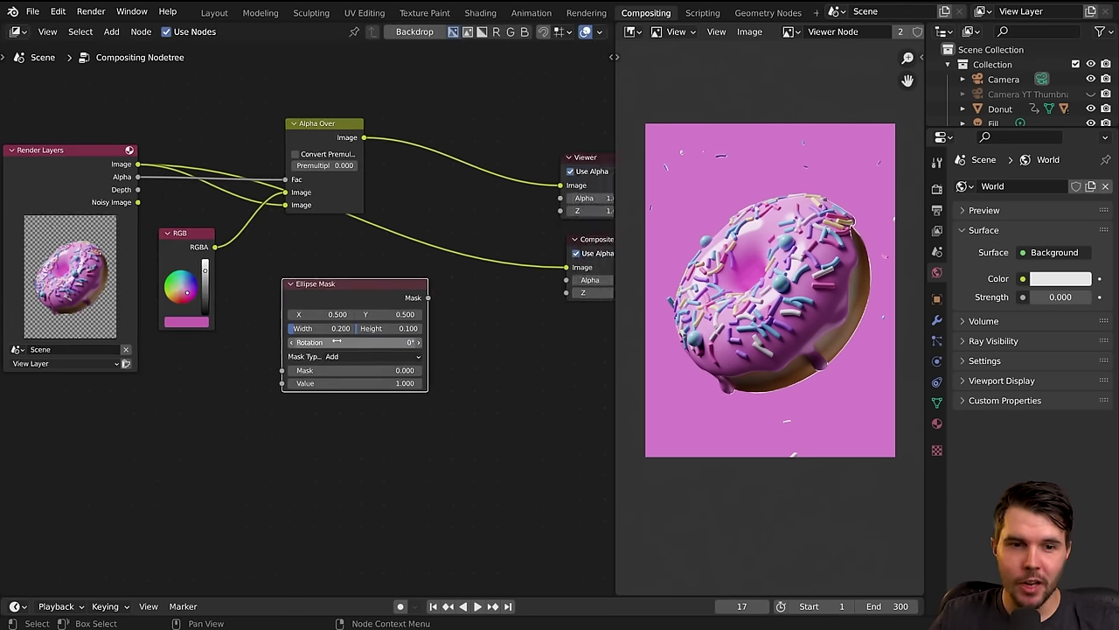
drag(367, 304, 333, 302)
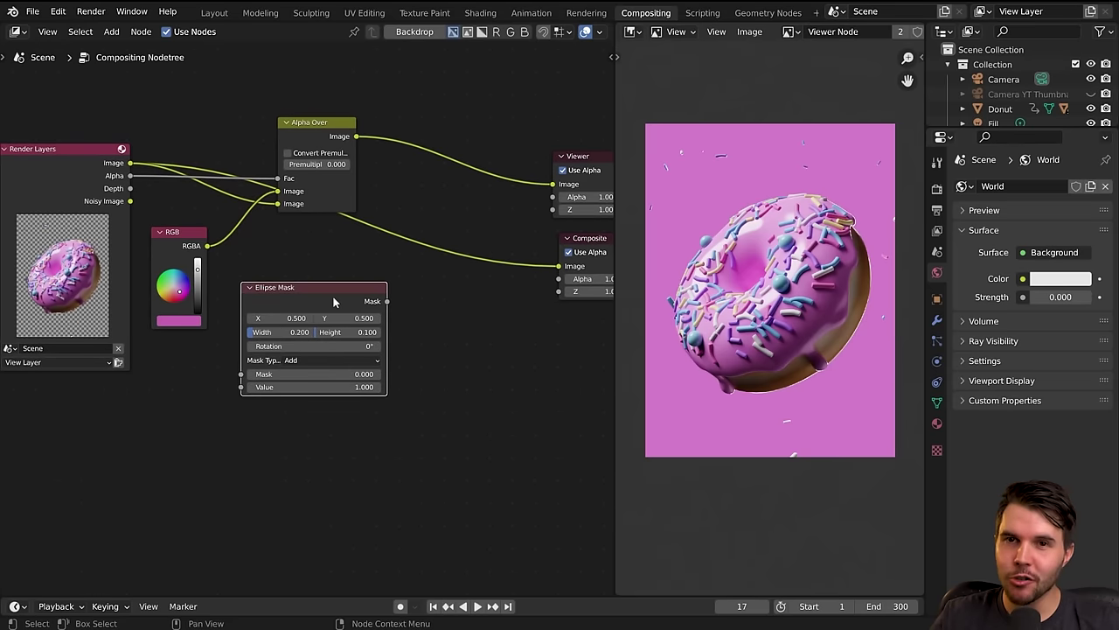
Preview the Ellipse Mask, Alpha Over and Render Layers outputs in the Viewer, ending on the Ellipse Mask.
ctrl+shift+click(333, 302)
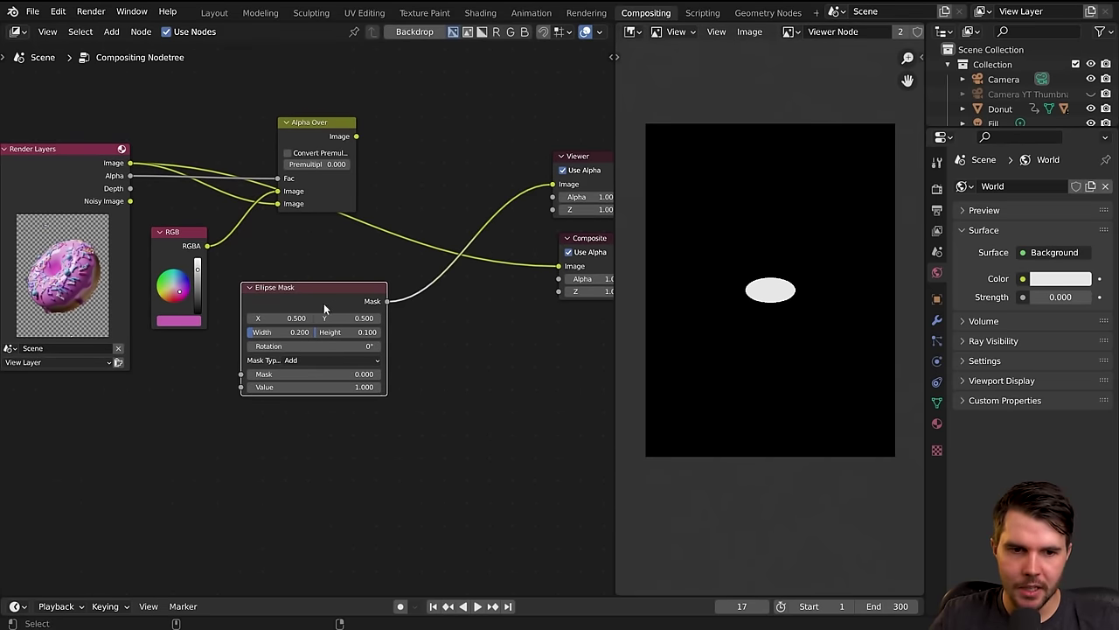
ctrl+shift+click(335, 133)
ctrl+shift+click(65, 190)
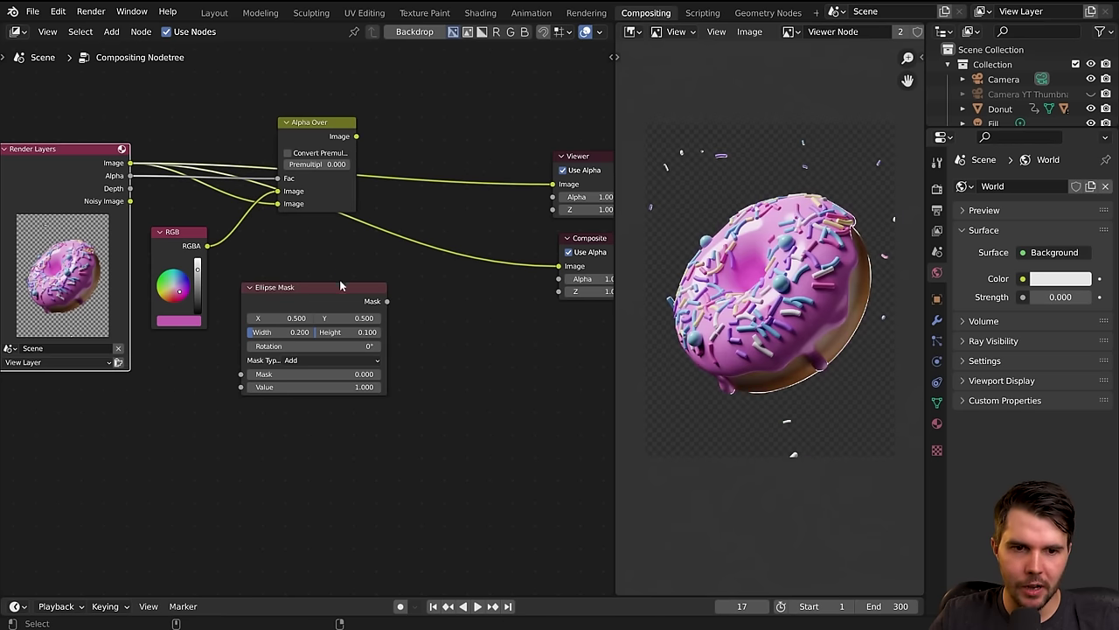
ctrl+shift+click(316, 130)
ctrl+shift+click(349, 302)
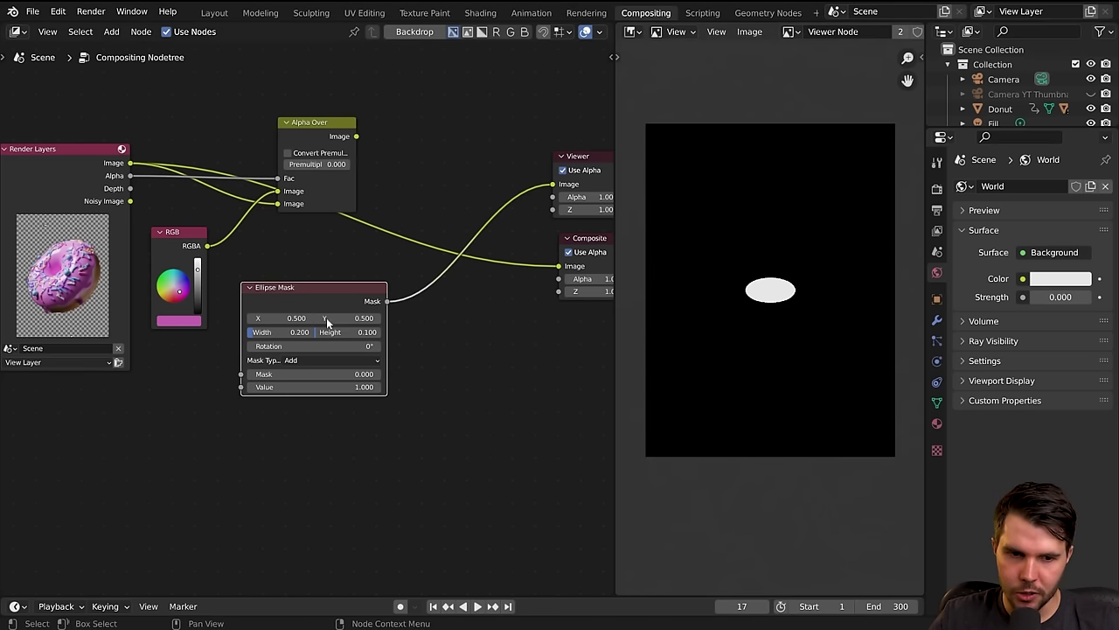
Set the Ellipse Mask's width and height to 0.5.
scroll(304, 328, up, 3)
drag(210, 299, 320, 297)
drag(240, 297, 207, 297)
click(206, 297)
text(.5)
key(Tab)
text(.5)
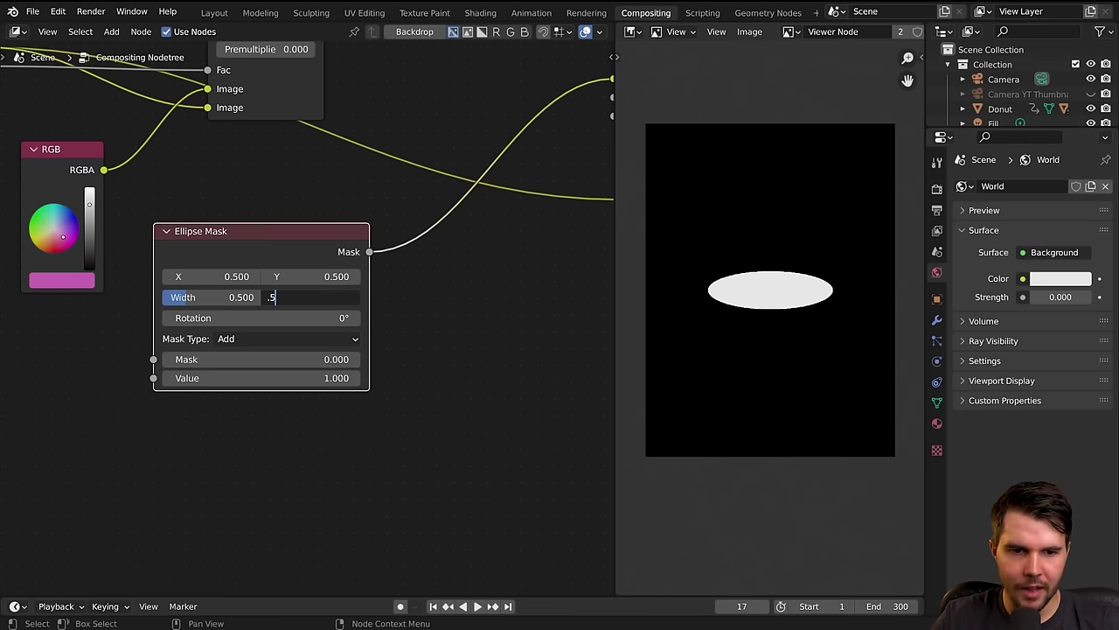
key(Return)
Position the ellipse in the image's upper-left corner at X 0.010, Y 0.950 and move the Ellipse Mask node lower in the tree.
drag(224, 276, 189, 277)
drag(310, 276, 341, 276)
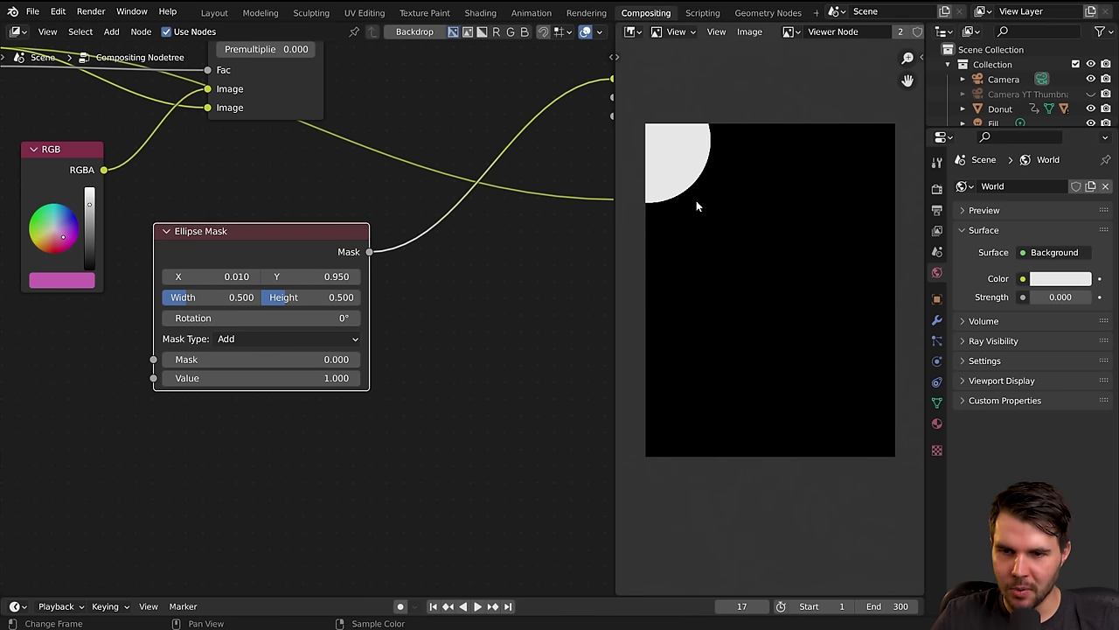
scroll(455, 282, down, 3)
middle_drag(395, 280, 457, 291)
drag(333, 275, 279, 344)
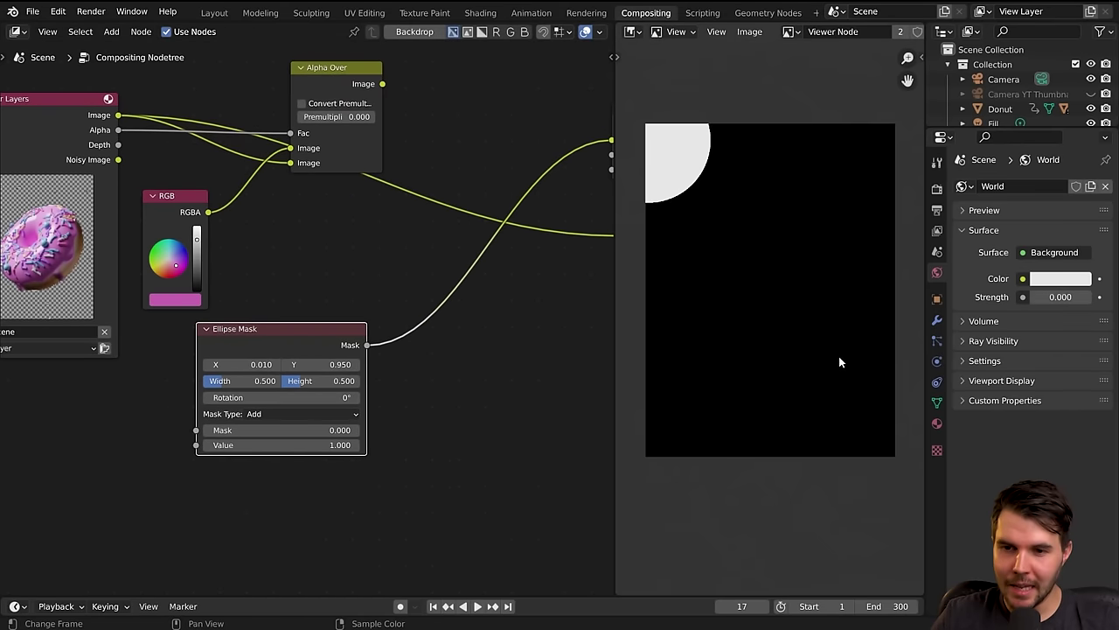
Insert a Blur node on the link between the Ellipse Mask and the Viewer.
middle_drag(413, 299, 312, 294)
scroll(313, 288, up, 2)
key(shift+a)
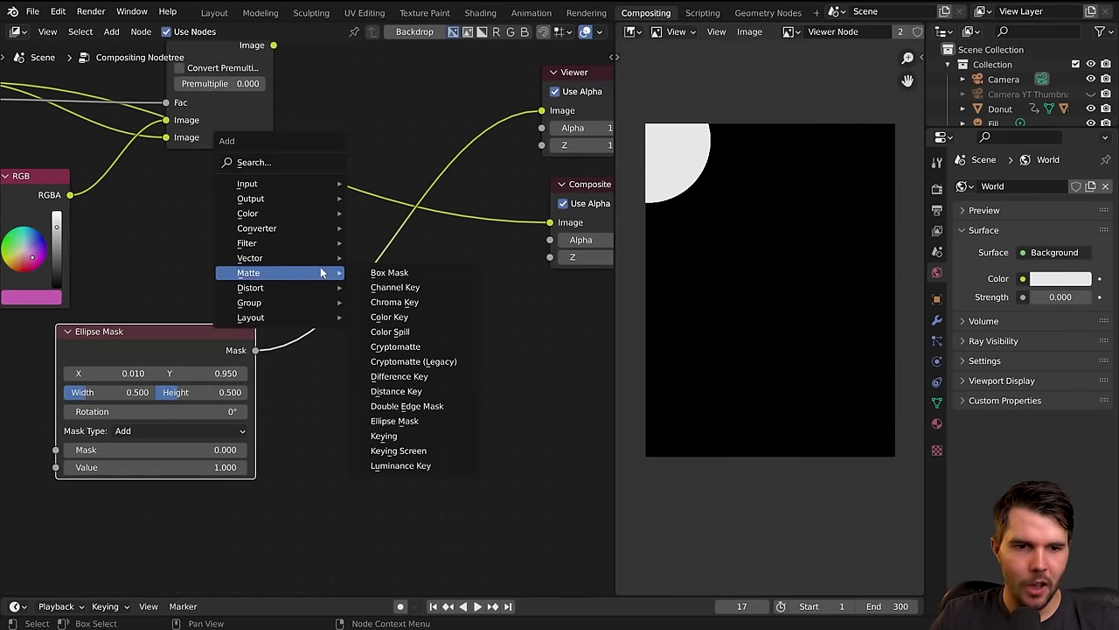
mouse_move(301, 247)
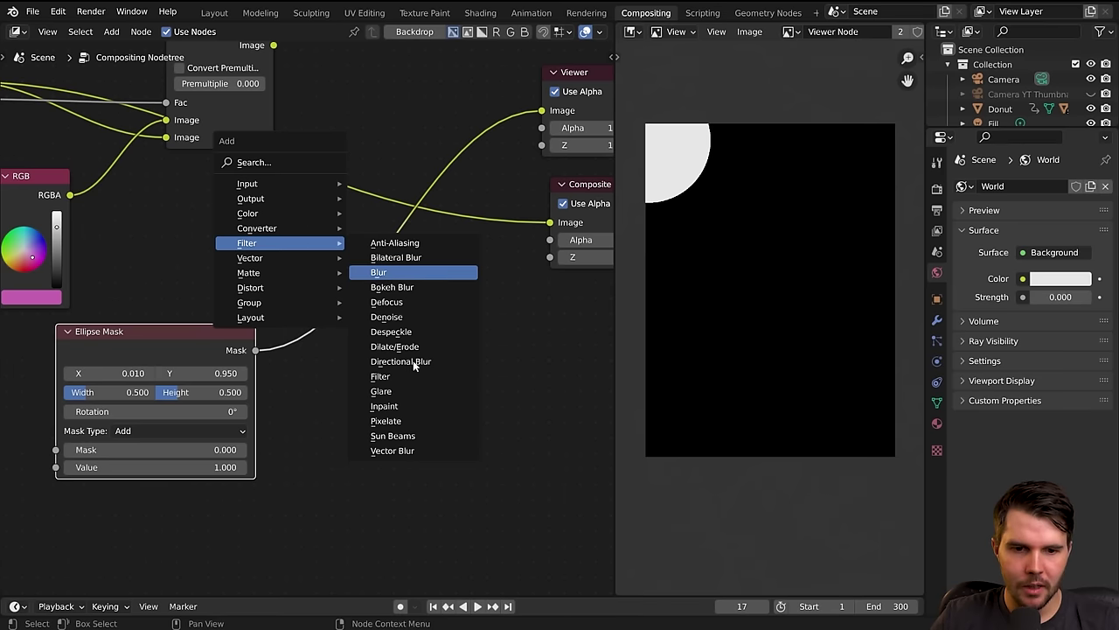
click(421, 273)
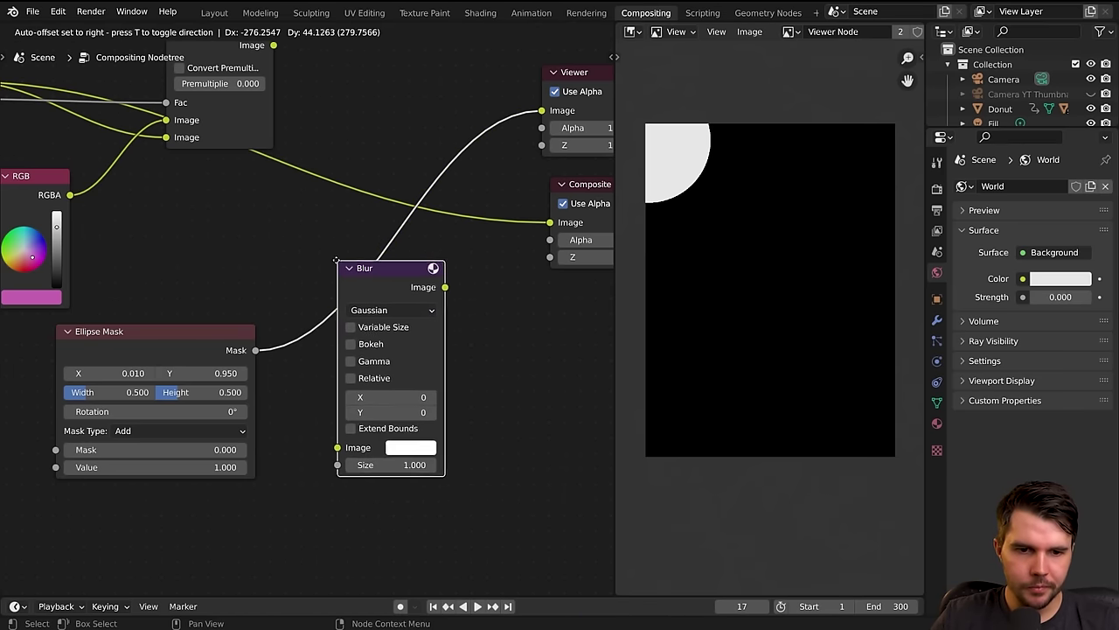
click(334, 260)
Turn Use Alpha on for the Viewer node and shift the node slightly away from the Blur node.
middle_drag(490, 266, 337, 283)
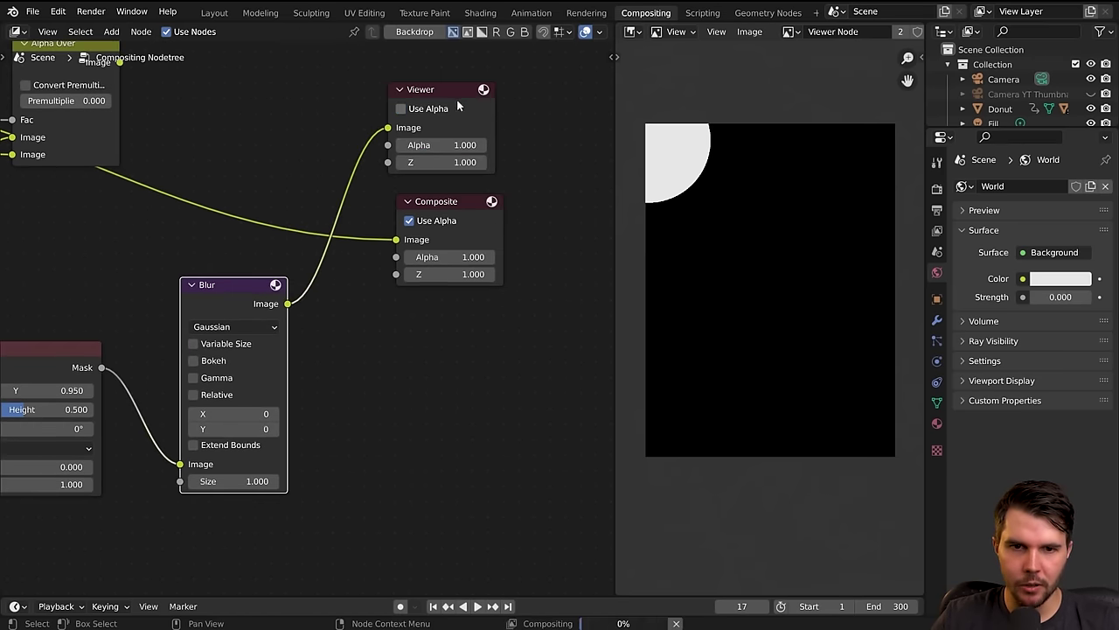
click(401, 108)
drag(433, 95, 460, 91)
middle_drag(327, 293, 418, 232)
Set the Blur node to Fast Gaussian with X and Y sizes of 118.
scroll(418, 232, up, 3)
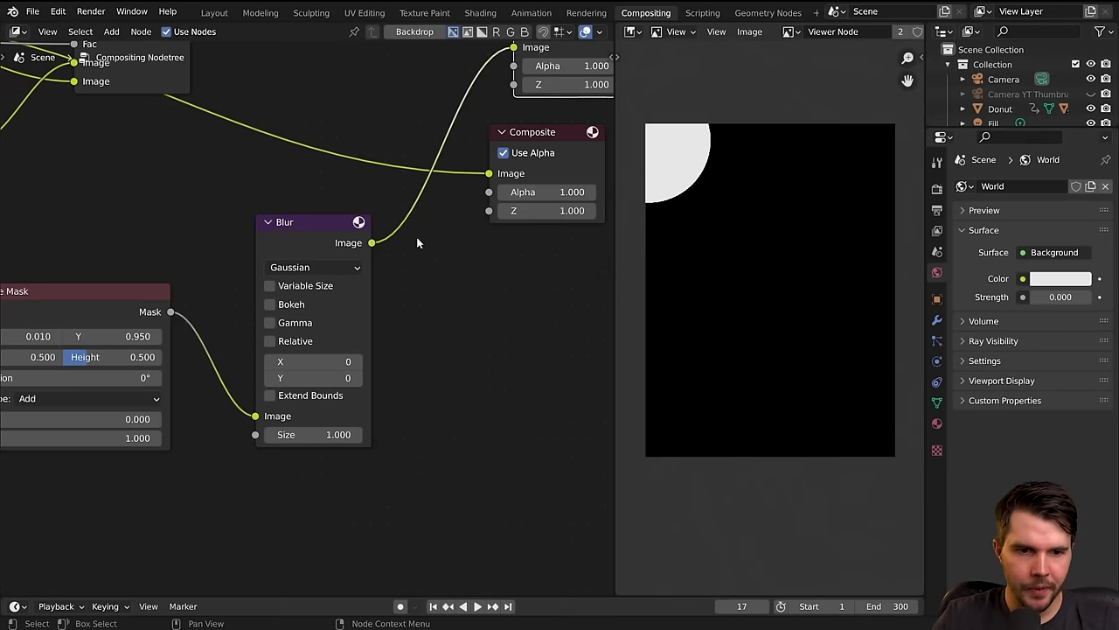
middle_drag(353, 286, 298, 259)
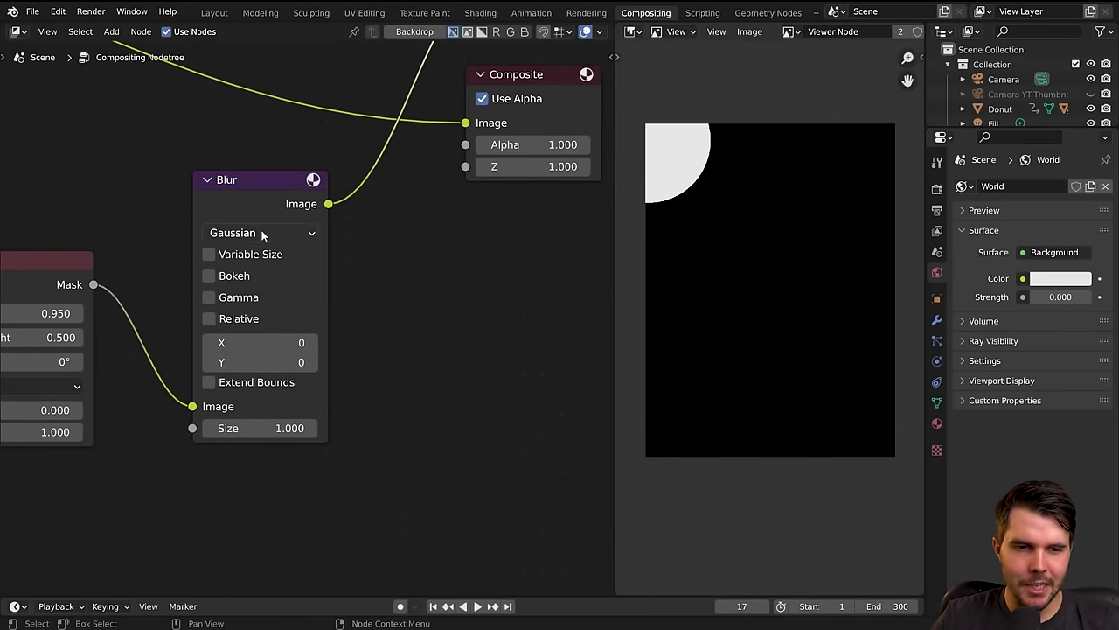
click(262, 233)
click(273, 365)
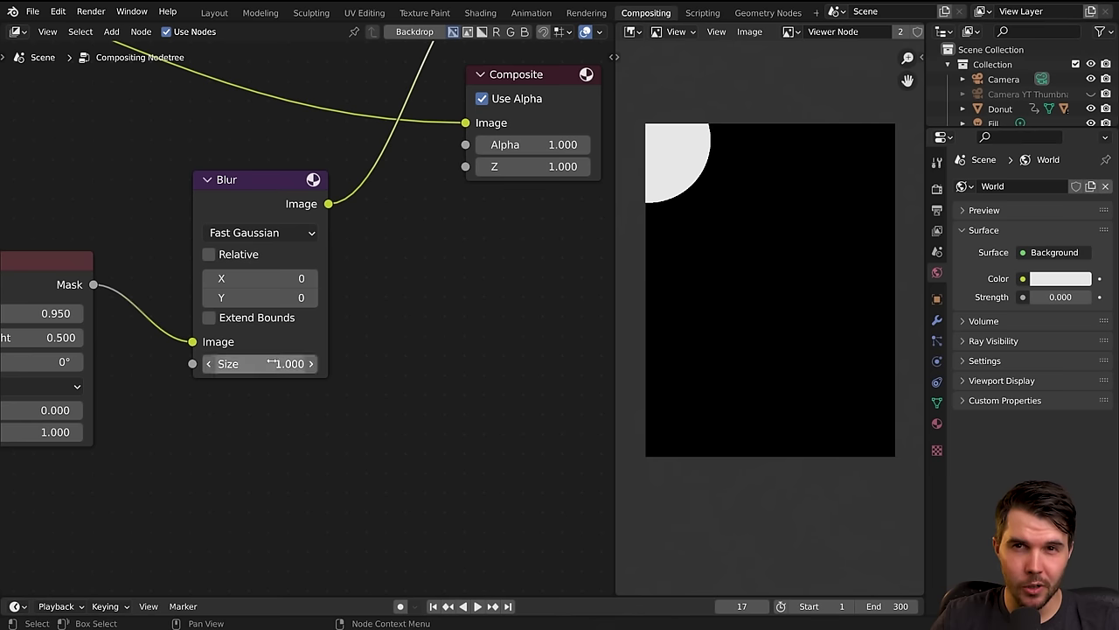
click(262, 233)
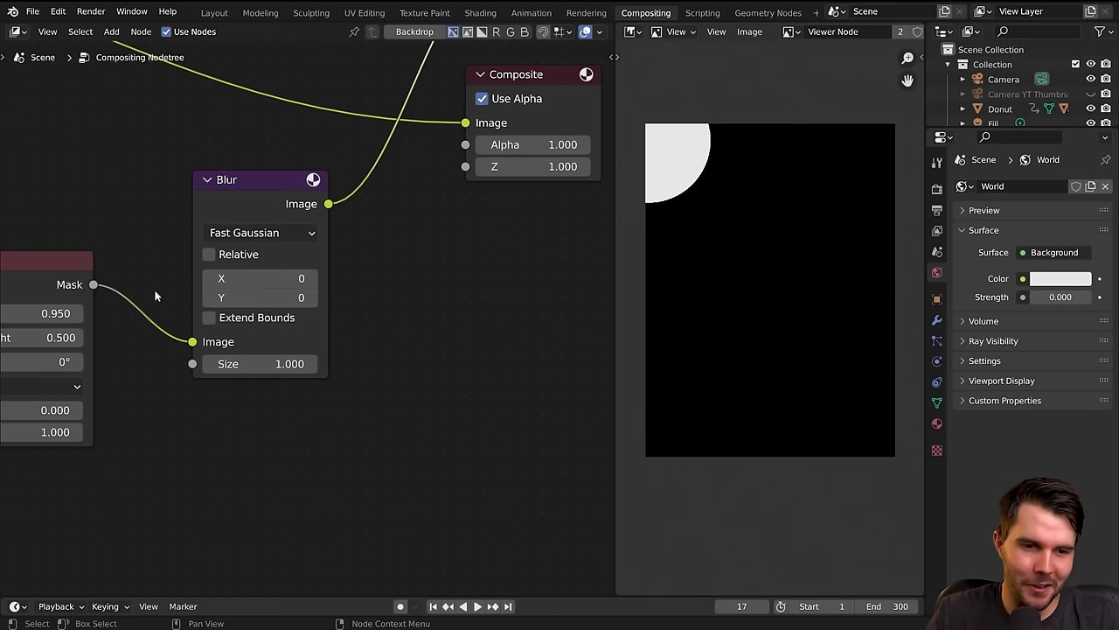
drag(262, 278, 351, 298)
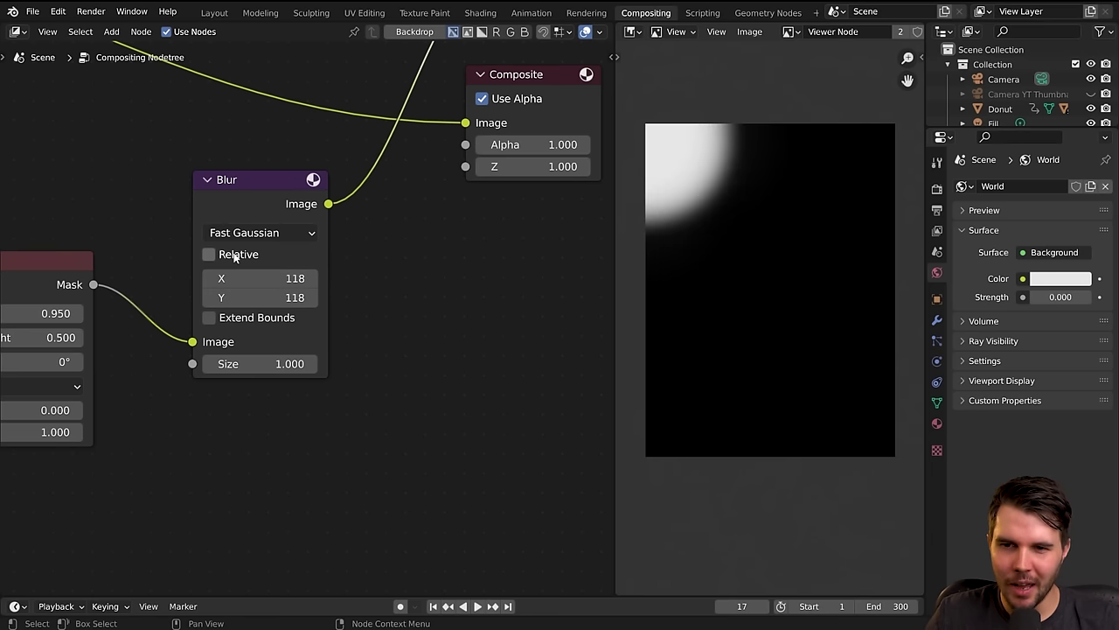
Switch the Blur node to Relative sizing and show the scene's output resolution settings.
click(234, 254)
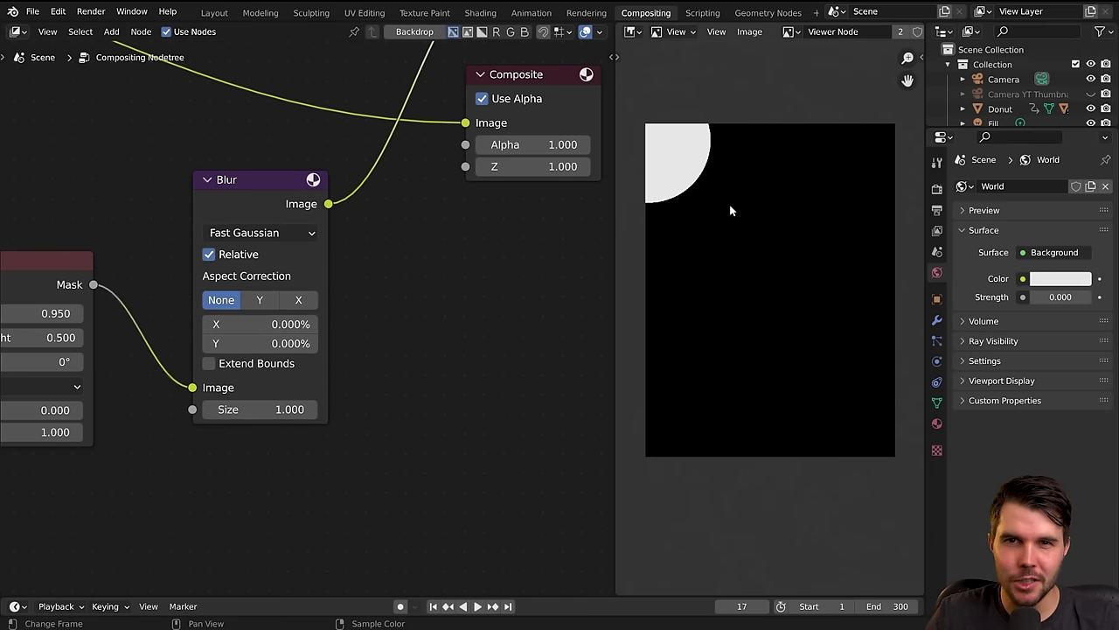
click(221, 255)
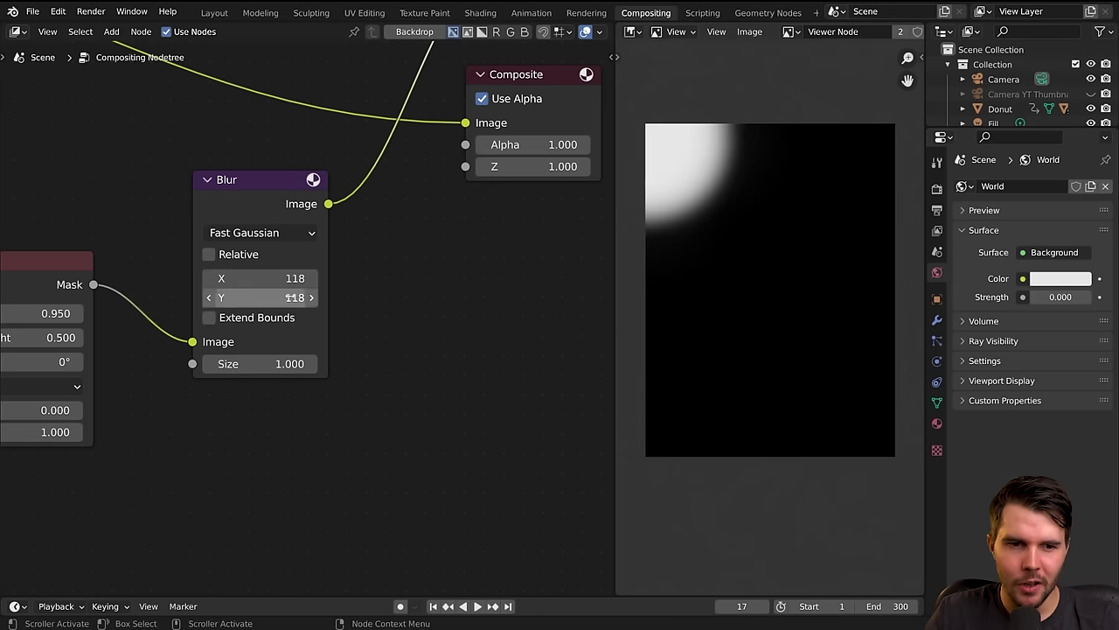
click(936, 211)
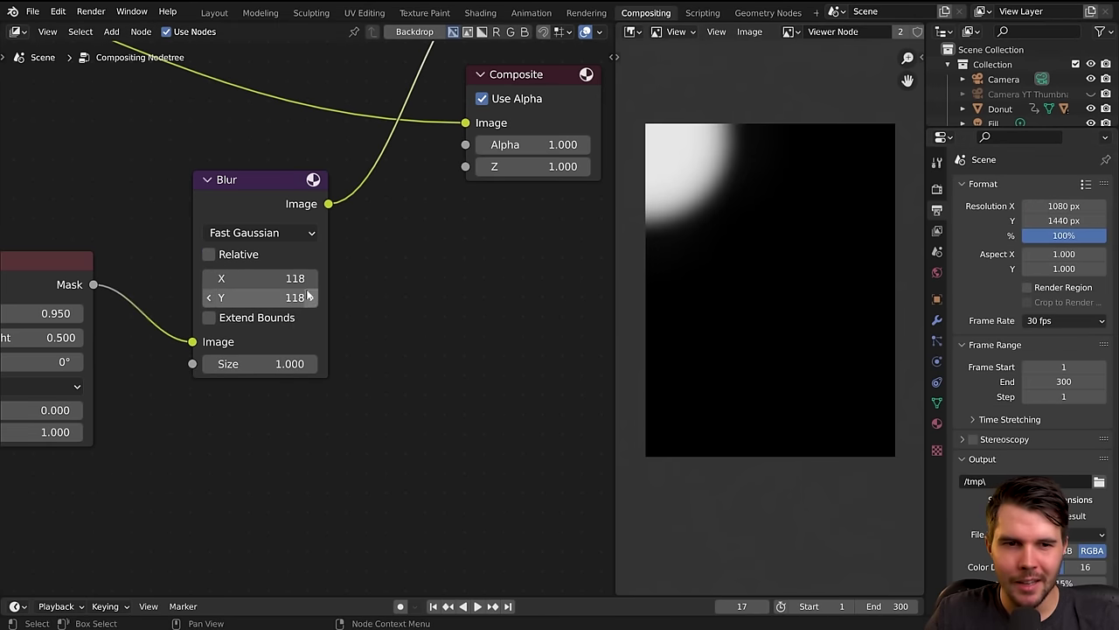
click(937, 189)
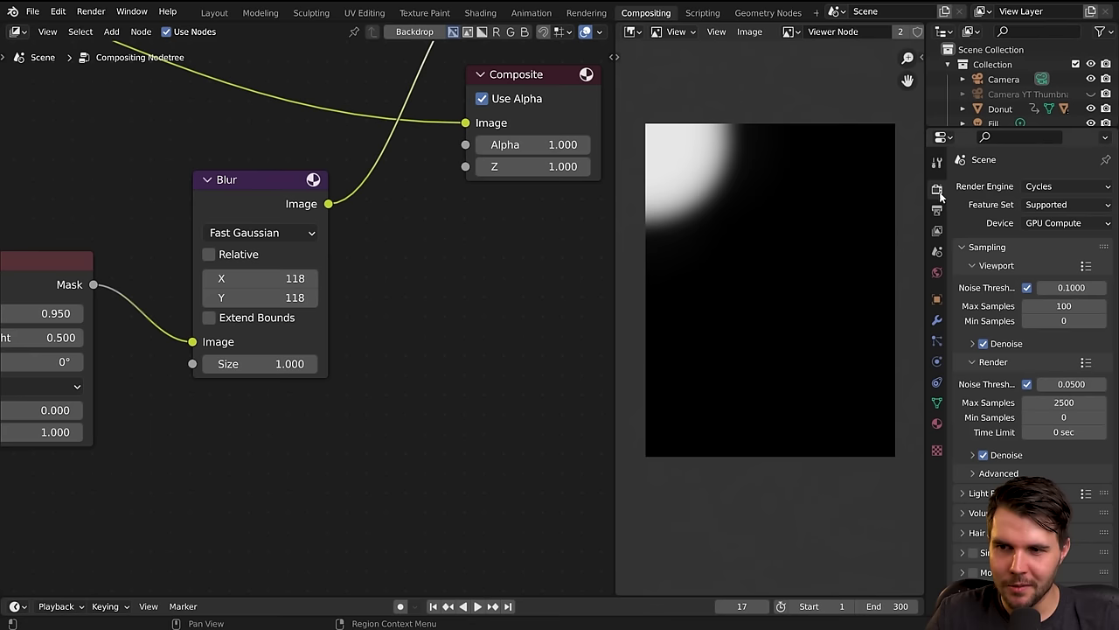
click(234, 257)
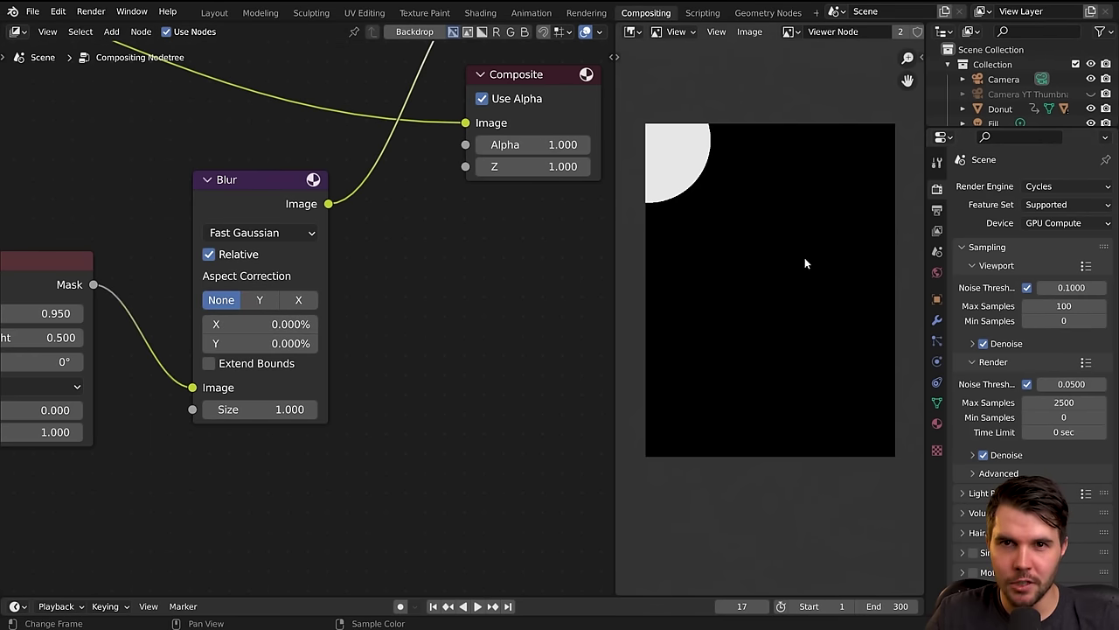
click(937, 210)
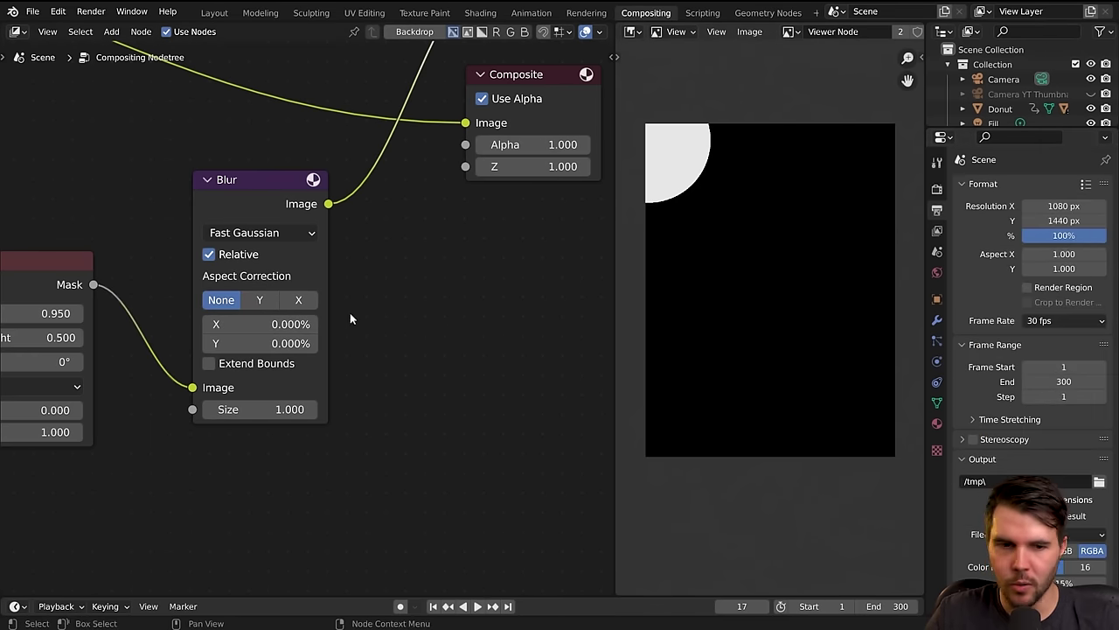
Set the blur's Aspect Correction to Y and its X and Y sizes to 47.525%.
click(259, 299)
drag(274, 324, 600, 343)
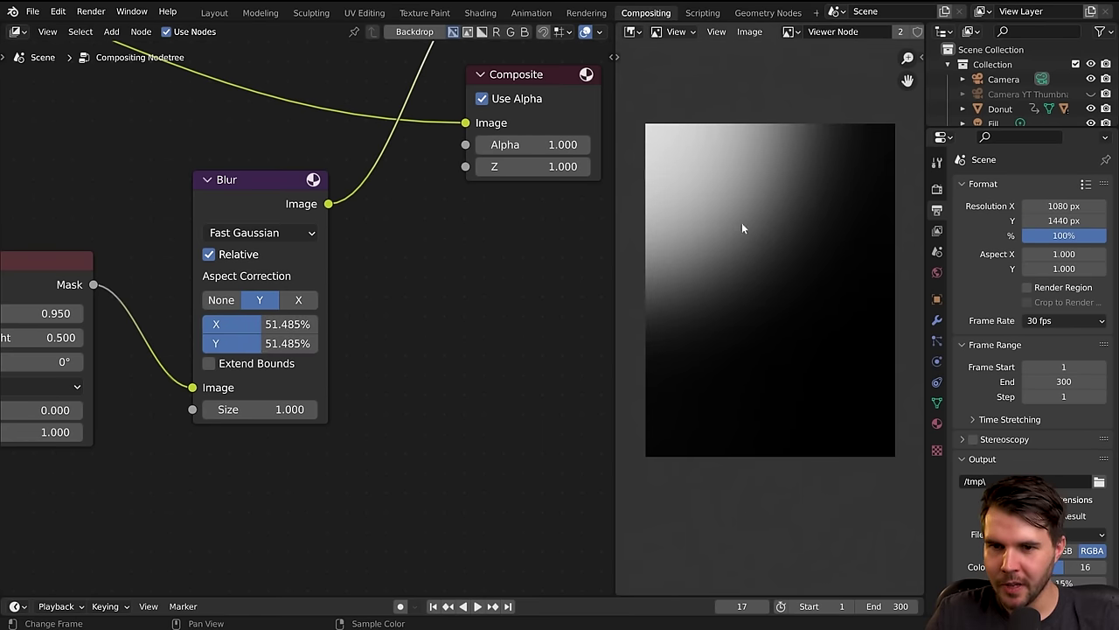
mouse_move(288, 342)
mouse_down()
mouse_move(427, 343)
mouse_move(282, 327)
mouse_up()
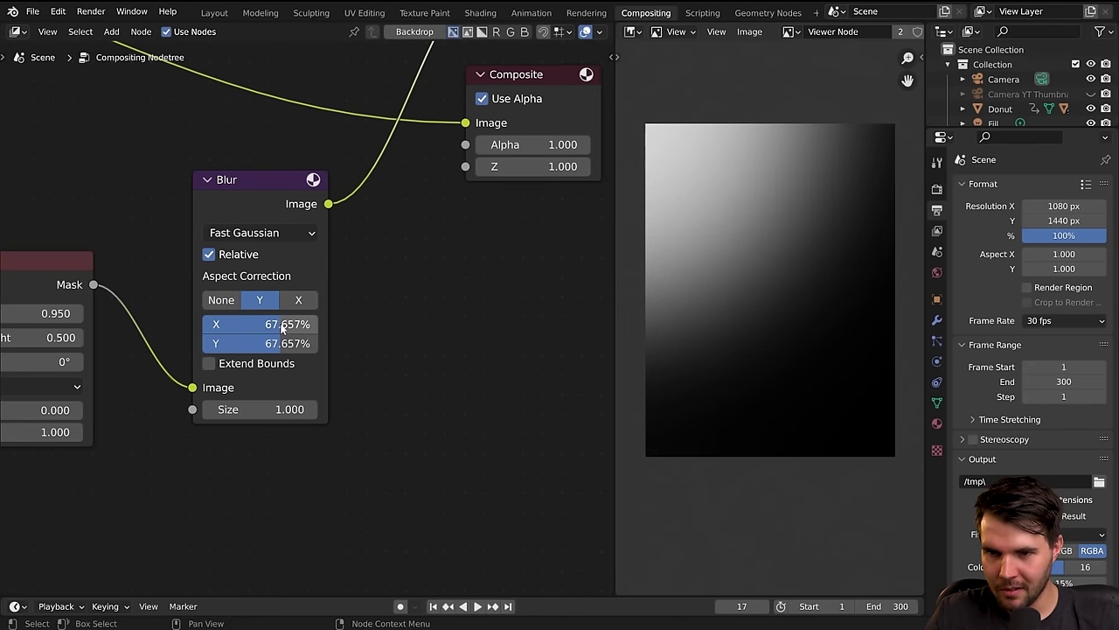
scroll(731, 293, down, 2)
scroll(735, 300, up, 2)
scroll(397, 227, down, 4)
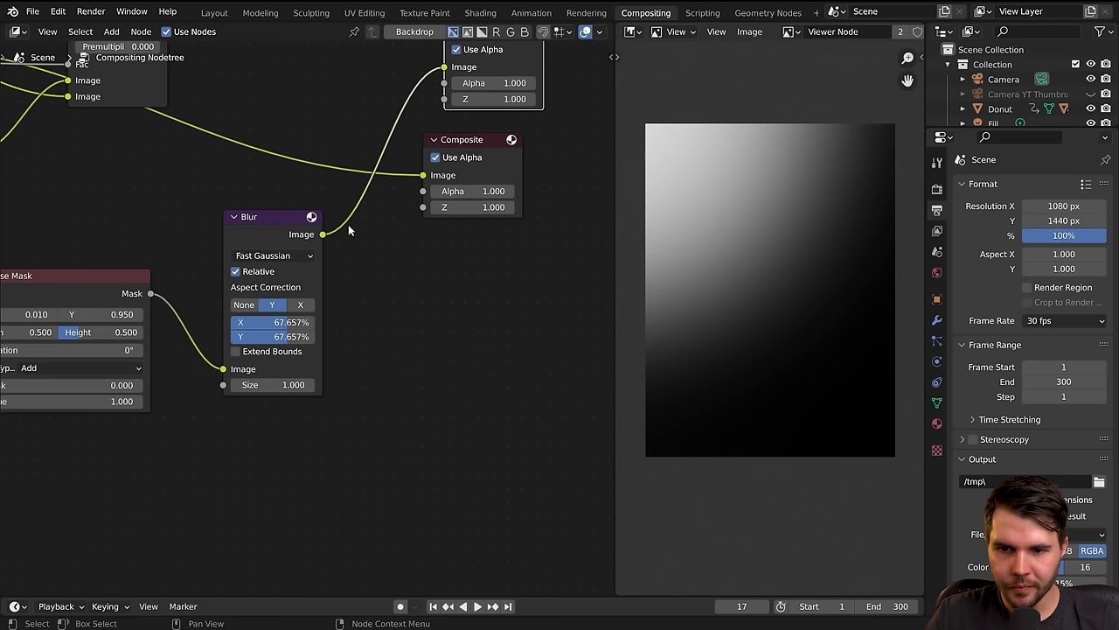
drag(281, 331, 261, 330)
Move the Viewer and Composite nodes farther away from the Alpha Over and Blur nodes to make room.
middle_drag(417, 233, 422, 327)
scroll(411, 315, down, 3)
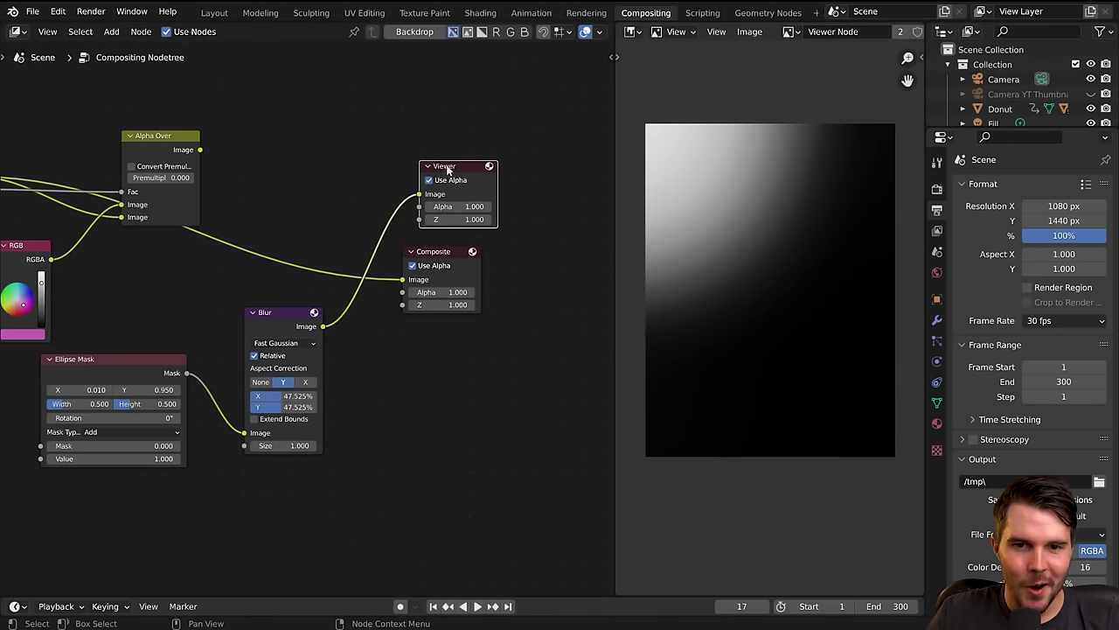
drag(469, 138, 442, 262)
key(g)
click(555, 306)
click(292, 179)
Preview the Alpha Over result in the Viewer and nudge that node slightly away from the Render Layers node.
middle_drag(282, 157, 314, 153)
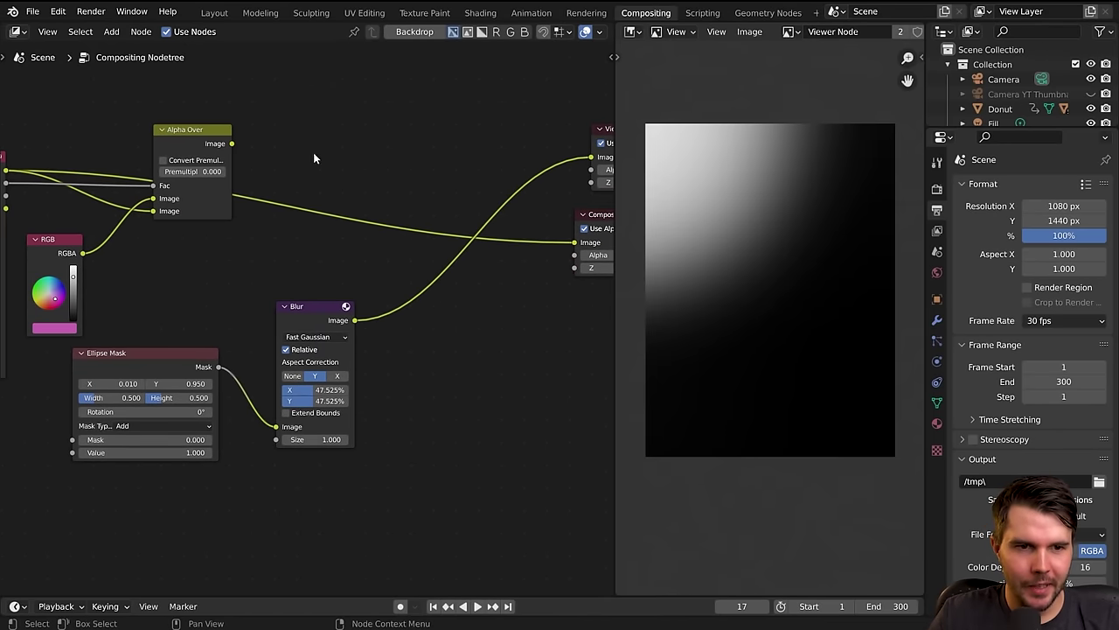
mouse_move(192, 150)
mouse_down()
mouse_move(305, 156)
mouse_move(176, 148)
mouse_move(197, 152)
mouse_up()
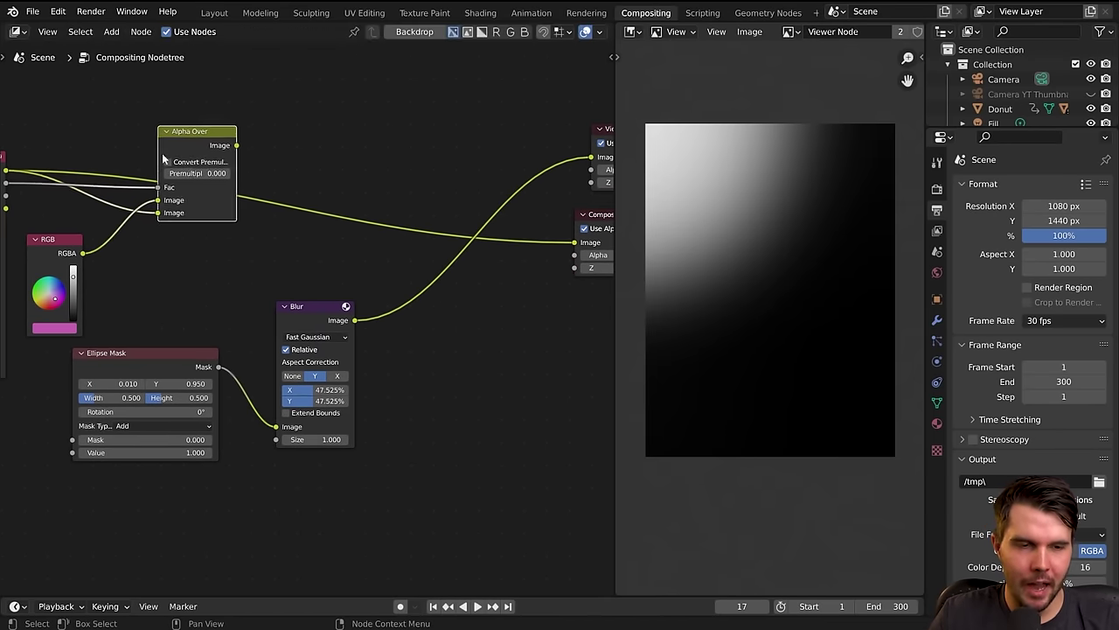
middle_drag(193, 161, 333, 165)
ctrl+shift+click(334, 146)
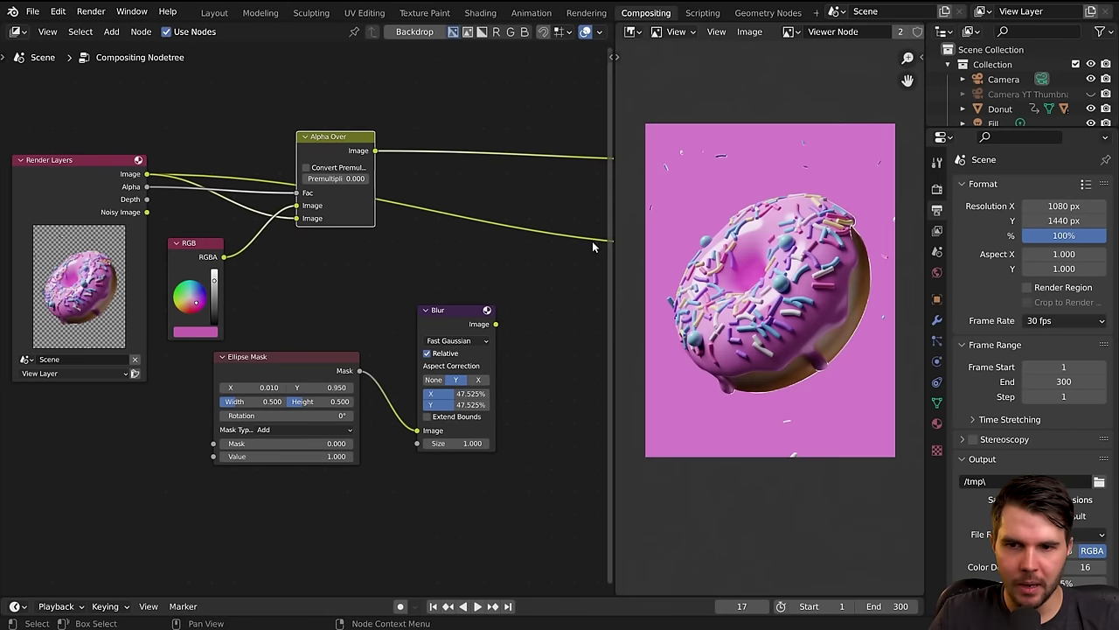
middle_drag(566, 244, 419, 230)
drag(193, 140, 206, 143)
middle_drag(63, 173, 218, 161)
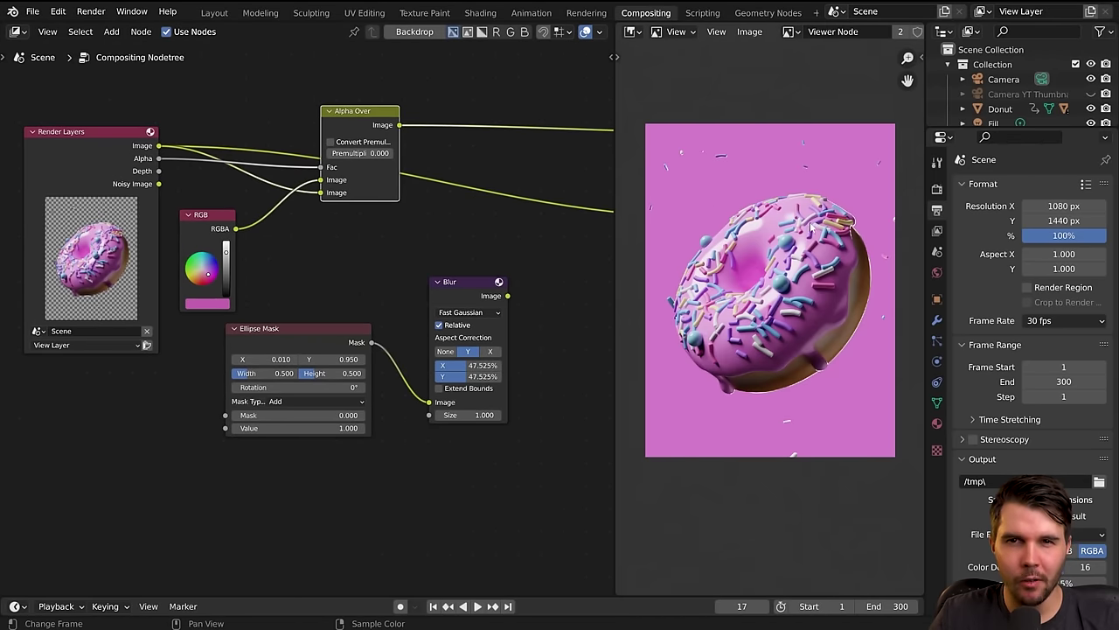
Preview the Blur node's softened ellipse mask in the Viewer.
middle_drag(449, 230, 364, 238)
click(383, 297)
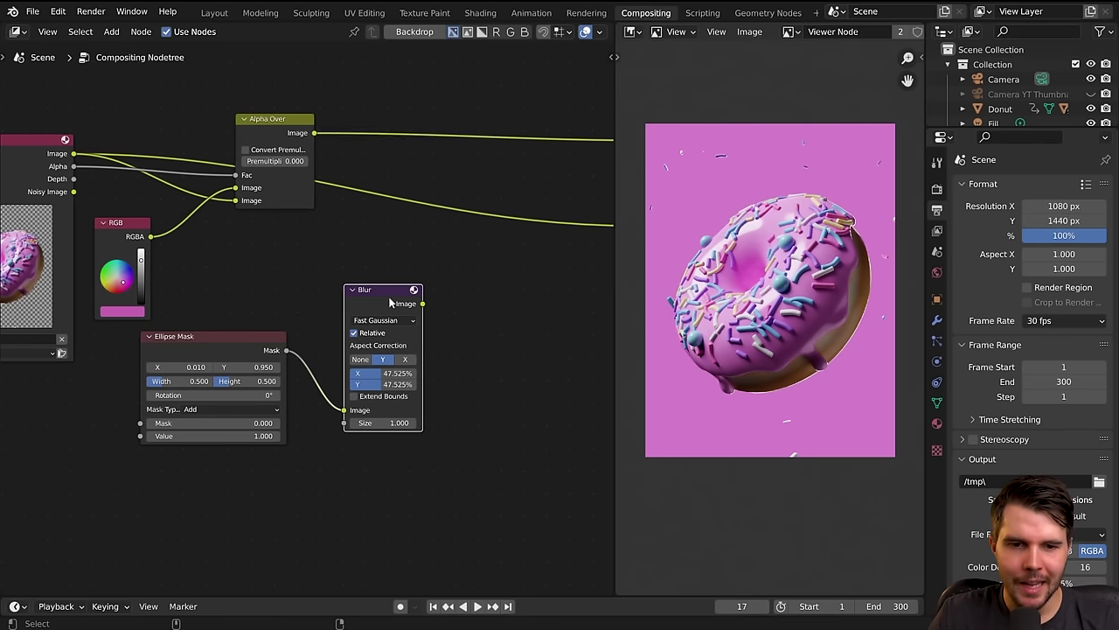
ctrl+shift+click(383, 297)
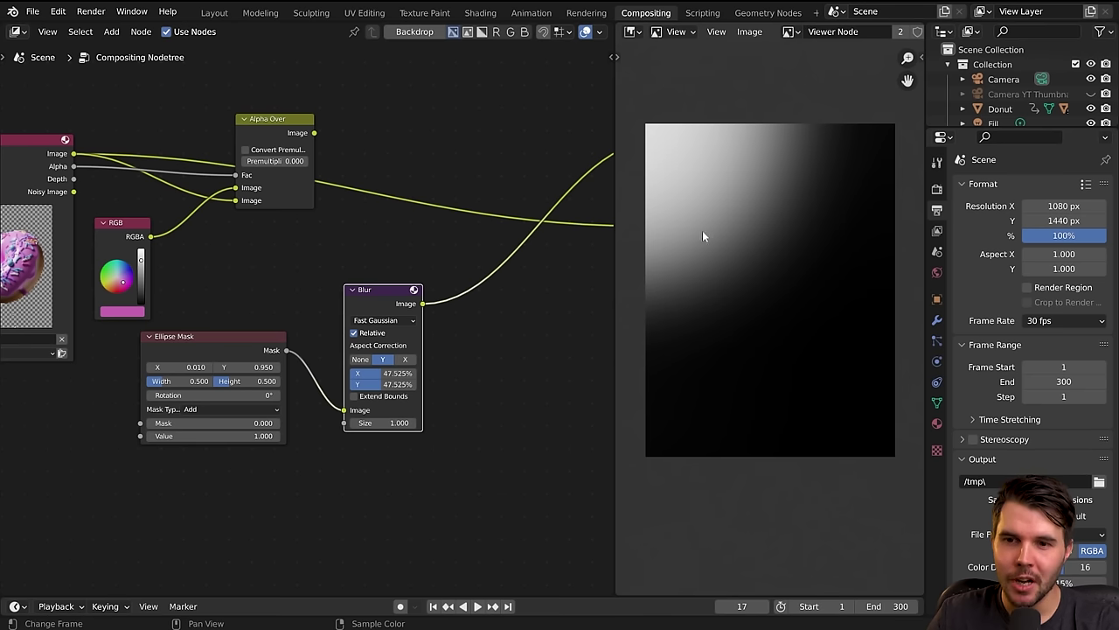
Preview the Alpha Over node's result in the Viewer.
click(285, 122)
click(110, 235)
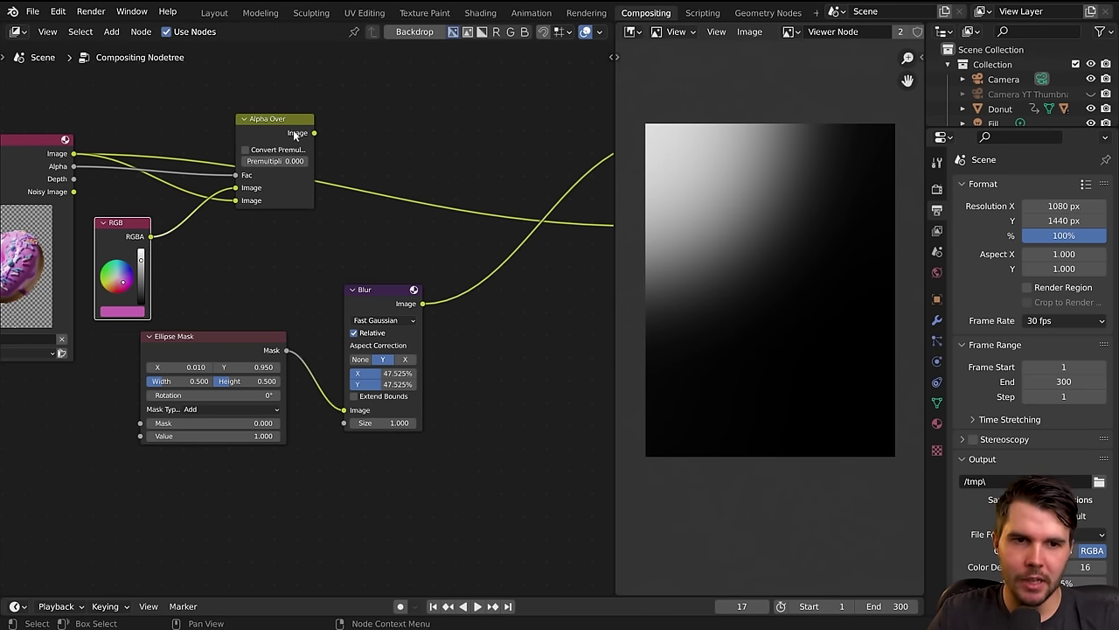
click(267, 122)
ctrl+shift+click(264, 123)
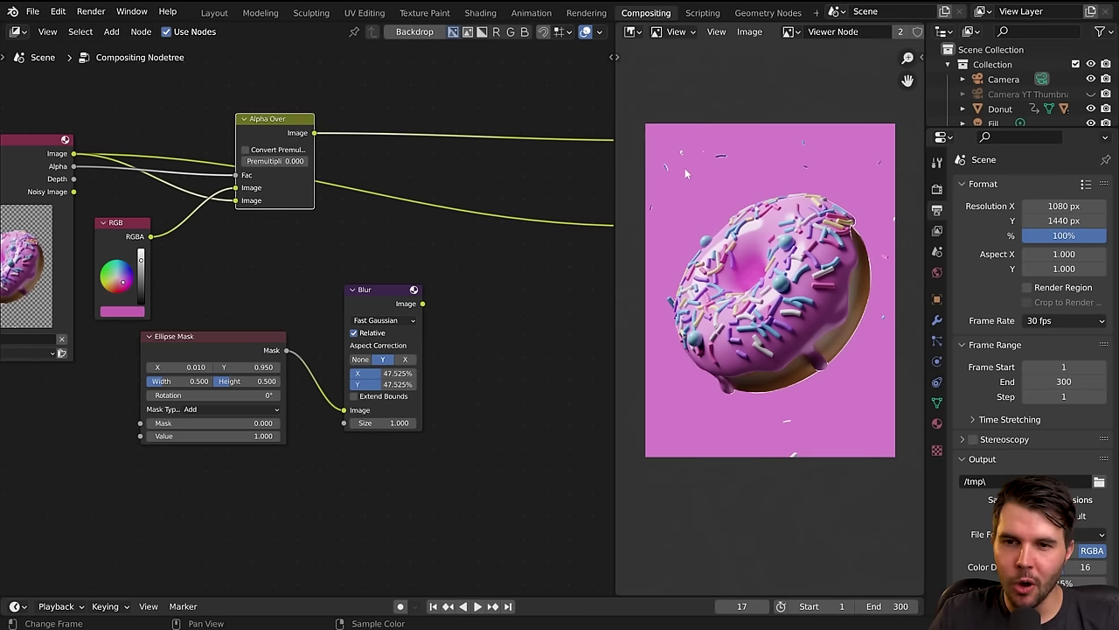
scroll(368, 186, down, 1)
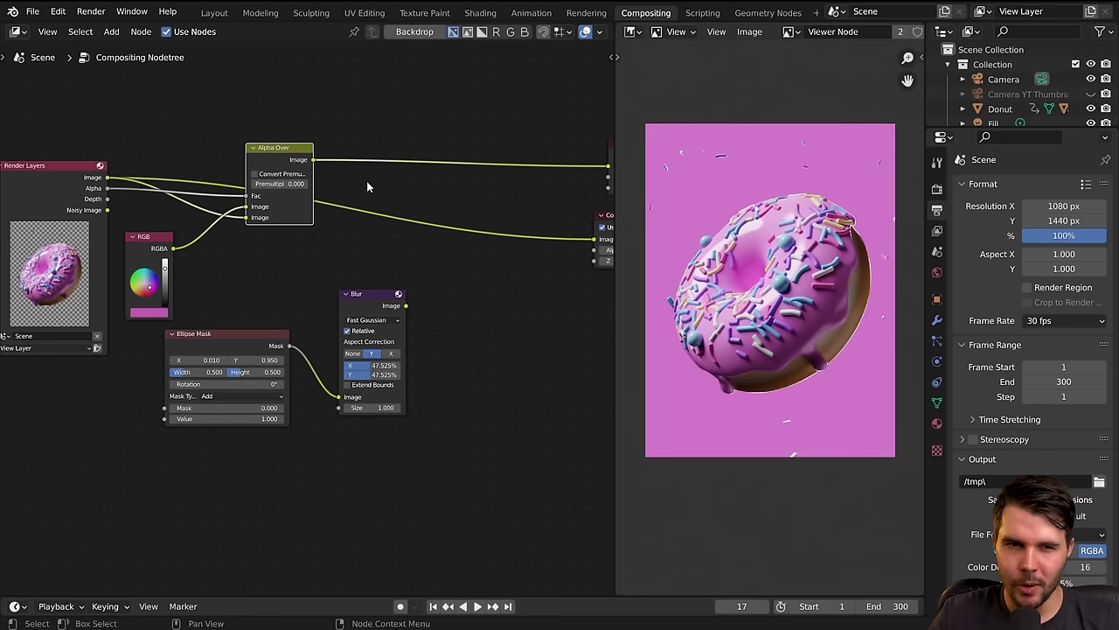
Move the Alpha Over node well away from Render Layers and shift the RGB node slightly to make room between them.
drag(312, 150, 492, 153)
drag(148, 236, 164, 220)
drag(455, 151, 494, 124)
scroll(359, 278, up, 2)
scroll(350, 282, down, 1)
middle_drag(298, 301, 379, 273)
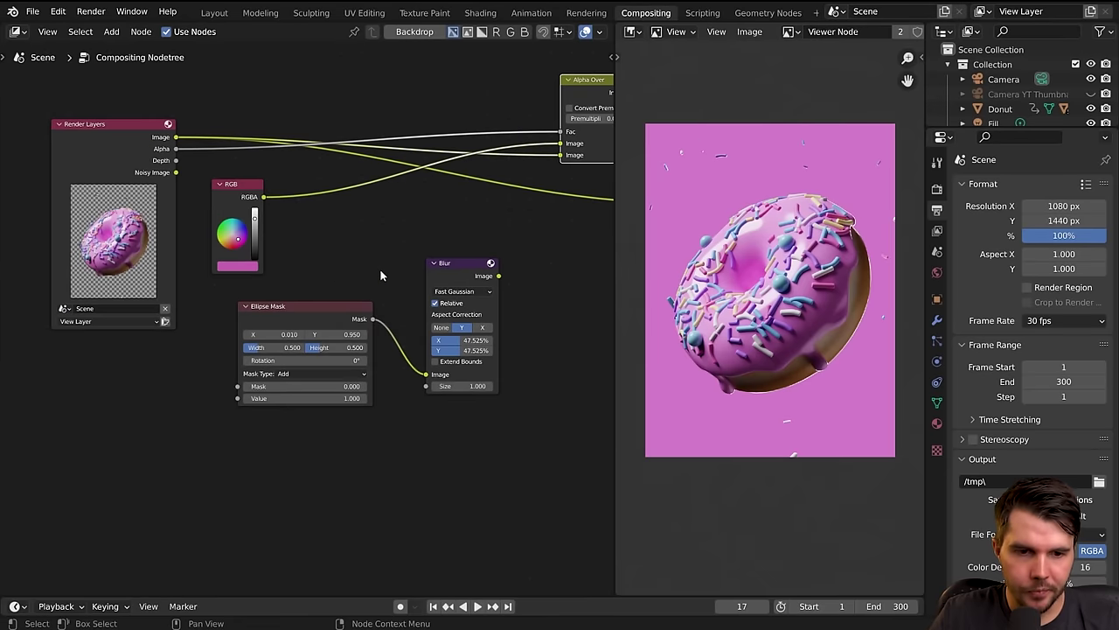
Move the Ellipse Mask and Blur nodes together to sit below the Render Layers and RGB nodes.
drag(350, 288, 503, 367)
key(g)
click(327, 419)
scroll(402, 226, up, 4)
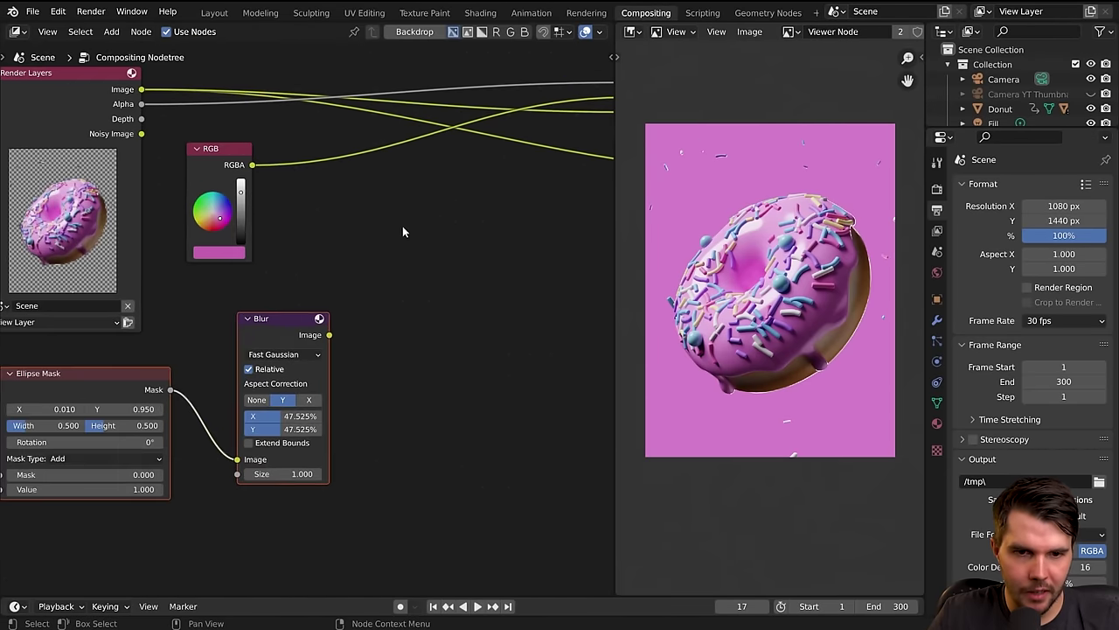
scroll(317, 200, down, 2)
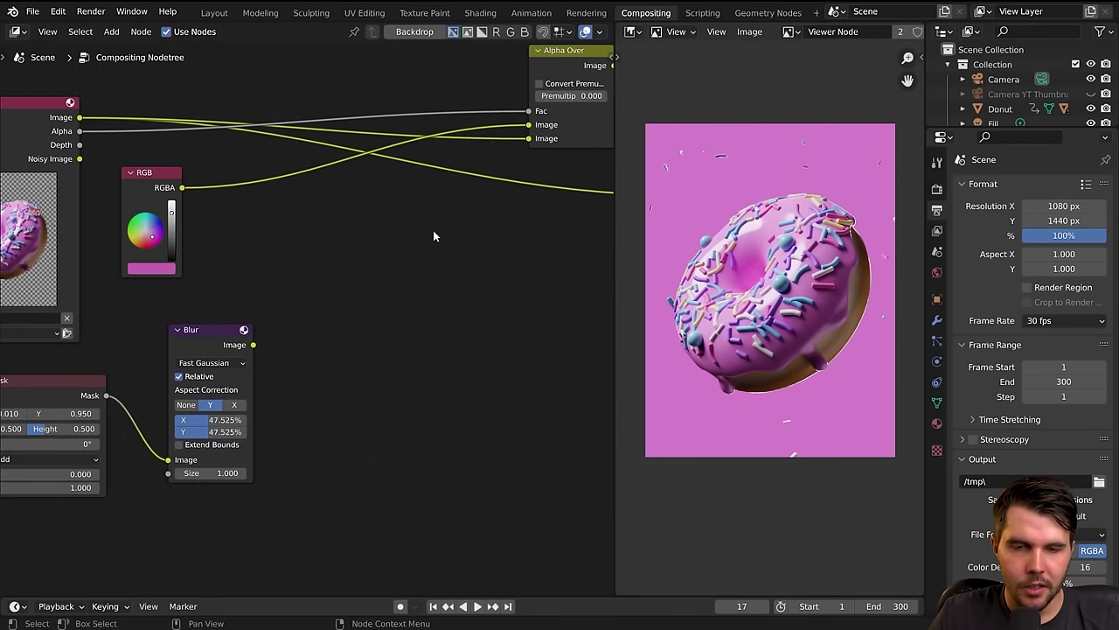
Add a Mix node and insert it on the link between the RGB and Alpha Over nodes.
scroll(393, 207, down, 1)
middle_drag(323, 230, 360, 221)
key(shift+a)
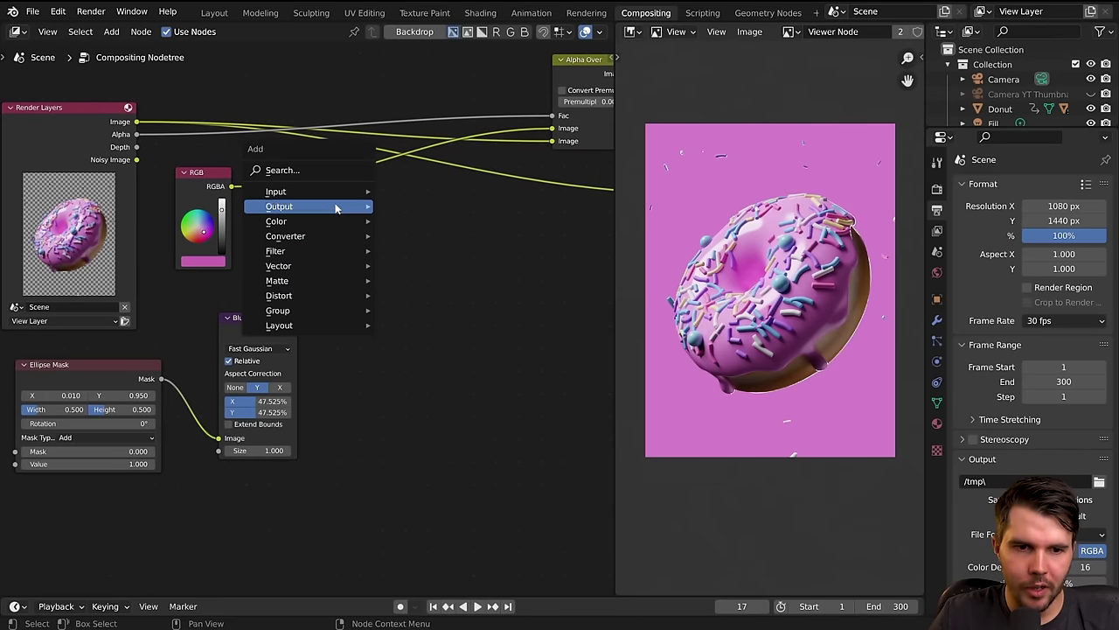
mouse_move(329, 222)
click(420, 358)
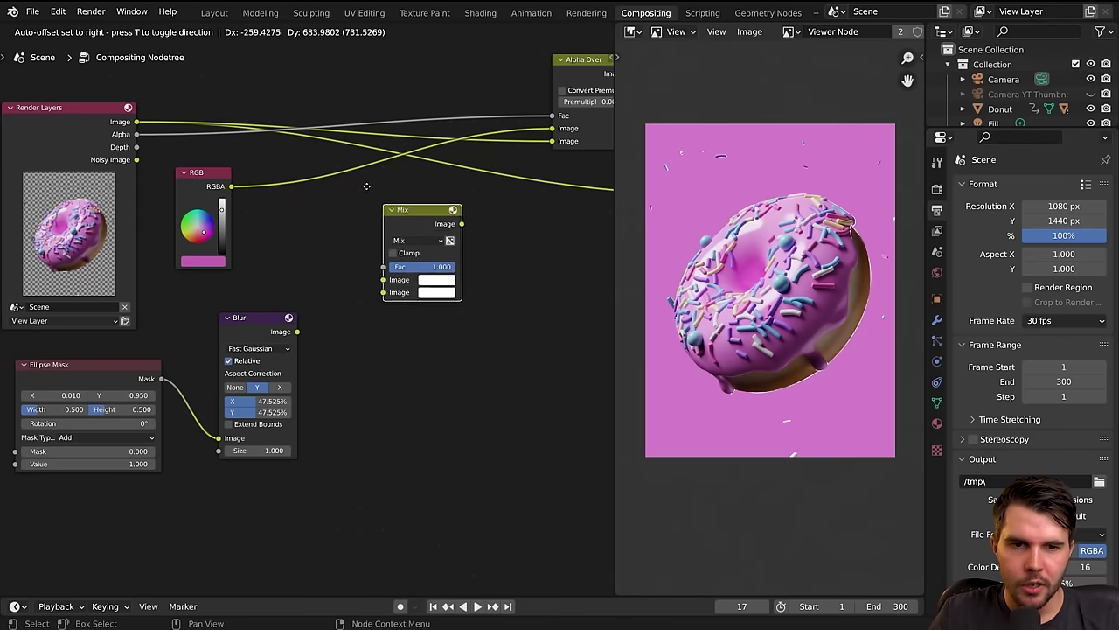
click(332, 168)
drag(337, 210, 366, 203)
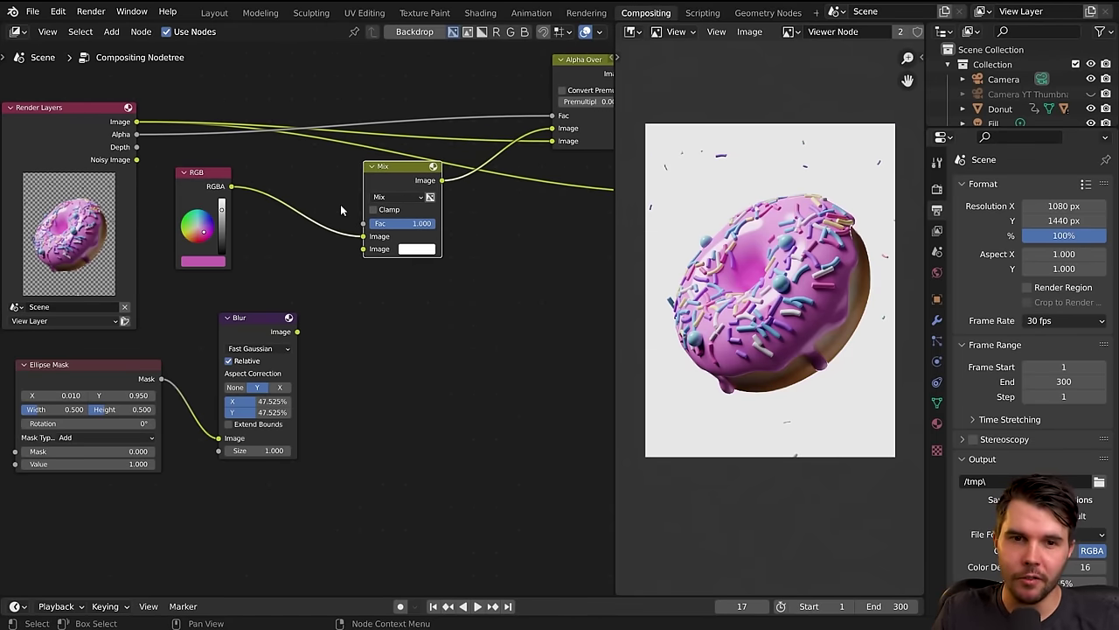
Connect the Blur node's Image output to the Mix node's second Image input.
click(398, 198)
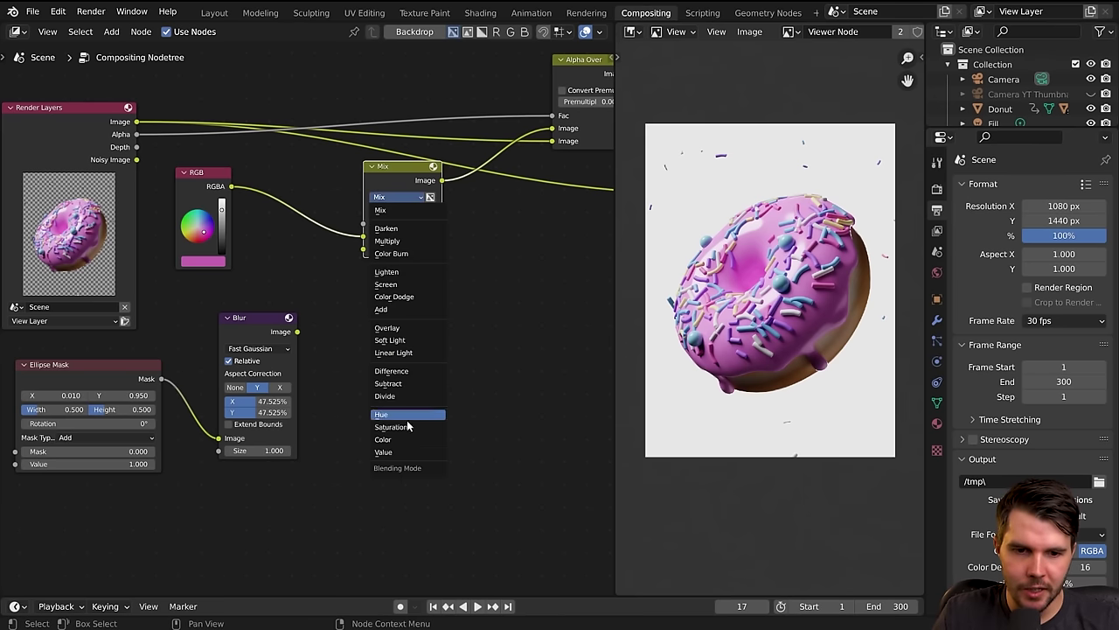
mouse_move(421, 224)
mouse_down()
mouse_move(408, 224)
mouse_move(436, 225)
mouse_up()
drag(255, 320, 363, 299)
drag(372, 251, 371, 250)
middle_drag(431, 233, 358, 256)
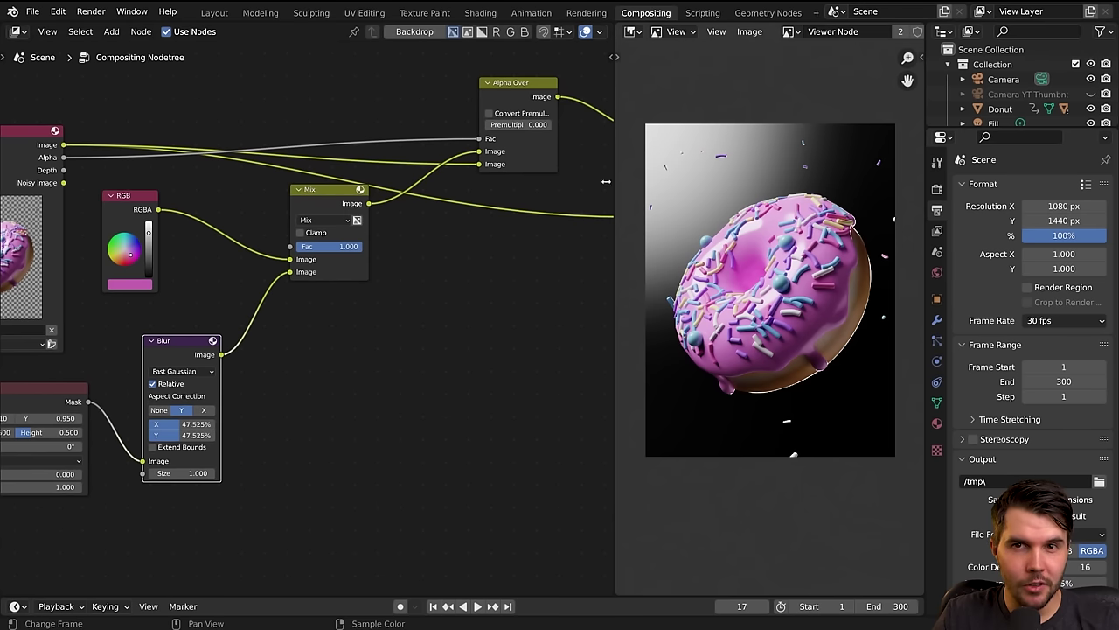
Set the Mix node's blending mode to Add.
click(323, 220)
click(323, 332)
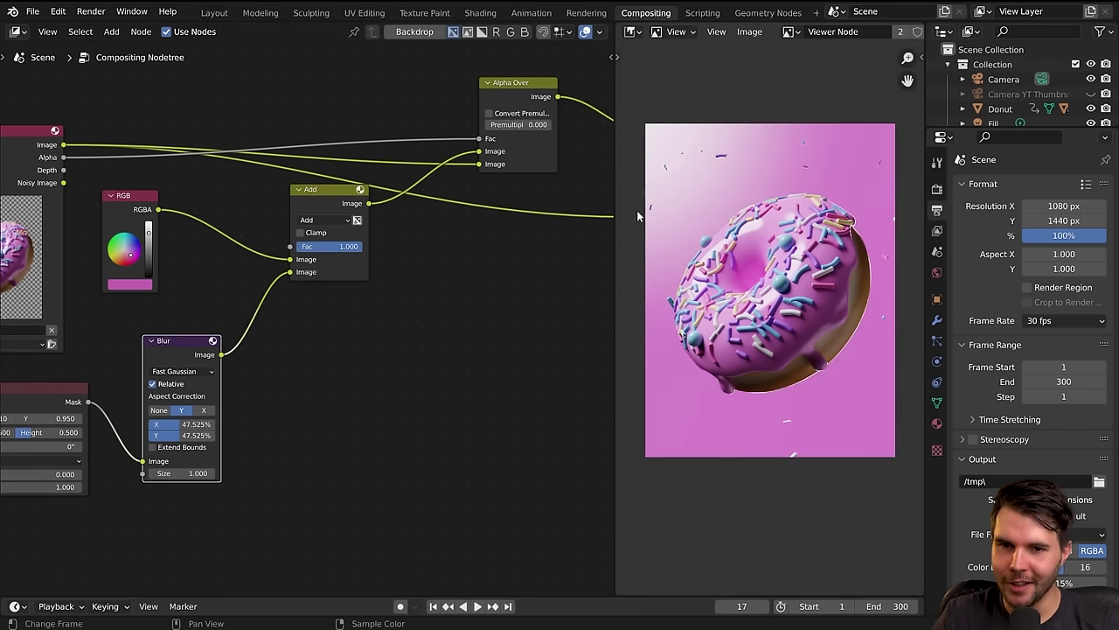
middle_drag(478, 206, 415, 225)
mouse_move(265, 219)
mouse_down()
mouse_move(277, 212)
mouse_move(267, 218)
mouse_up()
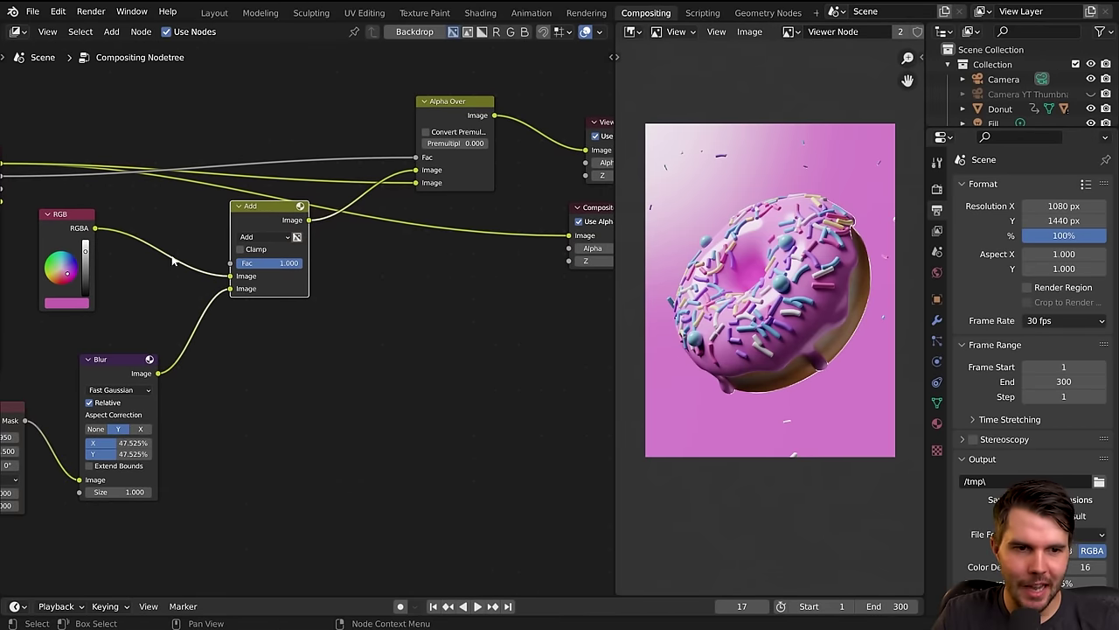
Tidy the node layout by bringing the RGB and Add nodes closer together above the Blur node.
middle_drag(172, 259, 305, 213)
drag(195, 170, 233, 181)
click(88, 365)
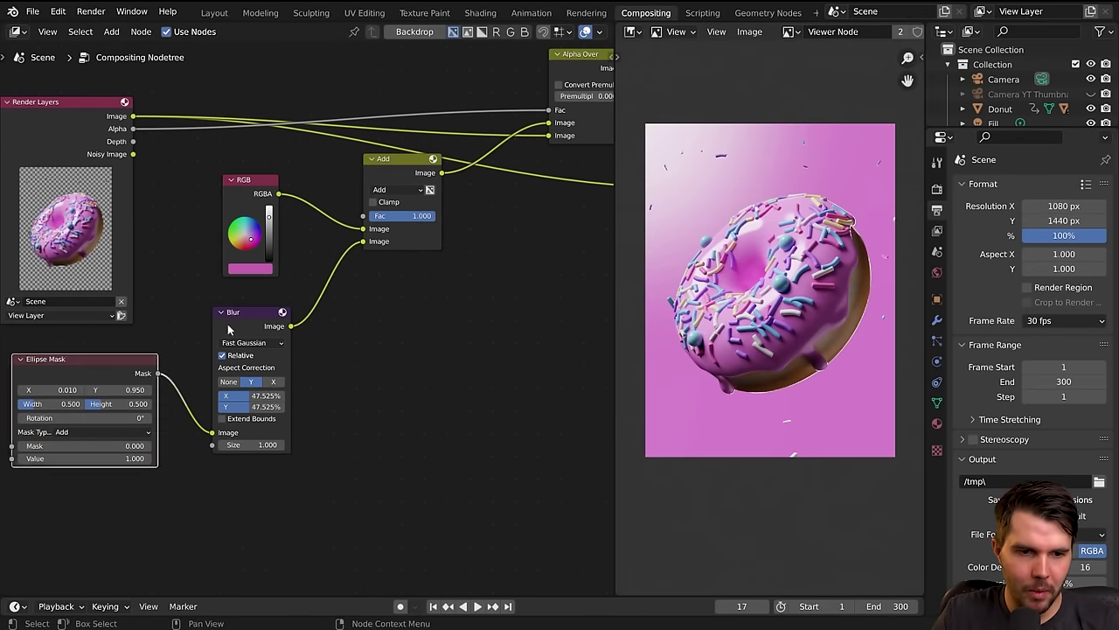
click(227, 325)
mouse_move(409, 163)
mouse_down()
mouse_move(383, 185)
mouse_move(390, 175)
mouse_up()
drag(254, 182, 260, 175)
click(394, 173)
middle_drag(496, 162, 400, 199)
drag(484, 94, 486, 97)
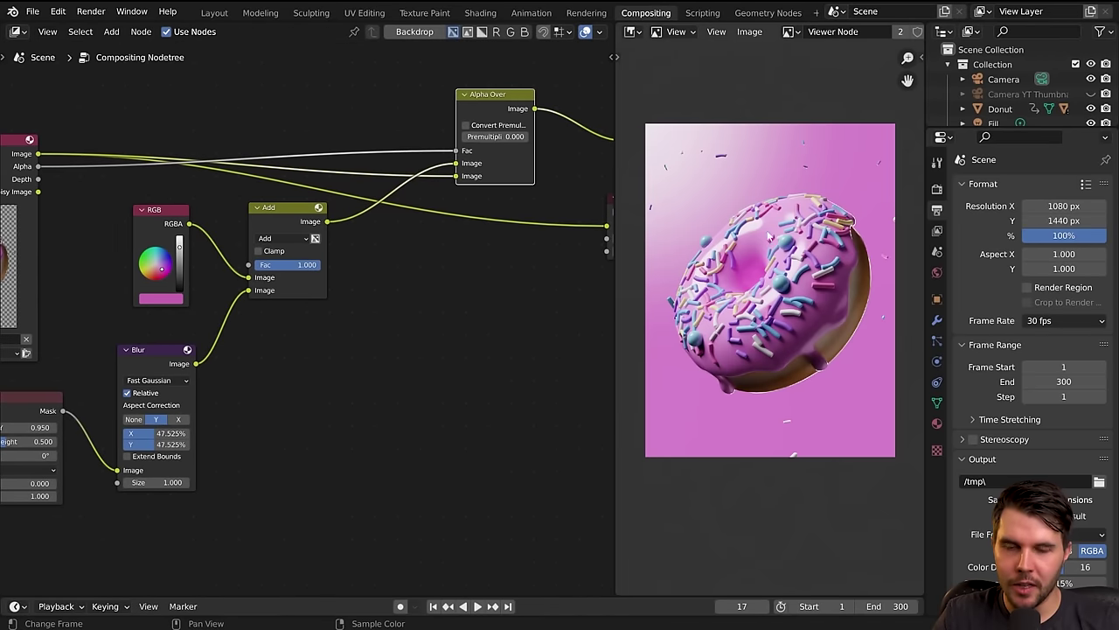
Set the Add node's factor to 0.212 to weaken the gradient.
scroll(361, 231, up, 3)
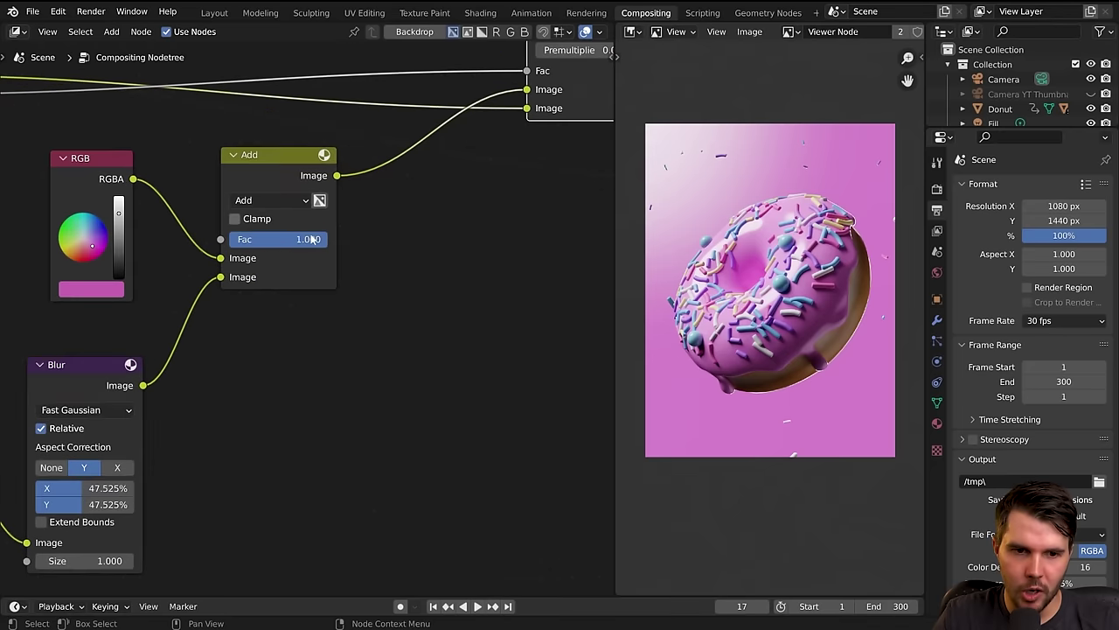
drag(323, 225, 239, 225)
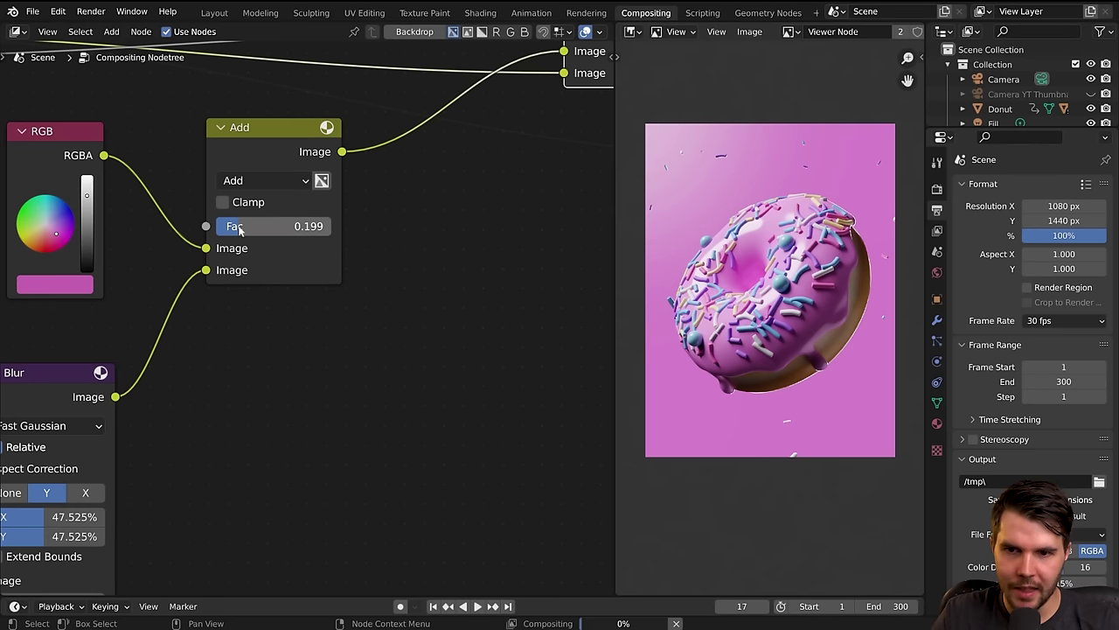
click(239, 225)
click(240, 225)
click(342, 253)
drag(240, 225, 241, 225)
click(242, 226)
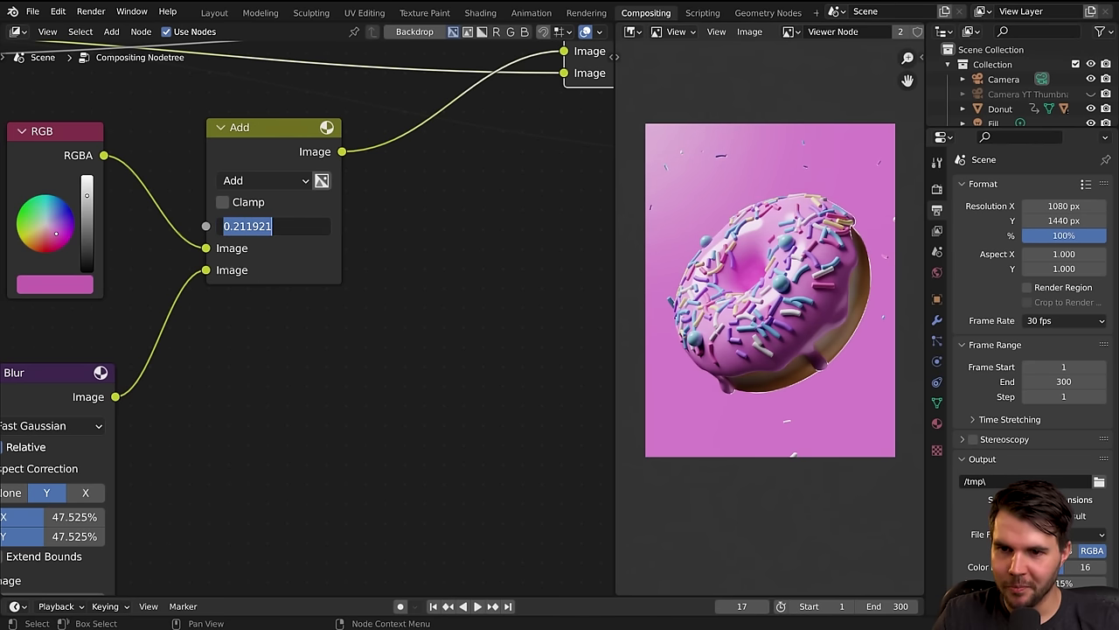
key(Return)
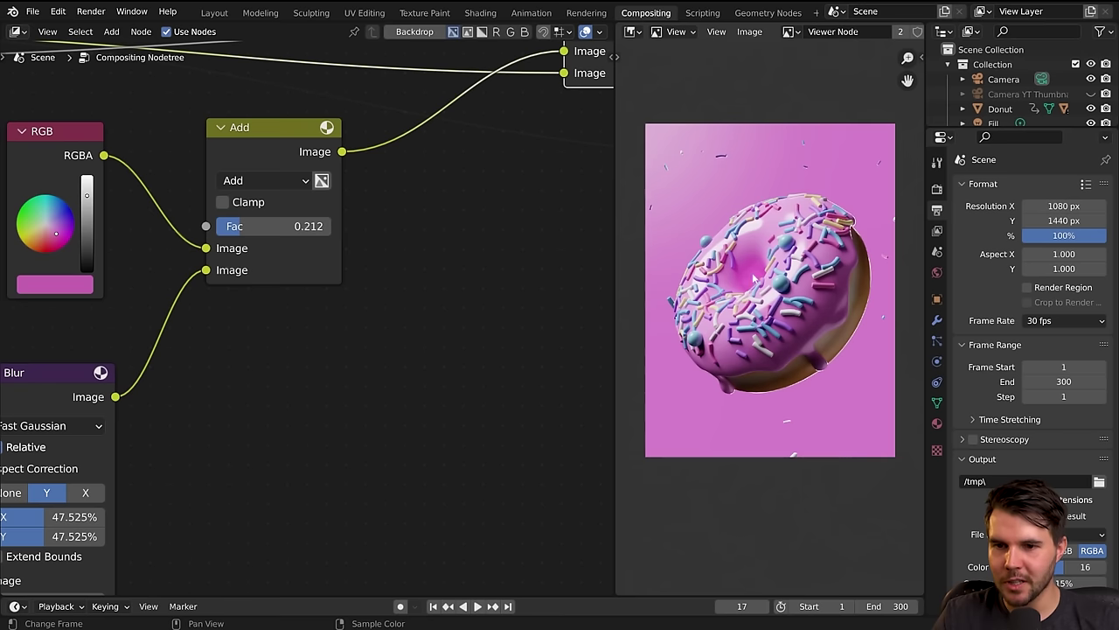
Move the Viewer and Composite nodes farther from the Alpha Over node, and nudge Alpha Over to fit.
scroll(305, 240, down, 3)
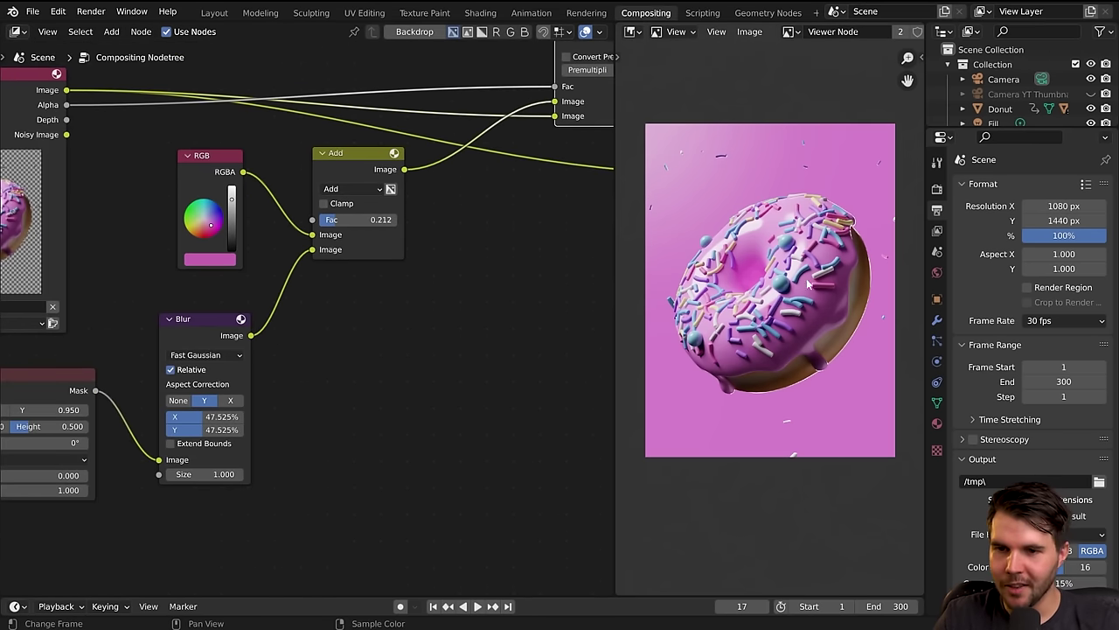
scroll(795, 293, down, 3)
scroll(437, 330, down, 5)
middle_drag(526, 281, 358, 329)
drag(438, 138, 512, 371)
key(g)
click(543, 340)
drag(342, 186, 320, 195)
middle_drag(288, 295, 431, 261)
middle_drag(501, 223, 325, 224)
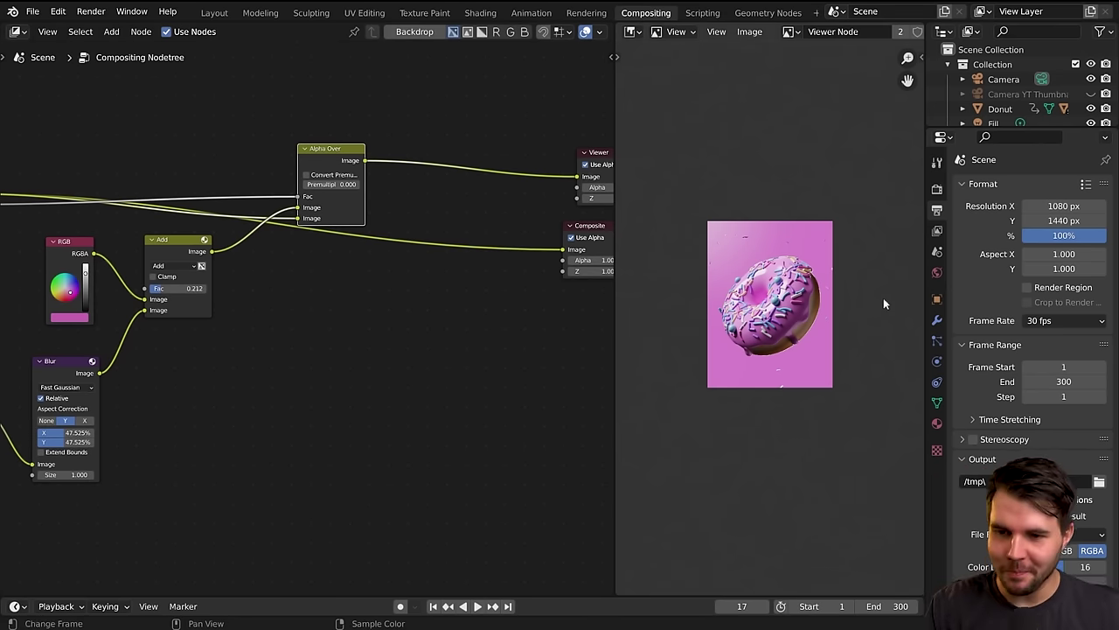
Examine the composited donut up close, checking the sharpness and edges of the sprinkles.
scroll(878, 249, up, 4)
scroll(817, 319, up, 3)
scroll(836, 322, down, 1)
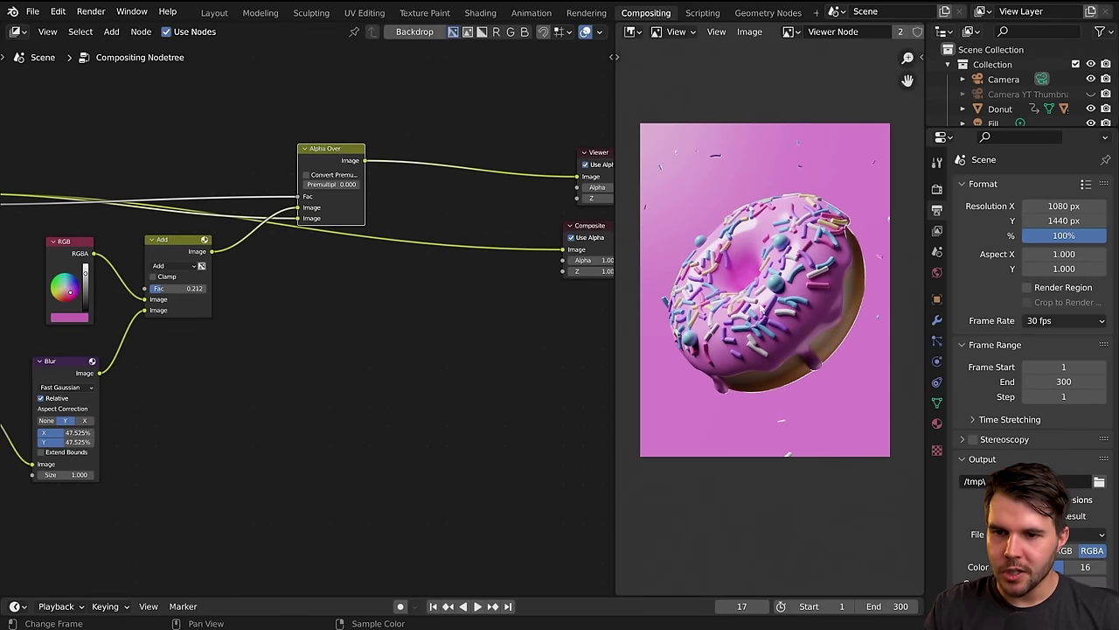
scroll(754, 301, up, 7)
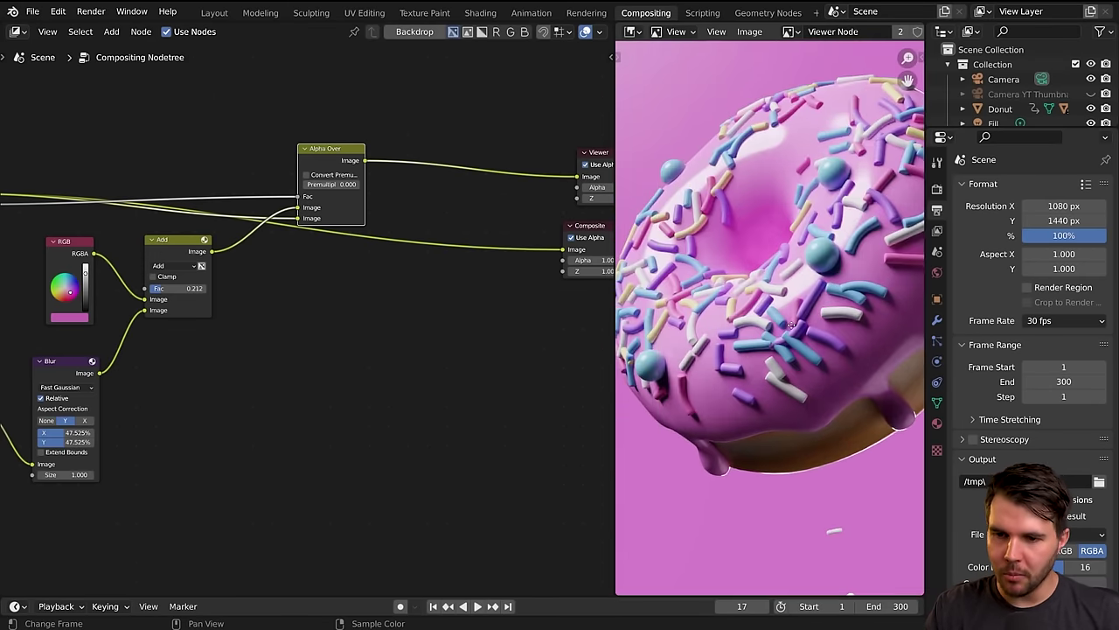
scroll(773, 389, up, 1)
middle_drag(827, 105, 882, 216)
middle_drag(736, 209, 853, 163)
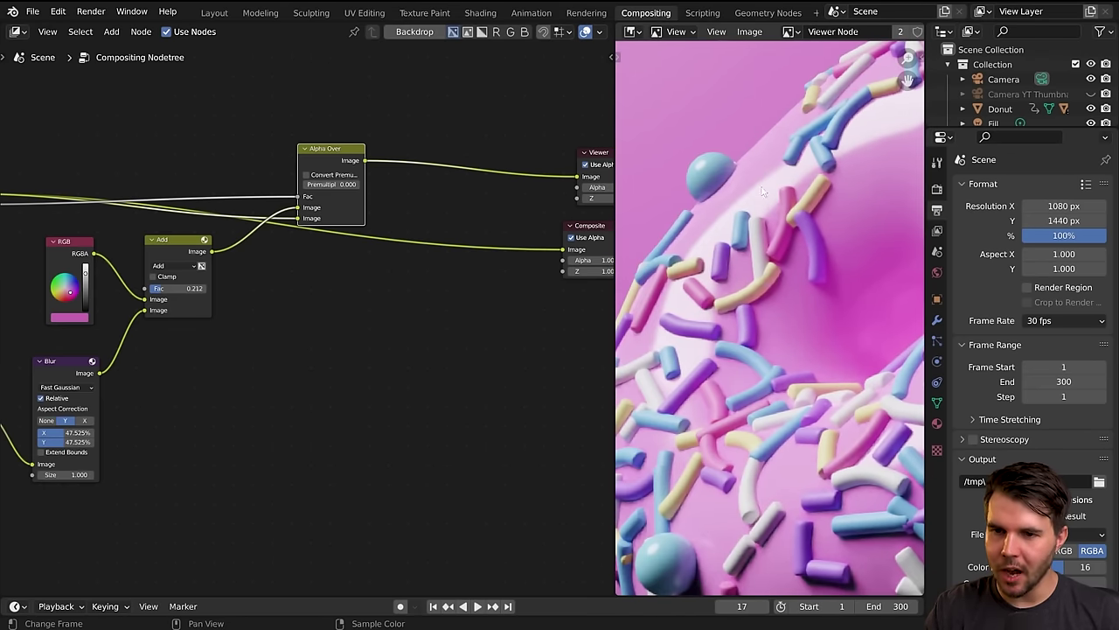
scroll(779, 176, up, 1)
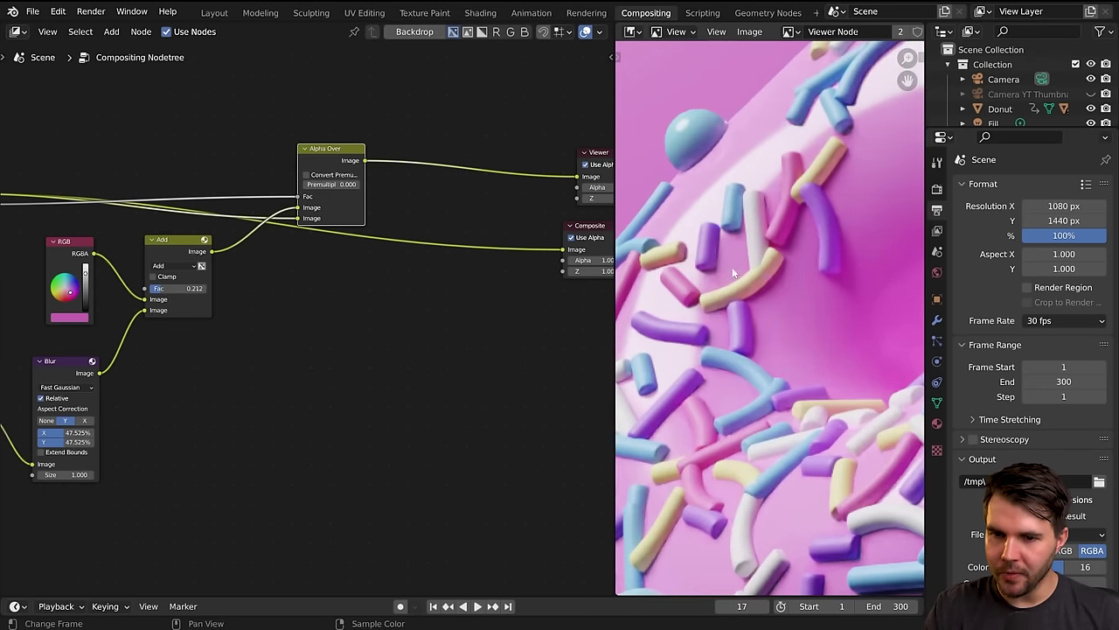
middle_drag(732, 273, 790, 186)
scroll(705, 229, up, 2)
middle_drag(705, 204, 753, 236)
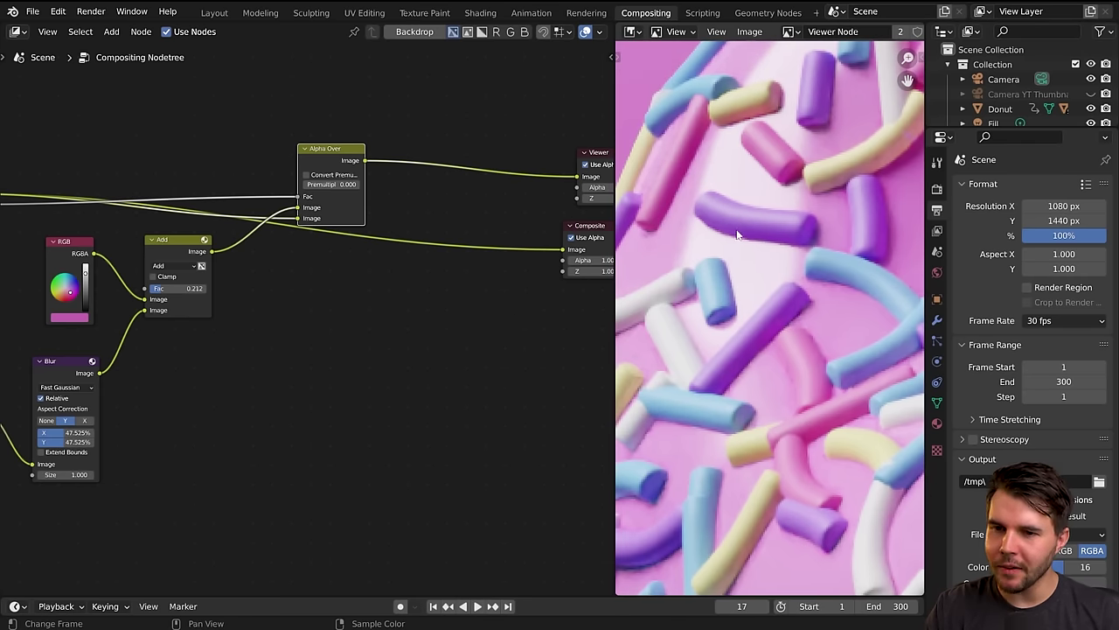
scroll(742, 230, up, 3)
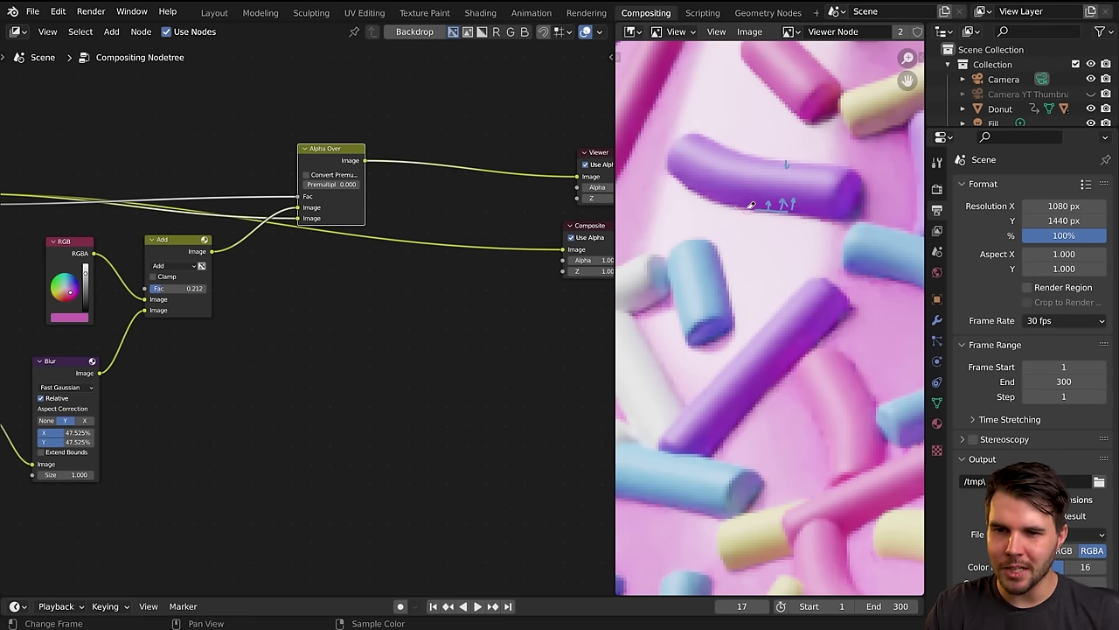
scroll(750, 217, down, 12)
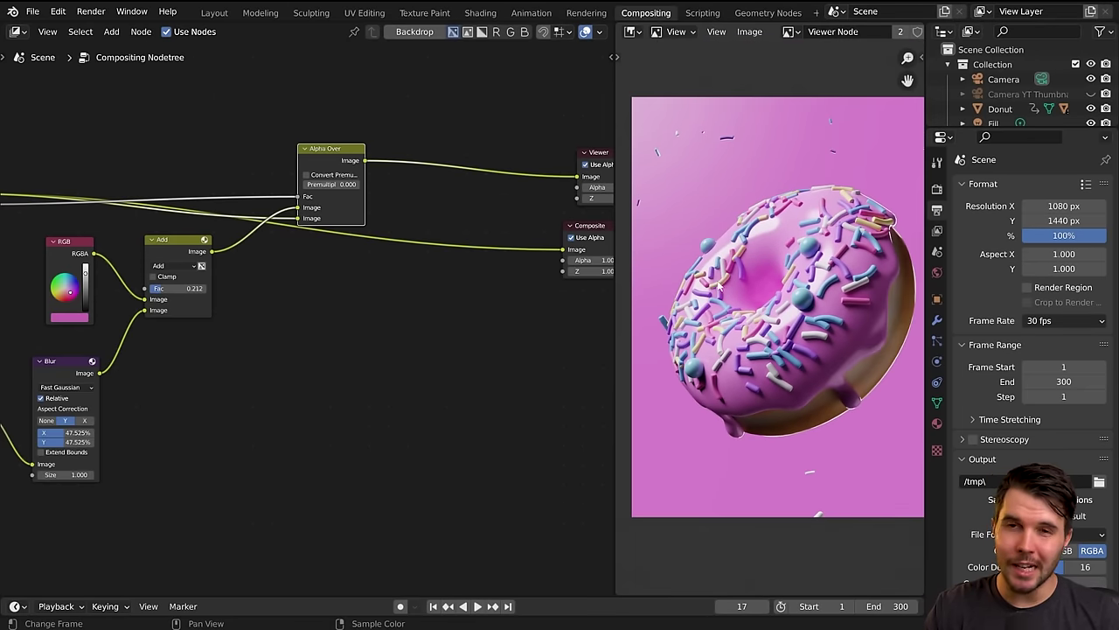
scroll(375, 237, down, 1)
Duplicate the Blur node below Alpha Over and connect the Render Layers Image output to the copy's Image input.
middle_drag(375, 237, 433, 211)
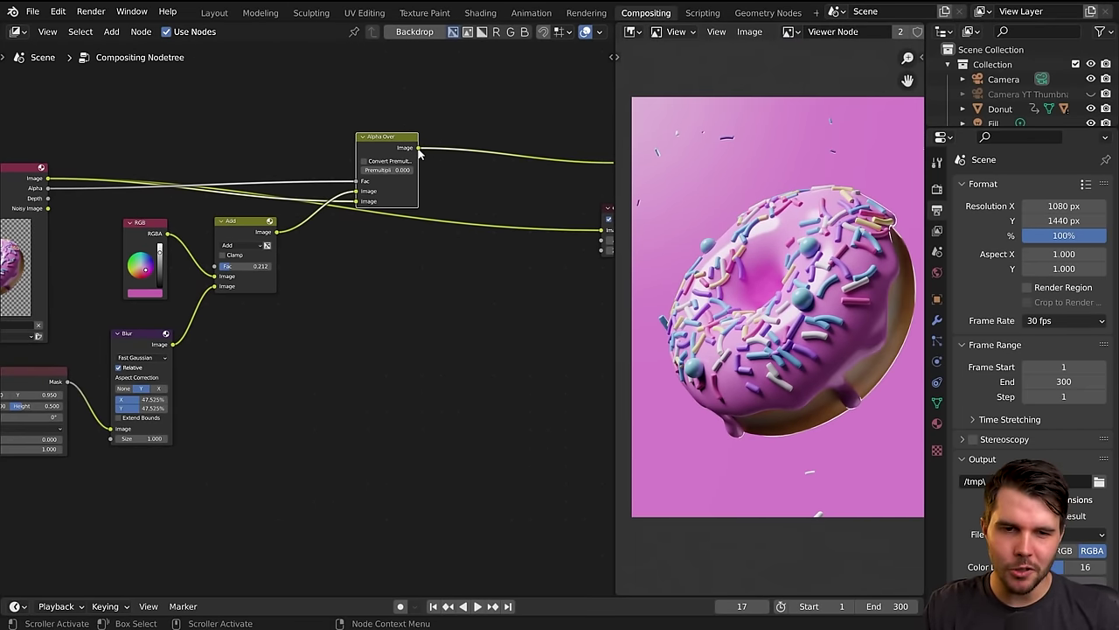
middle_drag(402, 254, 370, 248)
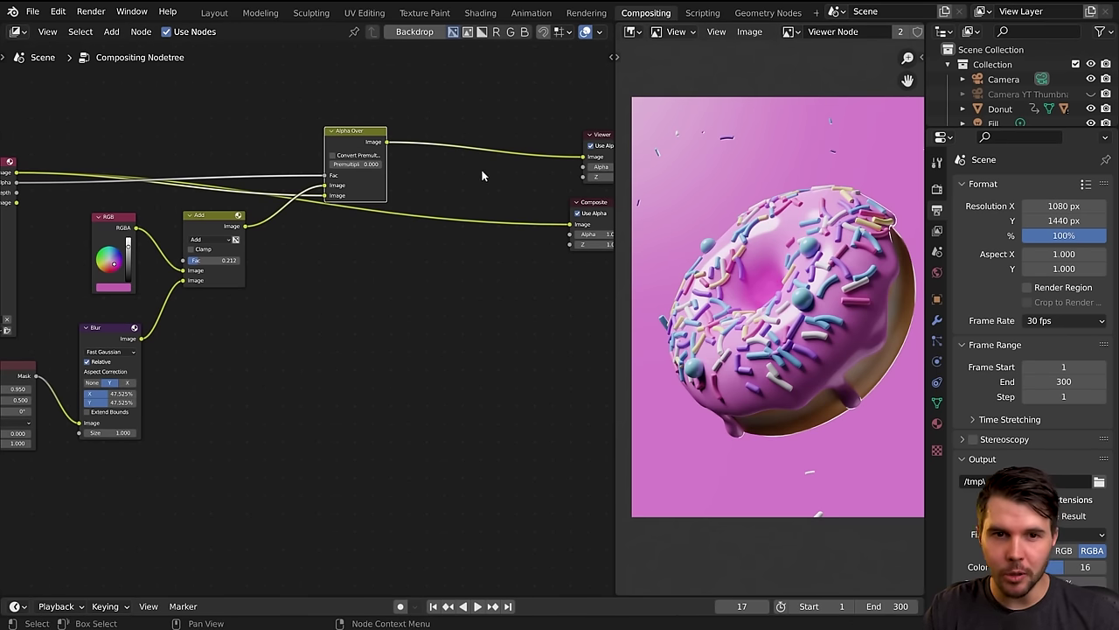
scroll(330, 224, up, 2)
middle_drag(336, 235, 378, 205)
scroll(413, 223, down, 1)
click(188, 298)
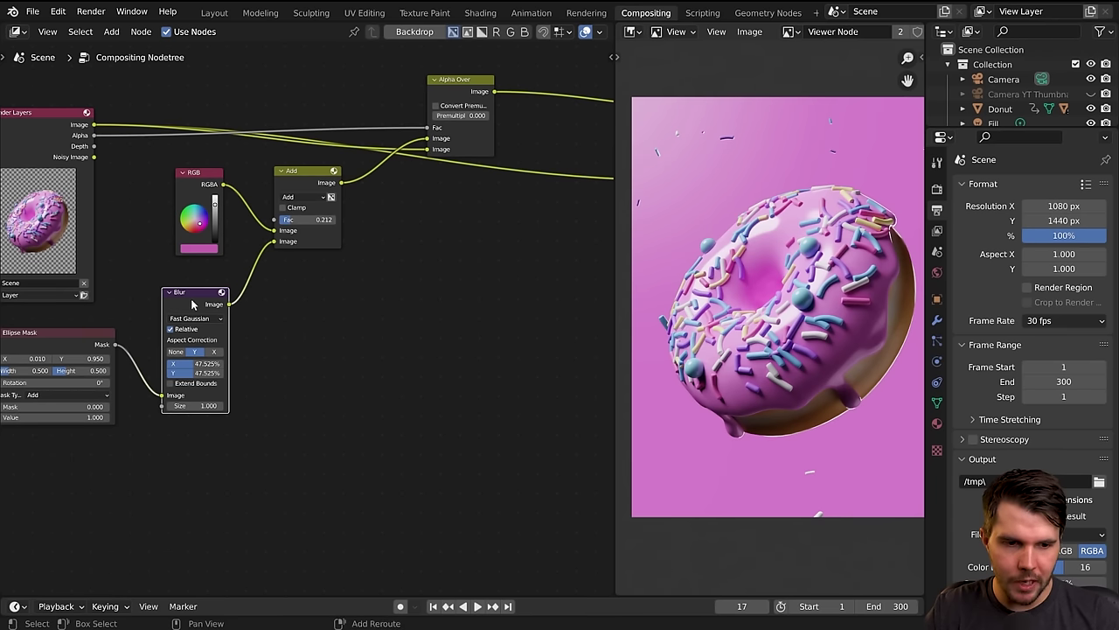
key(shift+d)
click(462, 217)
drag(95, 126, 441, 308)
middle_drag(512, 317, 376, 346)
scroll(433, 314, up, 2)
middle_drag(433, 314, 354, 314)
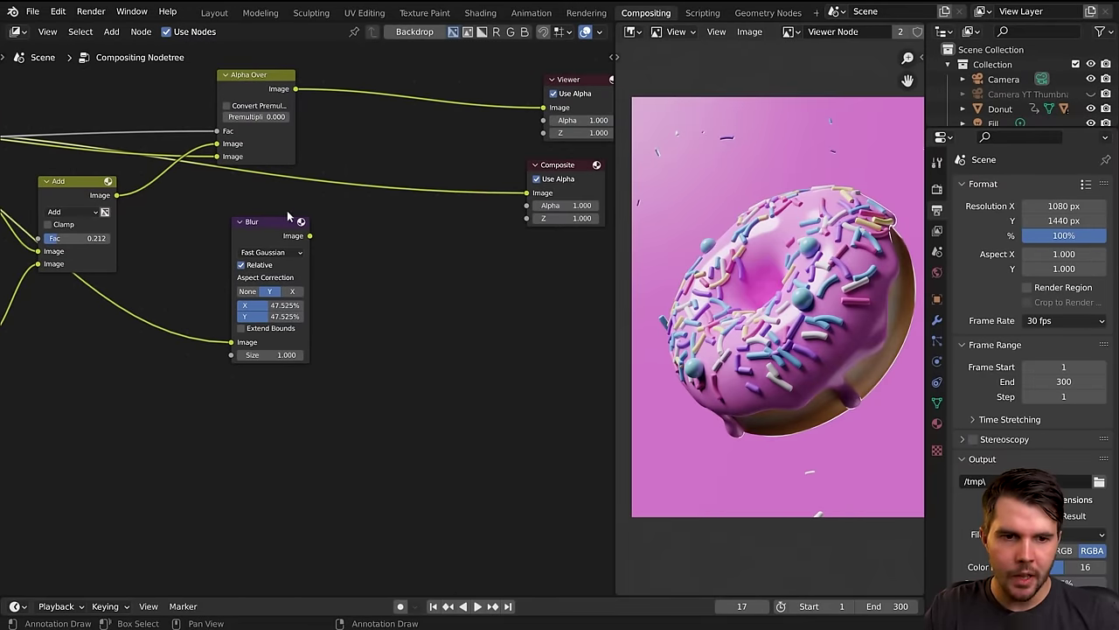
Preview the duplicated Blur node in the Viewer and set its X and Y sizes to 3.300%.
ctrl+shift+click(271, 230)
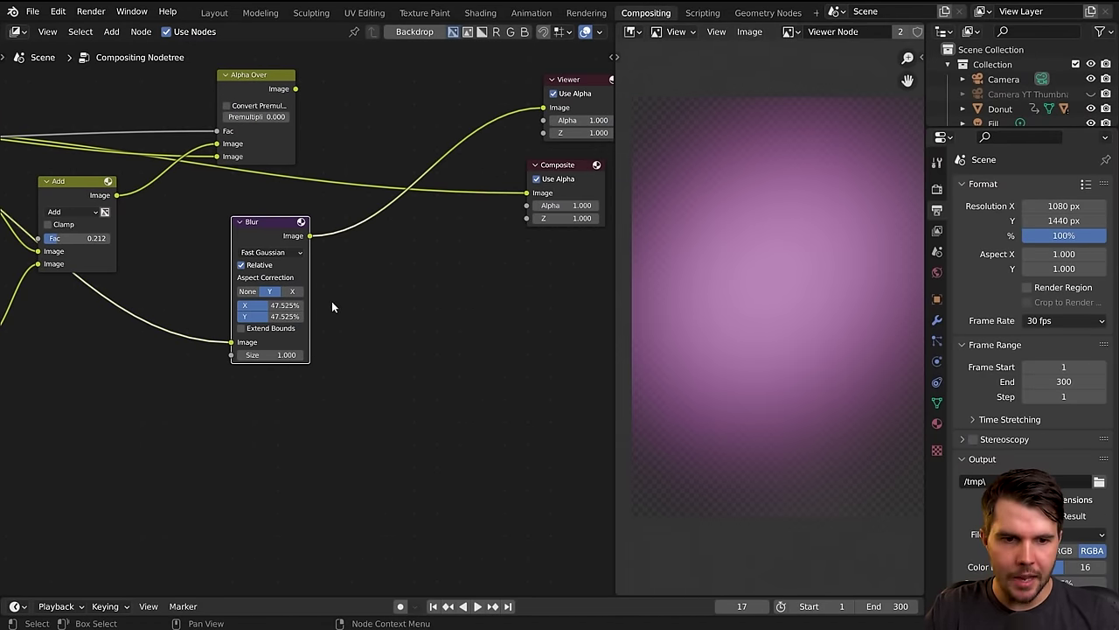
mouse_move(331, 301)
middle_down()
mouse_move(527, 285)
mouse_move(386, 304)
mouse_move(345, 294)
middle_up()
scroll(380, 302, up, 3)
drag(268, 300, 190, 302)
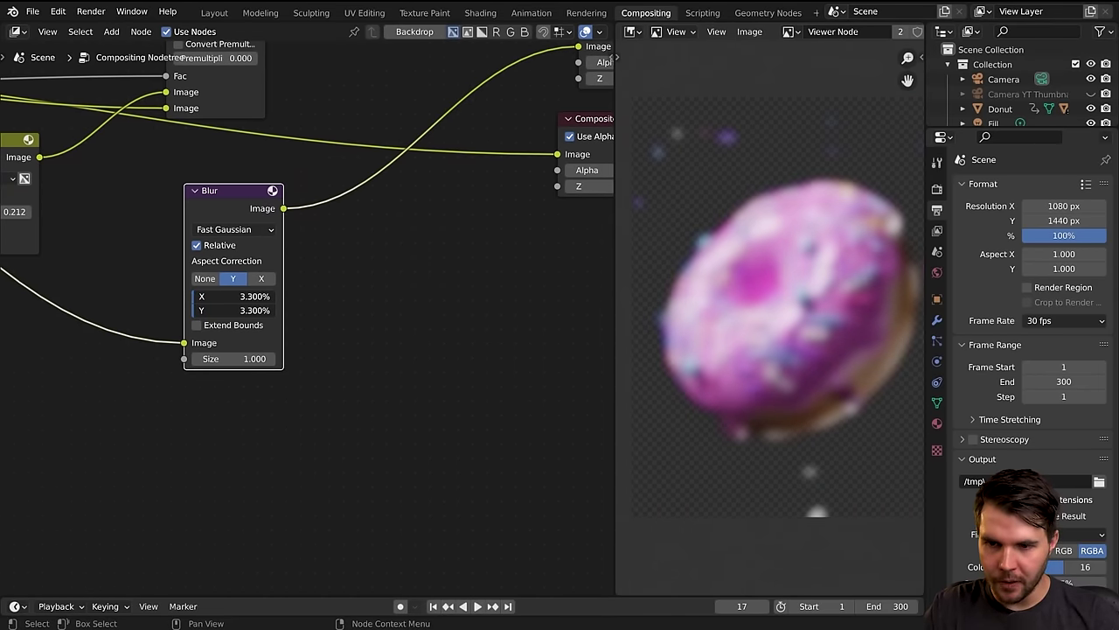
scroll(752, 228, up, 5)
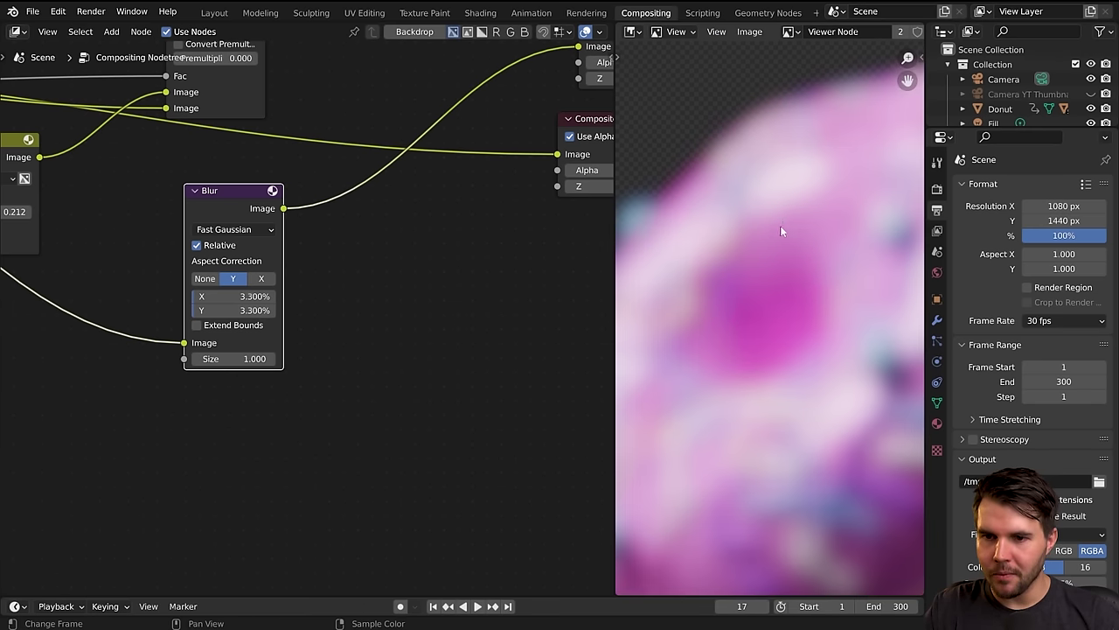
Examine the blurred donut preview up close and as a whole, checking its highlights, sprinkles and outer edges.
scroll(768, 269, down, 1)
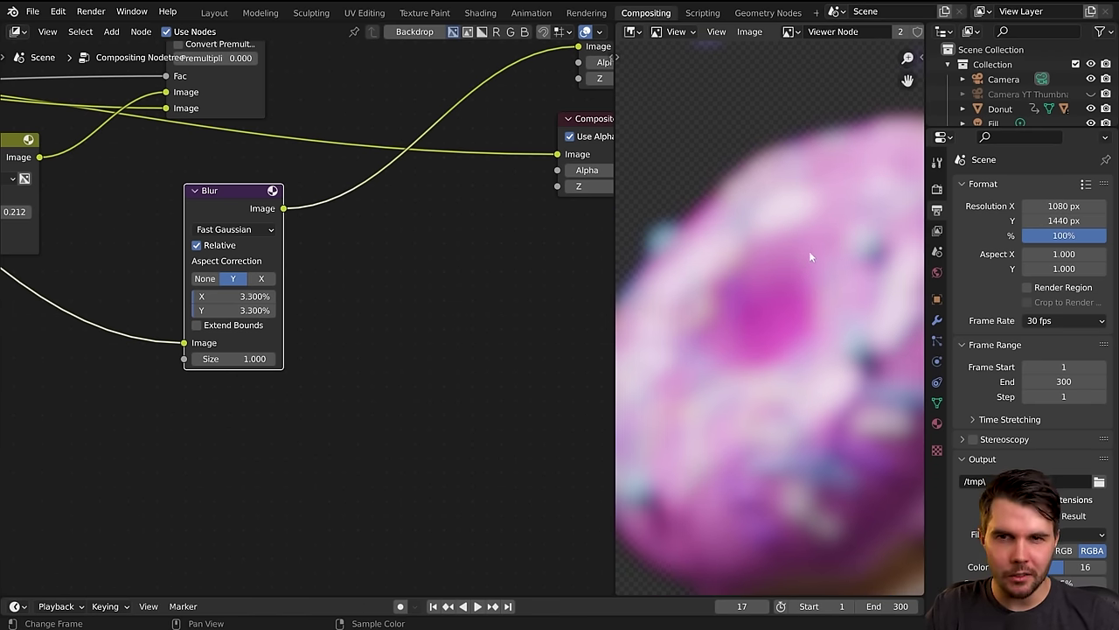
scroll(817, 271, down, 2)
middle_drag(821, 289, 839, 254)
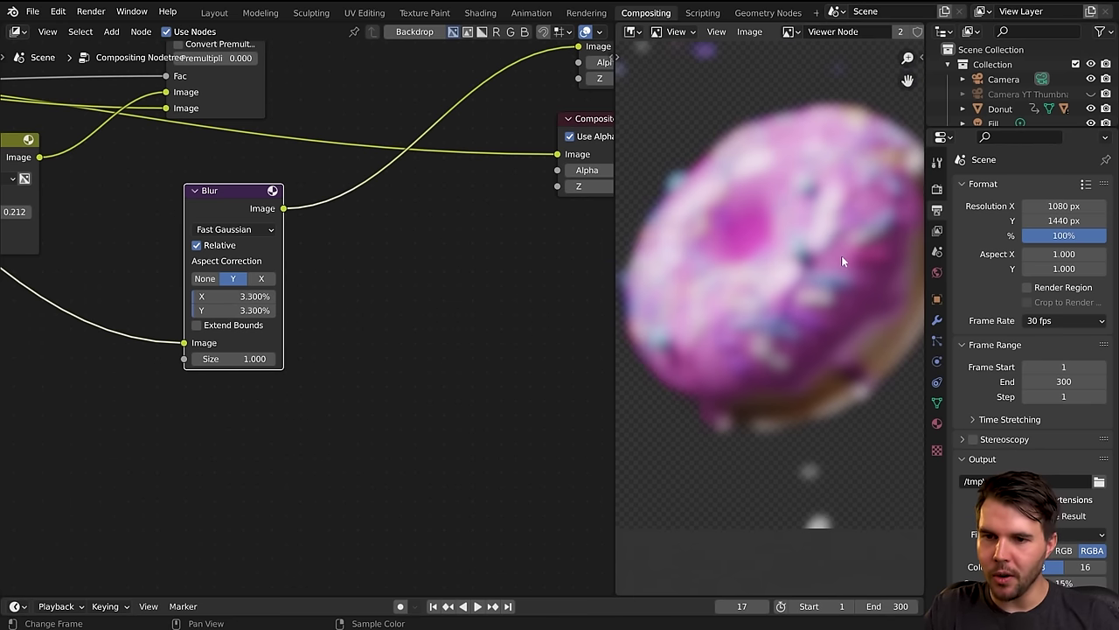
scroll(826, 252, up, 2)
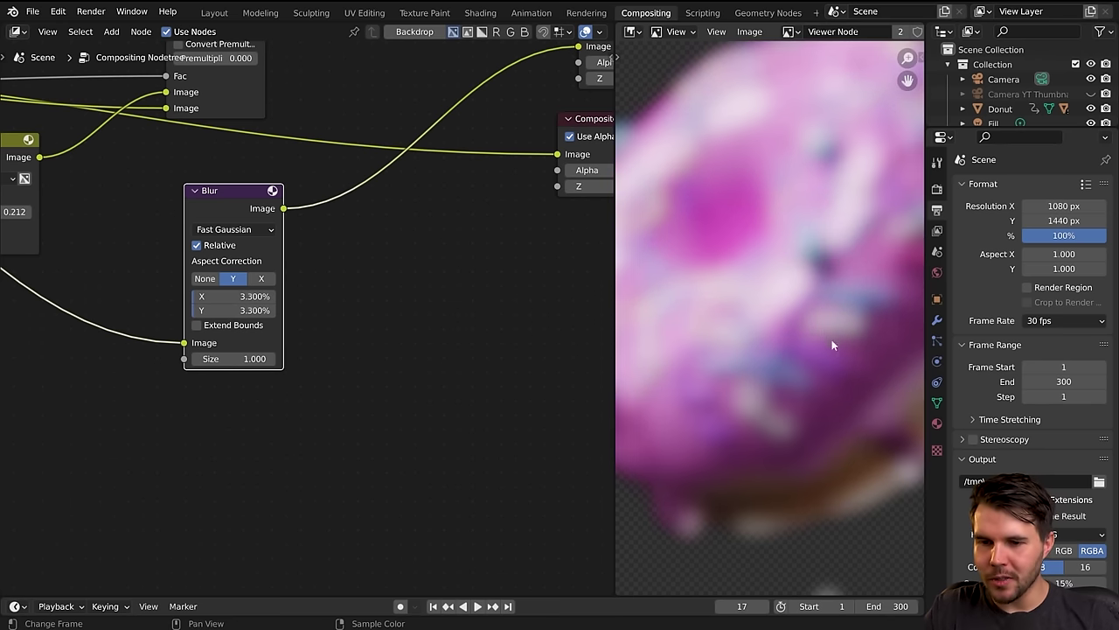
scroll(769, 271, down, 1)
scroll(762, 396, up, 3)
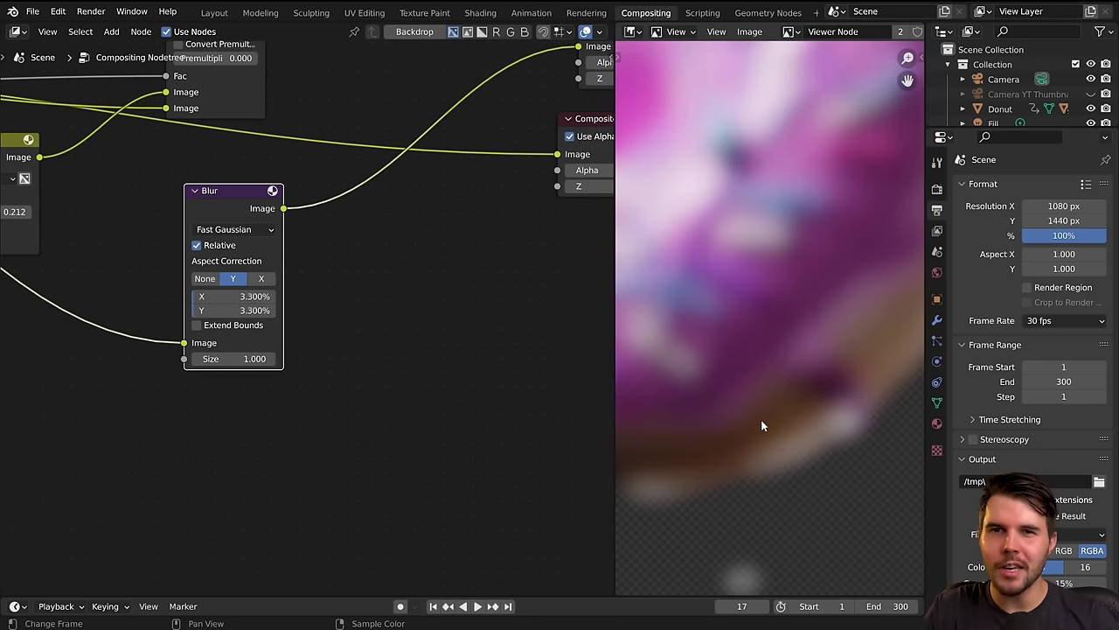
mouse_move(736, 404)
middle_down()
mouse_move(884, 458)
mouse_move(871, 490)
middle_up()
middle_drag(791, 345, 792, 424)
middle_drag(683, 197, 720, 238)
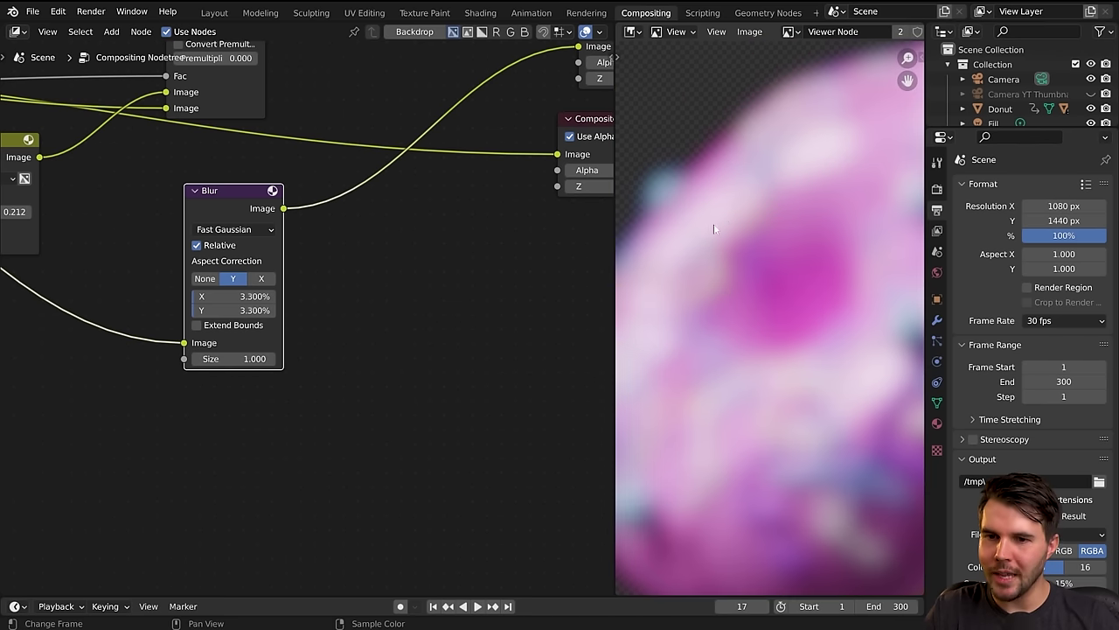
scroll(393, 314, down, 2)
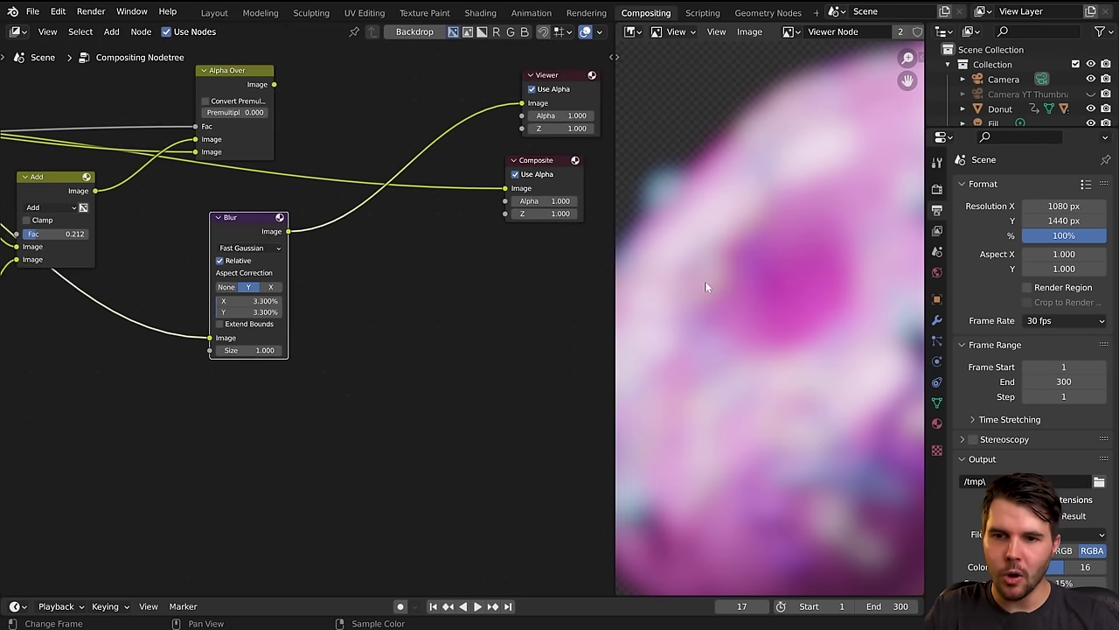
scroll(750, 303, down, 1)
middle_drag(711, 298, 748, 294)
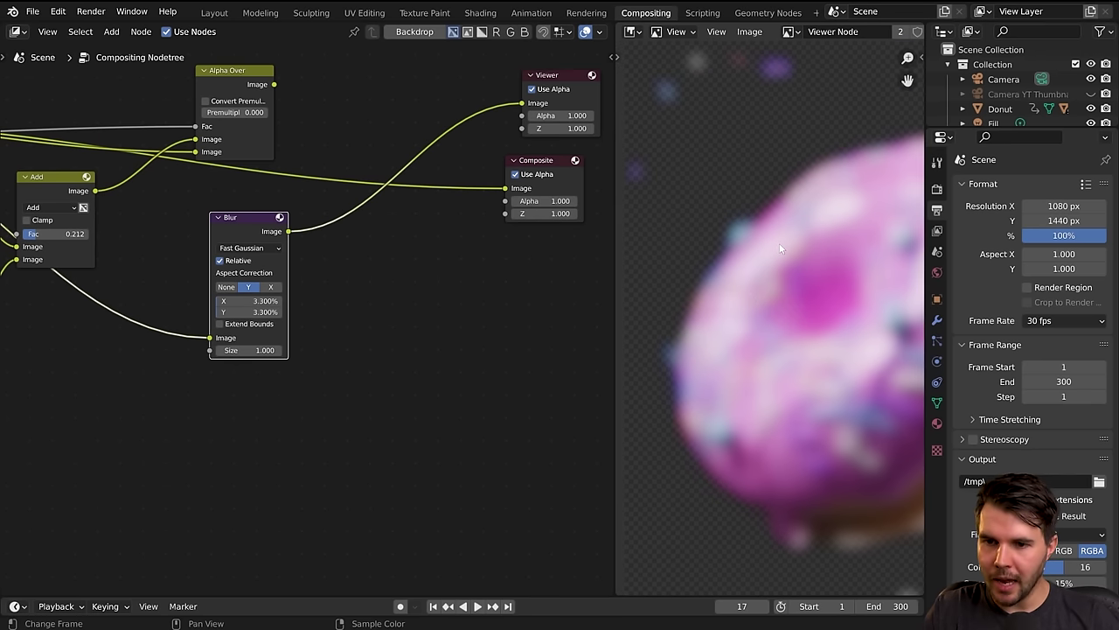
scroll(147, 250, down, 2)
middle_drag(147, 250, 419, 284)
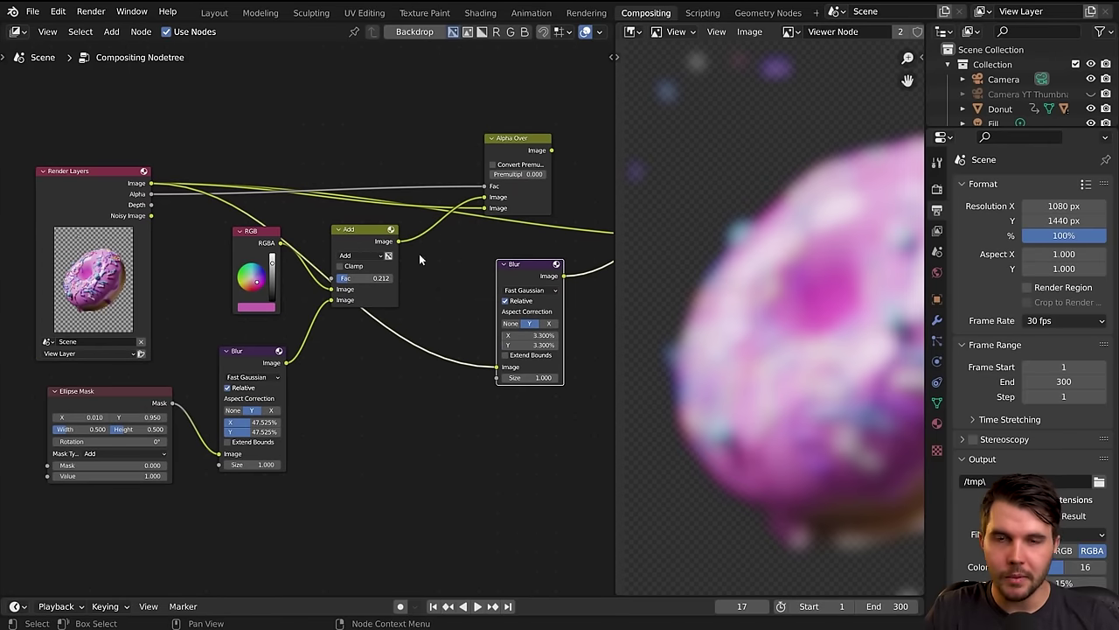
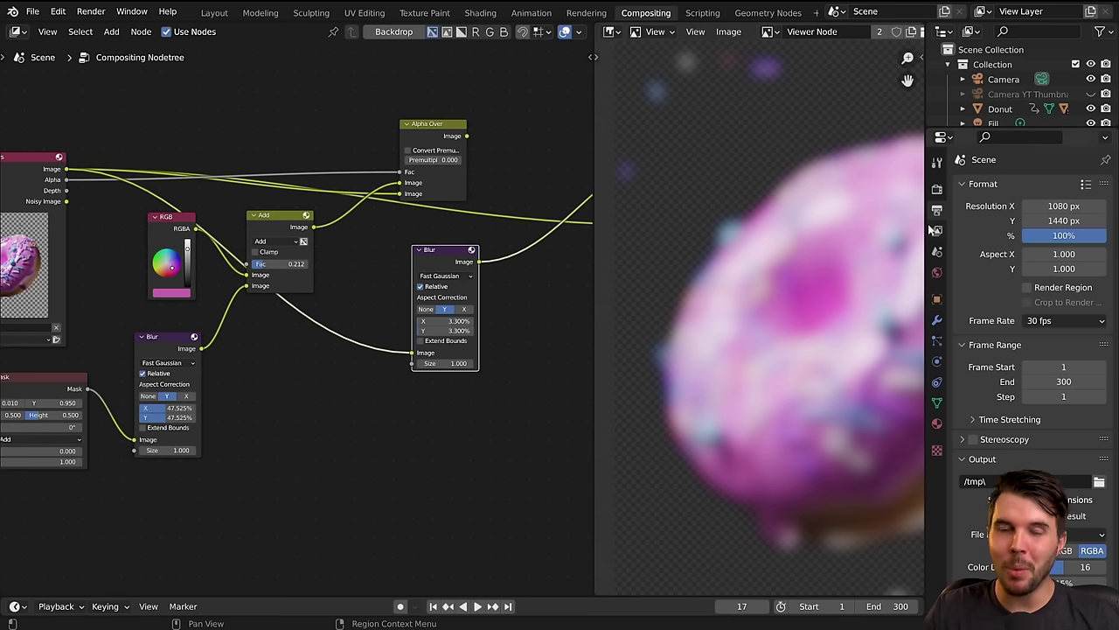
scroll(792, 242, down, 3)
middle_drag(793, 242, 757, 231)
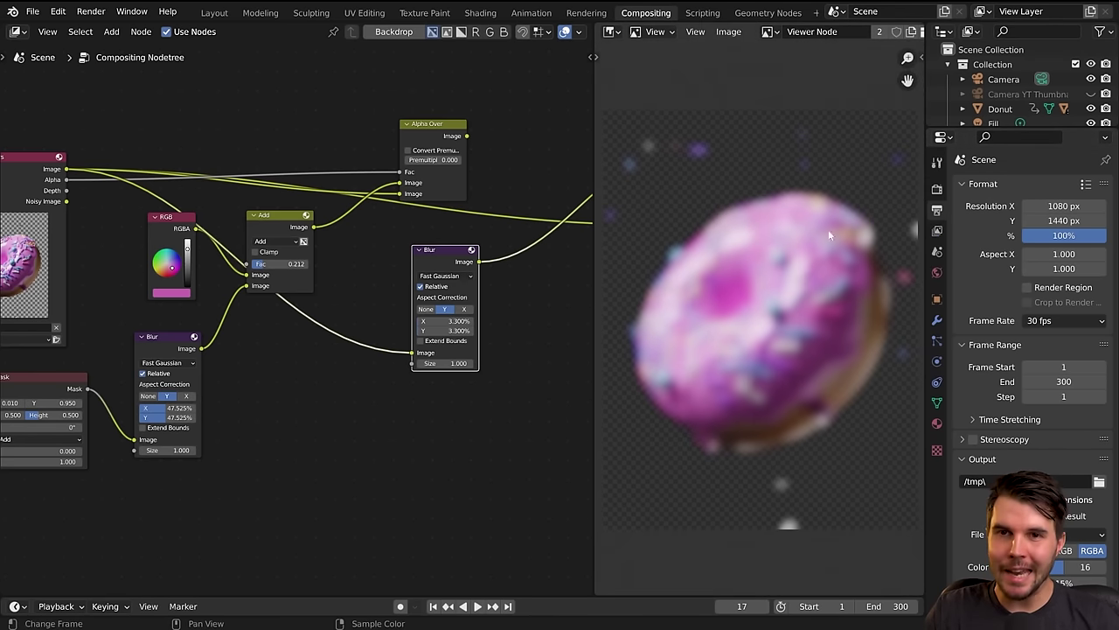
Show the View Layer properties, collapse the View Layer section and widen the properties editor to make the passes readable.
click(938, 232)
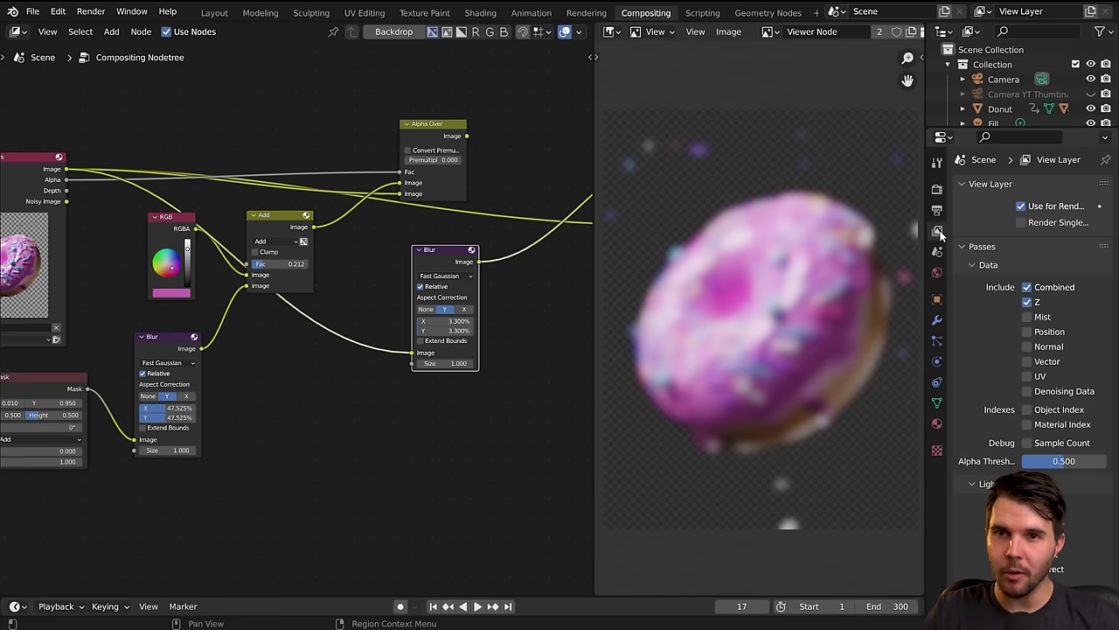
click(986, 191)
scroll(990, 223, down, 2)
scroll(992, 202, down, 6)
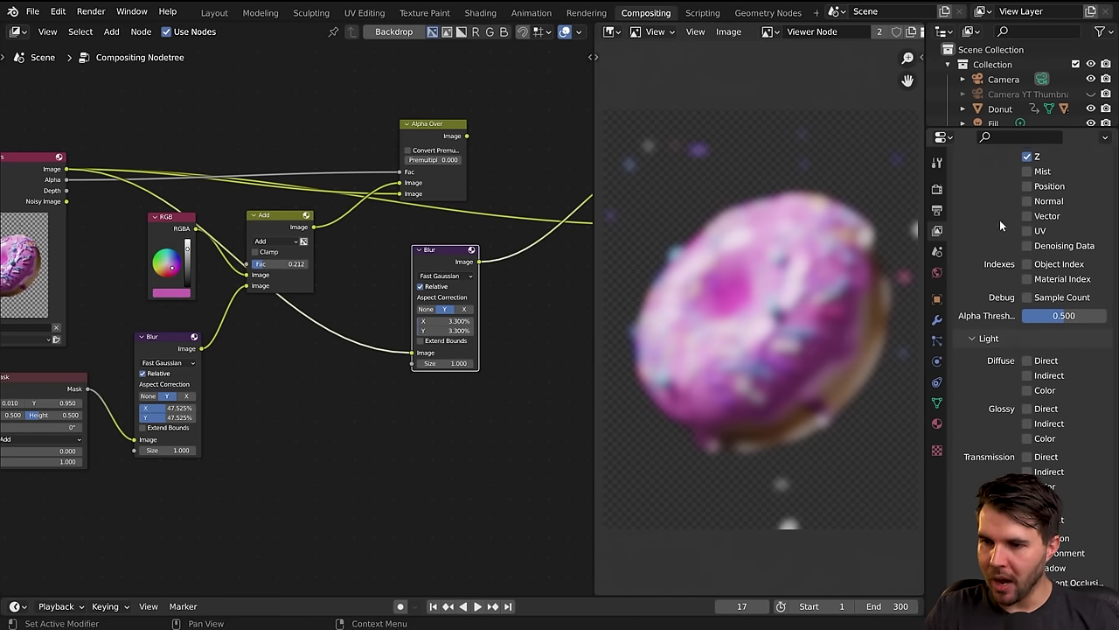
scroll(989, 403, up, 4)
scroll(988, 403, down, 1)
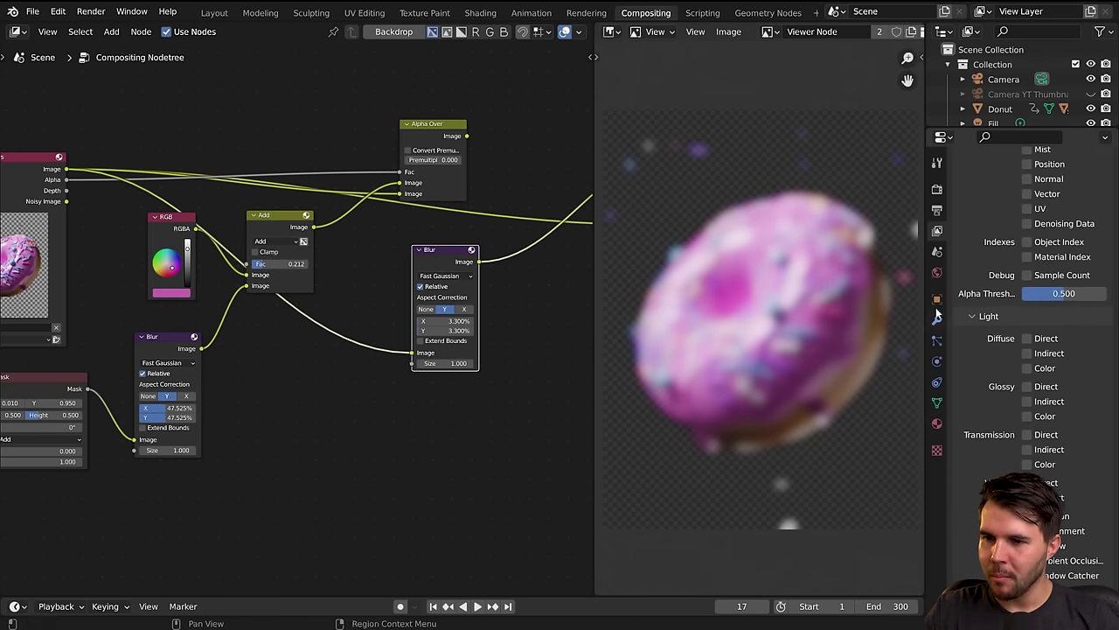
drag(924, 297, 869, 297)
Read through the view layer's Data, Light and Cryptomatte passes to see which can be separated for compositing.
scroll(936, 381, up, 5)
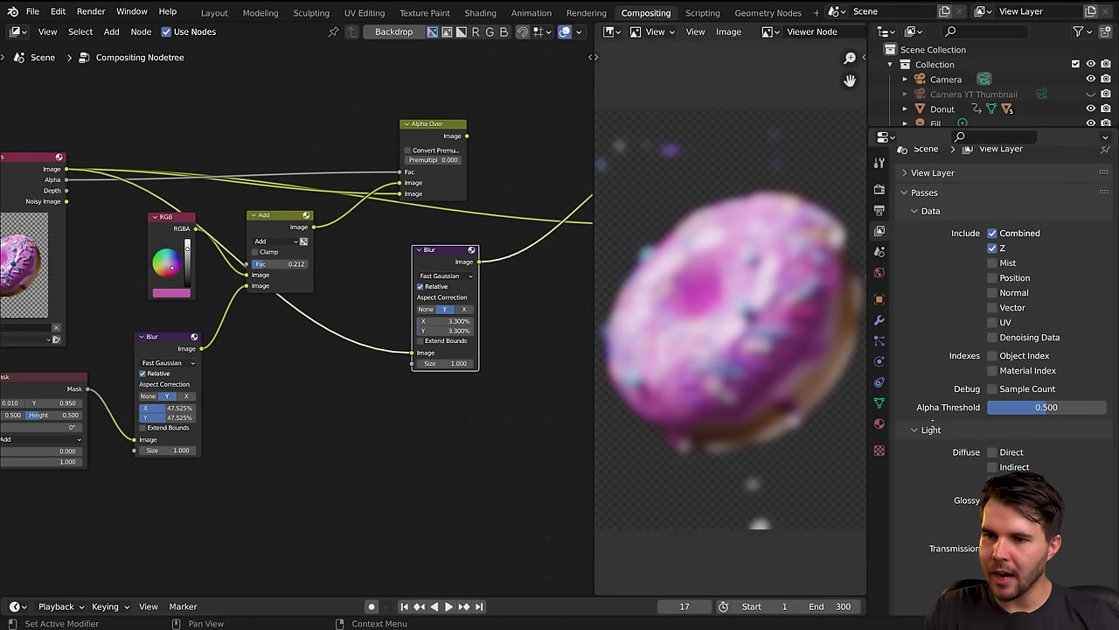
scroll(935, 382, down, 1)
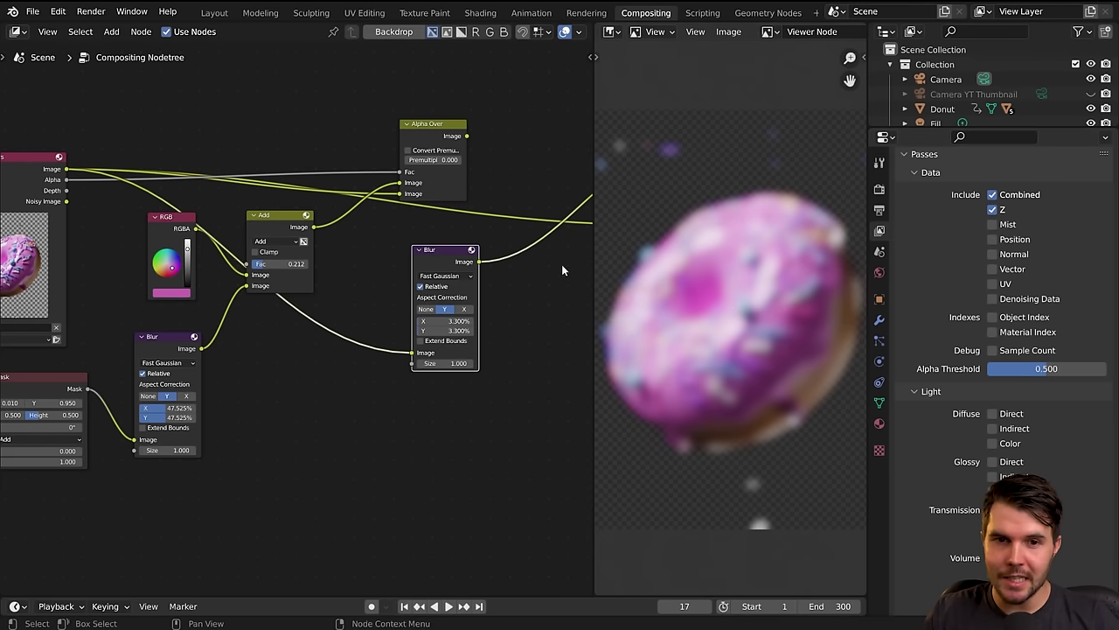
scroll(1006, 367, down, 5)
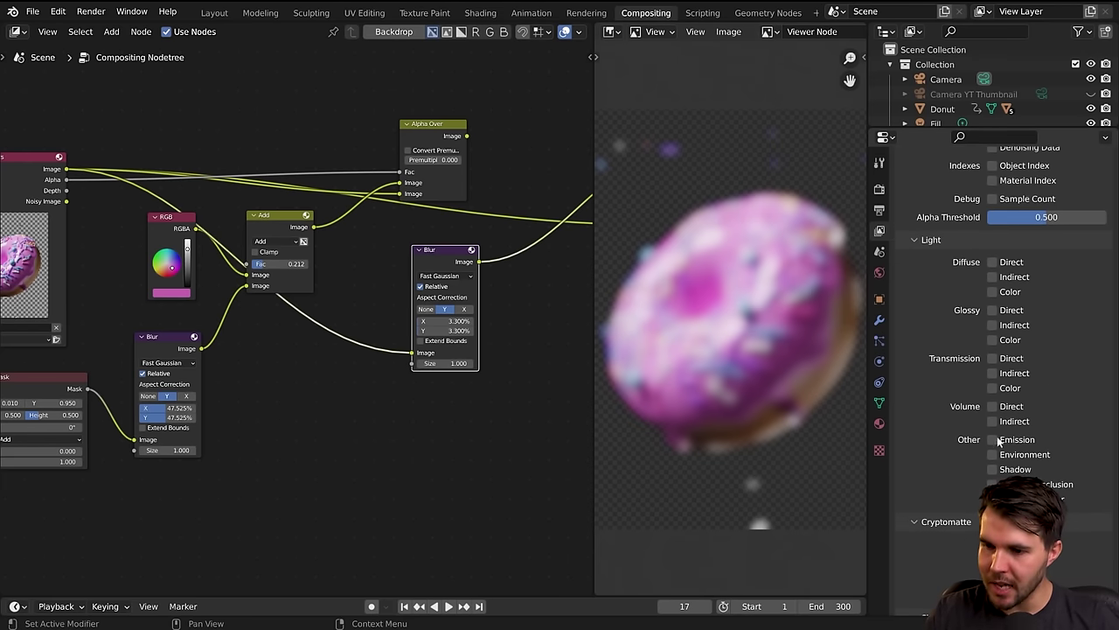
scroll(999, 441, down, 2)
scroll(160, 310, down, 2)
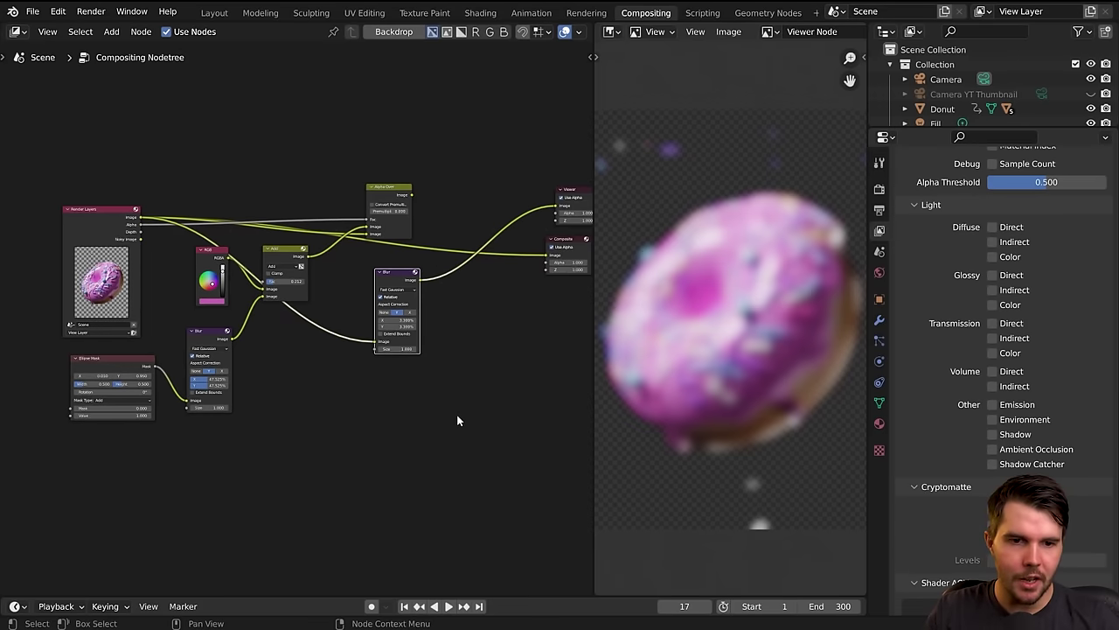
middle_drag(458, 415, 420, 407)
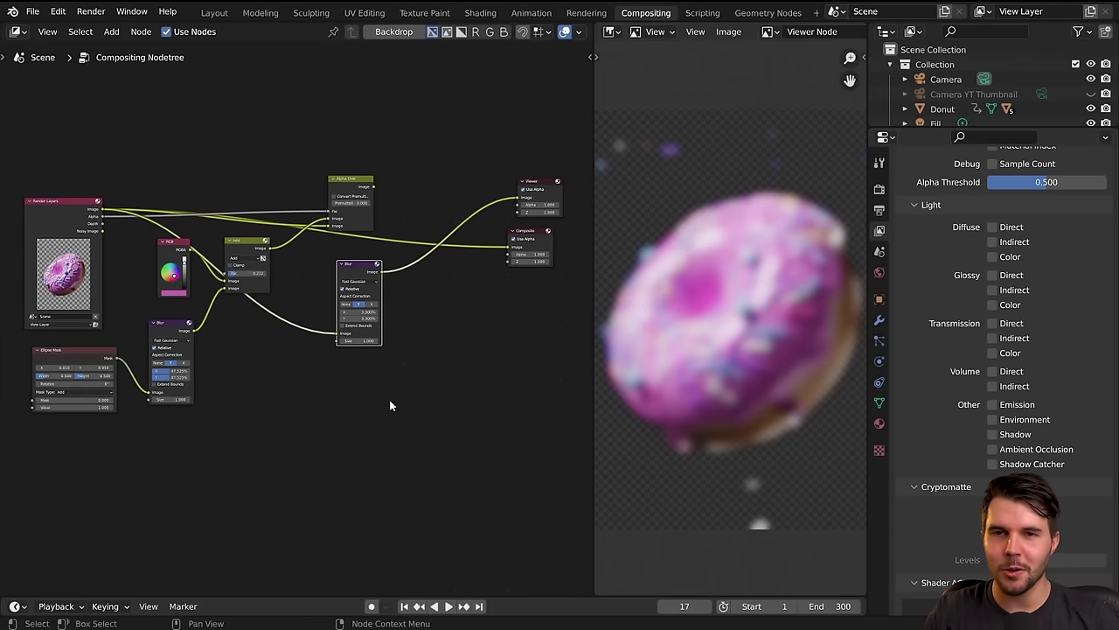
scroll(971, 367, up, 4)
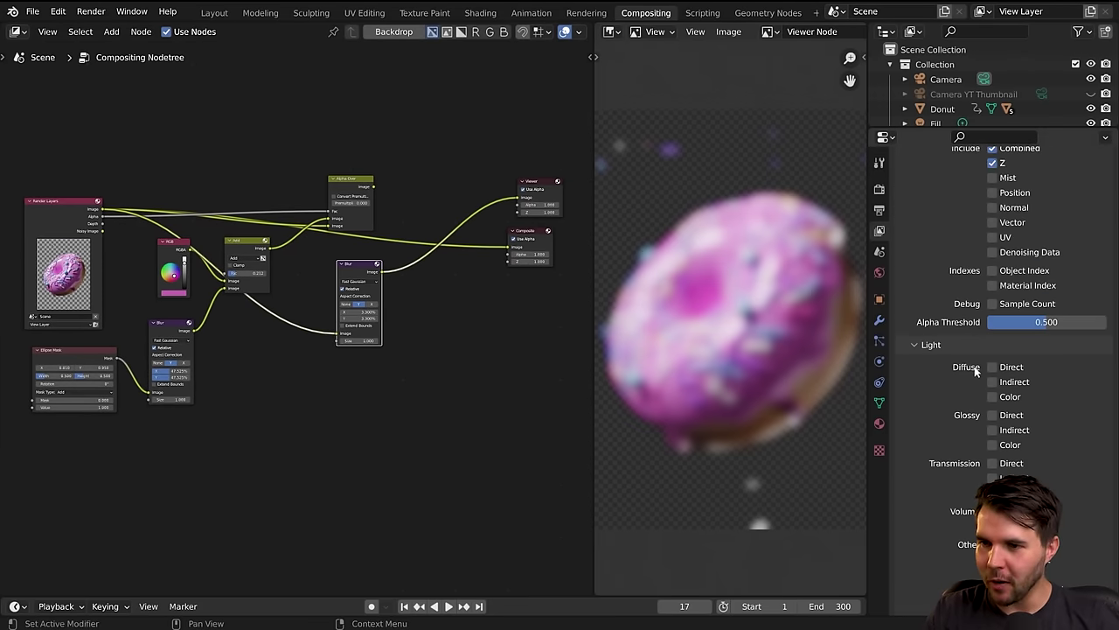
scroll(976, 368, up, 2)
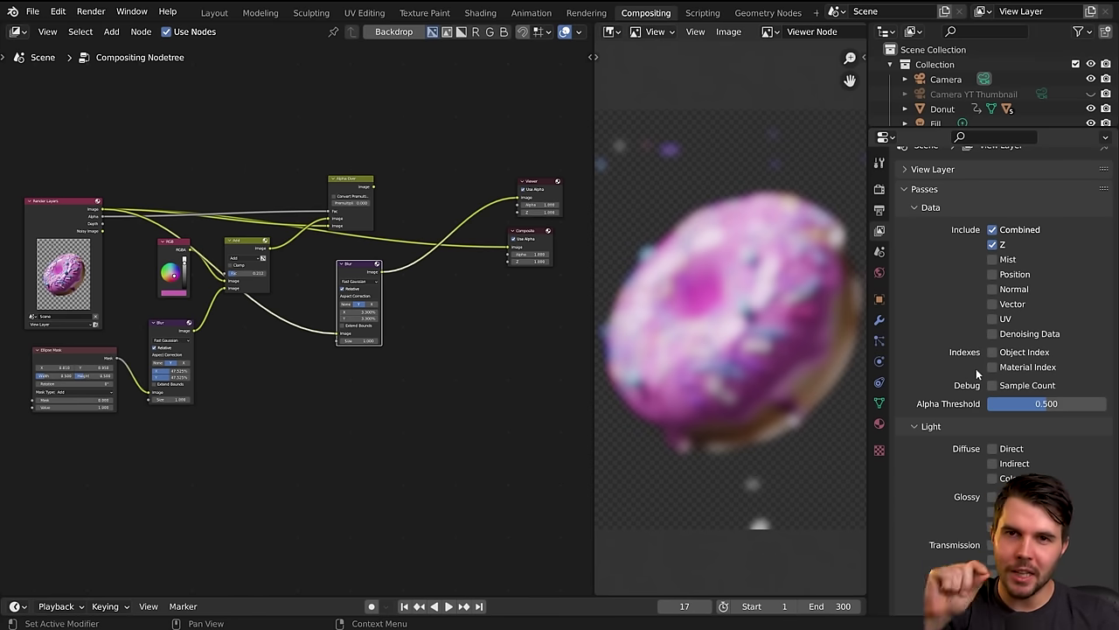
scroll(988, 393, down, 4)
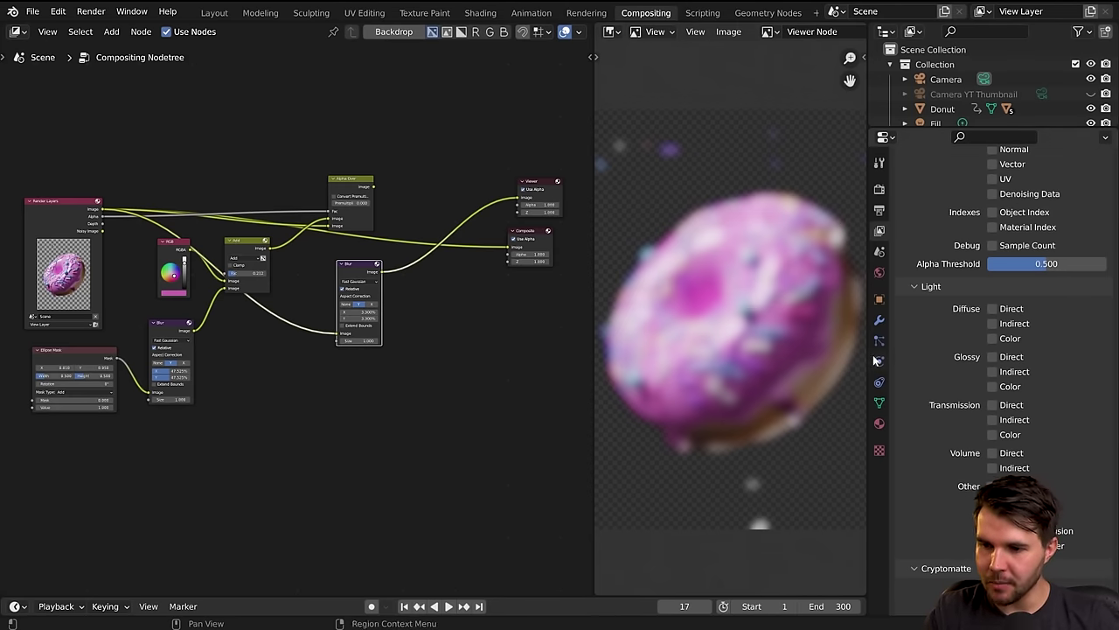
scroll(679, 282, up, 4)
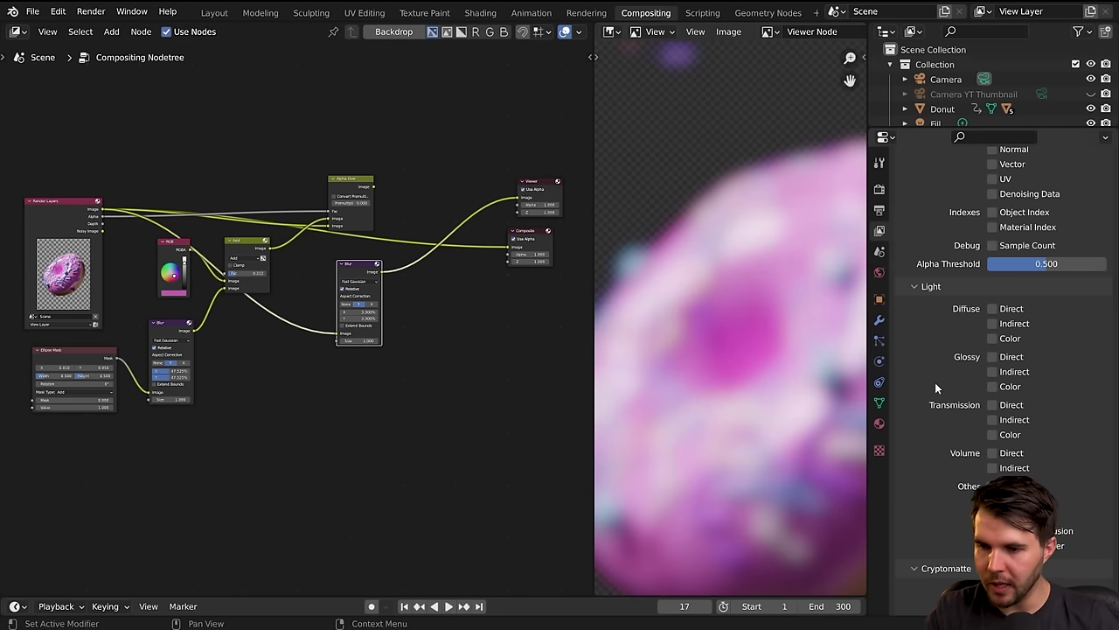
scroll(949, 367, up, 3)
scroll(952, 381, down, 2)
scroll(952, 382, down, 4)
scroll(948, 314, up, 3)
scroll(945, 246, down, 2)
scroll(944, 246, down, 1)
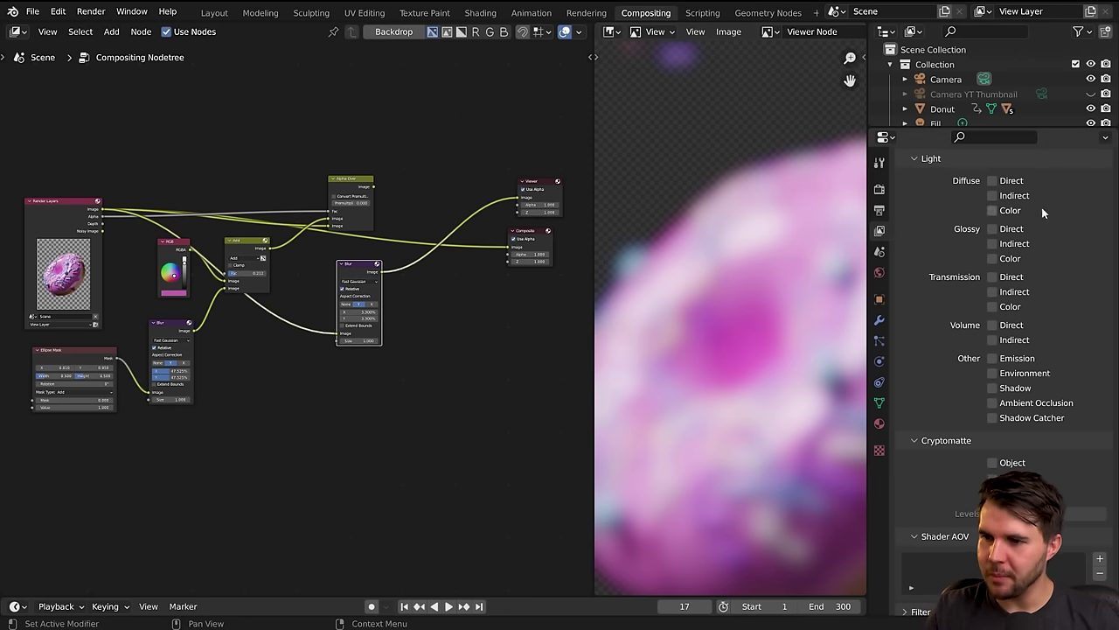
Enable the Glossy Direct light pass and preview the Render Layers GlossDir output in the Viewer.
click(993, 230)
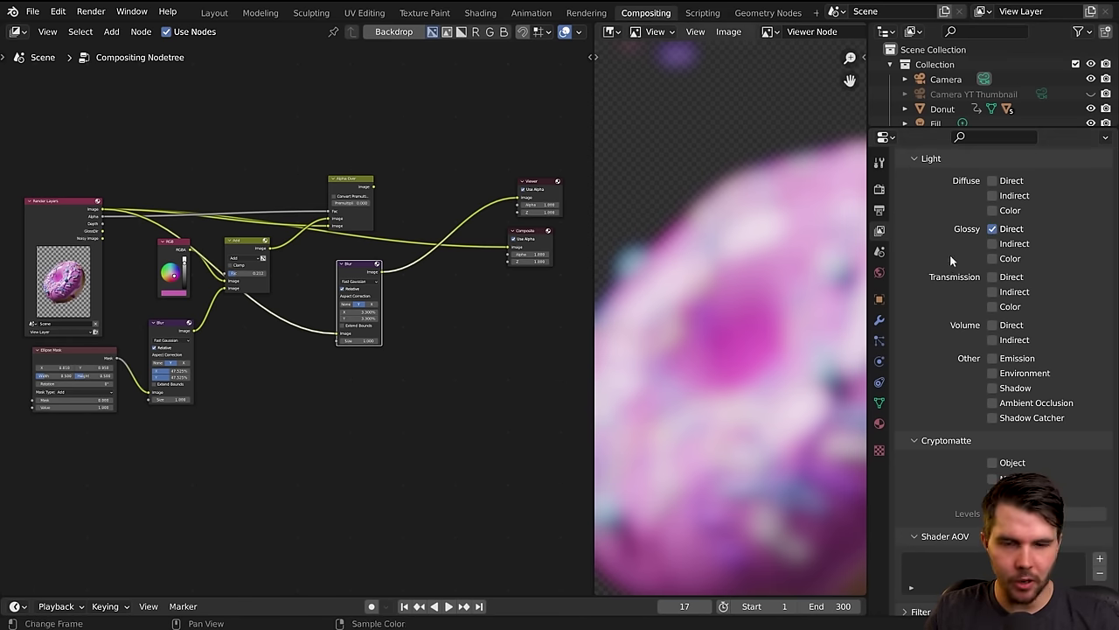
scroll(393, 311, up, 5)
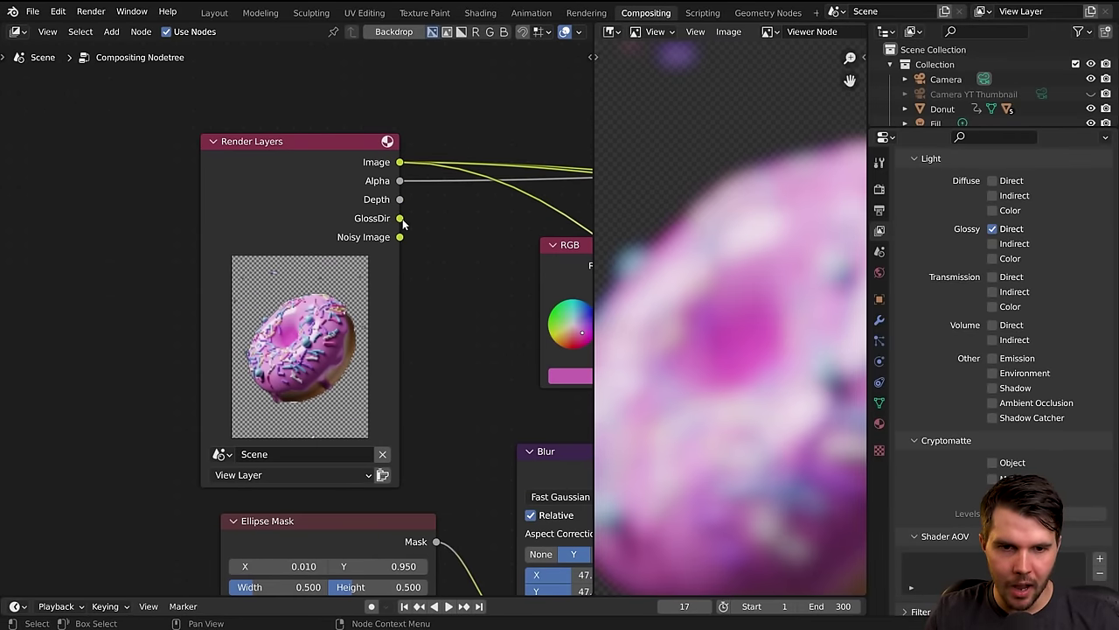
scroll(399, 223, down, 2)
middle_drag(415, 255, 321, 249)
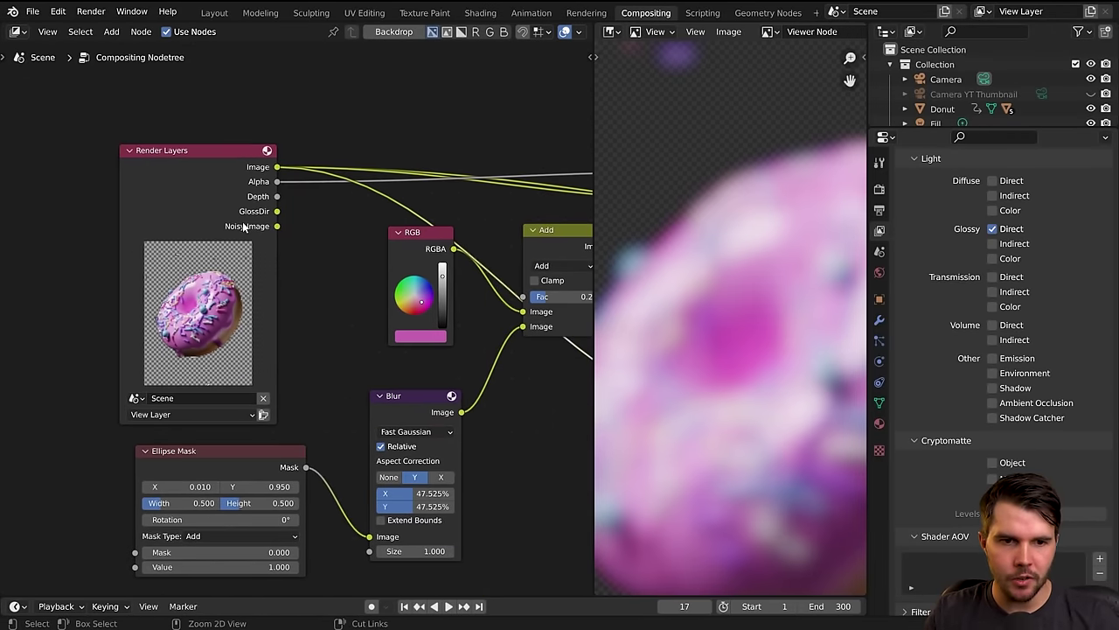
ctrl+shift+click(234, 224)
ctrl+shift+click(234, 225)
ctrl+shift+click(234, 225)
ctrl+shift+click(235, 225)
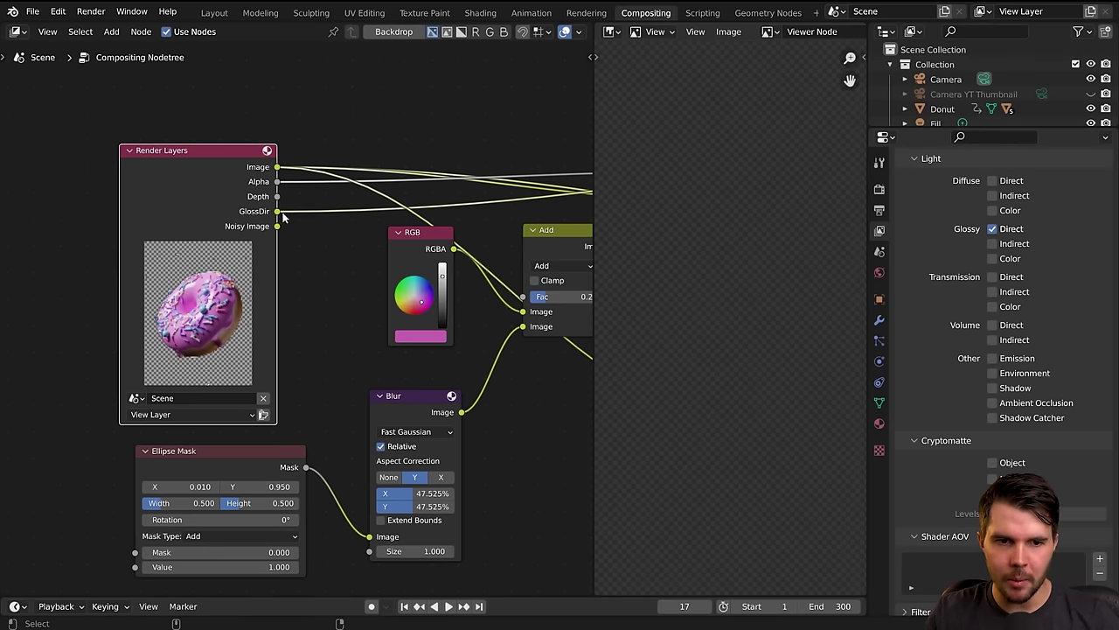
Render frame 17 again to generate the Glossy Direct pass, and return to the compositing node tree.
scroll(349, 242, down, 12)
middle_drag(362, 248, 322, 240)
middle_drag(513, 233, 309, 228)
middle_drag(155, 267, 432, 299)
scroll(394, 285, up, 9)
scroll(323, 248, up, 1)
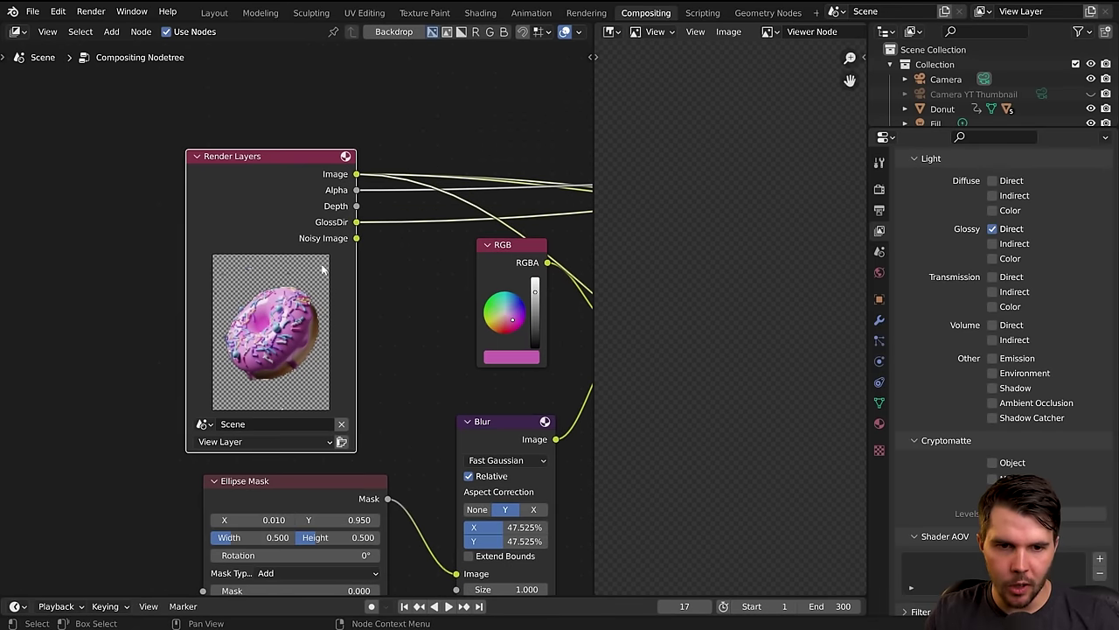
scroll(706, 261, up, 2)
middle_drag(704, 258, 717, 258)
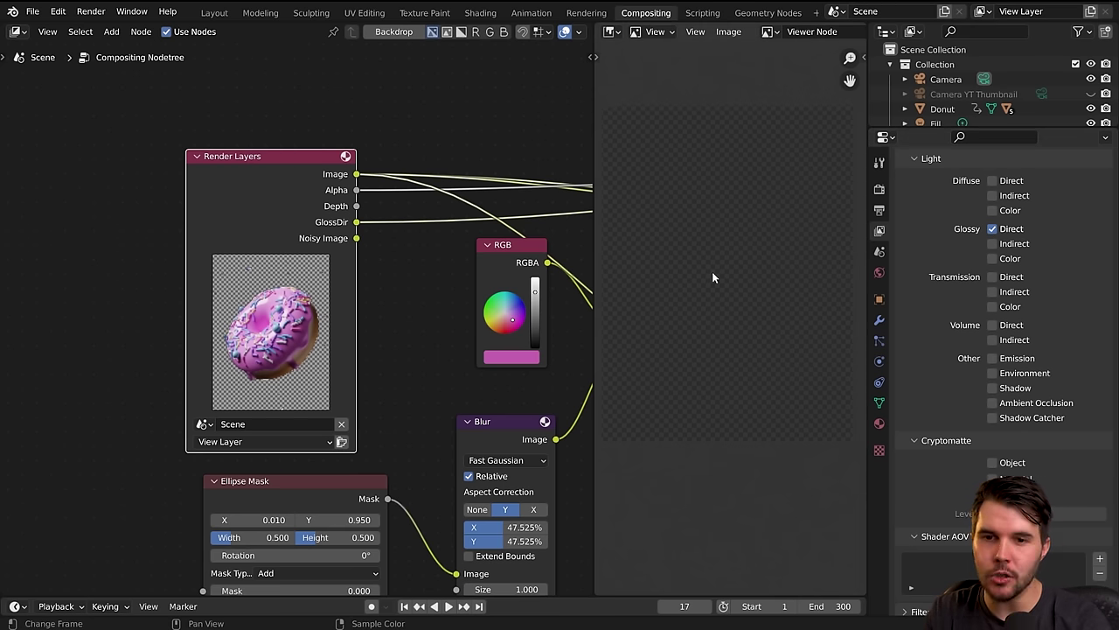
key(F12)
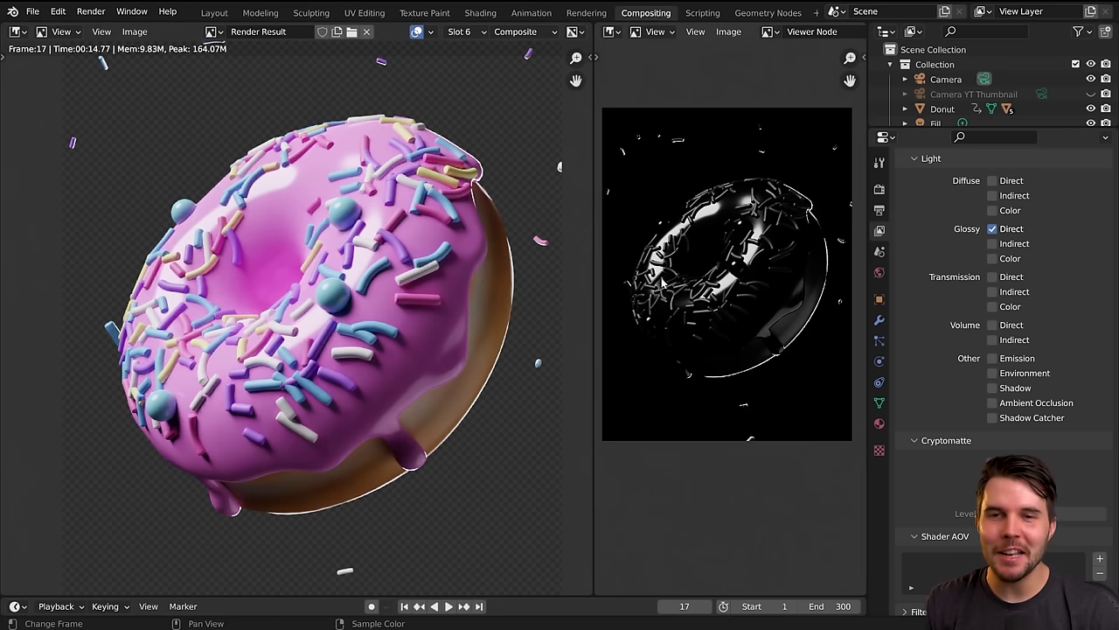
key(shift+F3)
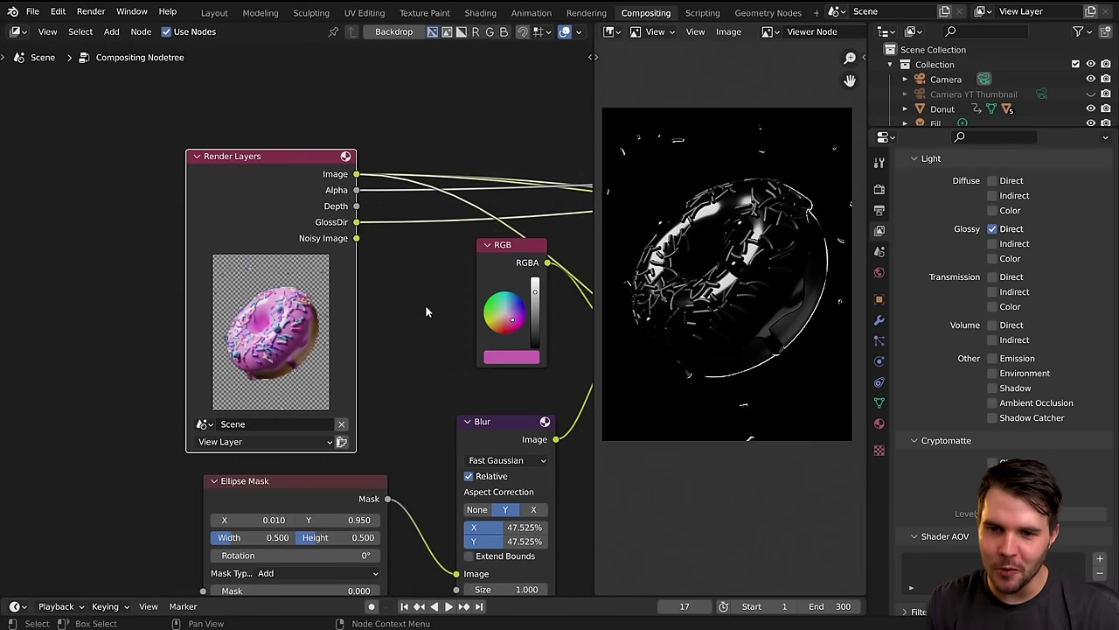
Examine the Glossy Direct pass of the donut in the Viewer, checking the icing highlights and the rim.
scroll(741, 293, up, 5)
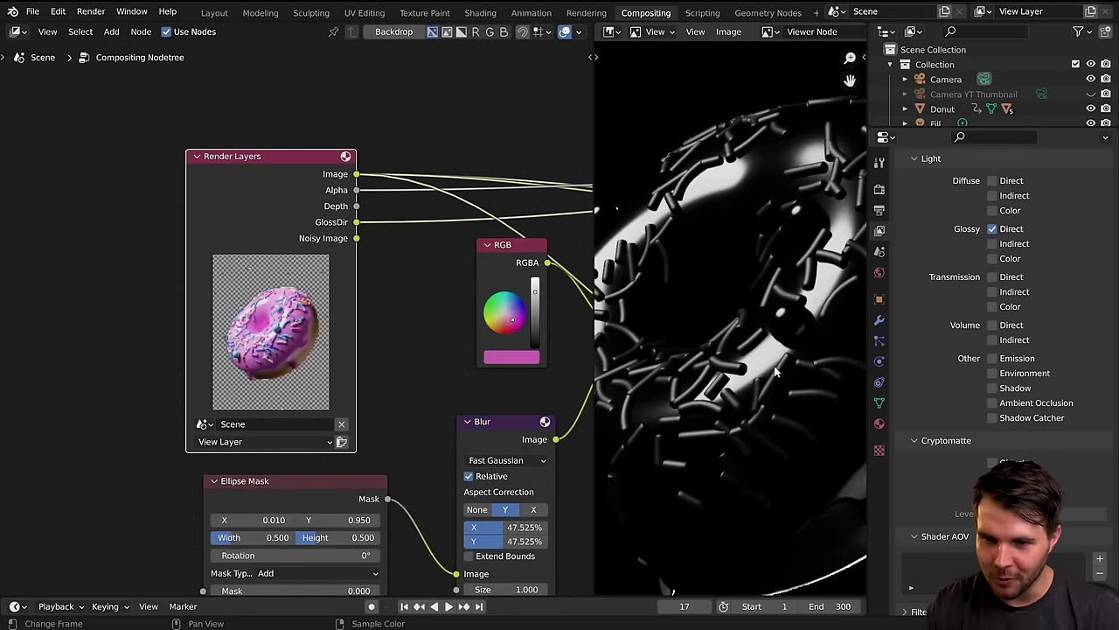
middle_drag(579, 306, 288, 283)
scroll(288, 283, down, 4)
middle_drag(588, 254, 282, 273)
scroll(743, 304, down, 3)
scroll(778, 389, down, 2)
scroll(778, 389, up, 2)
middle_drag(779, 389, 763, 353)
scroll(727, 307, up, 1)
scroll(761, 353, down, 2)
scroll(761, 352, up, 2)
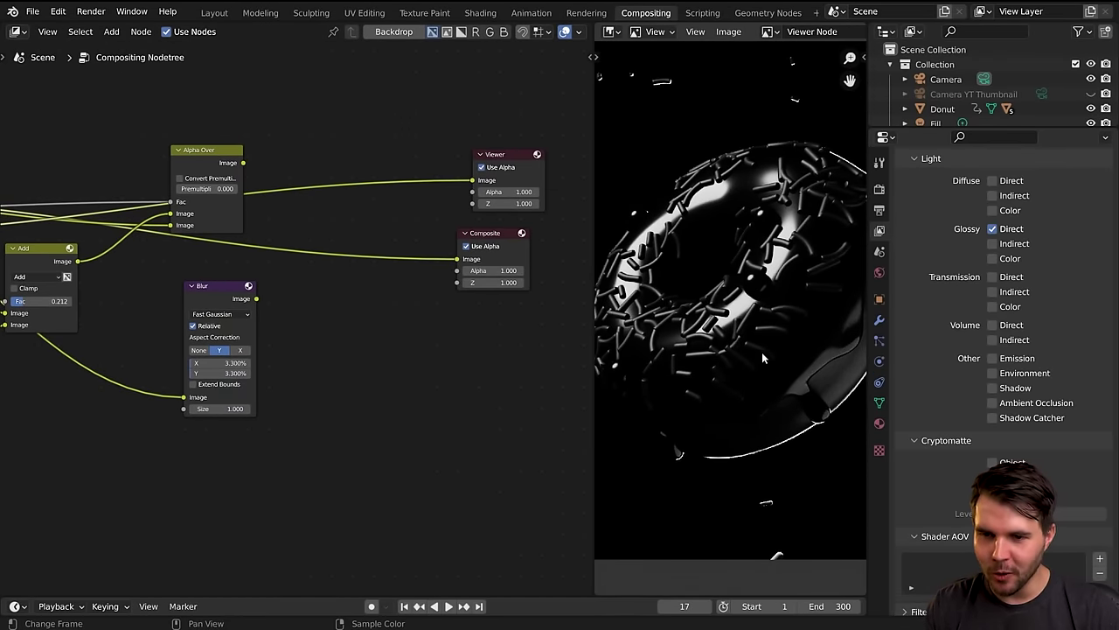
scroll(762, 350, down, 1)
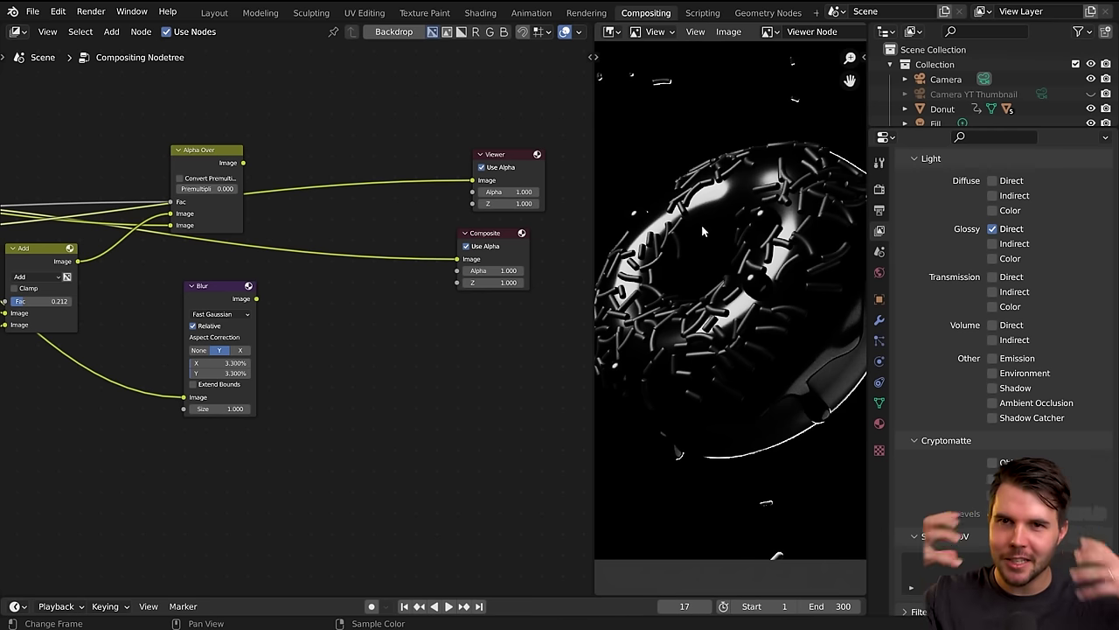
scroll(703, 231, up, 1)
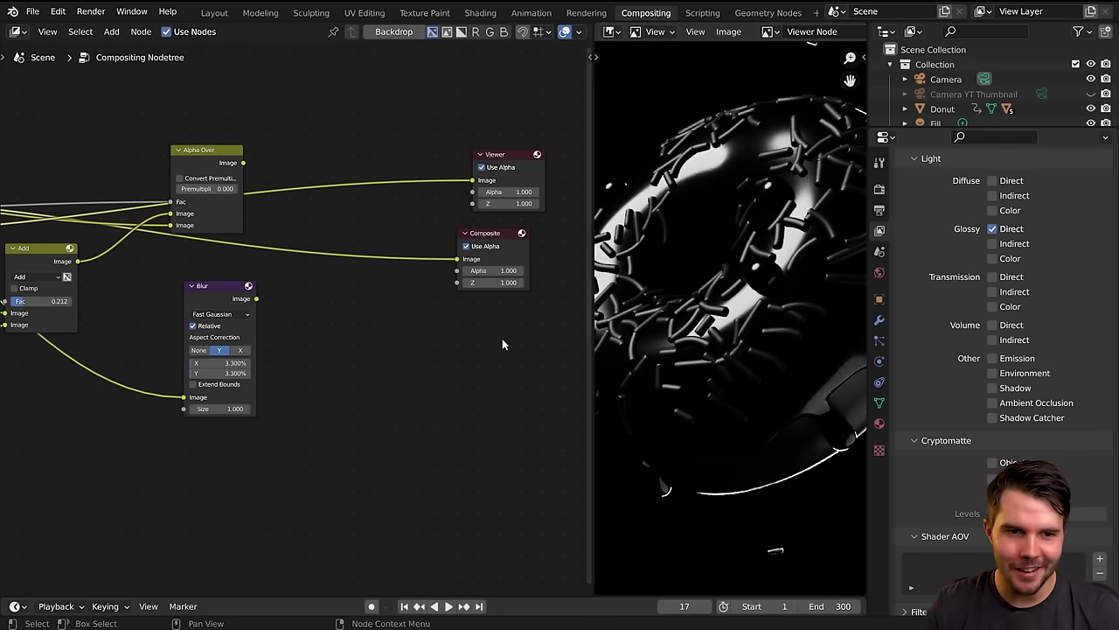
Feed the Render Layers GlossDir output into the 3.3% Blur node and preview the blurred highlights in the Viewer.
scroll(709, 306, down, 2)
scroll(781, 203, up, 1)
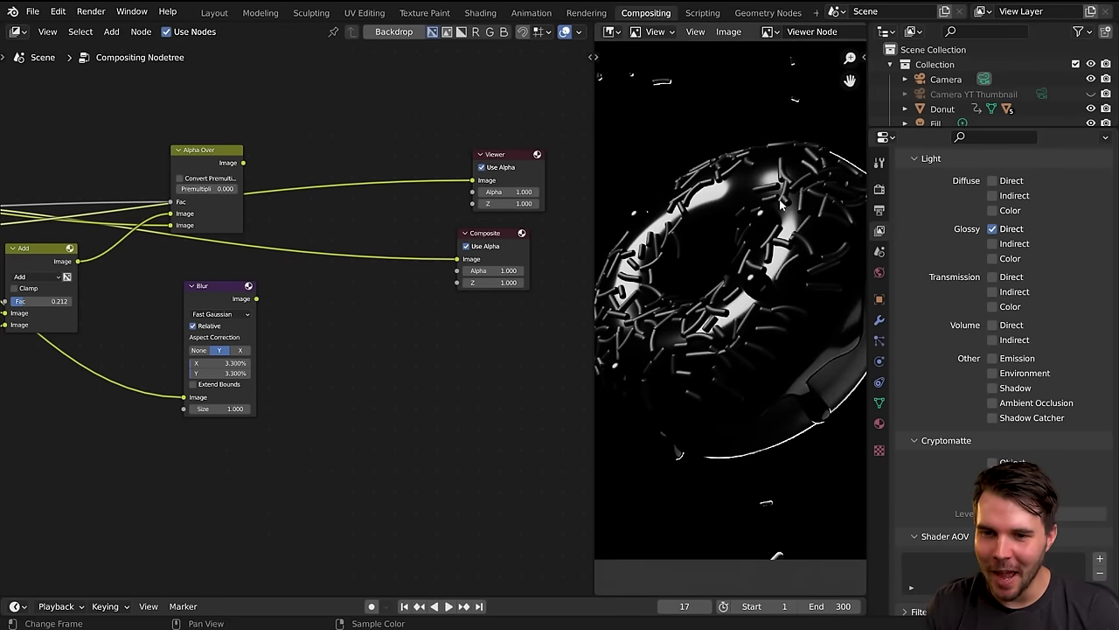
middle_drag(222, 273, 363, 202)
middle_drag(458, 238, 344, 181)
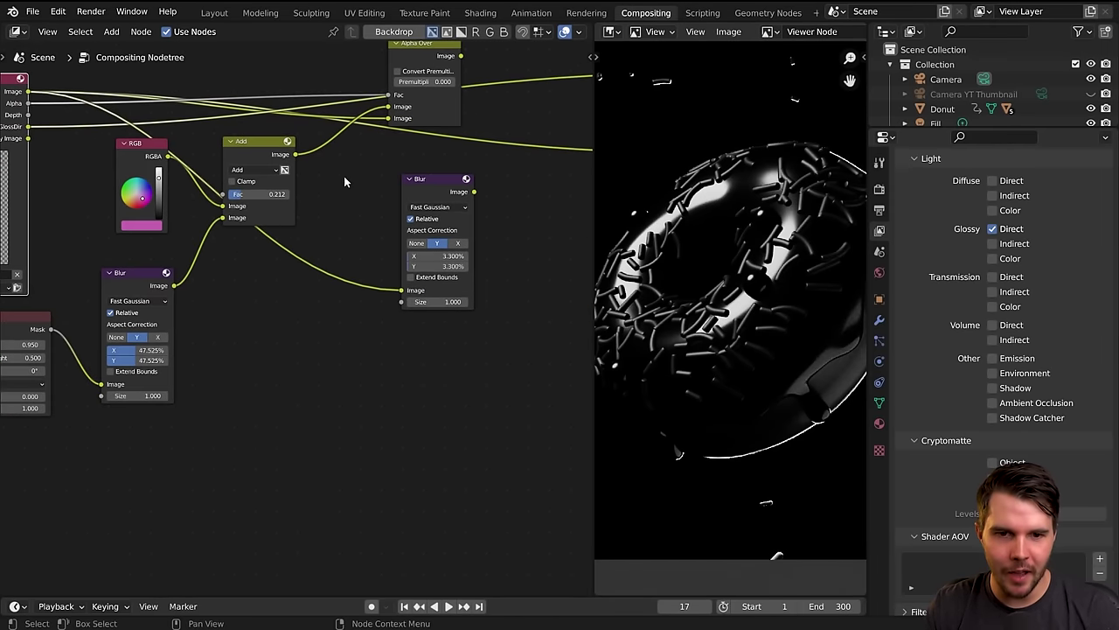
middle_drag(130, 152, 263, 187)
drag(161, 164, 533, 332)
middle_drag(533, 331, 318, 340)
ctrl+shift+click(354, 230)
scroll(751, 311, down, 1)
scroll(751, 311, down, 1)
mouse_move(769, 299)
middle_down()
mouse_move(745, 285)
mouse_move(668, 305)
mouse_move(752, 305)
middle_up()
scroll(758, 269, up, 3)
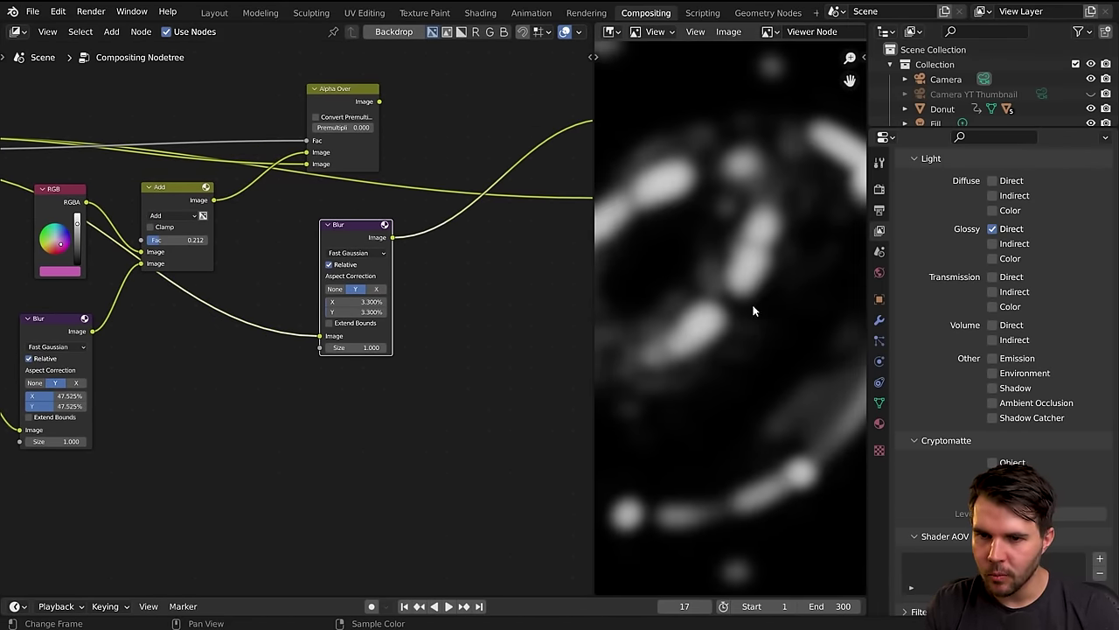
Preview the Alpha Over node's result in the Viewer.
middle_drag(413, 317, 299, 409)
scroll(299, 306, up, 1)
middle_drag(299, 308, 292, 277)
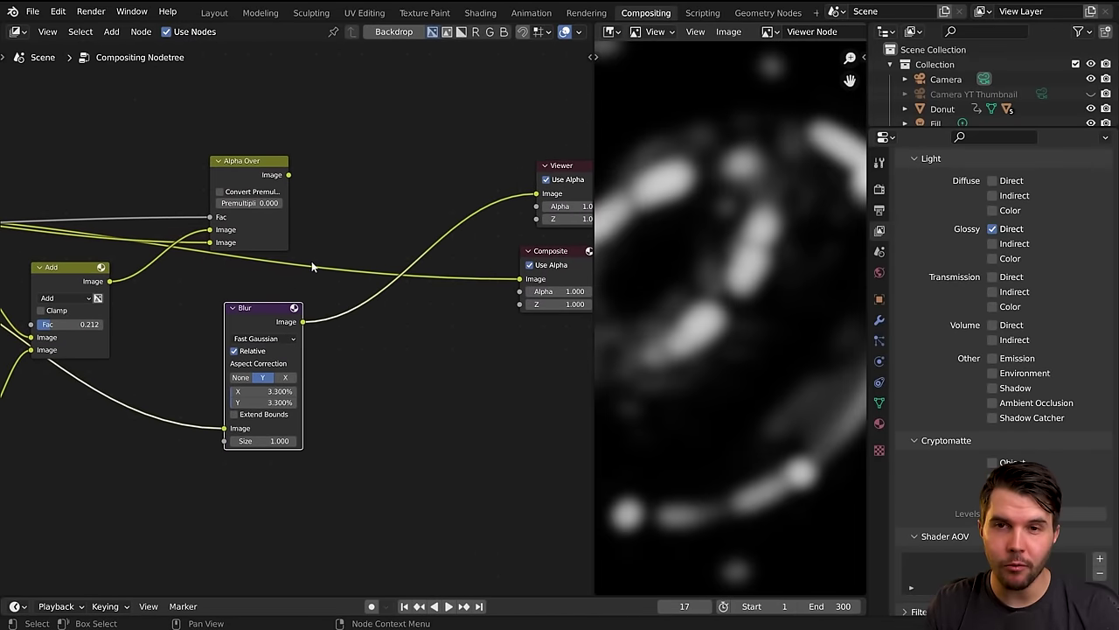
click(268, 175)
ctrl+shift+click(263, 173)
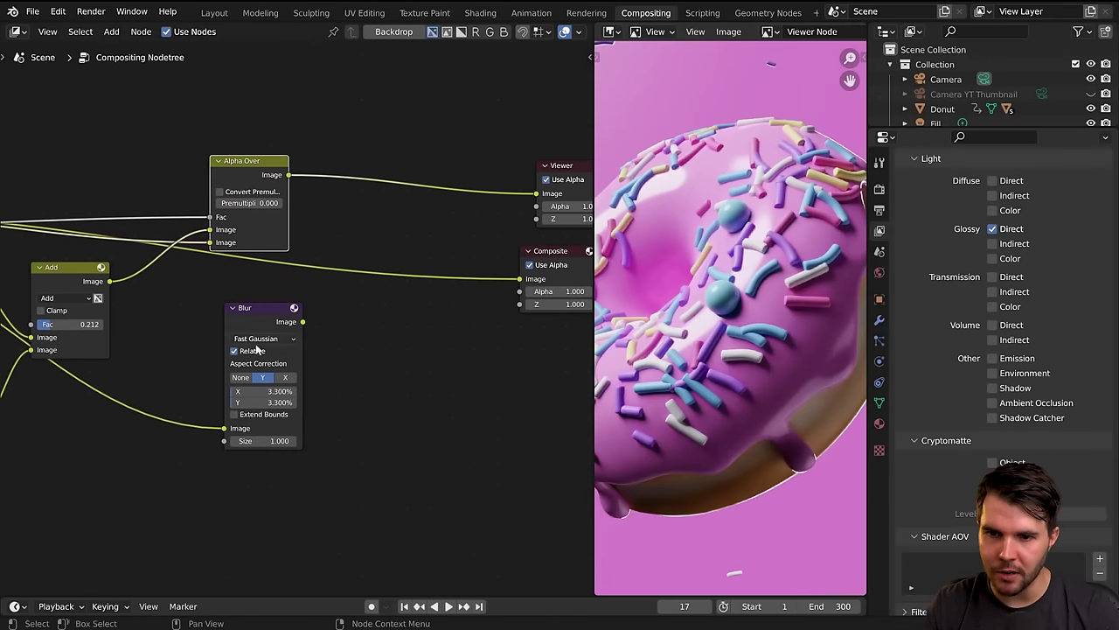
Duplicate the Add mix node and insert the copy between the Alpha Over node and the Viewer.
middle_drag(257, 340, 361, 292)
click(173, 223)
middle_drag(324, 252, 285, 256)
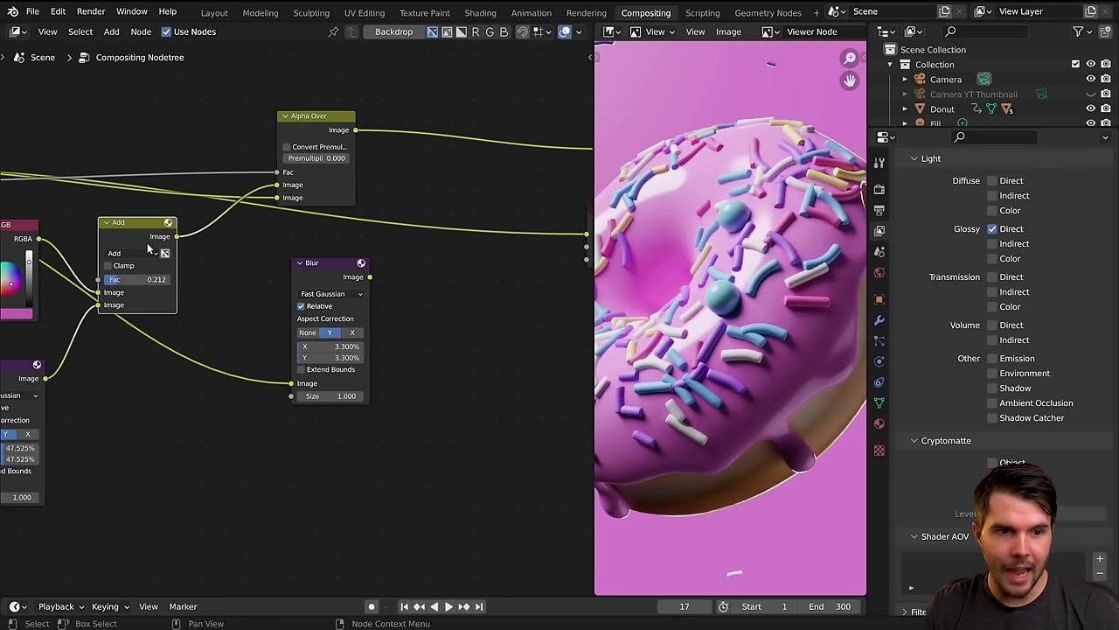
middle_drag(211, 259, 164, 279)
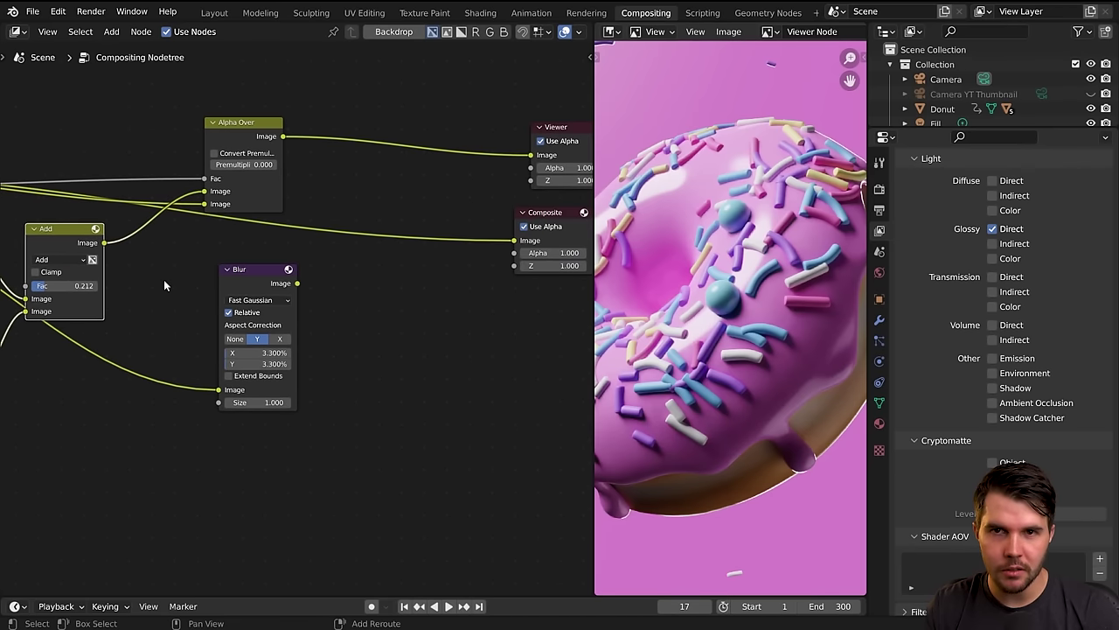
key(shift+d)
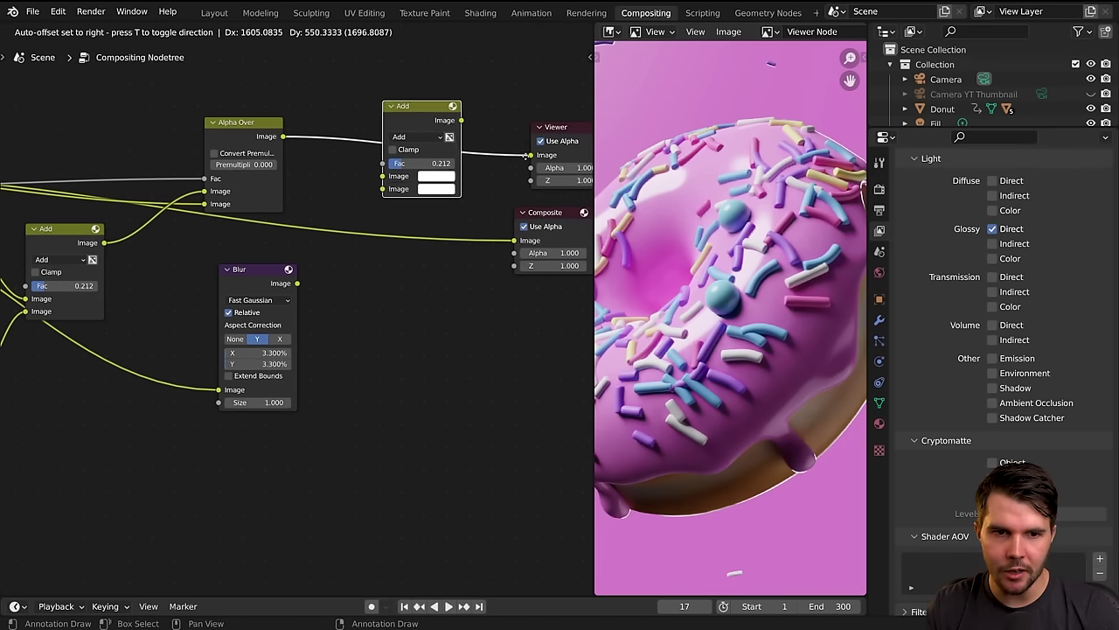
click(534, 151)
drag(424, 112, 434, 115)
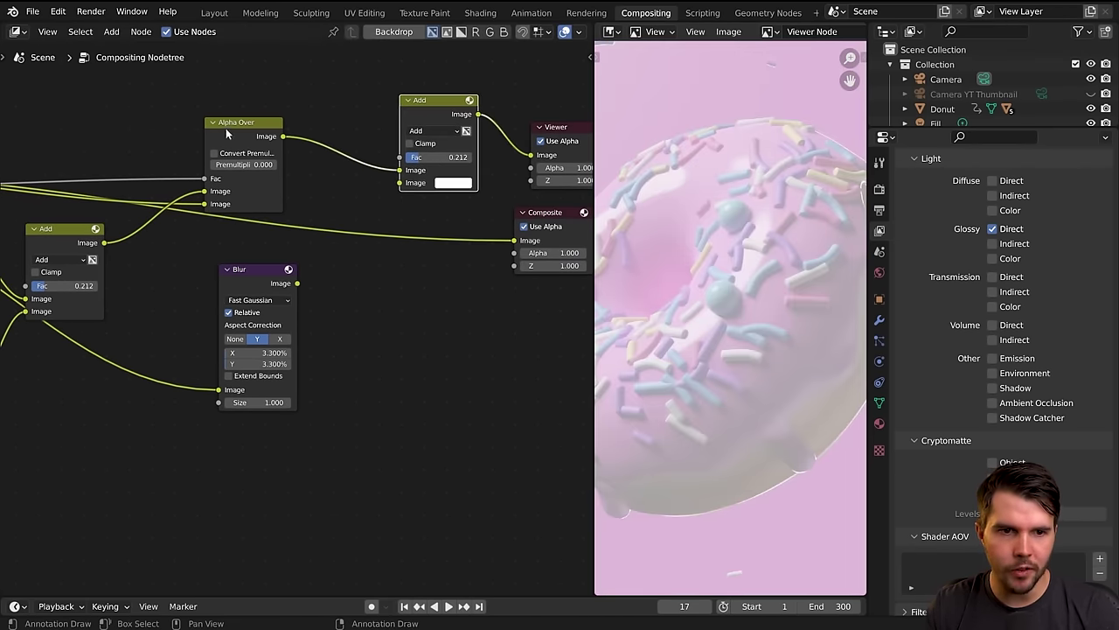
Connect the highlight Blur node to the new Add node's second Image input and preview the combined result in the Viewer.
drag(226, 132, 230, 129)
ctrl+shift+click(229, 128)
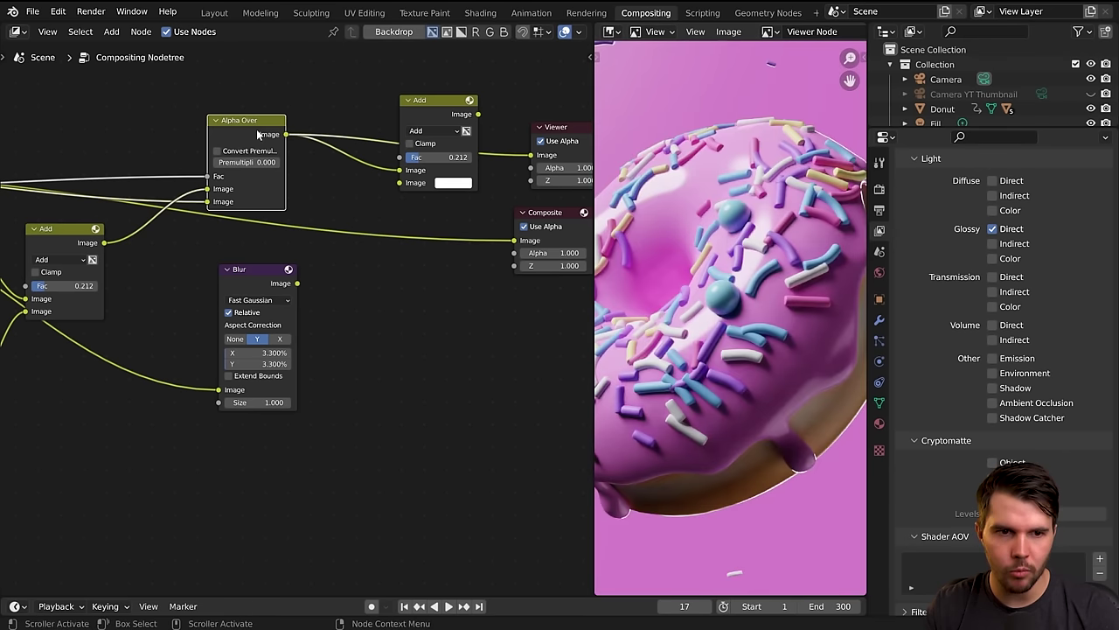
drag(298, 284, 402, 182)
ctrl+shift+click(439, 106)
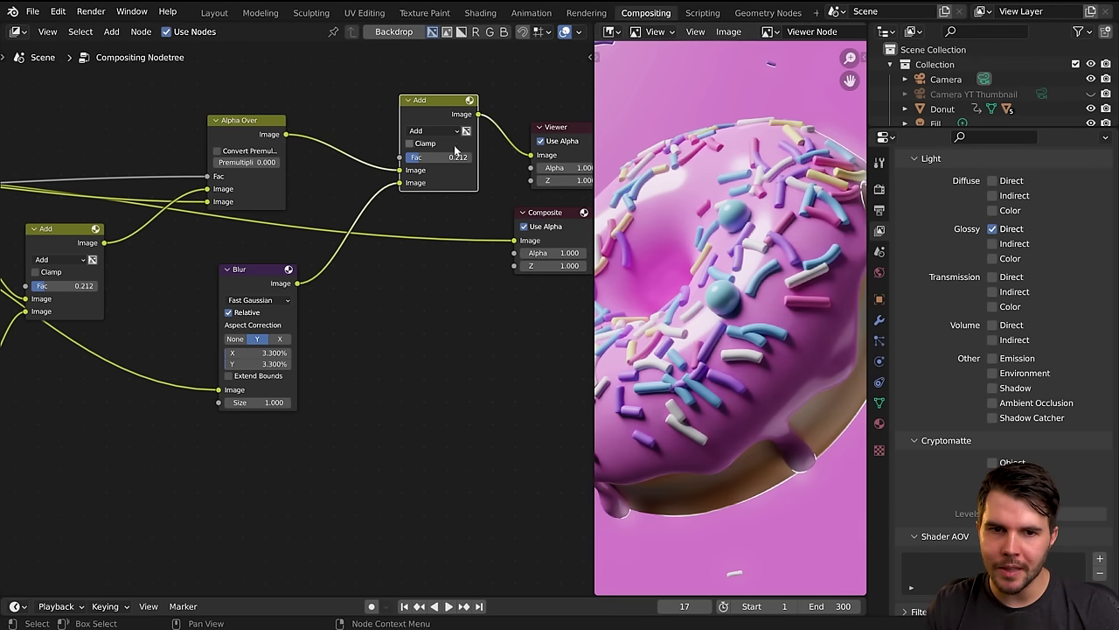
Keep the new mix node on Add and set its factor to 0.821 to strengthen the highlight glow.
click(429, 131)
click(431, 136)
drag(433, 157, 468, 157)
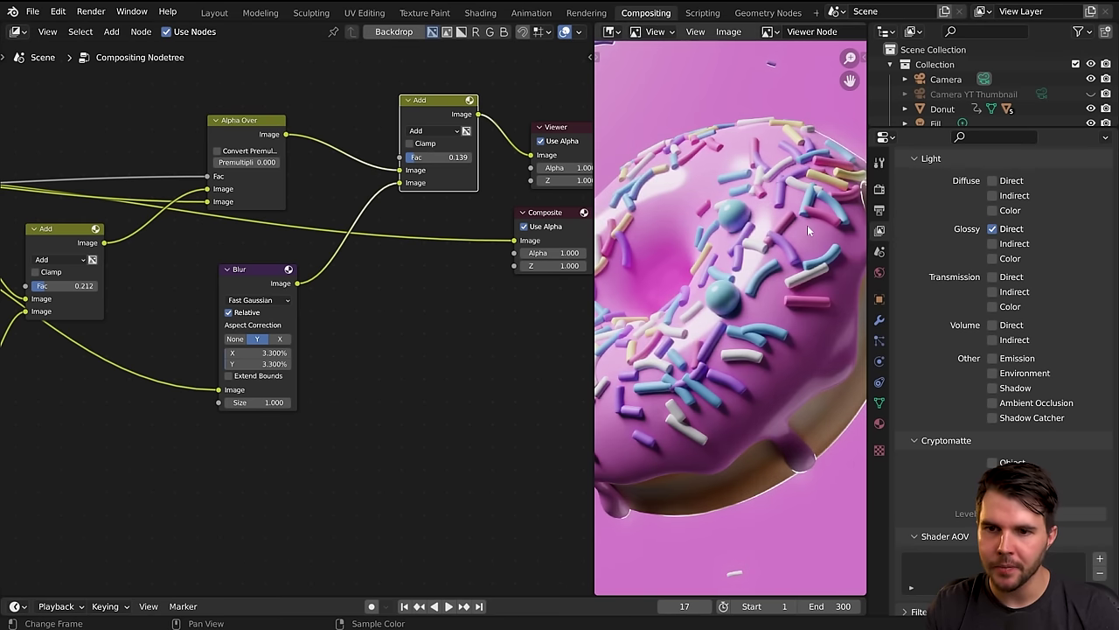
middle_drag(807, 225, 835, 194)
scroll(819, 223, up, 1)
scroll(788, 181, up, 6)
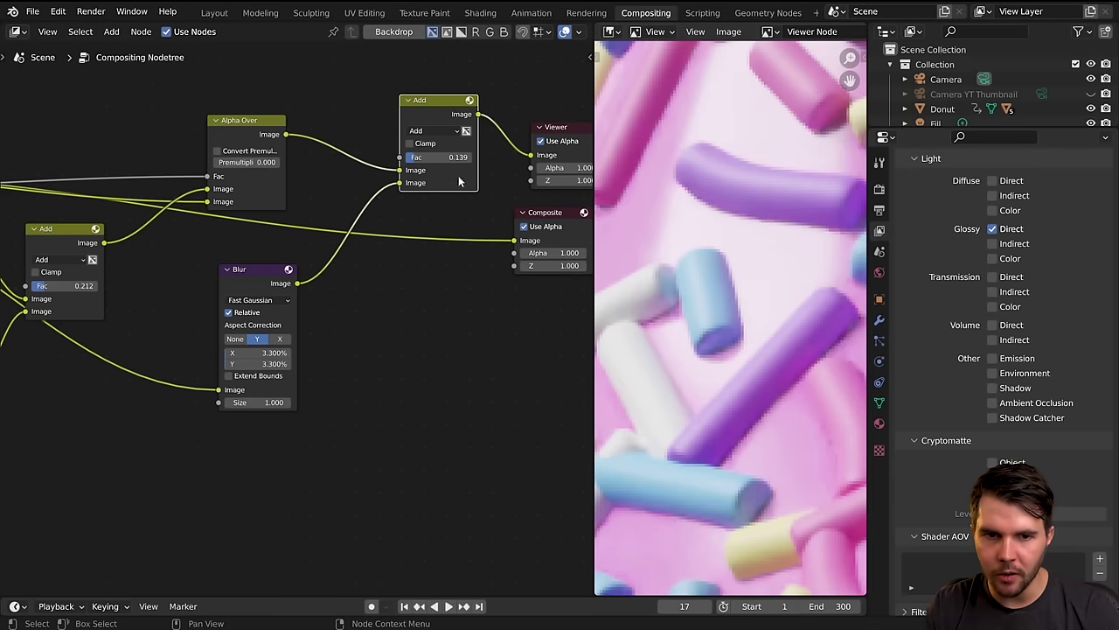
scroll(728, 219, down, 6)
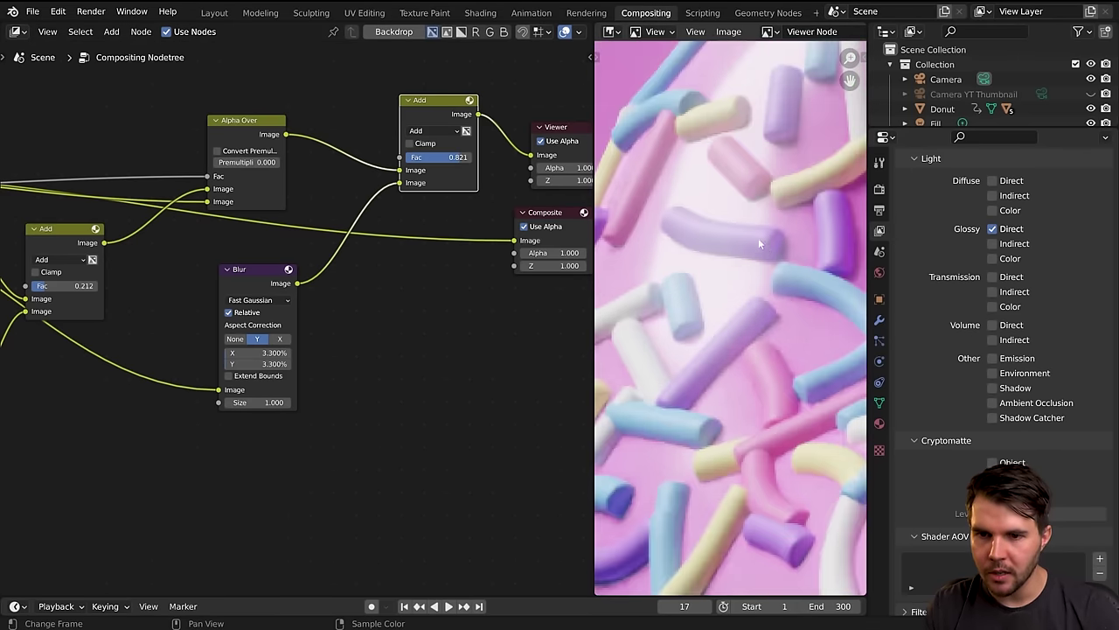
scroll(784, 365, down, 5)
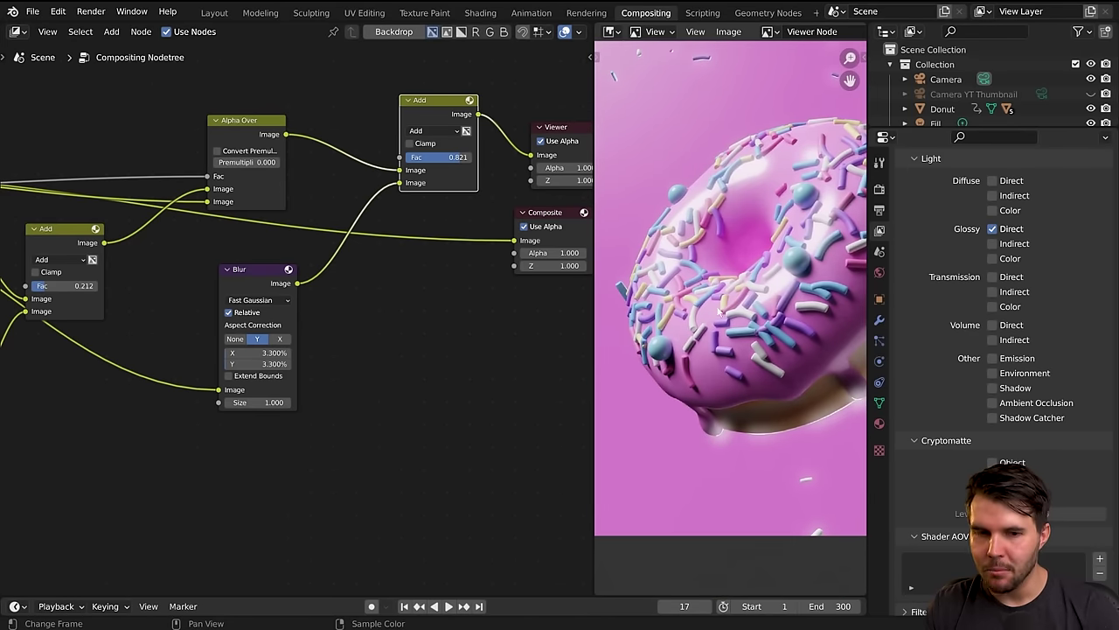
Try a highlight blur of 2% in both X and Y, checking the glow on the rim and sprinkles.
scroll(781, 374, up, 8)
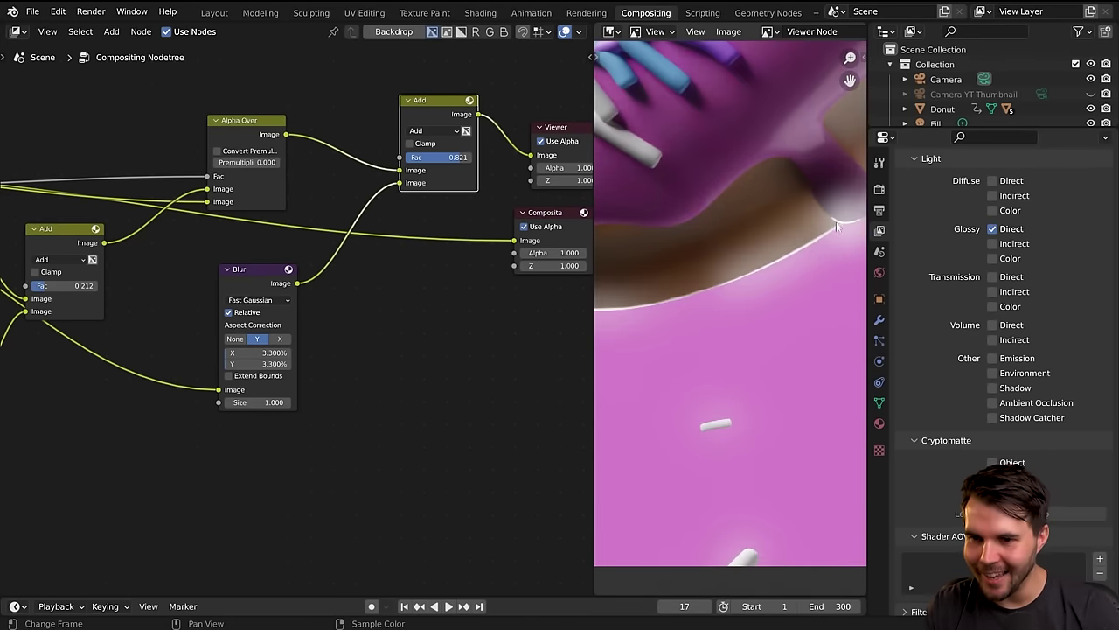
scroll(292, 387, up, 2)
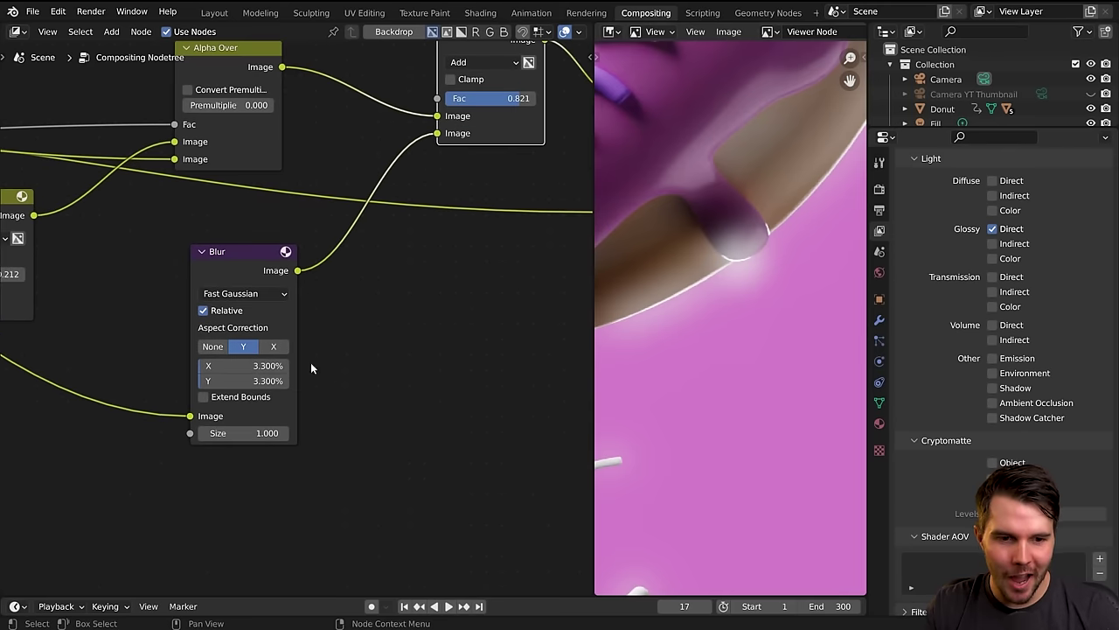
drag(264, 388, 263, 365)
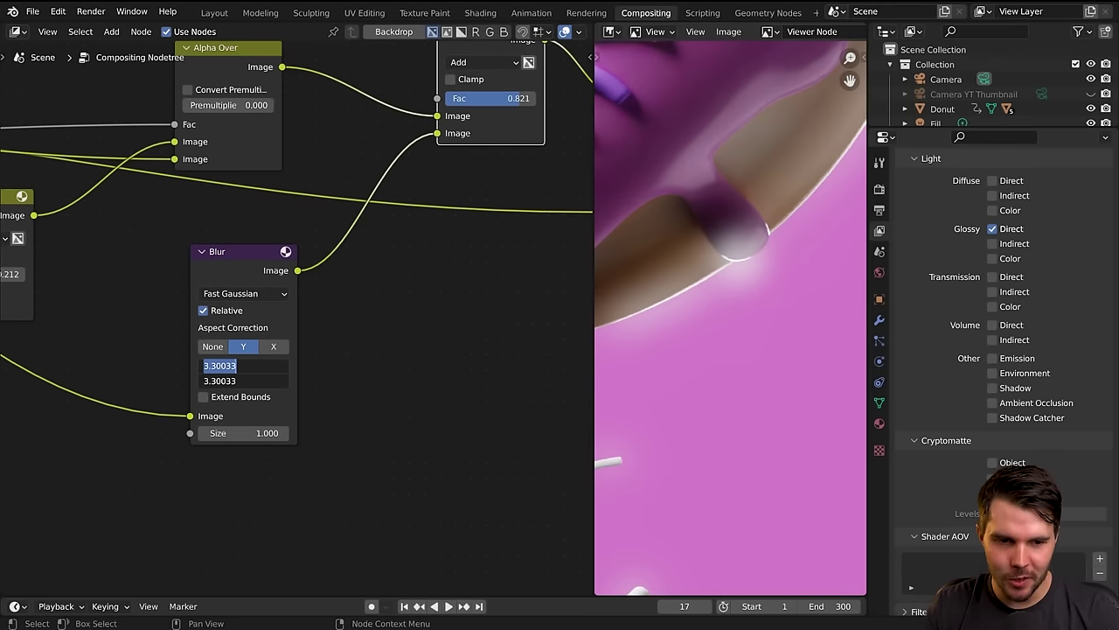
key(Return)
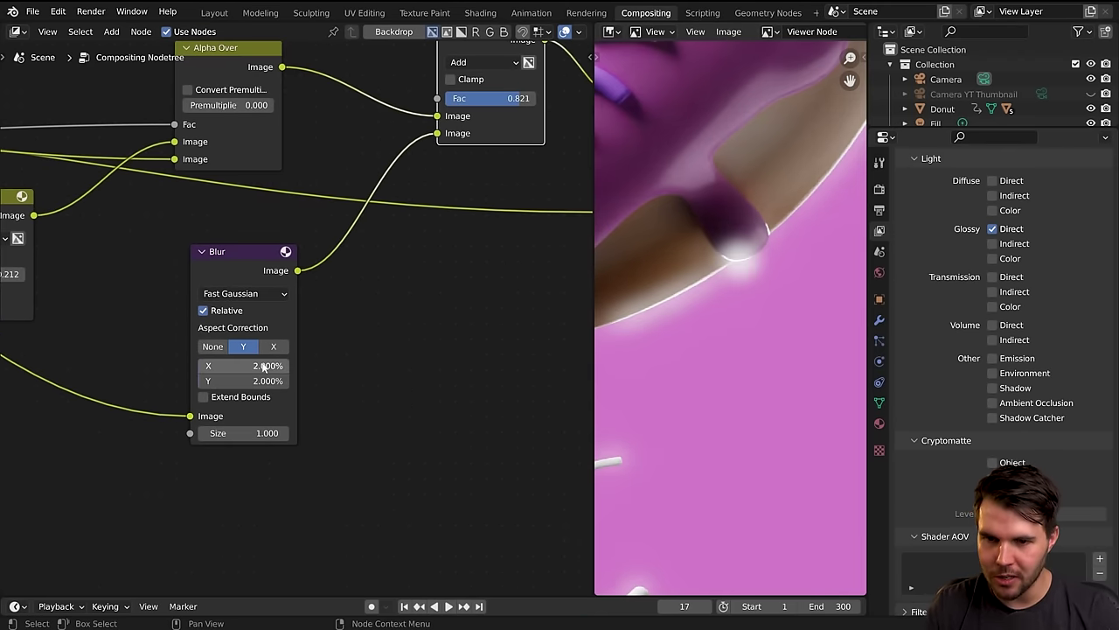
scroll(735, 266, down, 4)
scroll(765, 307, up, 5)
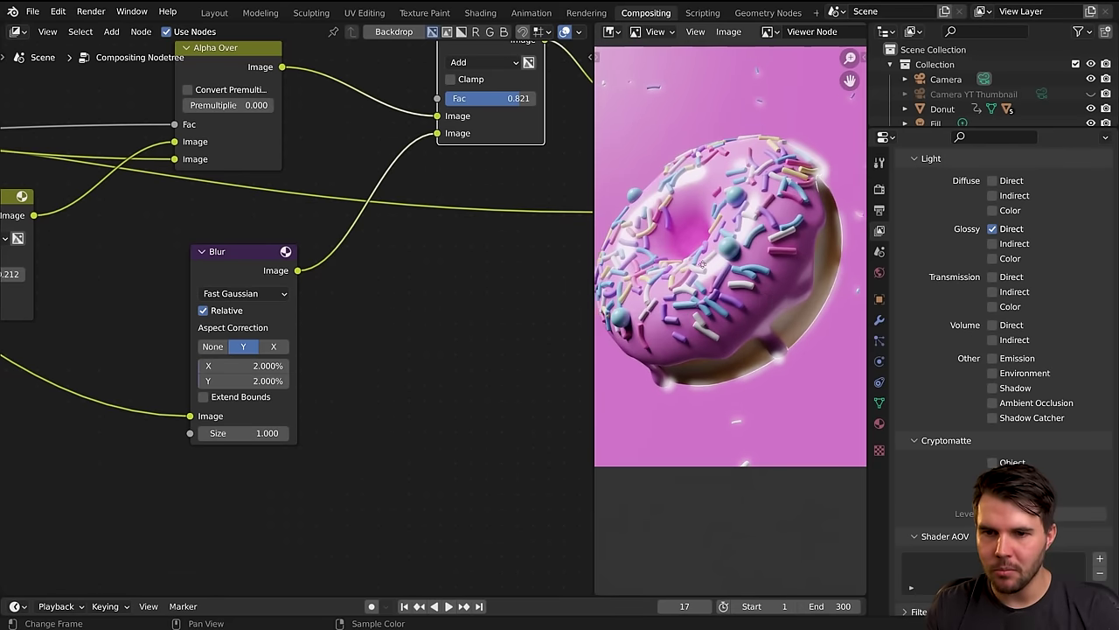
scroll(765, 308, up, 2)
scroll(689, 254, up, 2)
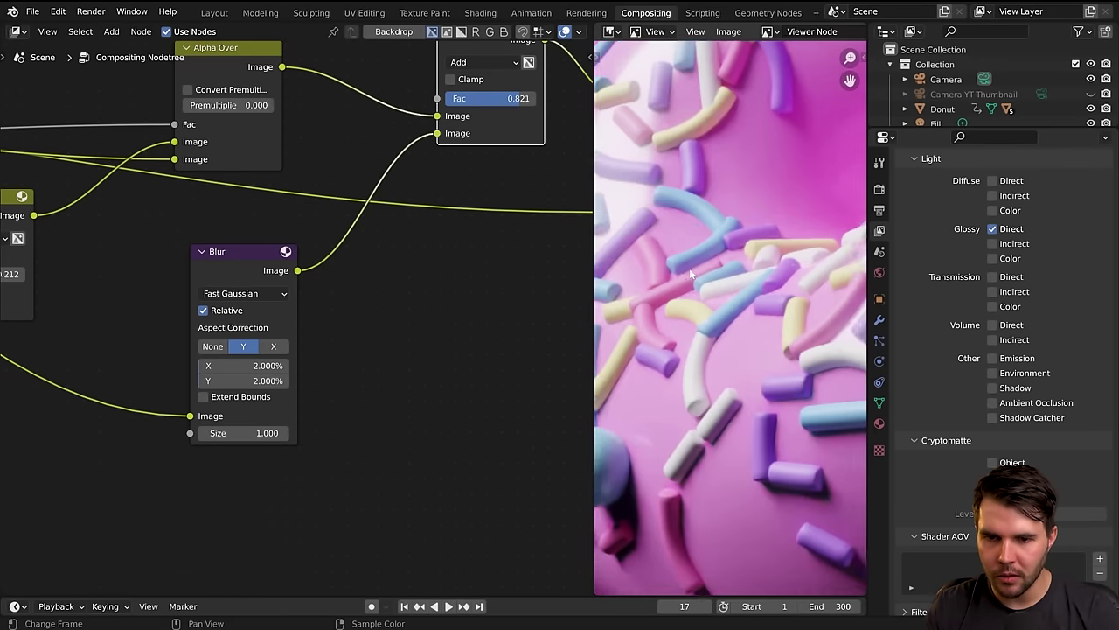
Set the highlight Blur node's X and Y sizes to 1%.
middle_drag(676, 236, 716, 286)
drag(257, 367, 257, 381)
text(1)
key(Return)
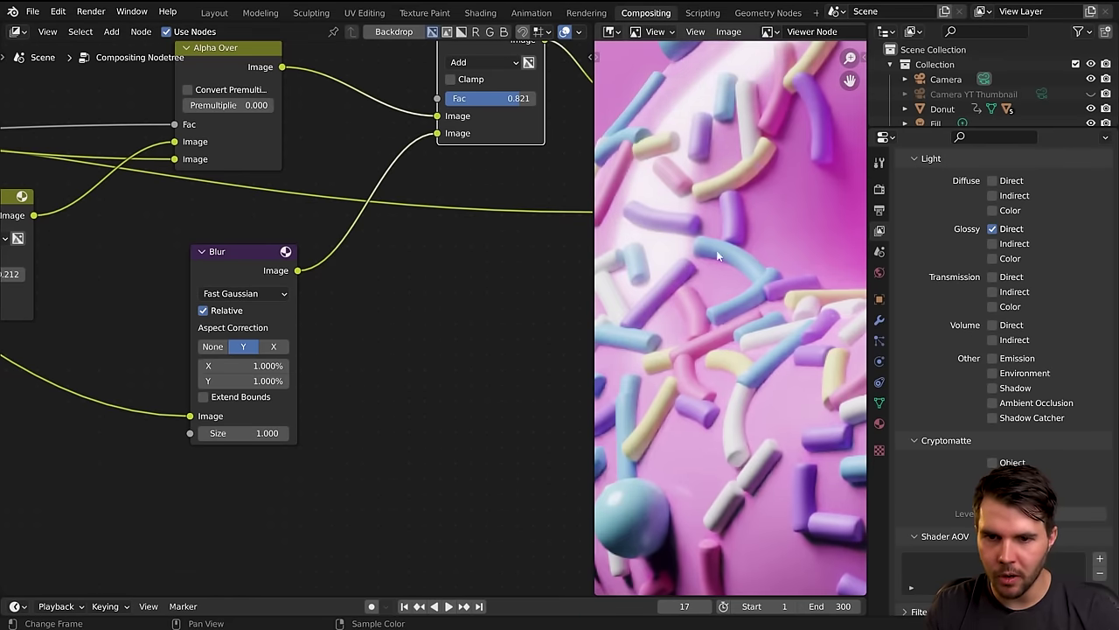
Examine the glow over the icing, sprinkles and bright lower rim of the donut in the Viewer.
scroll(782, 372, down, 4)
middle_drag(783, 372, 675, 355)
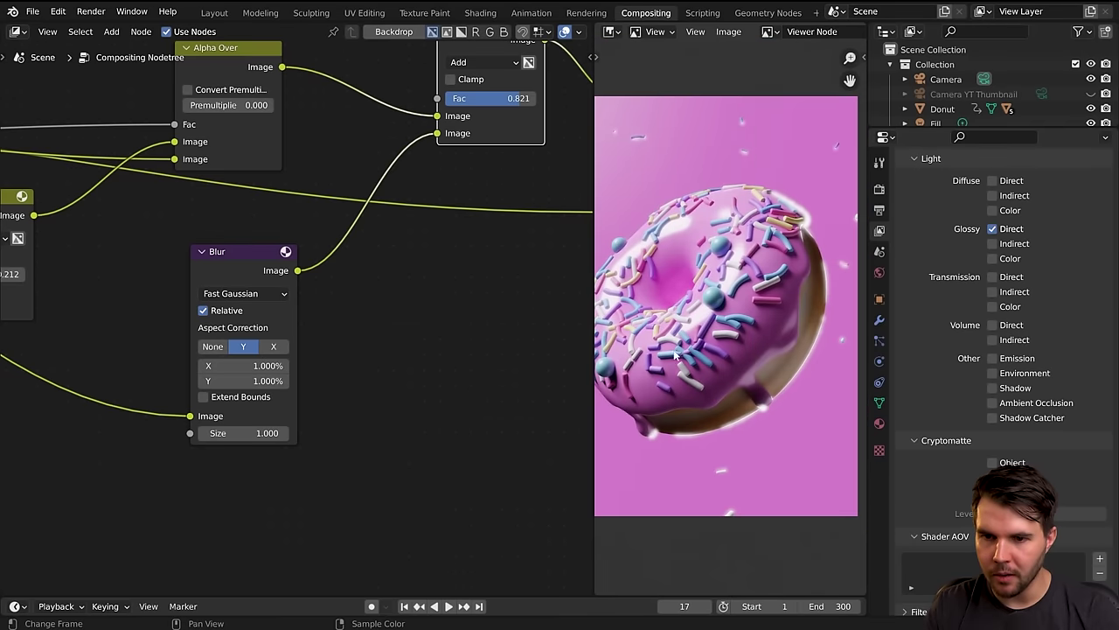
scroll(498, 311, up, 2)
scroll(680, 286, up, 5)
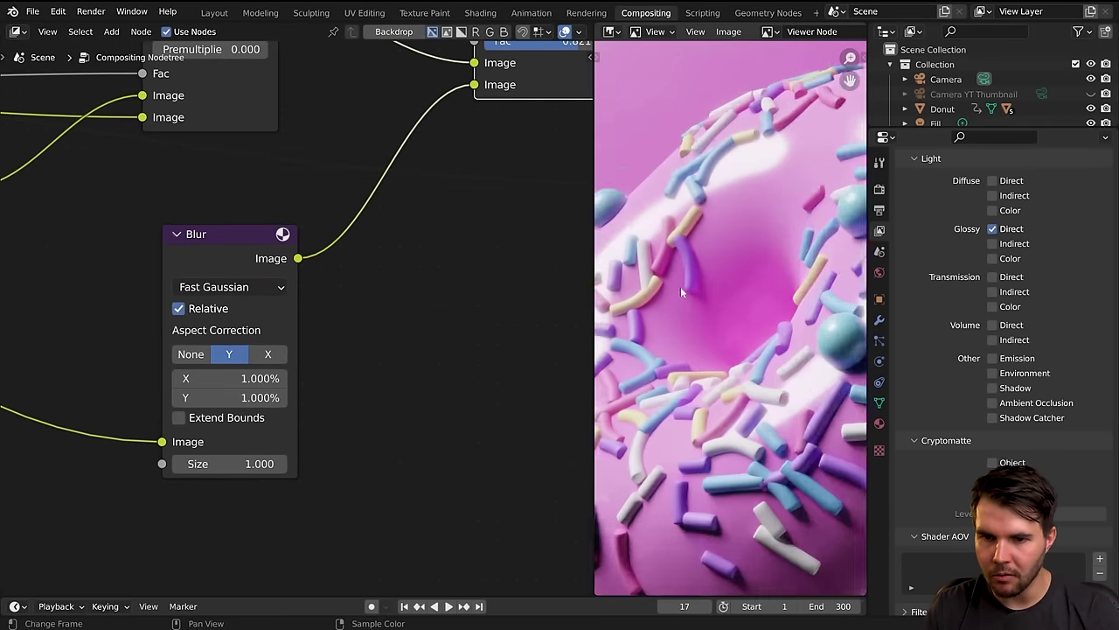
scroll(781, 318, down, 2)
middle_drag(781, 318, 631, 295)
middle_drag(822, 307, 733, 231)
scroll(732, 231, down, 4)
scroll(716, 326, up, 1)
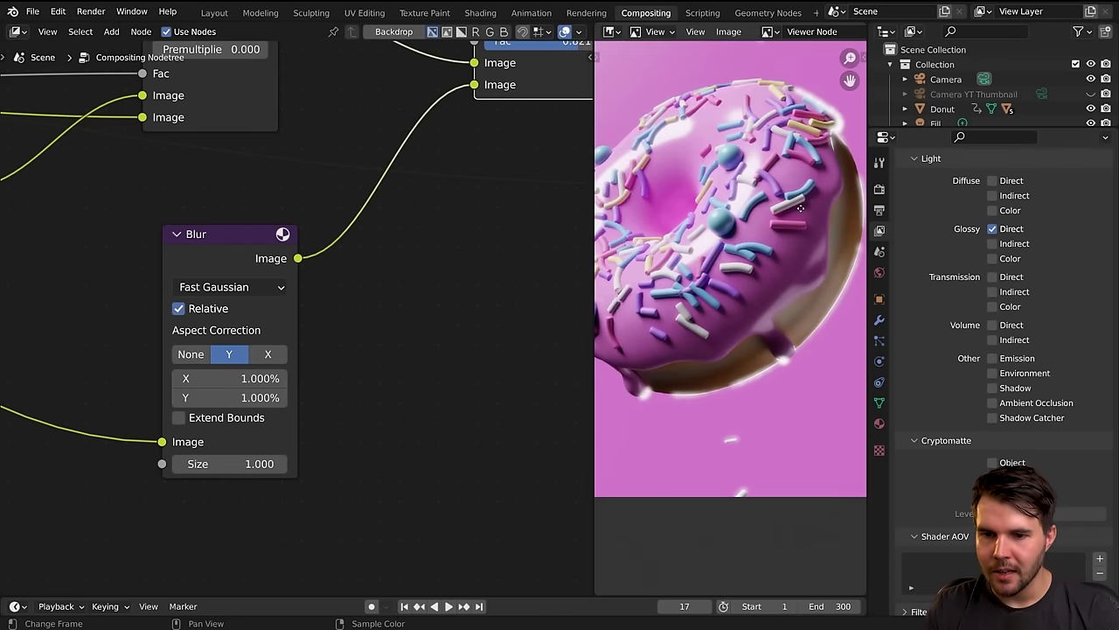
scroll(713, 328, up, 4)
scroll(781, 213, down, 2)
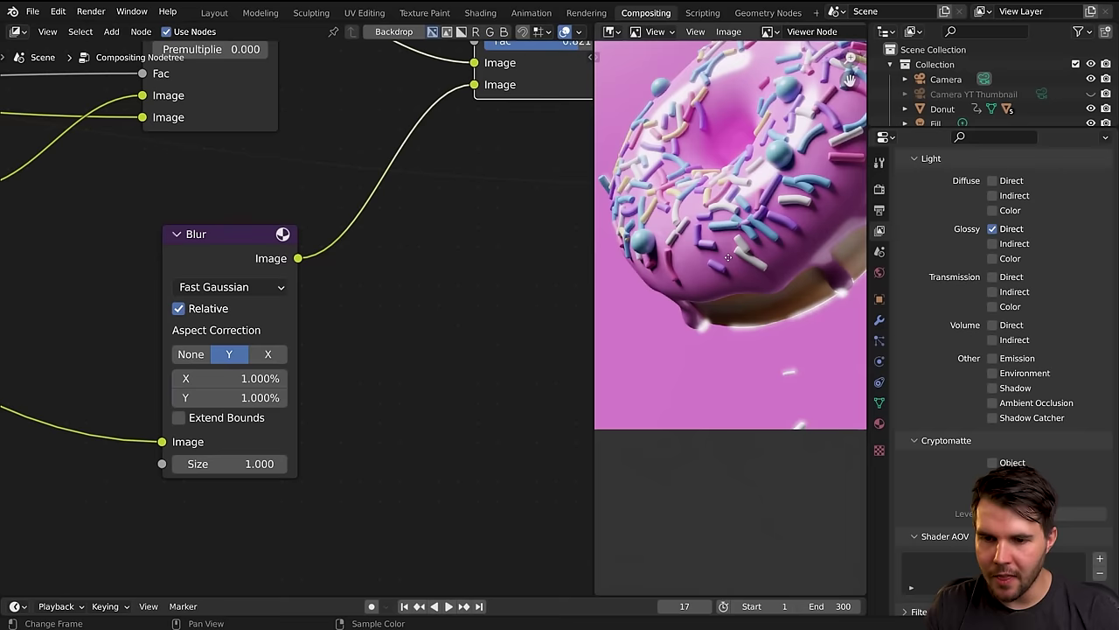
scroll(761, 292, down, 2)
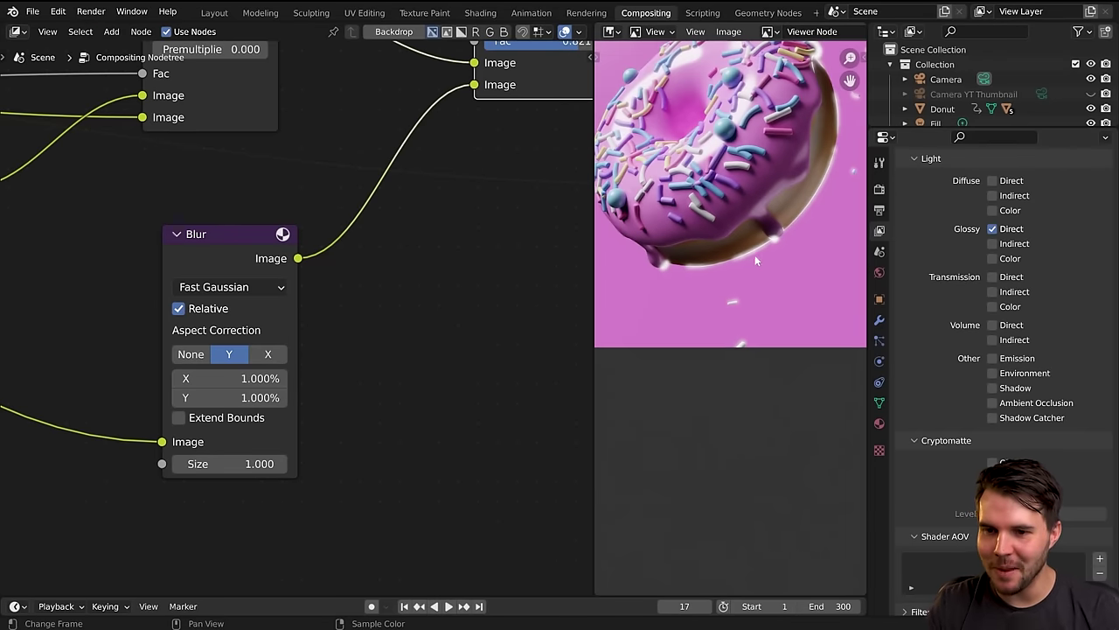
scroll(810, 160, up, 3)
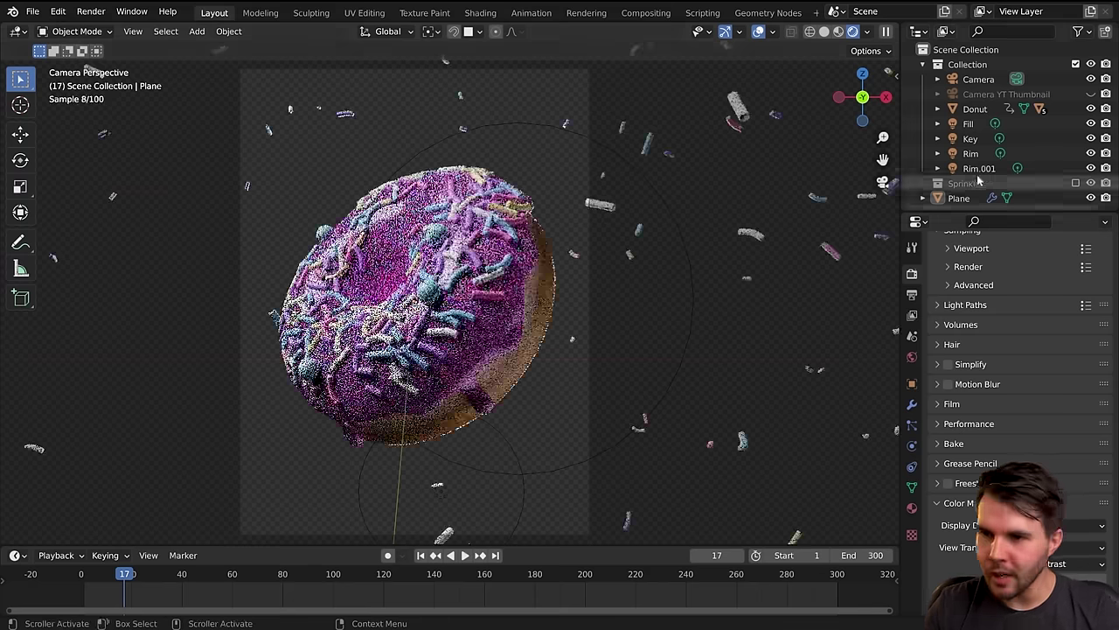
Select the Rim light in the Layout workspace's scene.
click(973, 153)
scroll(487, 444, down, 3)
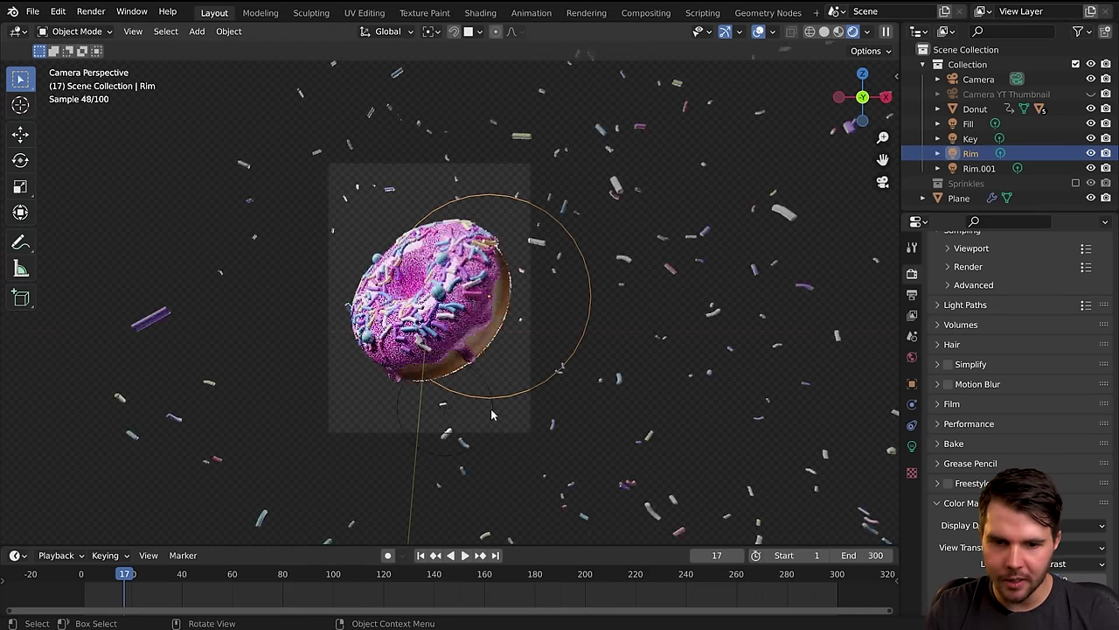
Delete the duplicate Rim.001 light and move the remaining Rim light higher behind the donut.
click(493, 415)
key(Delete)
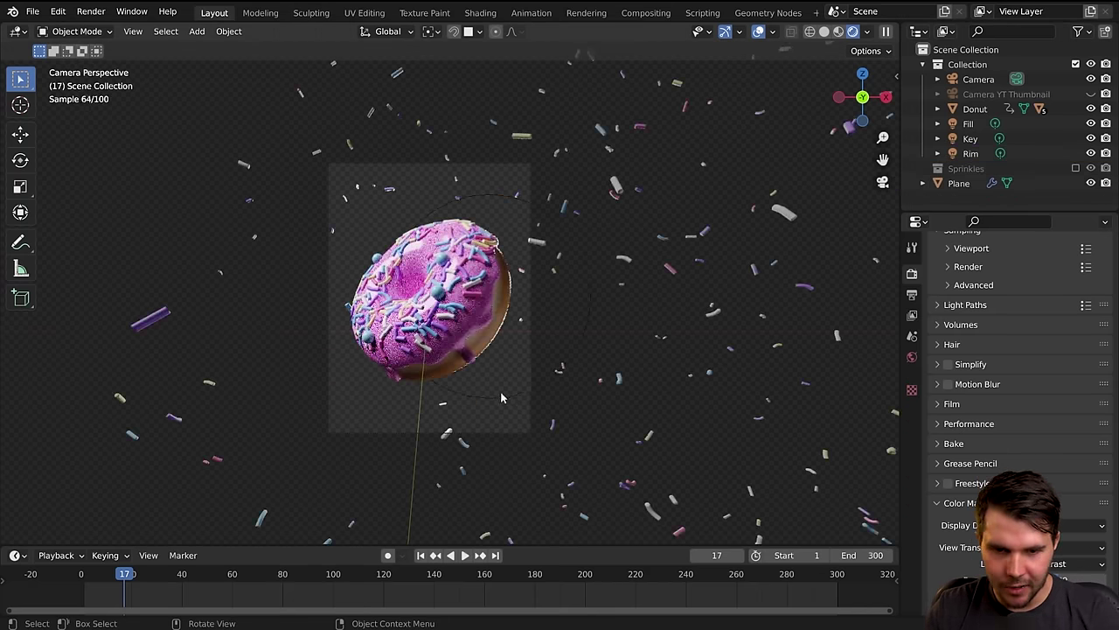
click(510, 383)
key(g)
click(531, 374)
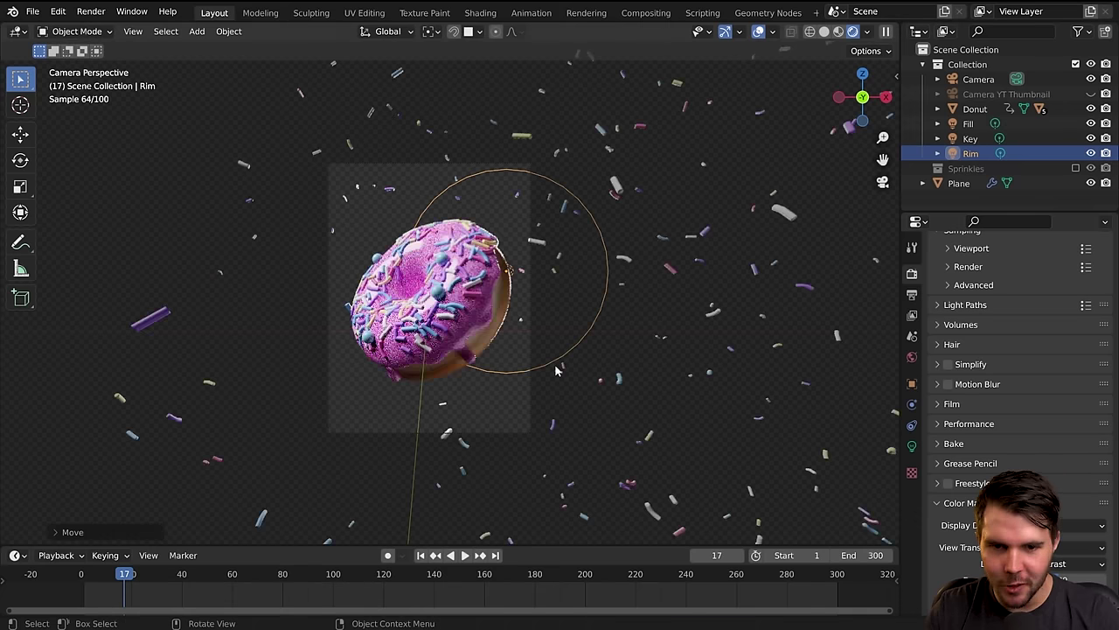
Set the Rim light's power to 2000 W.
click(912, 445)
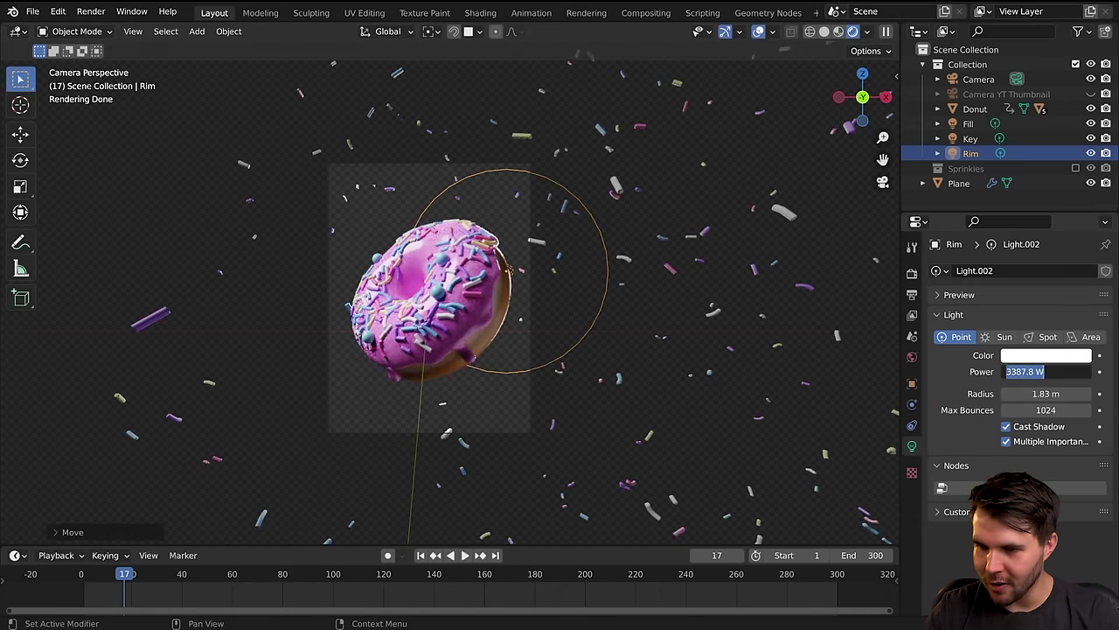
text(2000)
key(Return)
Move the Rim light further up behind the donut with small repeated moves in the camera view.
scroll(602, 309, up, 3)
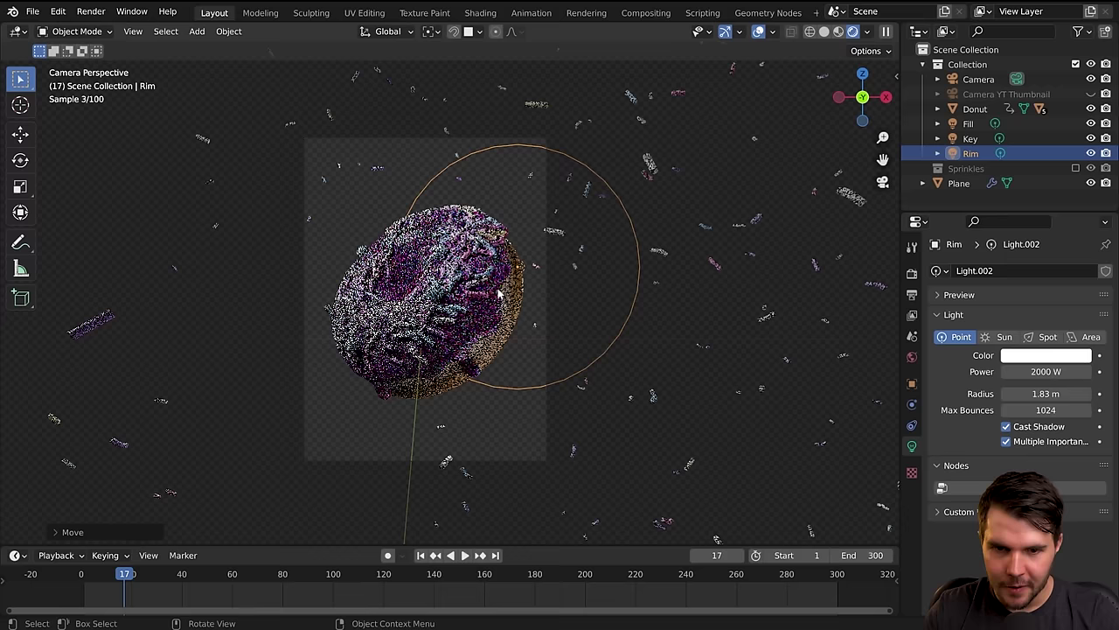
key(g)
click(634, 348)
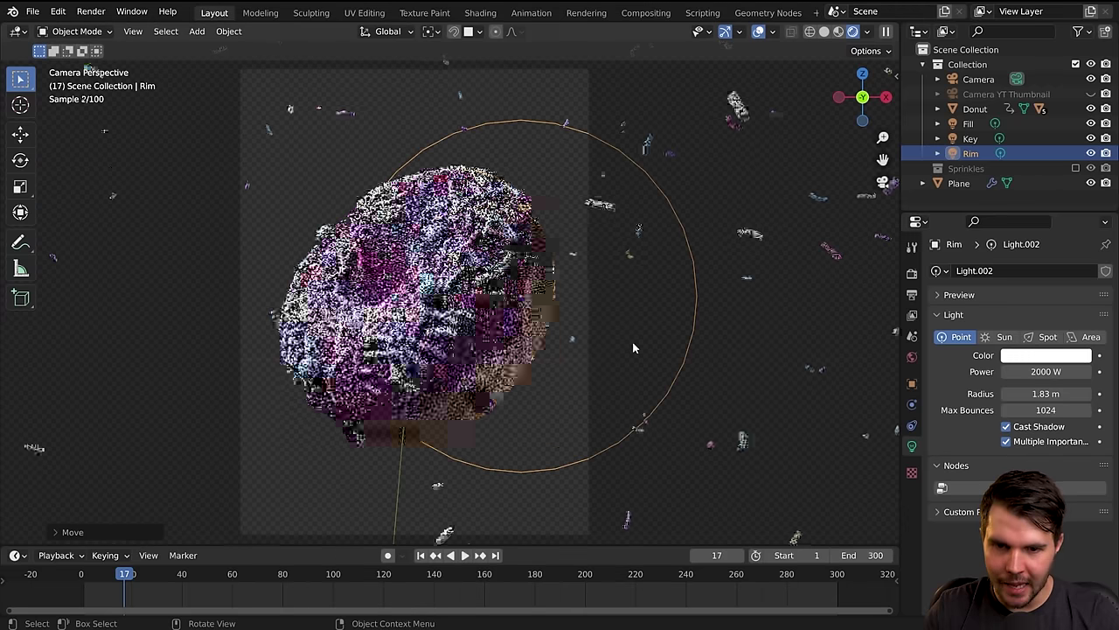
key(g)
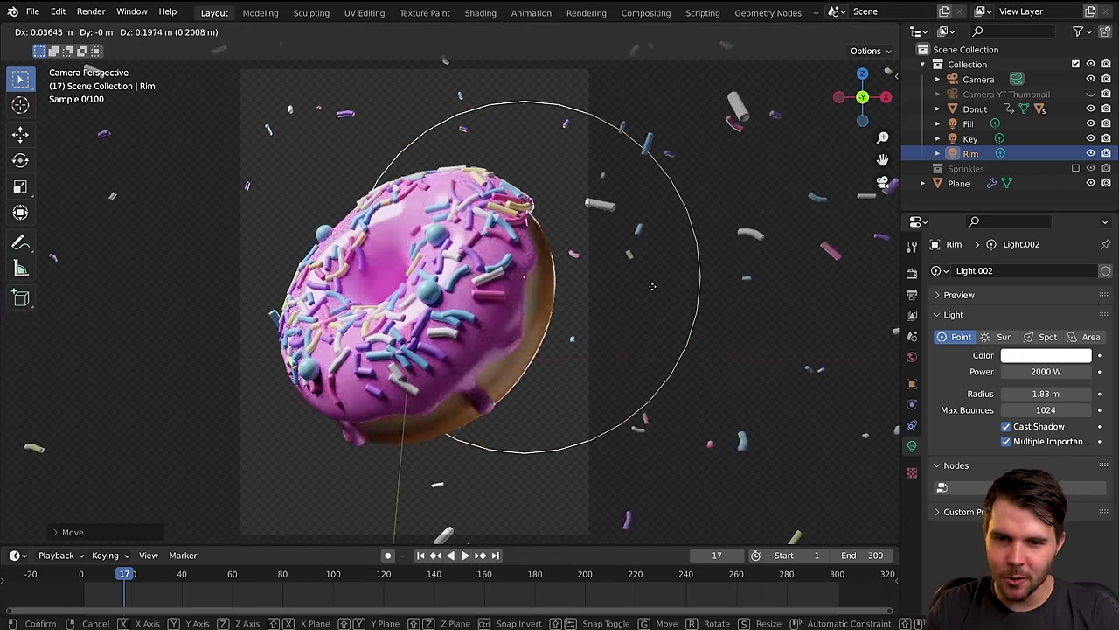
click(674, 257)
click(674, 257)
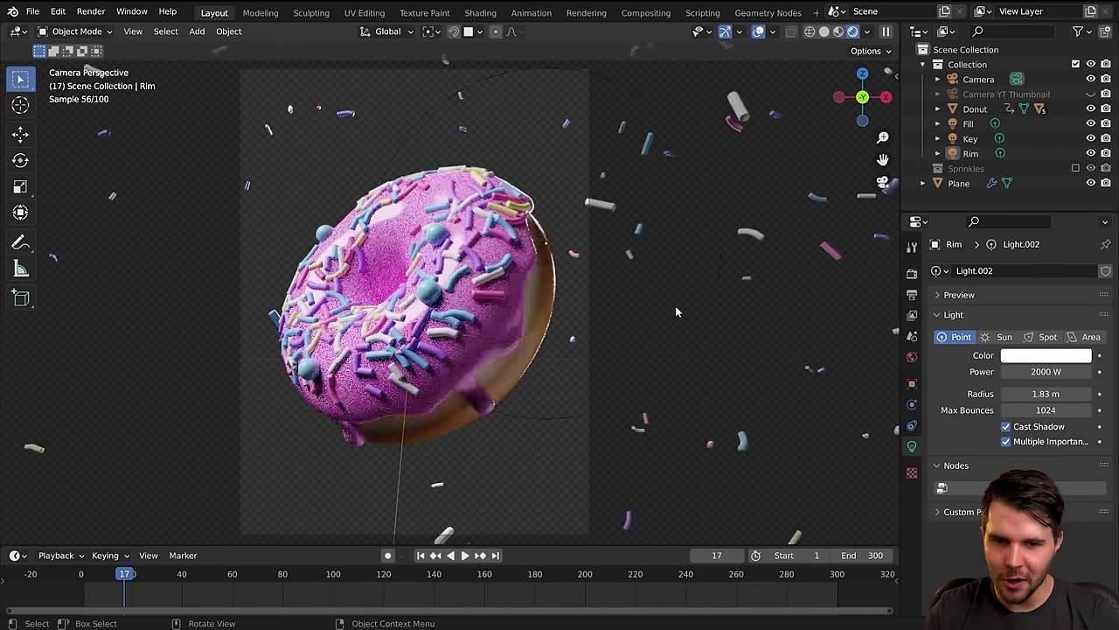
Fine-tune the Rim light's position behind the donut's right edge to refine its edge highlight, and deselect the light.
click(718, 220)
key(g)
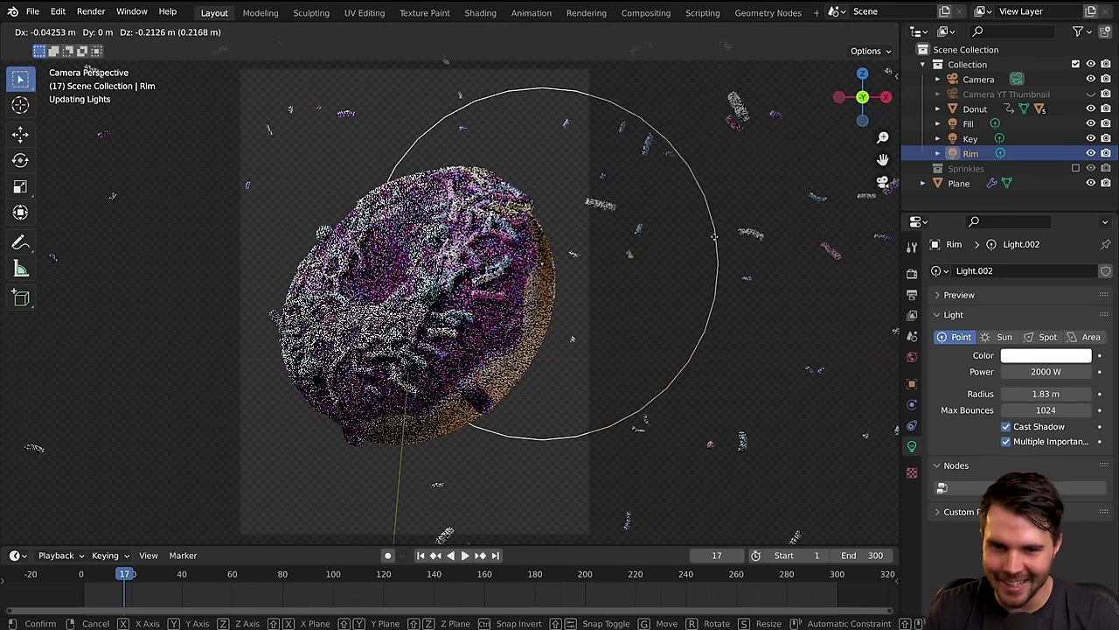
click(685, 251)
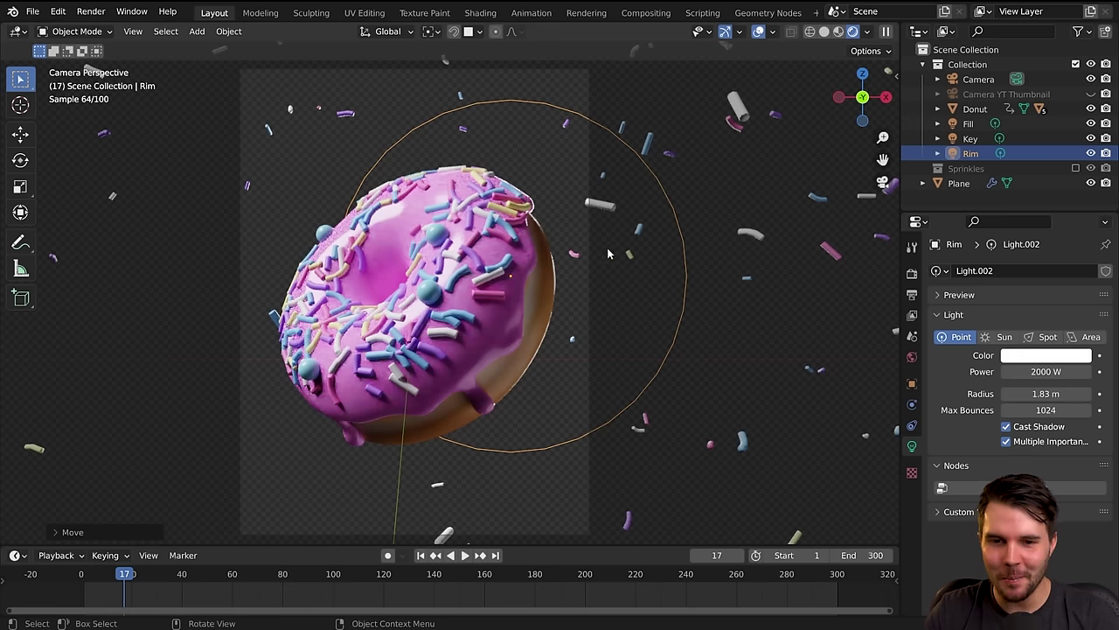
key(g)
click(504, 147)
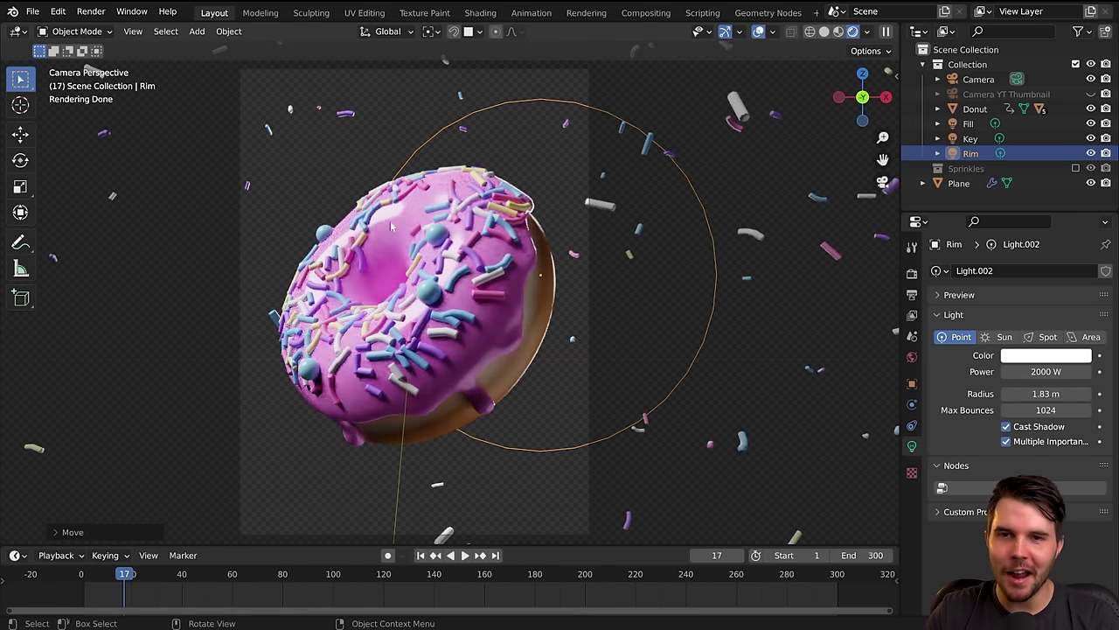
key(g)
click(628, 304)
click(654, 289)
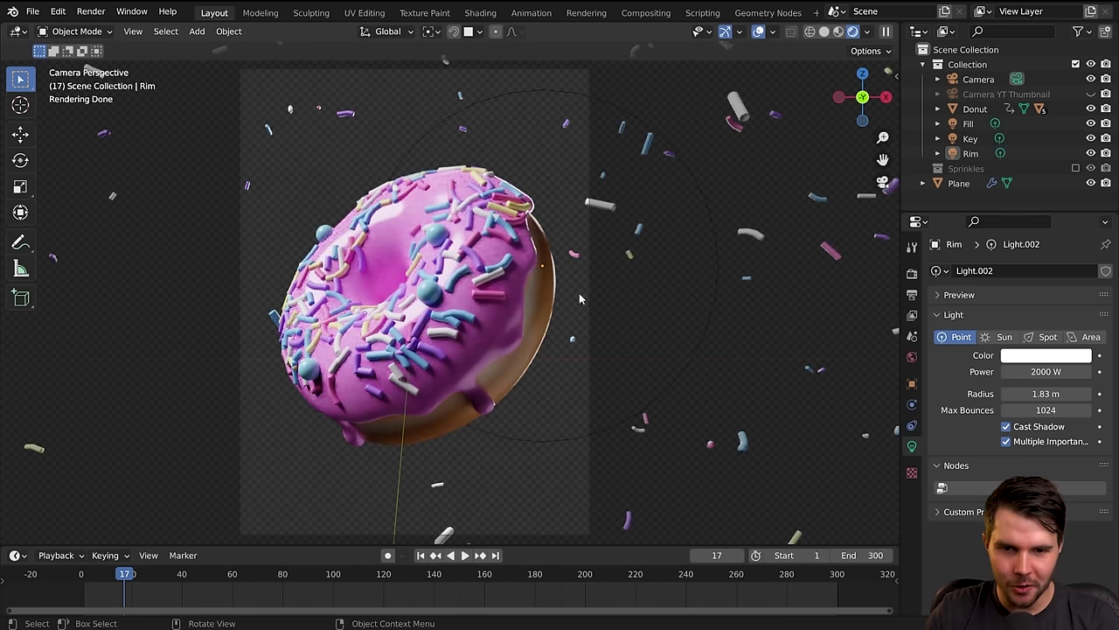
Switch to the Compositing workspace, render frame 17 and return to the node tree.
click(663, 14)
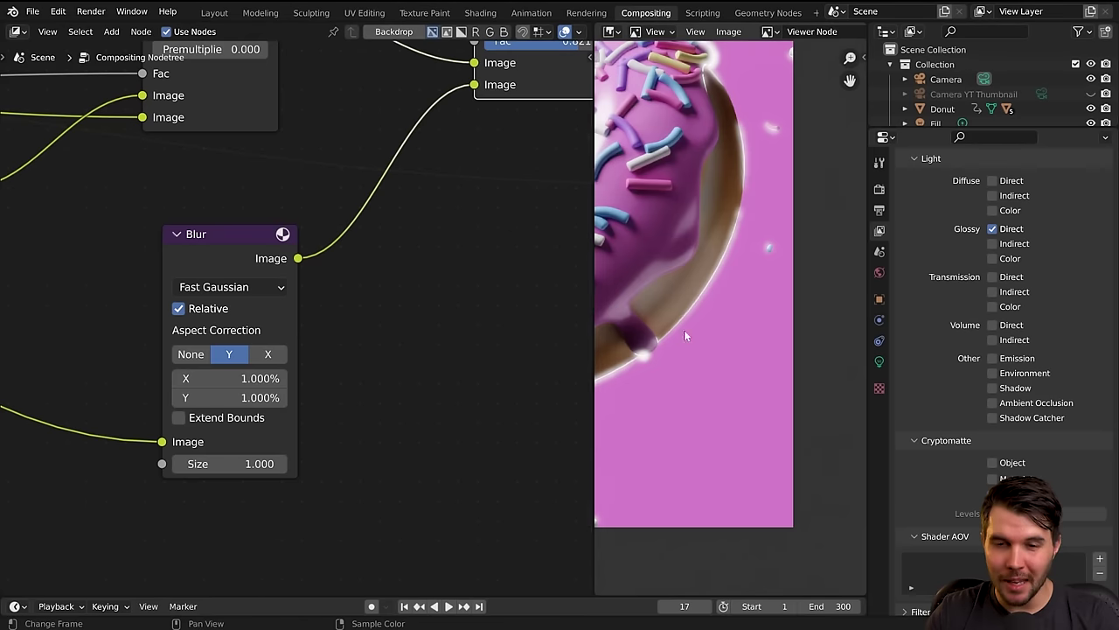
key(F12)
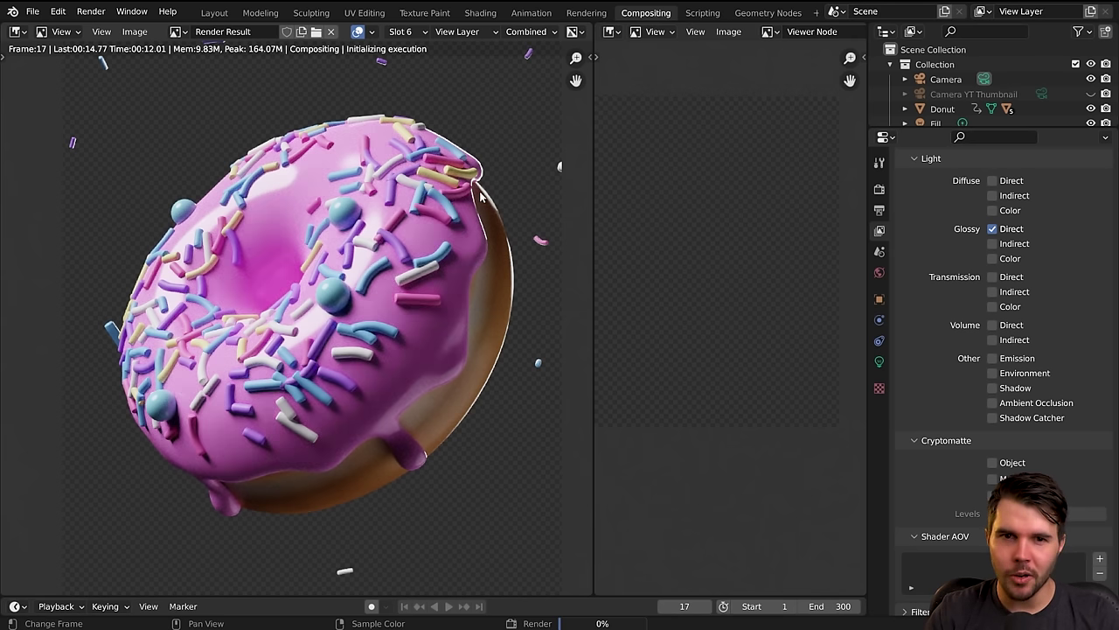
key(Escape)
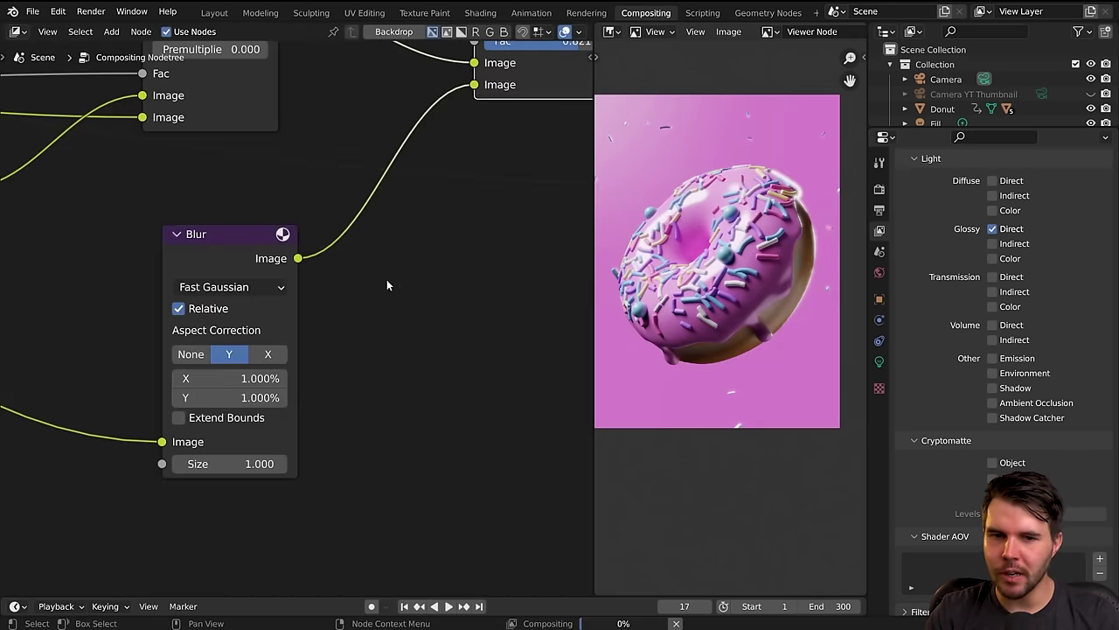
Examine the glow around the donut's edge in the viewer image and the compositing nodes that produce it.
scroll(415, 302, down, 8)
middle_drag(459, 297, 423, 327)
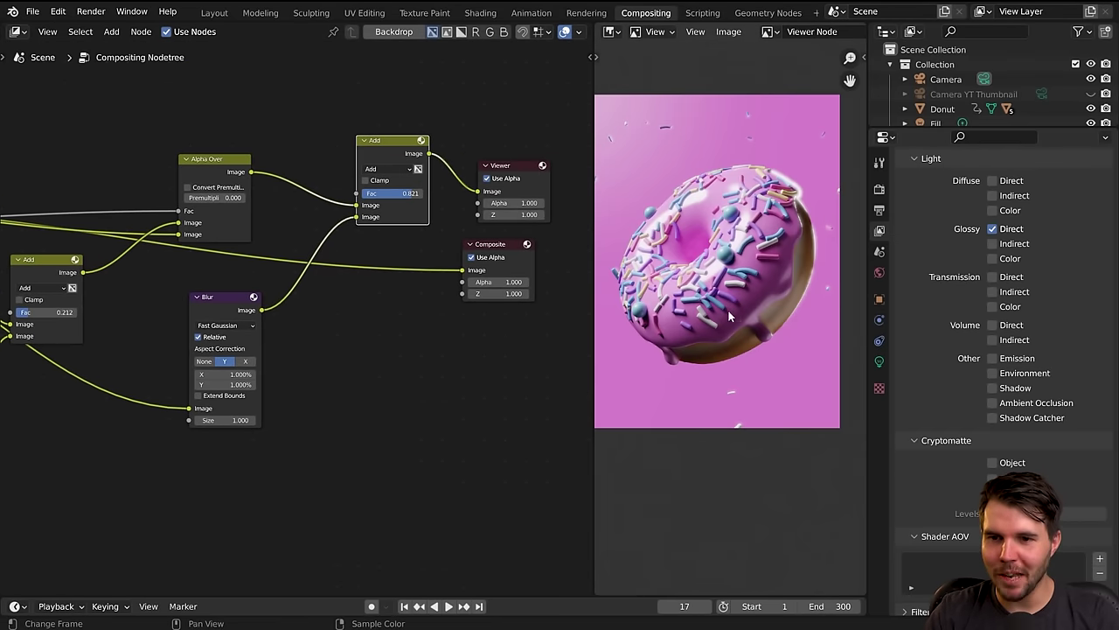
middle_drag(266, 367, 398, 378)
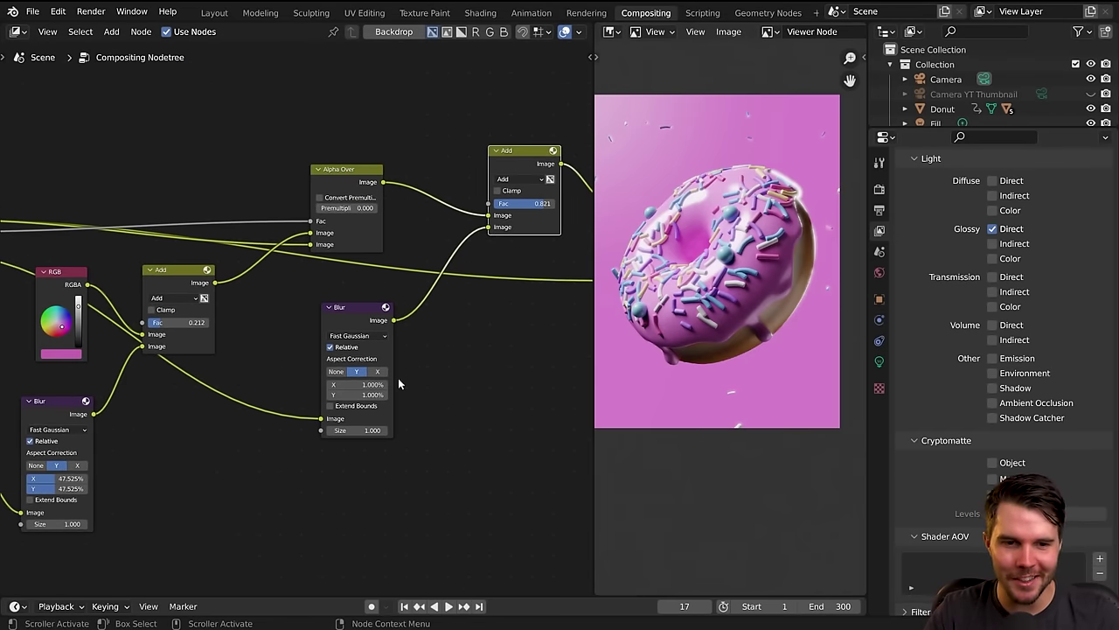
scroll(730, 283, up, 6)
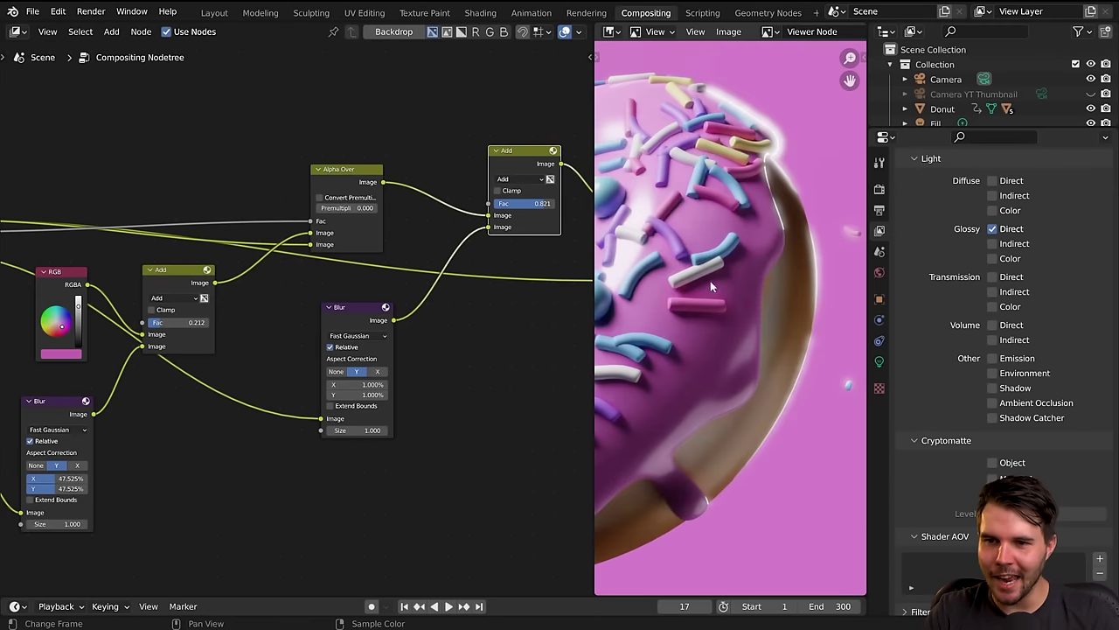
middle_drag(484, 272, 306, 241)
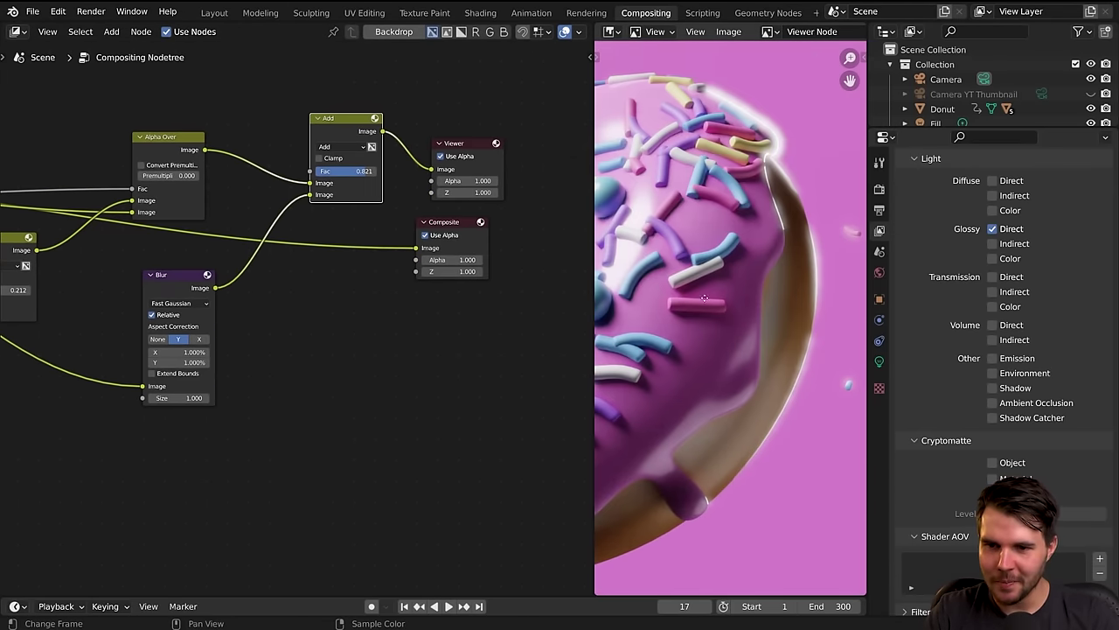
middle_drag(705, 298, 866, 270)
middle_drag(629, 270, 744, 317)
scroll(743, 316, up, 2)
middle_drag(454, 293, 406, 314)
mouse_move(818, 278)
middle_down()
mouse_move(682, 297)
mouse_move(815, 266)
middle_up()
scroll(797, 205, down, 4)
Set the X and Y blur of the Blur node feeding the final Add node to 3%, after trying 4%.
middle_drag(154, 328, 226, 329)
scroll(226, 329, up, 2)
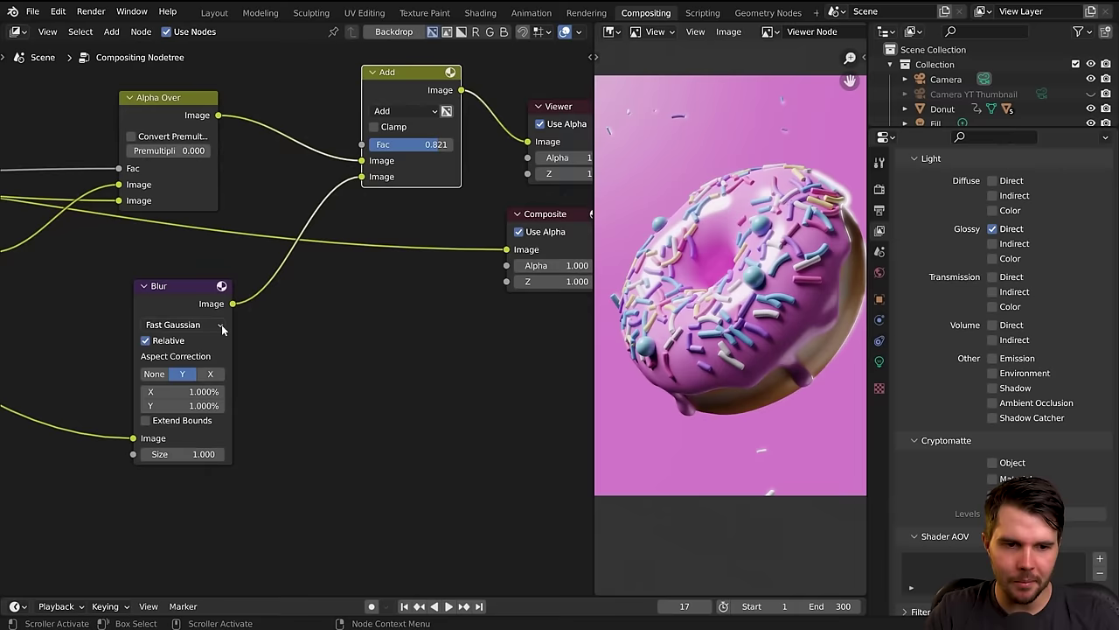
scroll(262, 337, up, 2)
drag(288, 316, 289, 332)
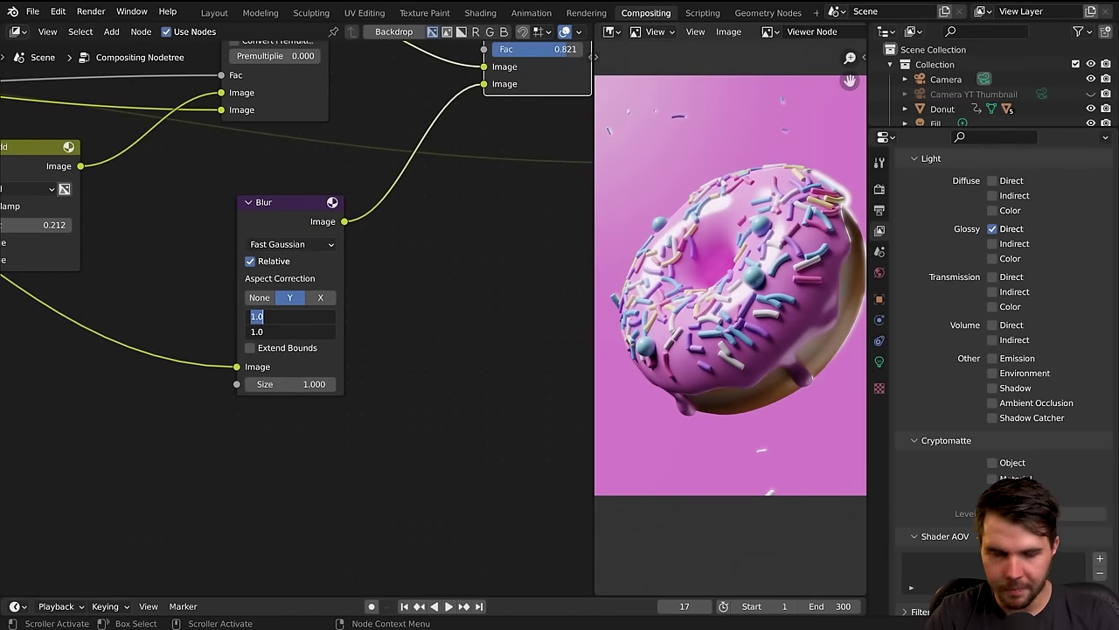
key(Return)
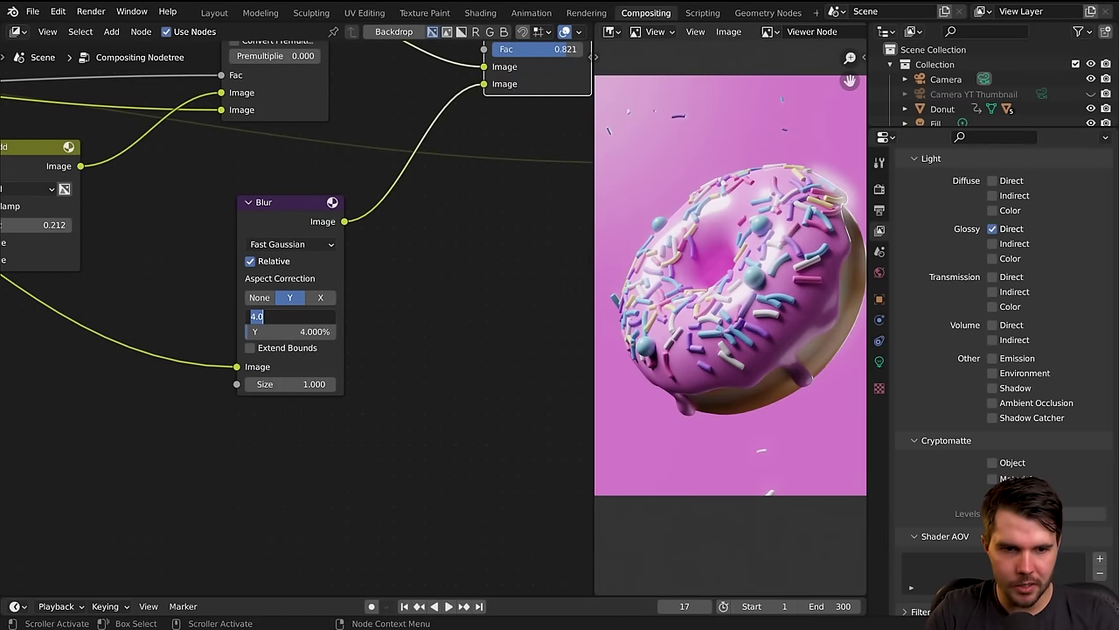
drag(288, 316, 288, 331)
key(Return)
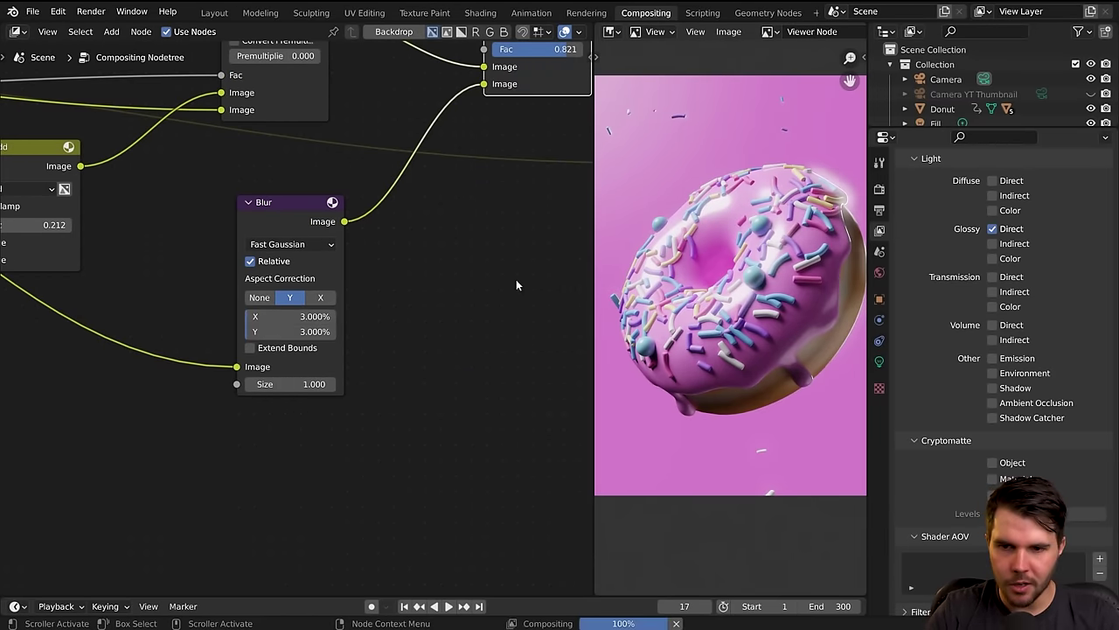
Lower the factor of the final Add node to about 0.162.
scroll(727, 259, up, 5)
middle_drag(551, 105, 443, 267)
drag(410, 212, 399, 213)
Compare the image with and without the glow by viewing the Alpha Over output and the final Add output.
middle_drag(752, 278, 666, 296)
scroll(699, 285, down, 2)
scroll(293, 310, down, 1)
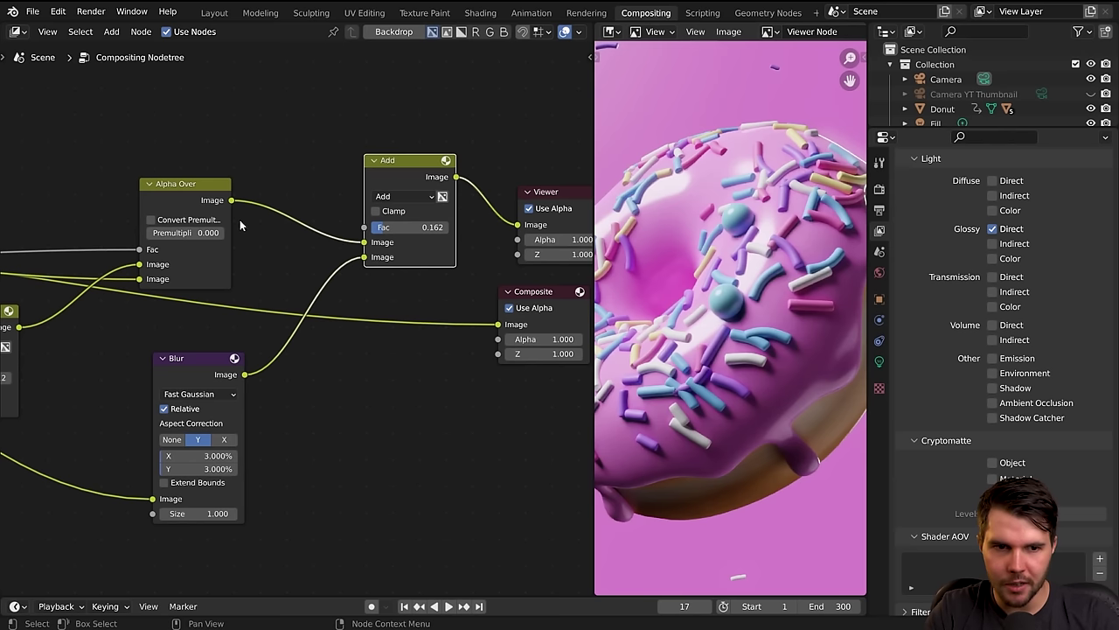
ctrl+shift+click(200, 186)
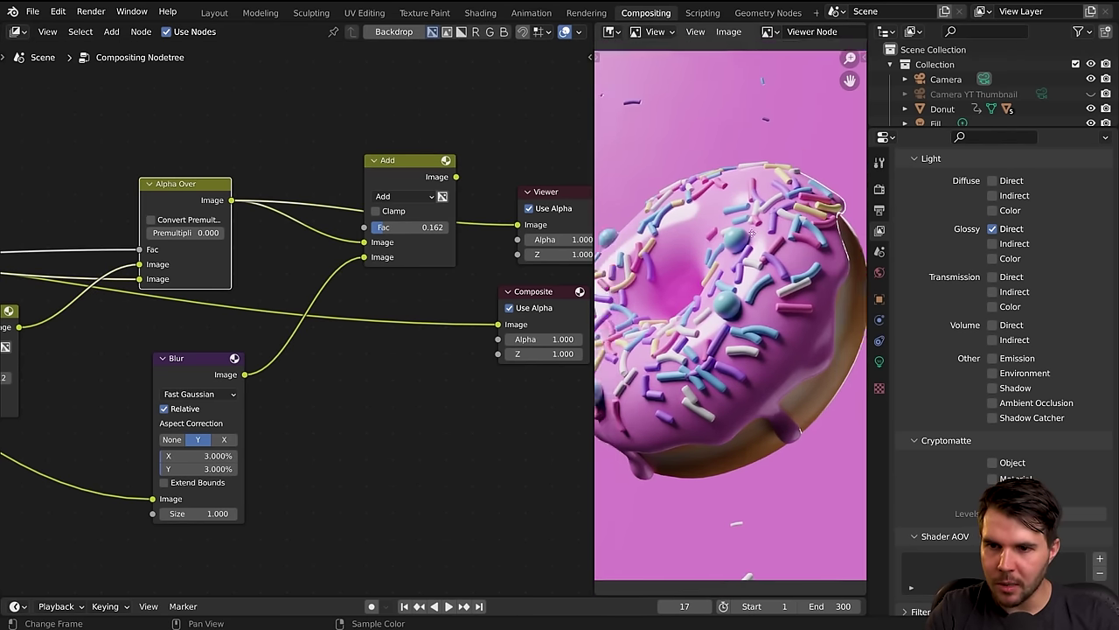
ctrl+shift+click(404, 170)
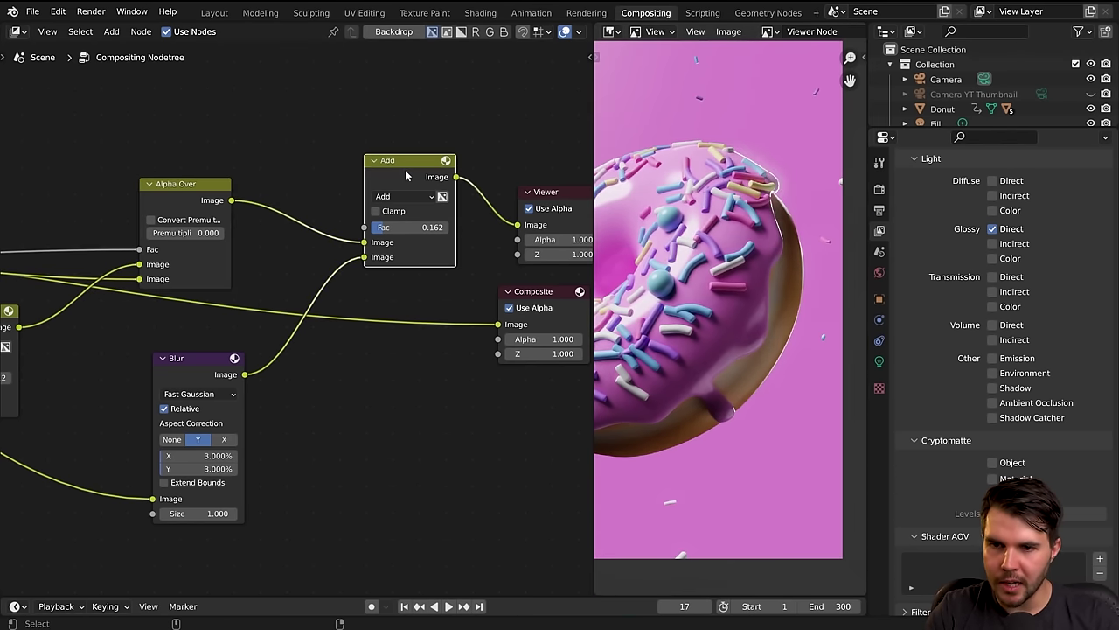
Set the factor of the final Add node to 0.1.
scroll(812, 219, down, 2)
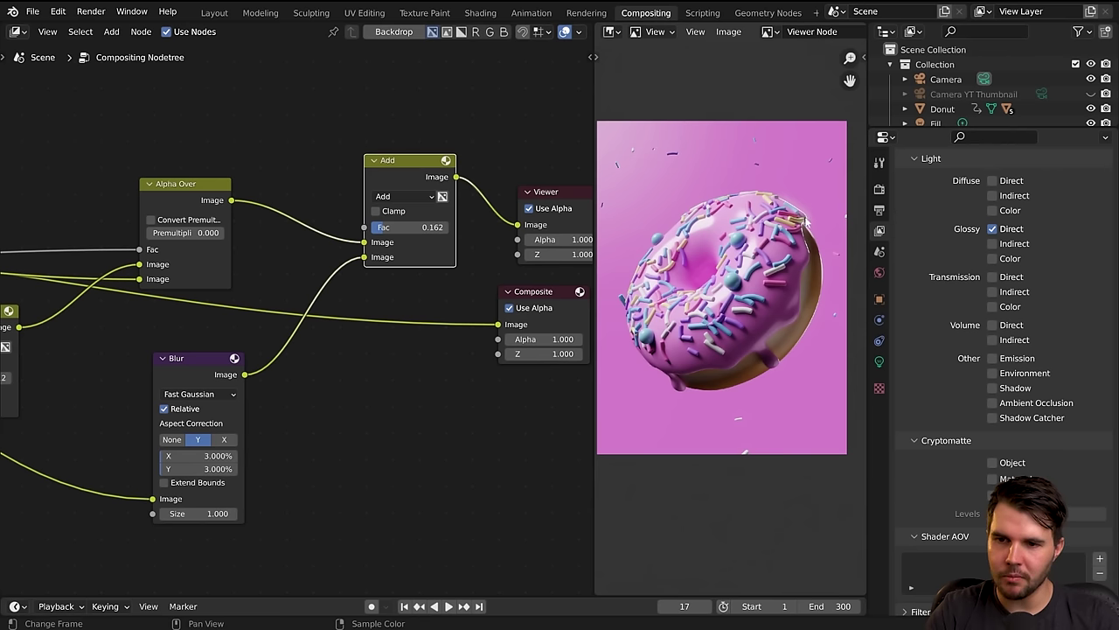
text(.1)
key(Return)
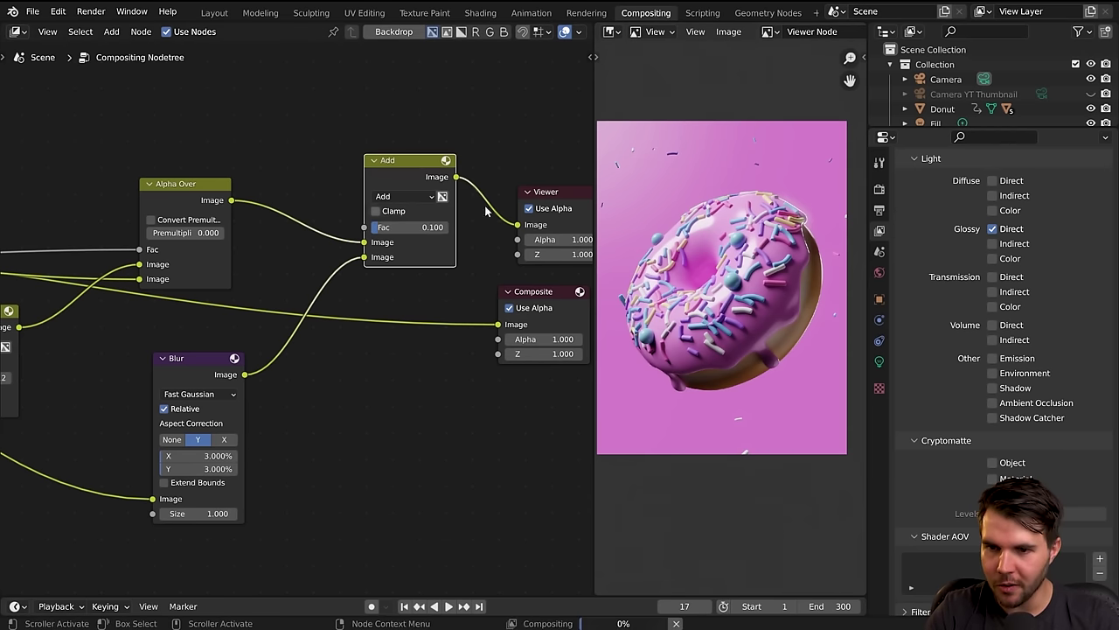
Inspect the reduced glow up close and alternate the viewer between the Alpha Over and final Add outputs.
scroll(826, 215, up, 1)
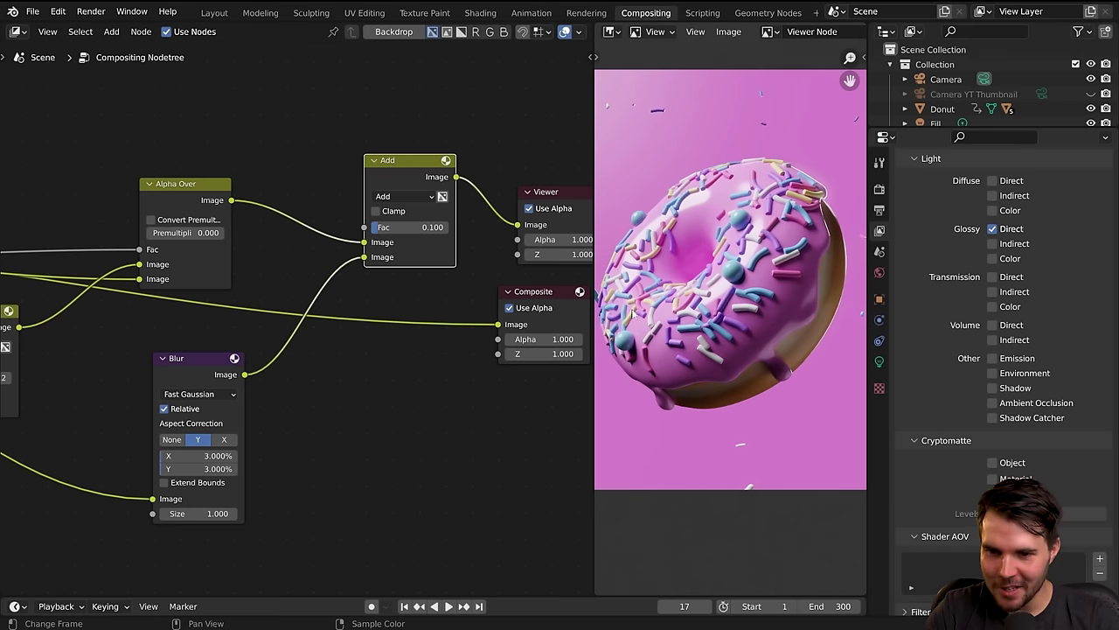
scroll(815, 292, up, 5)
scroll(813, 257, down, 6)
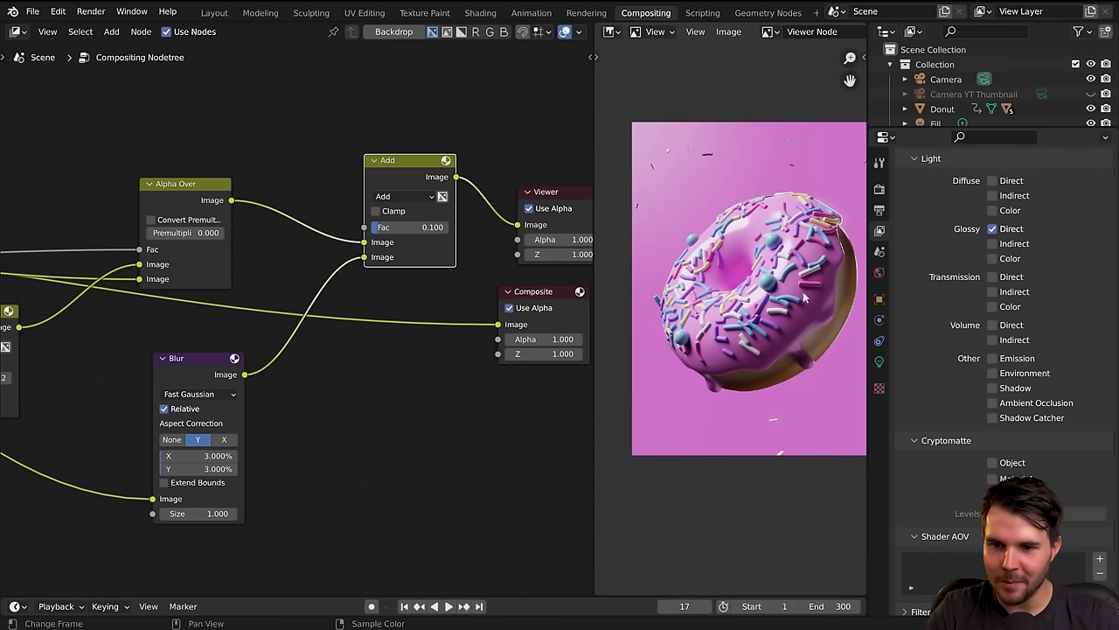
ctrl+shift+click(190, 193)
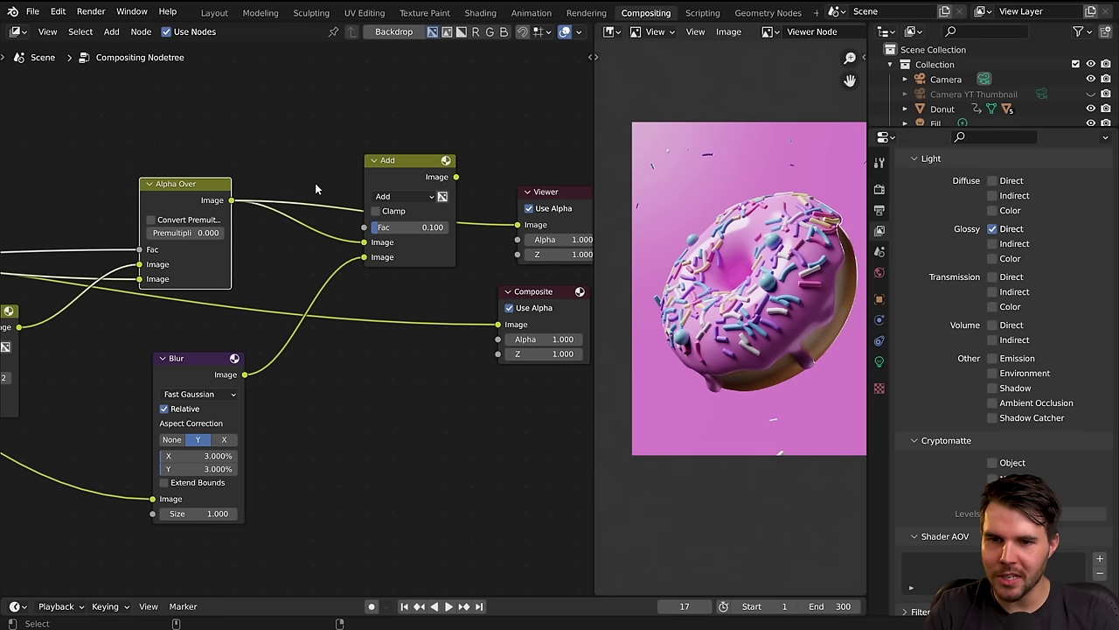
ctrl+shift+click(405, 174)
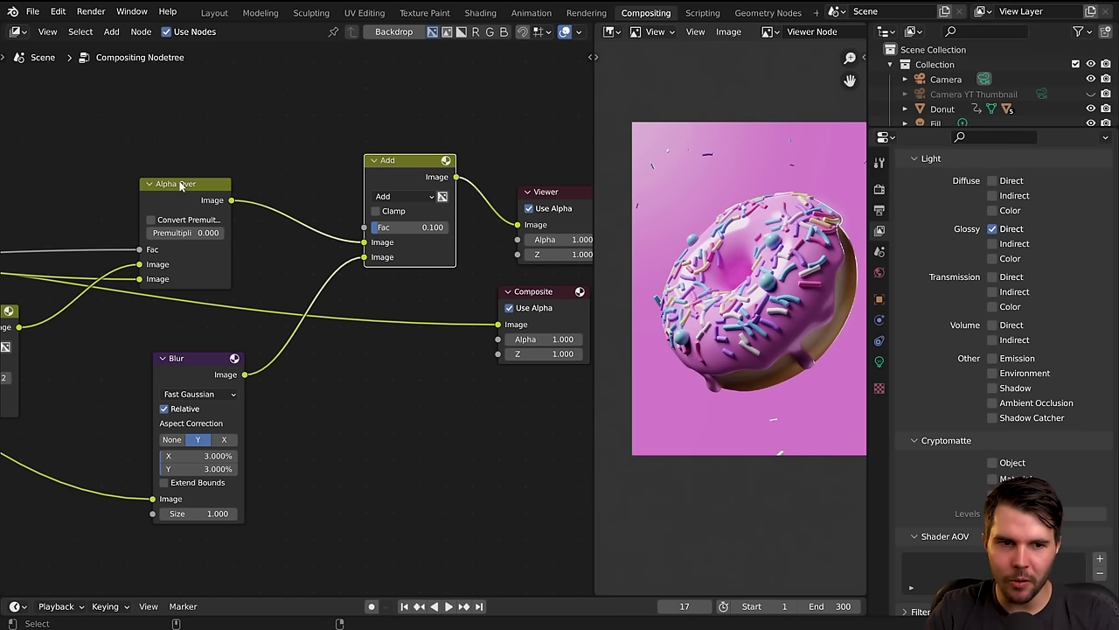
ctrl+shift+click(179, 186)
ctrl+shift+click(410, 170)
scroll(718, 273, down, 2)
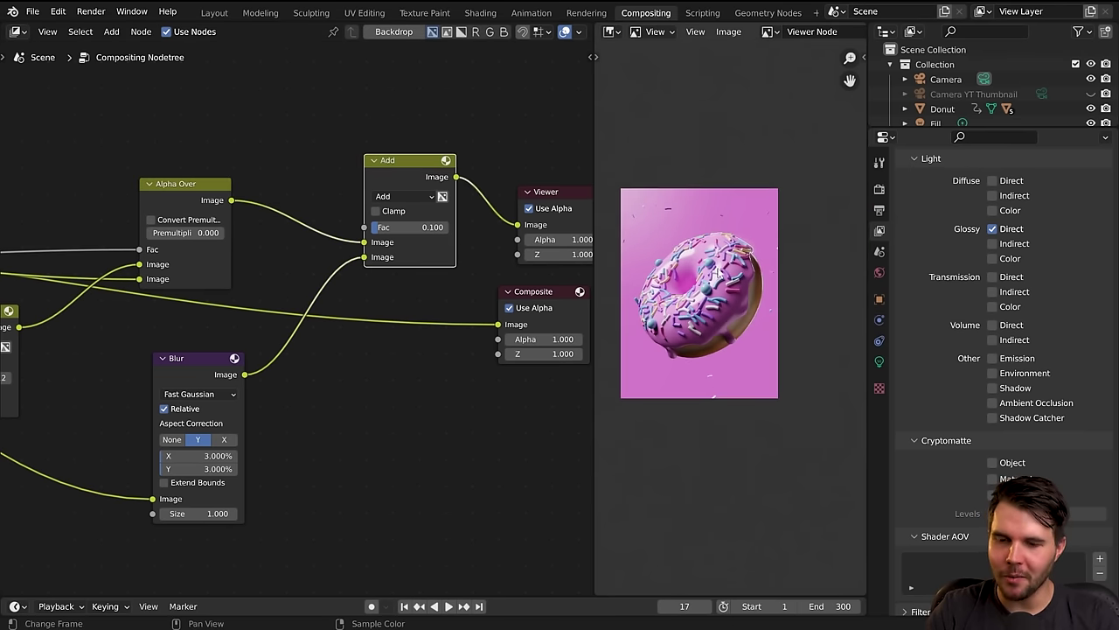
Connect the final Add node's image output to the Composite node, and align the Viewer and Composite nodes beyond it.
scroll(726, 273, up, 1)
scroll(350, 275, down, 3)
drag(483, 298, 538, 292)
drag(506, 222, 555, 189)
drag(423, 210, 456, 224)
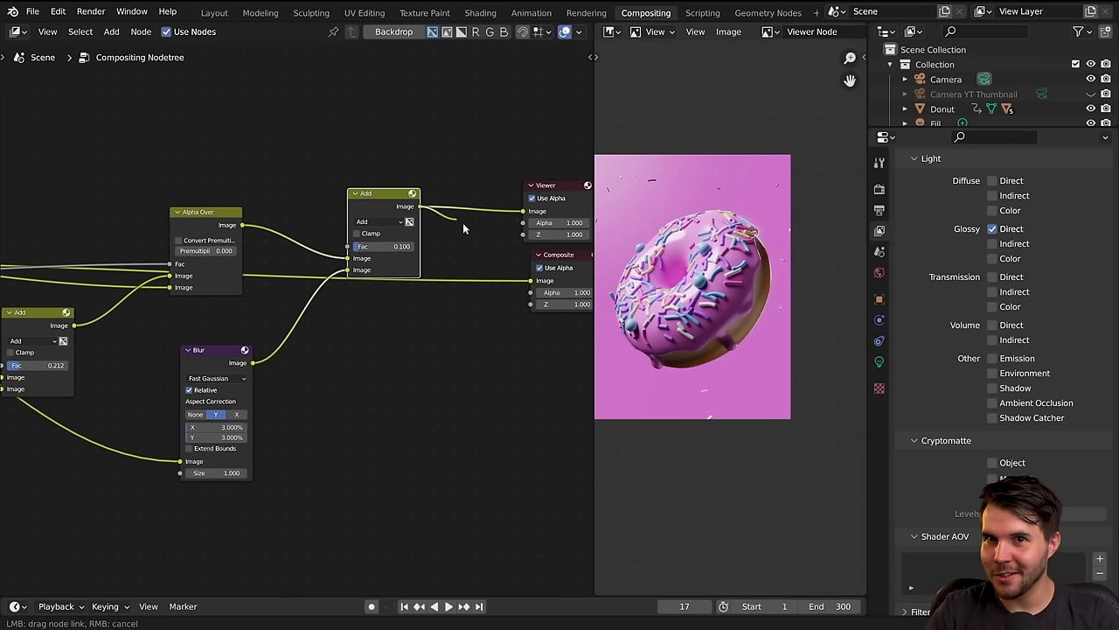
drag(533, 280, 552, 253)
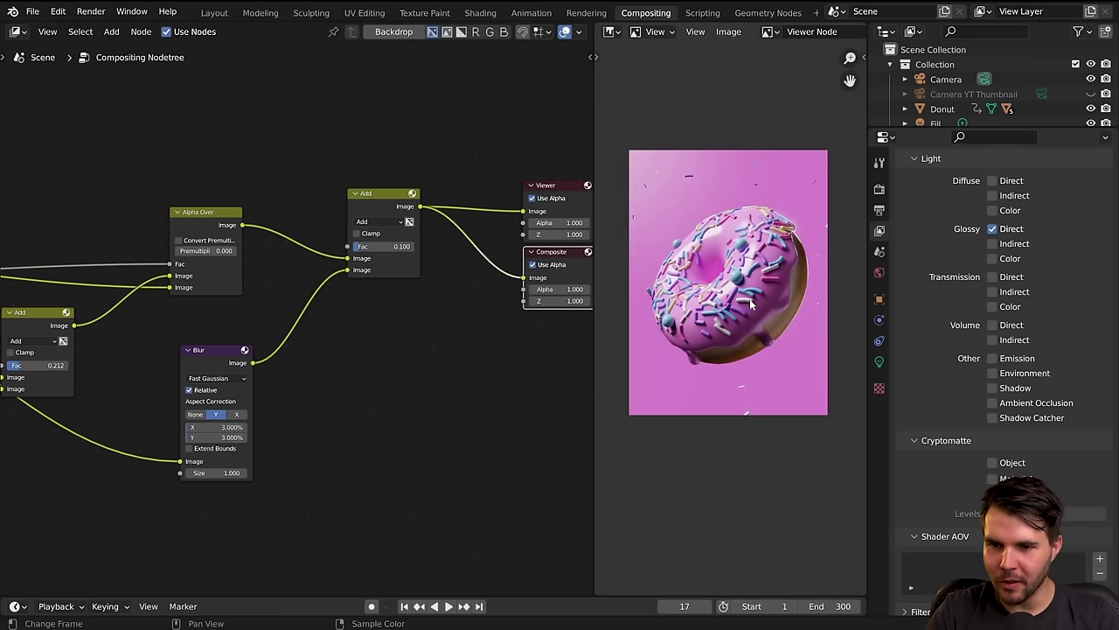
scroll(356, 265, down, 2)
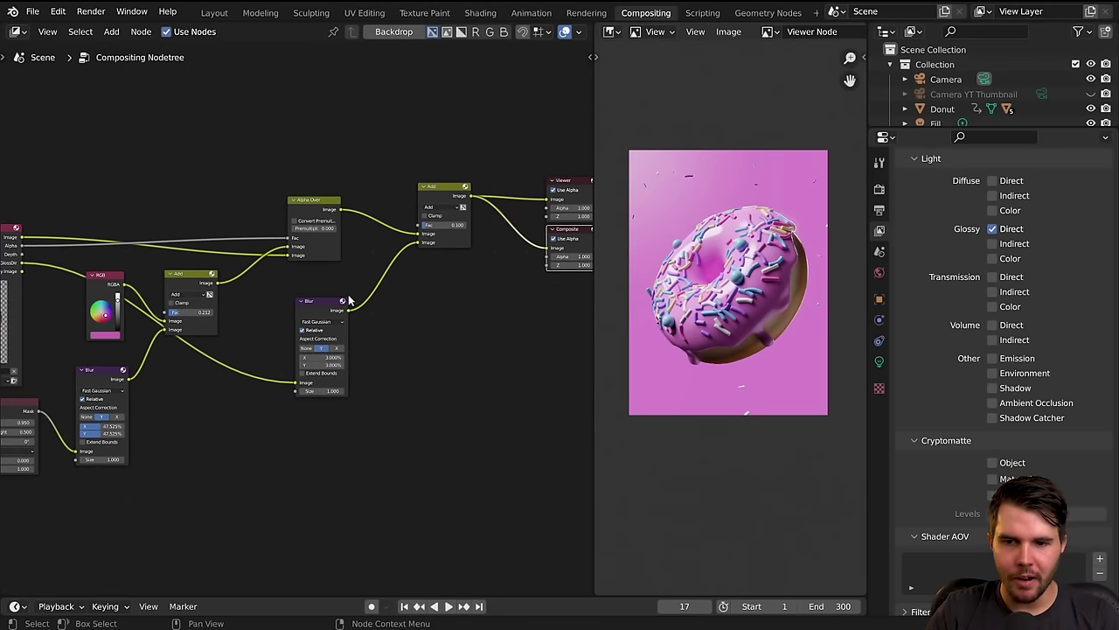
Move the Viewer and Composite nodes together farther away from the final Add node to free space between them.
middle_drag(754, 286, 763, 297)
scroll(763, 297, up, 1)
middle_drag(494, 254, 345, 271)
drag(415, 142, 532, 354)
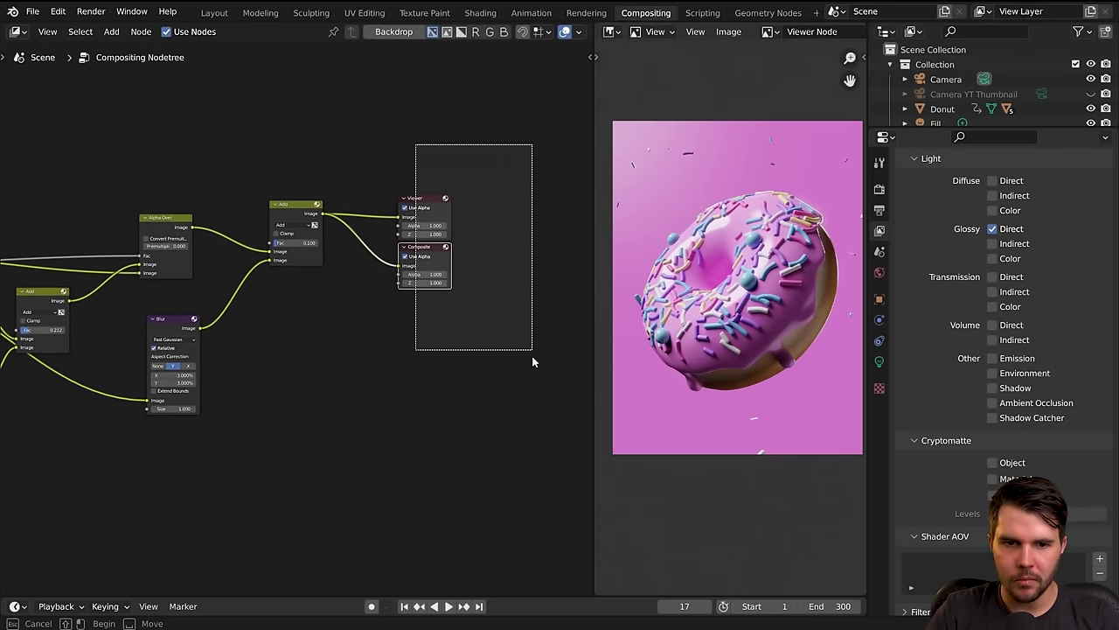
key(g)
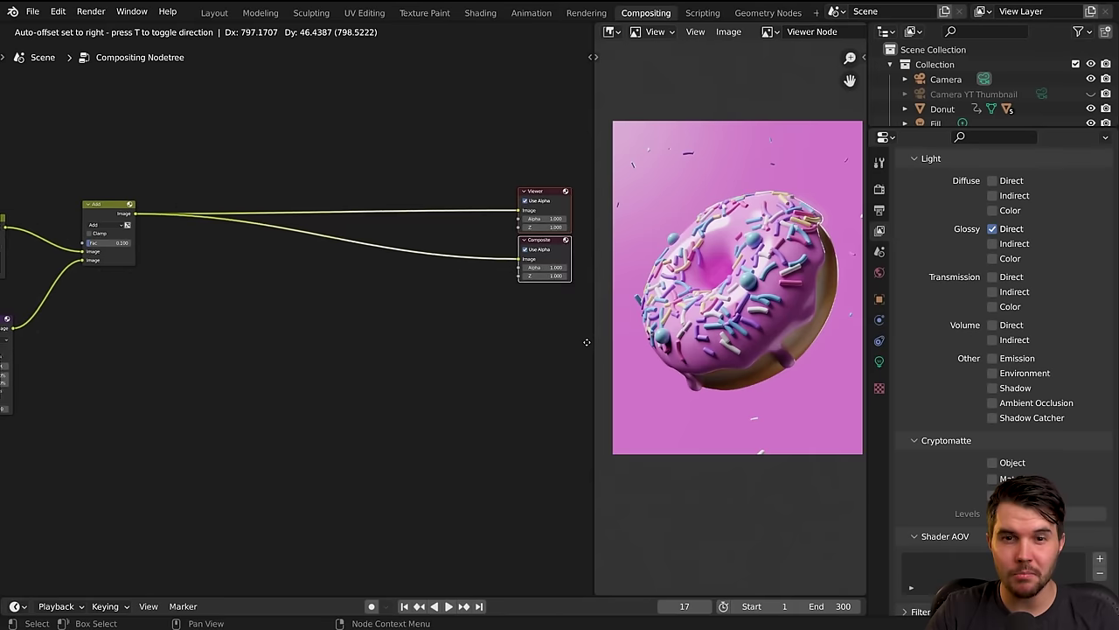
click(485, 342)
middle_drag(293, 293, 408, 305)
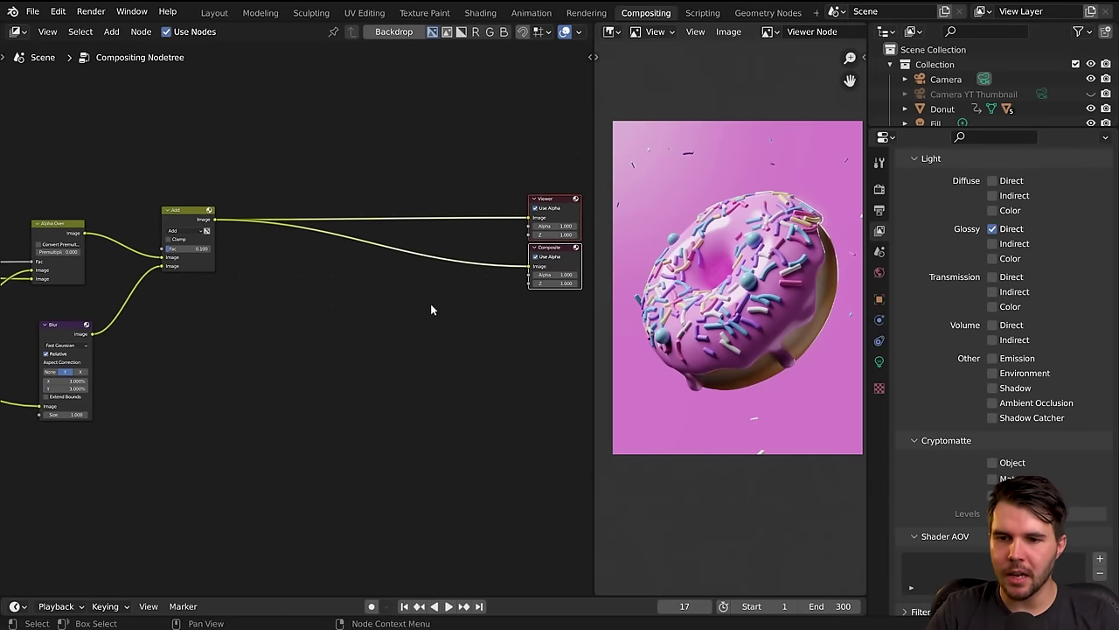
Examine the Use Curves option and its curve under Color Management in the render properties, toggling it to compare.
click(879, 189)
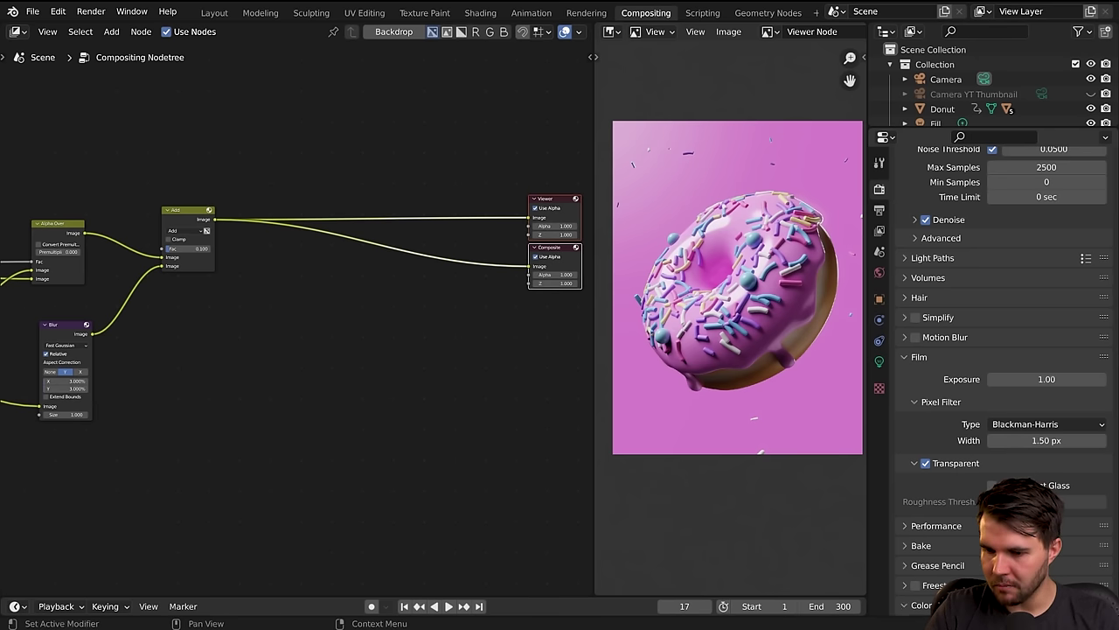
scroll(997, 367, down, 4)
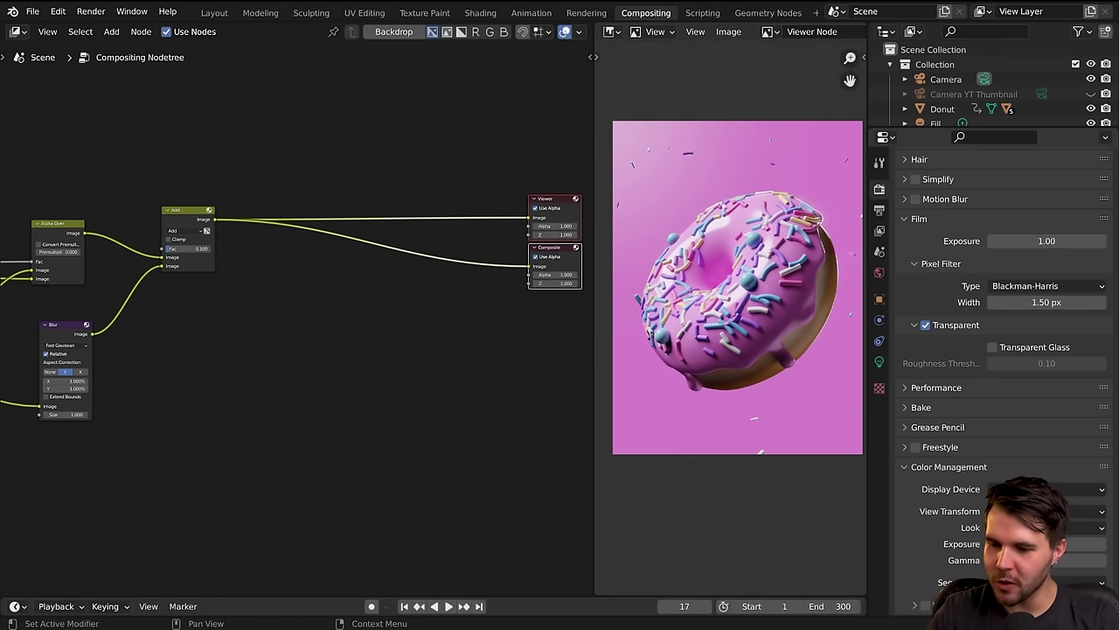
scroll(997, 350, down, 7)
click(915, 357)
click(926, 357)
click(926, 358)
click(926, 358)
click(926, 358)
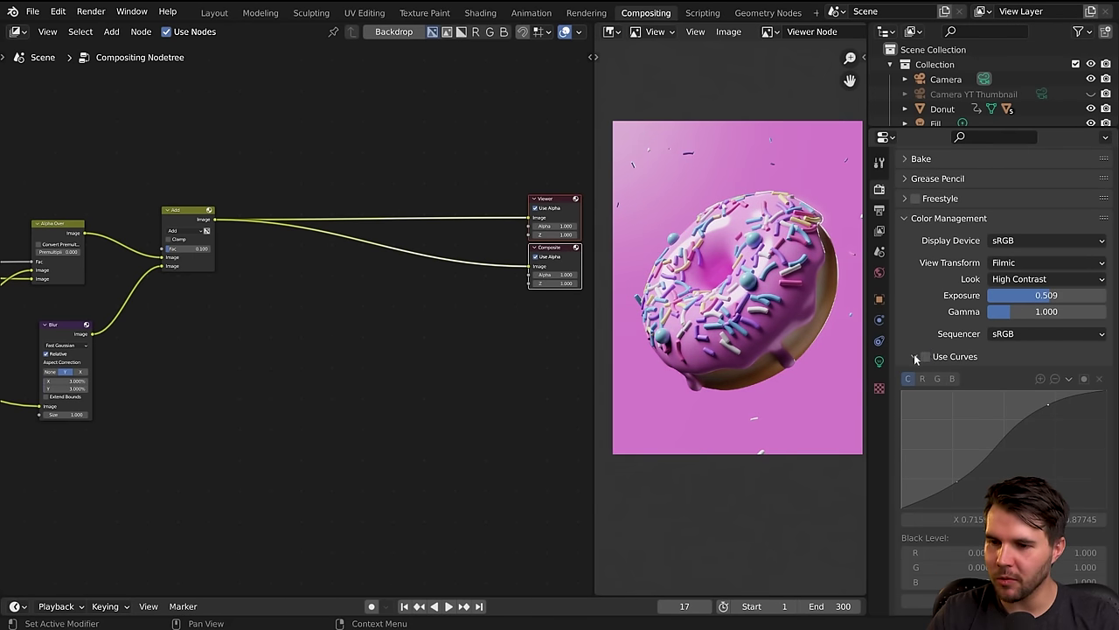
click(915, 357)
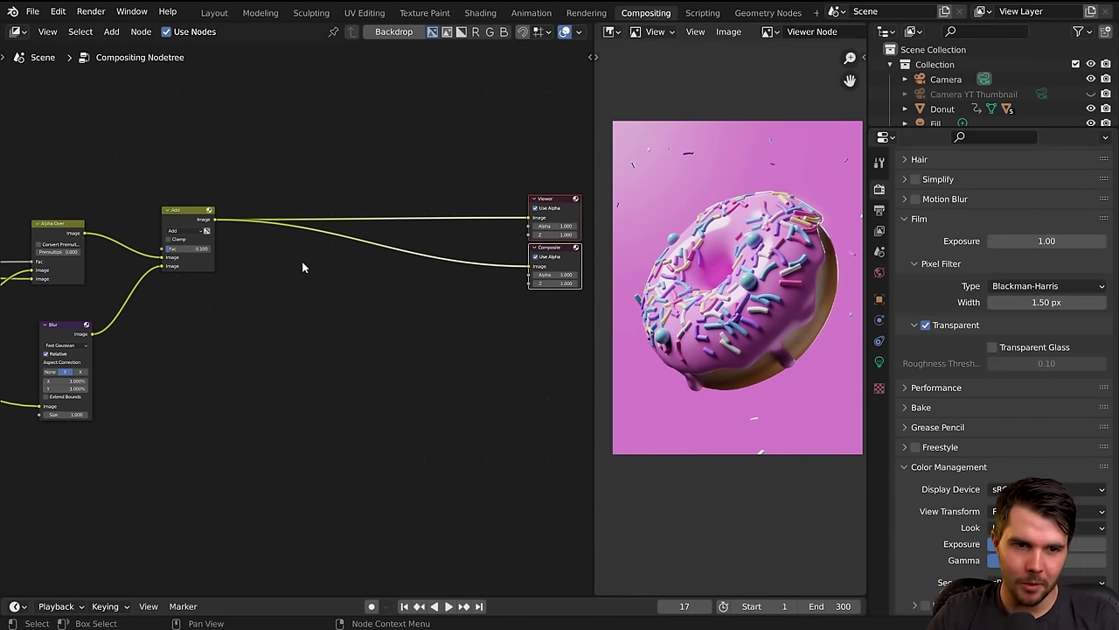
scroll(318, 248, up, 6)
scroll(243, 265, down, 3)
click(262, 265)
middle_drag(301, 262, 212, 262)
key(shift+a)
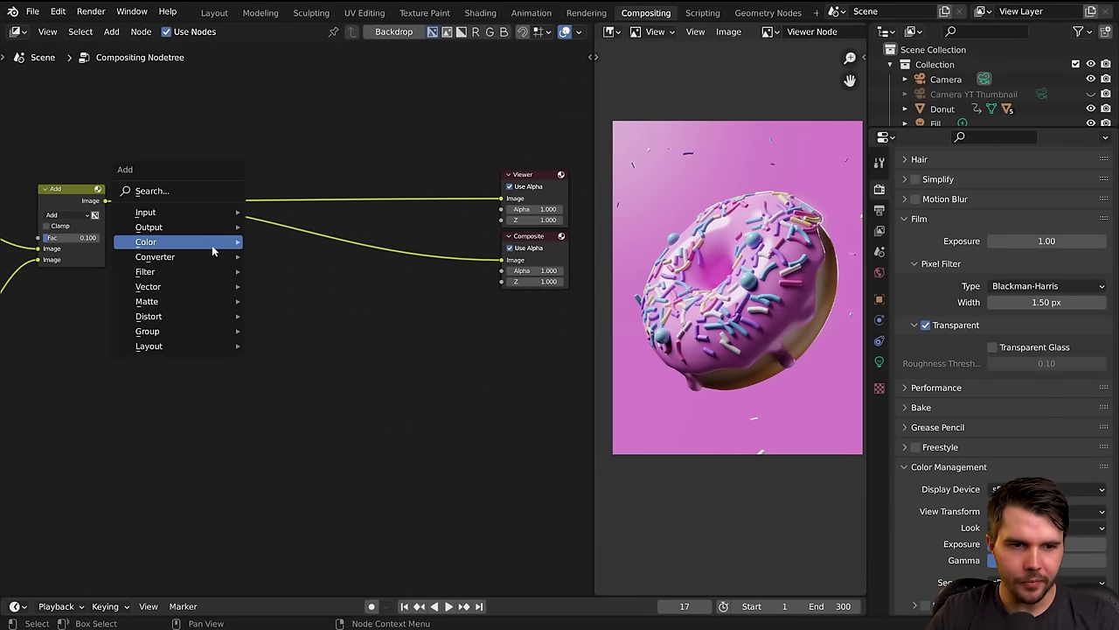
key(Escape)
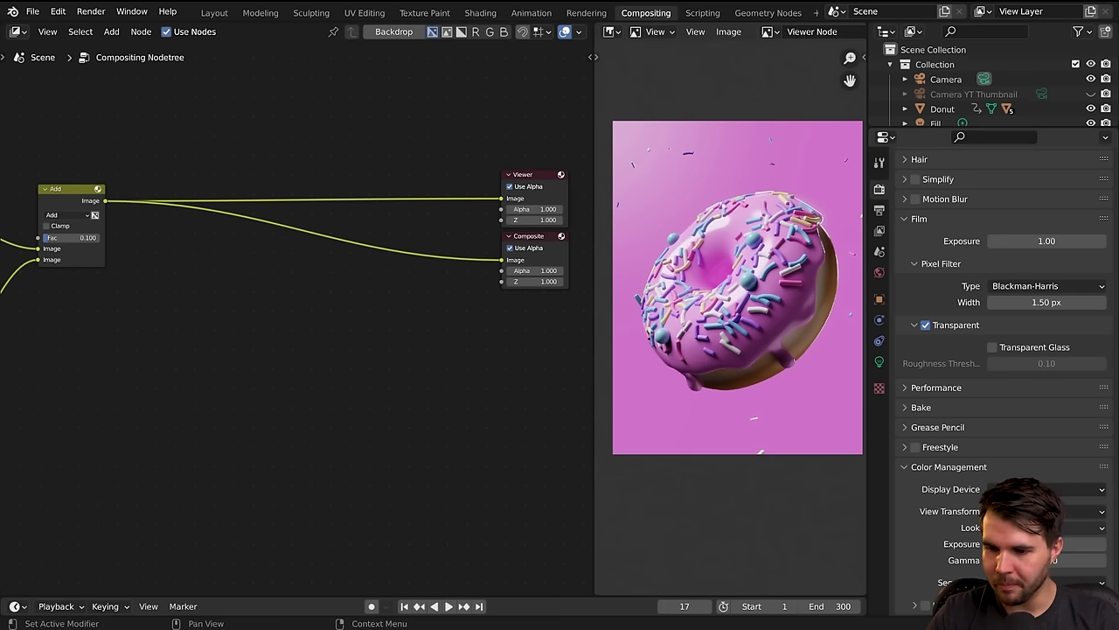
key(shift+a)
mouse_move(222, 159)
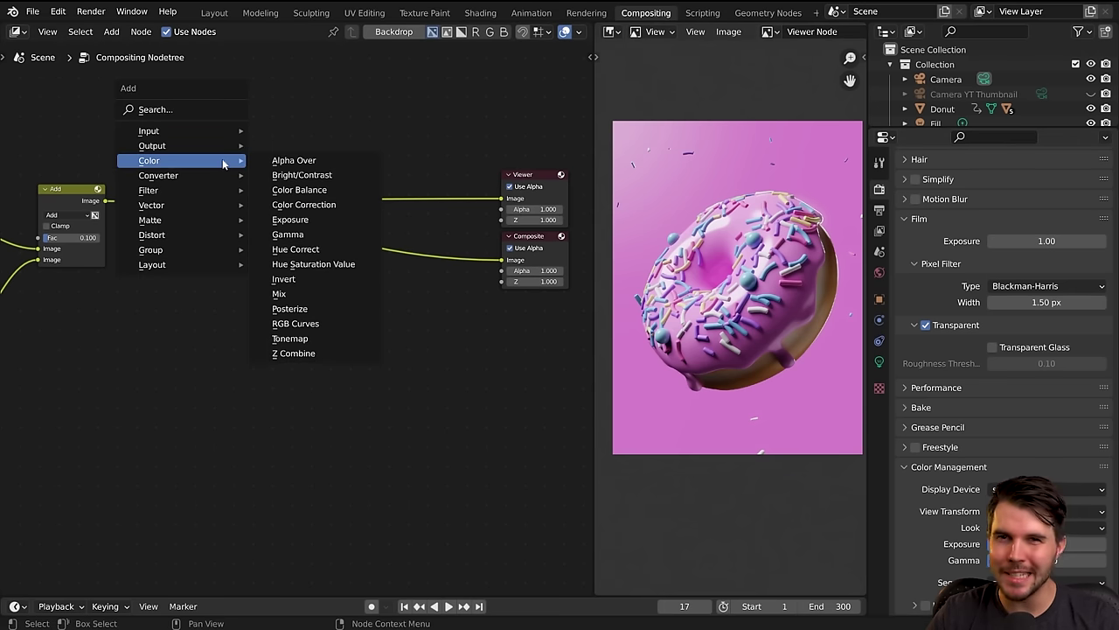
key(Escape)
Try a different contrast Look in Color Management and restore High Contrast.
click(1046, 528)
click(1023, 445)
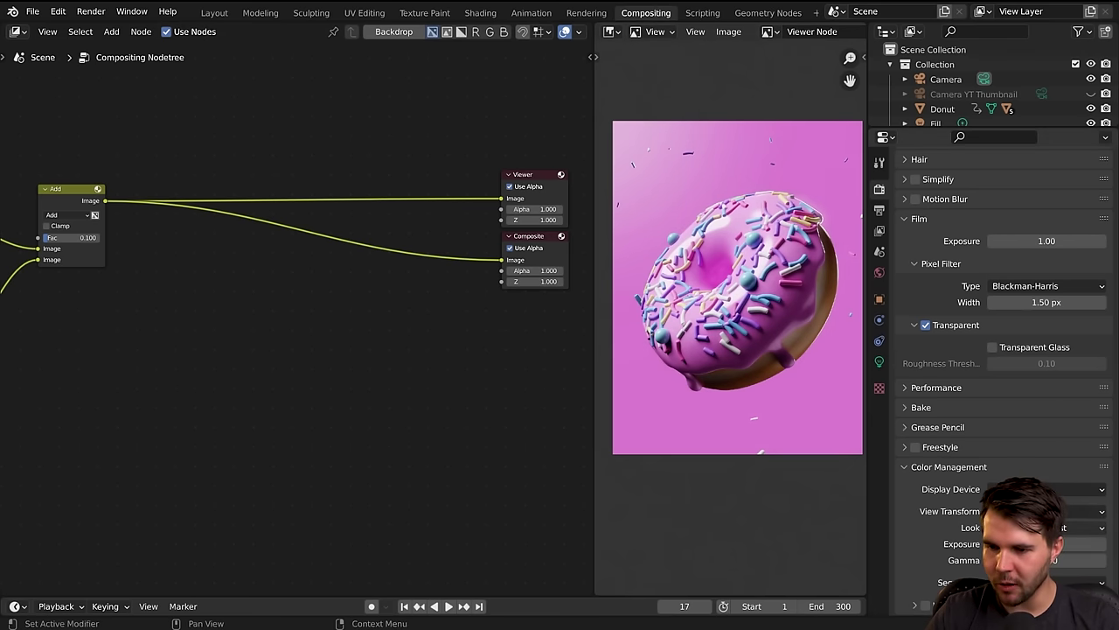
click(1041, 528)
click(1041, 477)
Add a Color Balance node on the link between the final Add node and the Viewer.
key(shift+a)
mouse_move(268, 204)
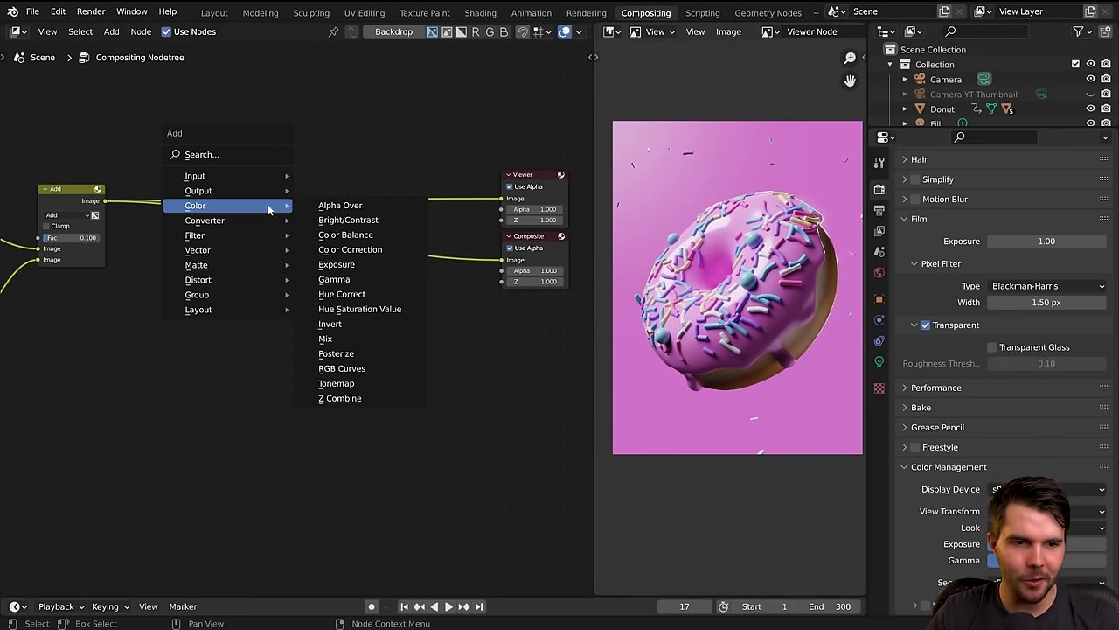
click(381, 238)
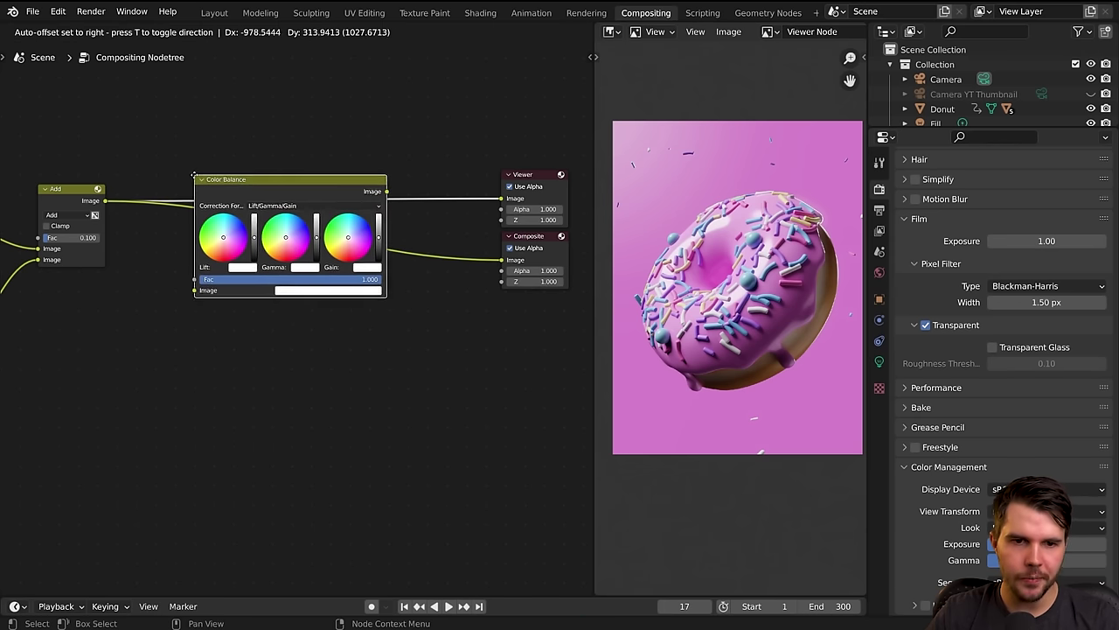
click(189, 177)
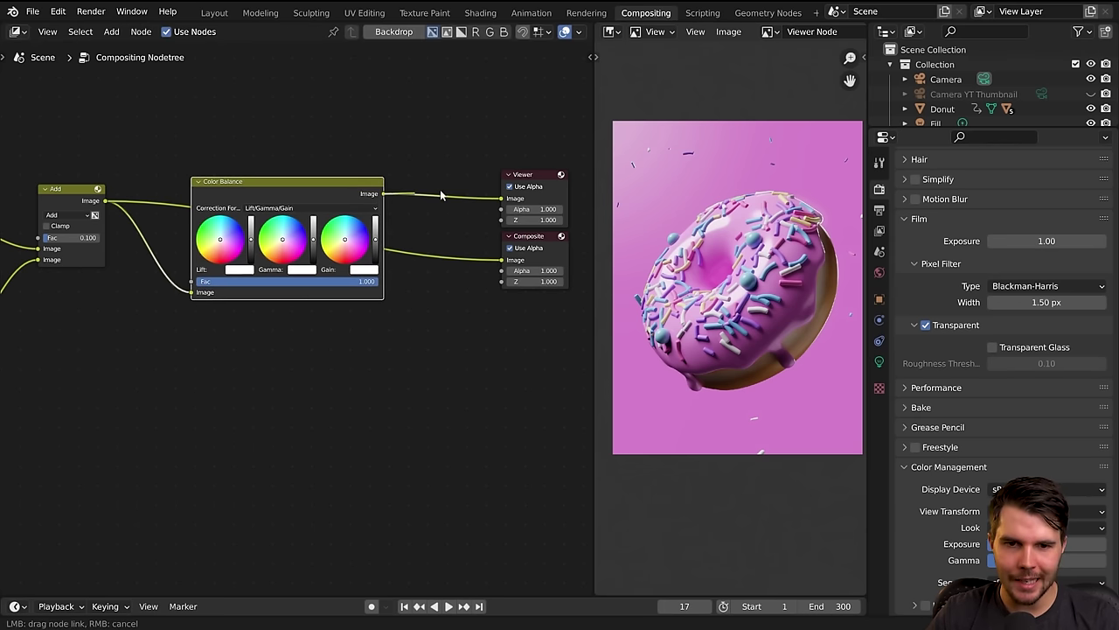
Feed the Color Balance output into the Composite node as well, and stack the Viewer and Composite nodes beside it.
click(532, 173)
drag(532, 164, 502, 261)
drag(549, 233, 516, 204)
click(524, 205)
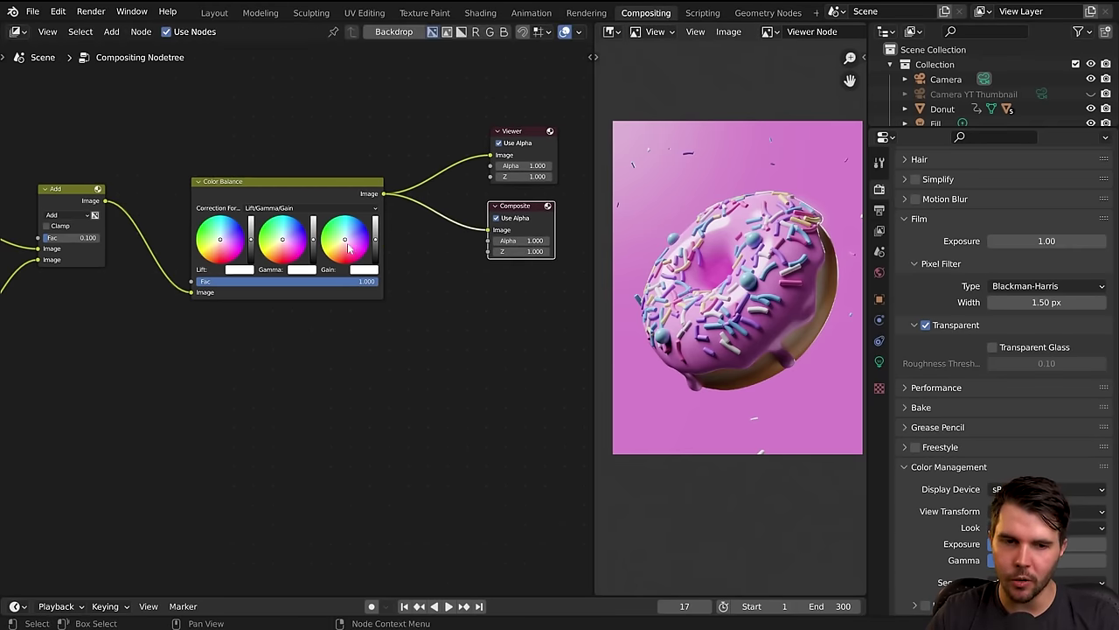
Try warm and green tints on the Color Balance node's Lift, and reset Lift to white.
scroll(350, 248, up, 4)
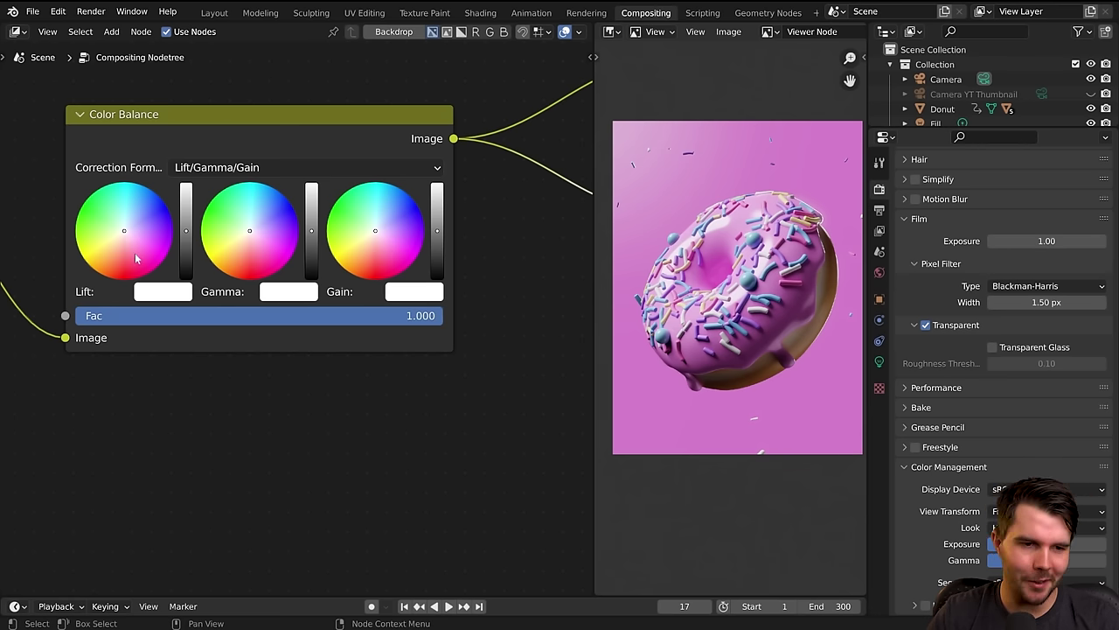
click(116, 242)
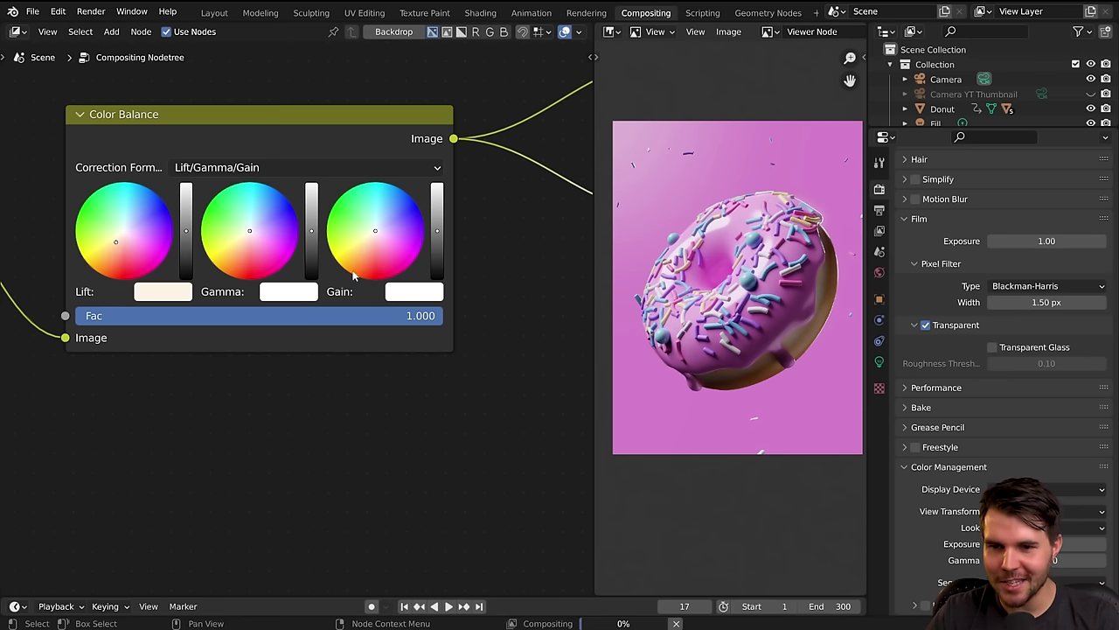
drag(144, 255, 100, 223)
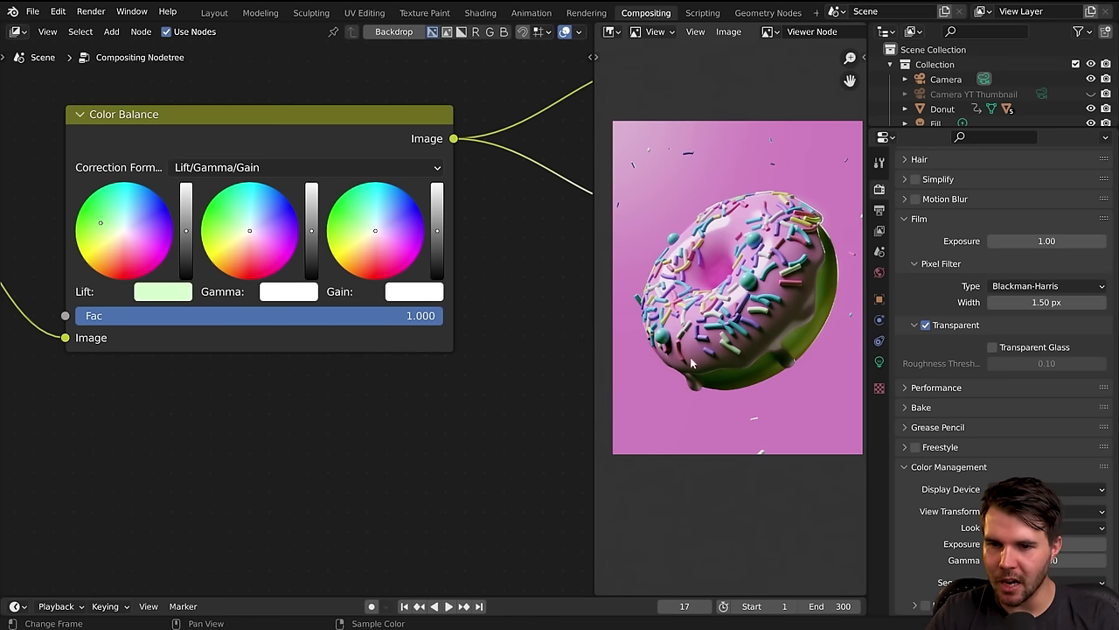
click(172, 288)
click(229, 225)
click(246, 243)
drag(246, 244, 144, 243)
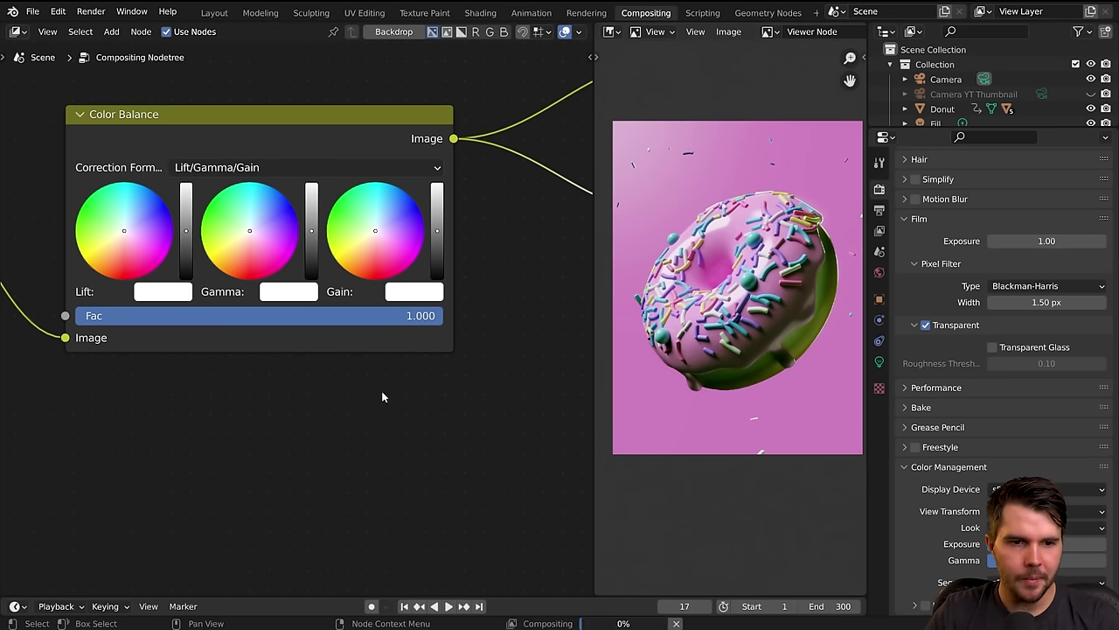
Experiment with the Gamma and Gain corrections of the Color Balance node, raising the Gamma brightness slightly.
drag(295, 230, 271, 243)
click(285, 287)
click(421, 293)
click(445, 117)
drag(453, 120, 468, 99)
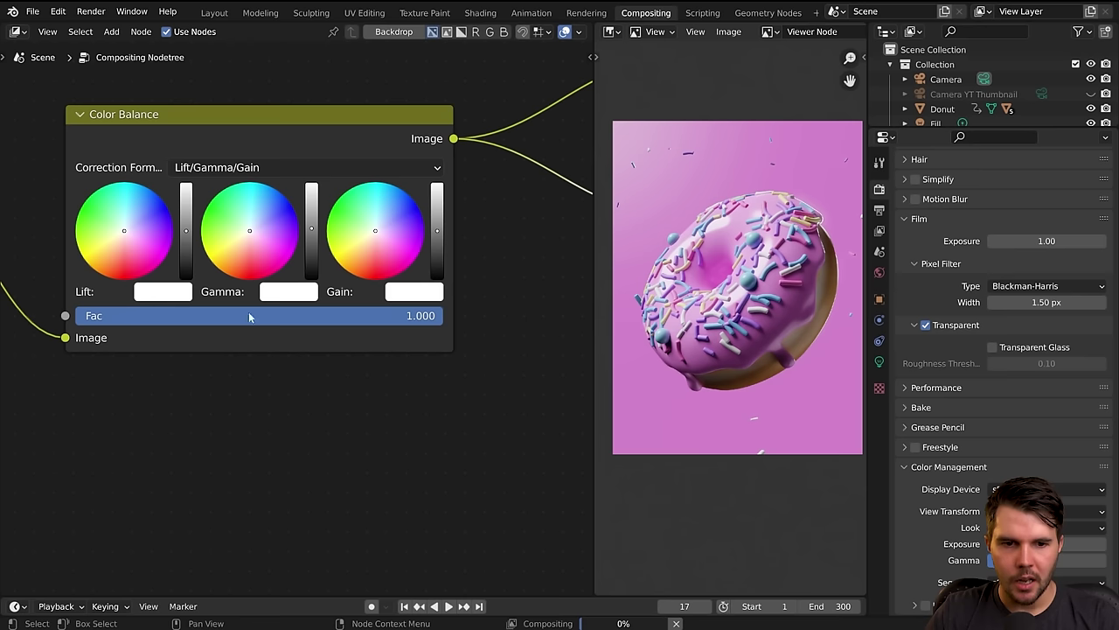
Switch the Color Balance node's correction formula to Offset/Power/Slope (ASC-CDL).
click(261, 169)
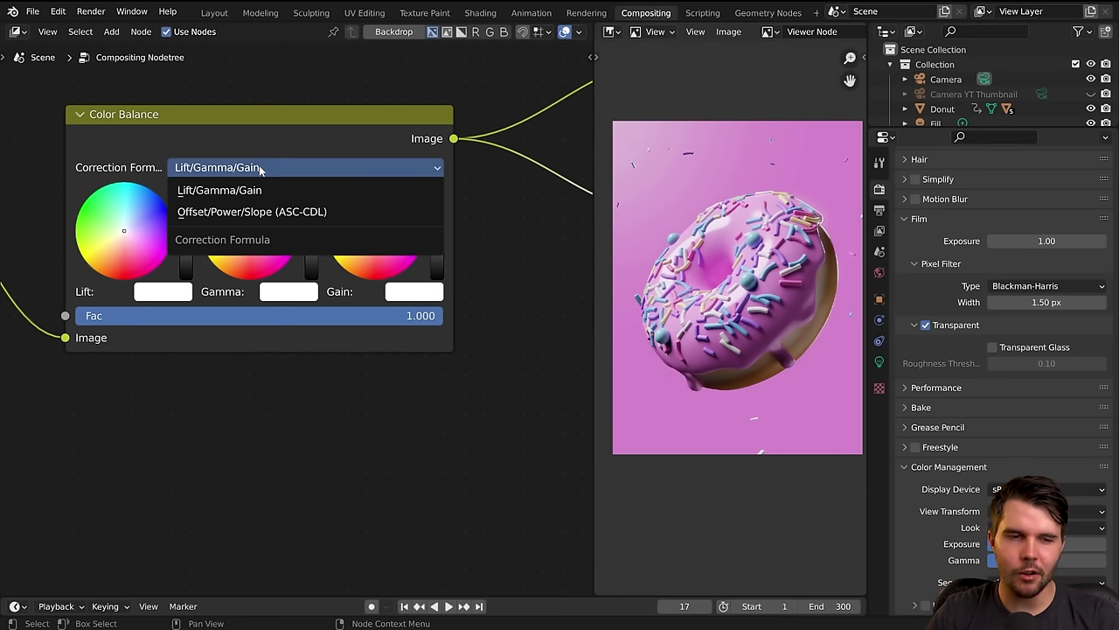
click(222, 215)
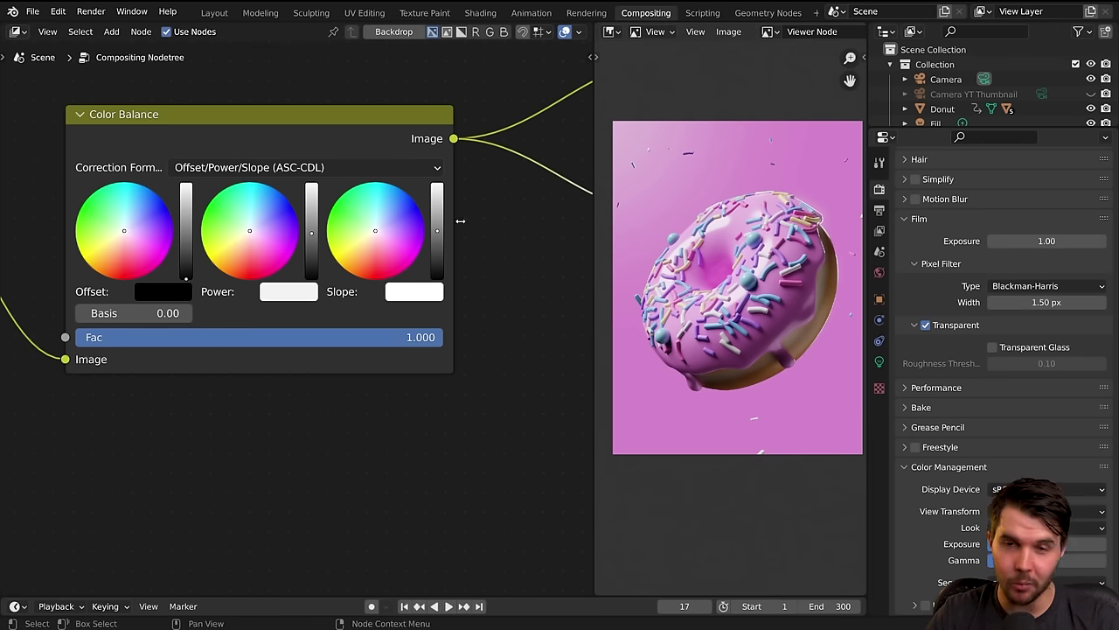
scroll(174, 230, up, 4)
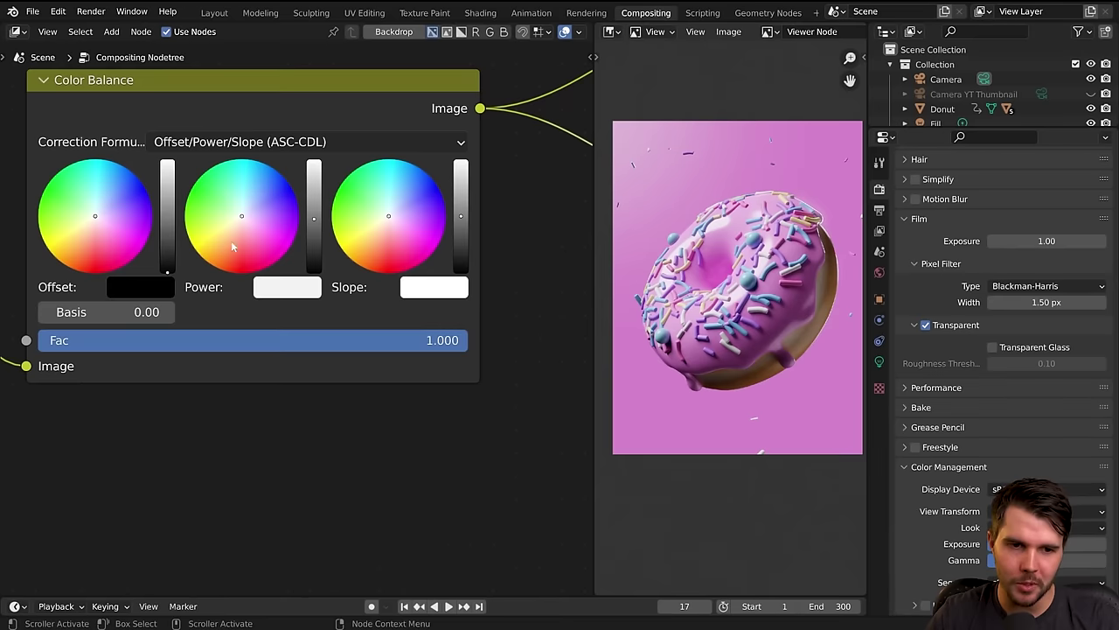
middle_drag(302, 302, 299, 311)
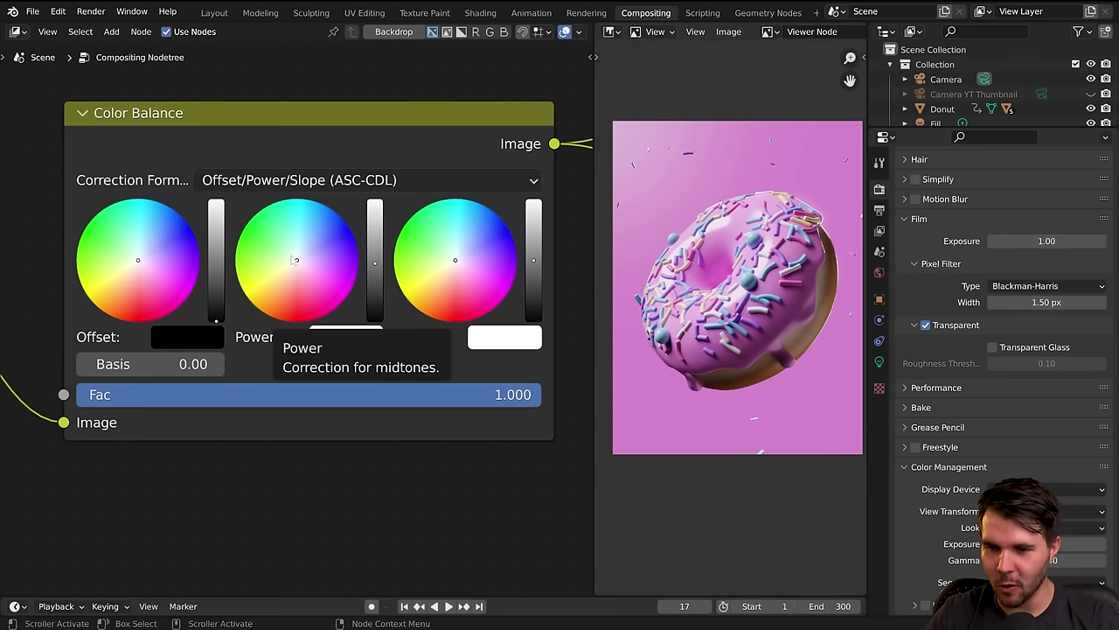
Try strong green and yellow tints on the Color Balance node's Power colour.
drag(295, 260, 291, 257)
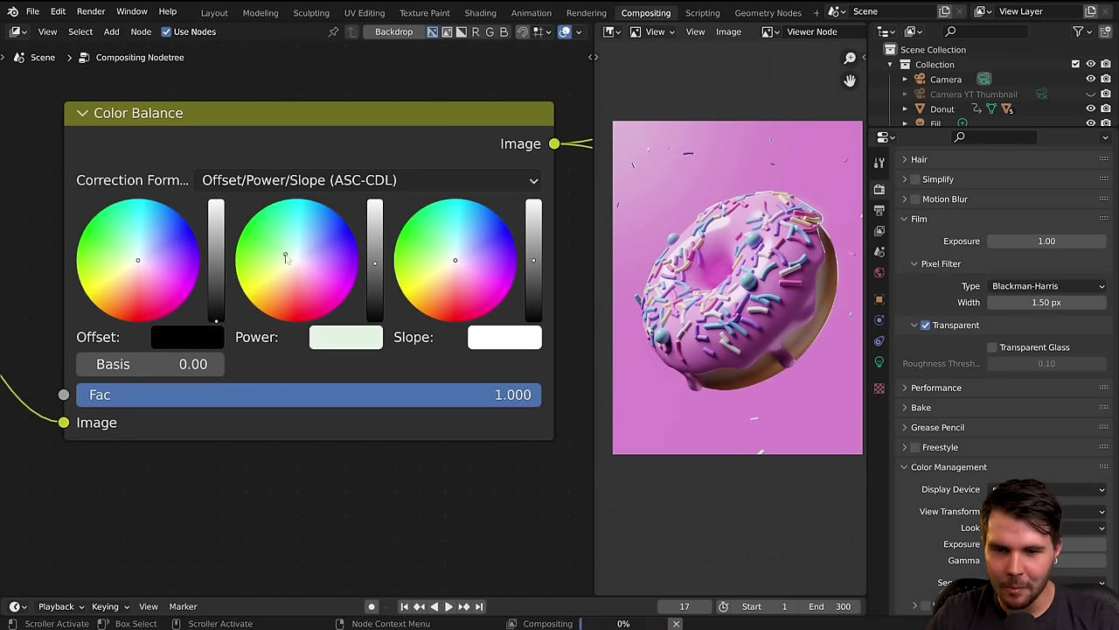
drag(288, 258, 253, 241)
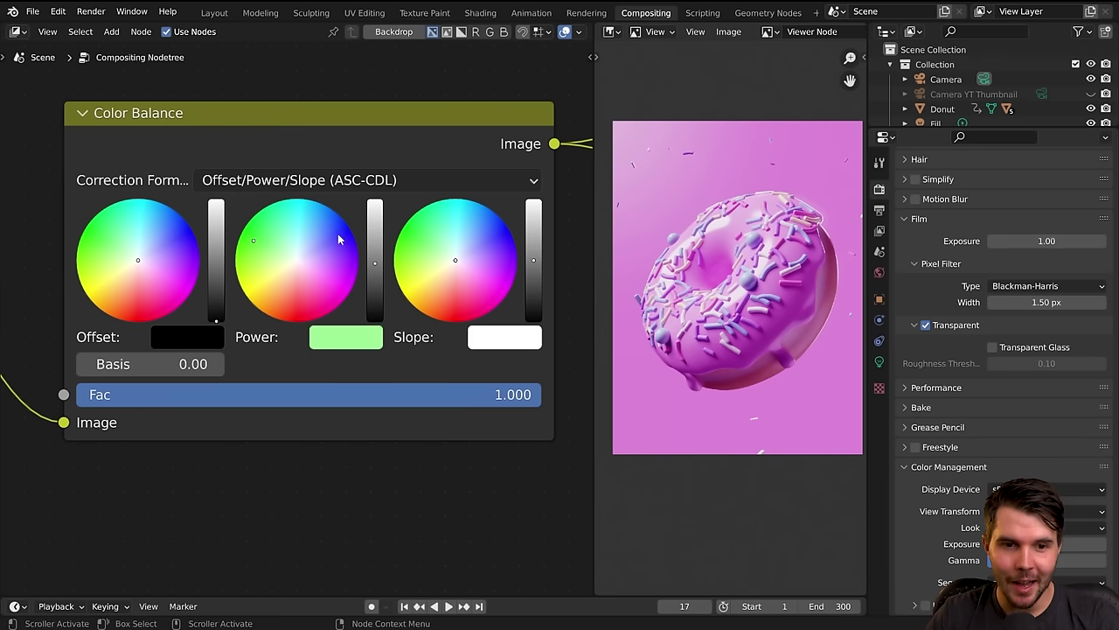
click(256, 290)
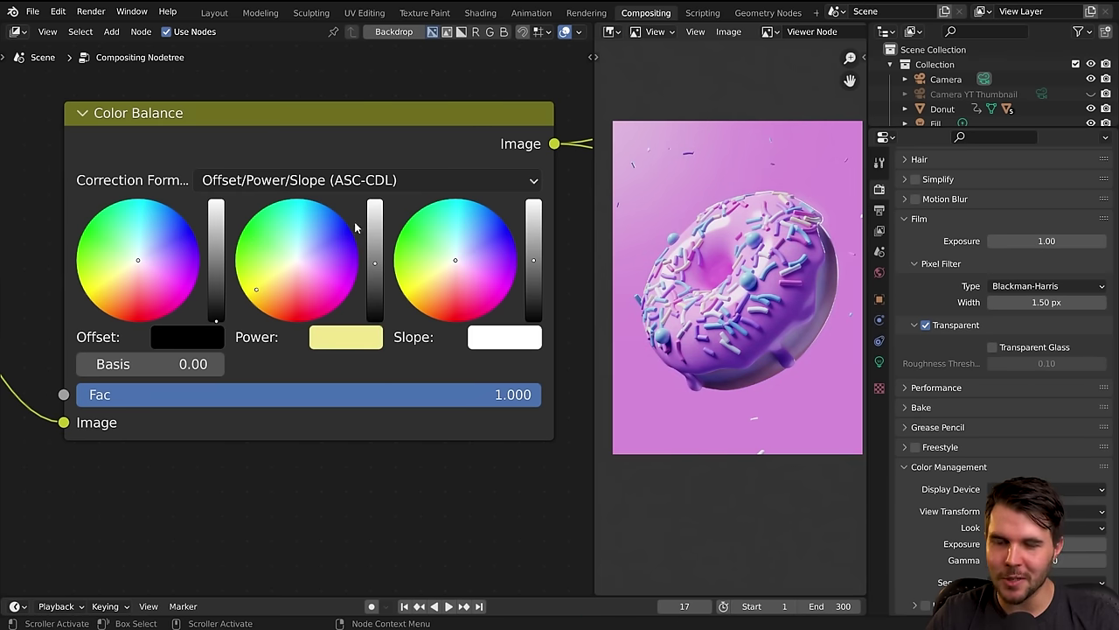
Give the Power colour a faint green tint near the wheel's centre and raise its brightness slightly.
click(281, 255)
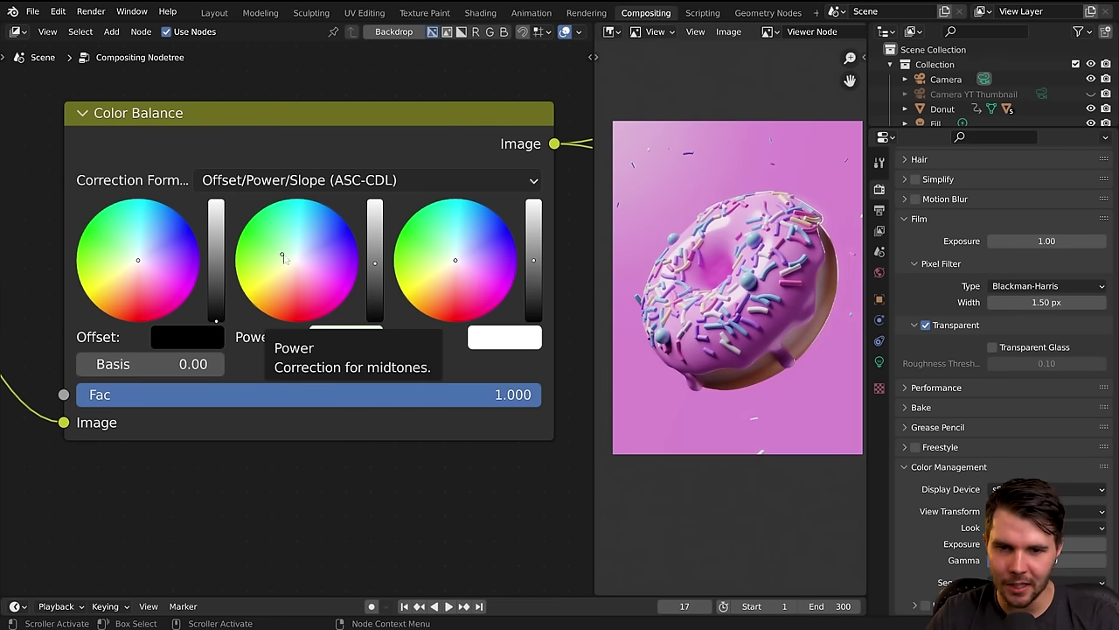
click(287, 255)
drag(283, 253, 286, 255)
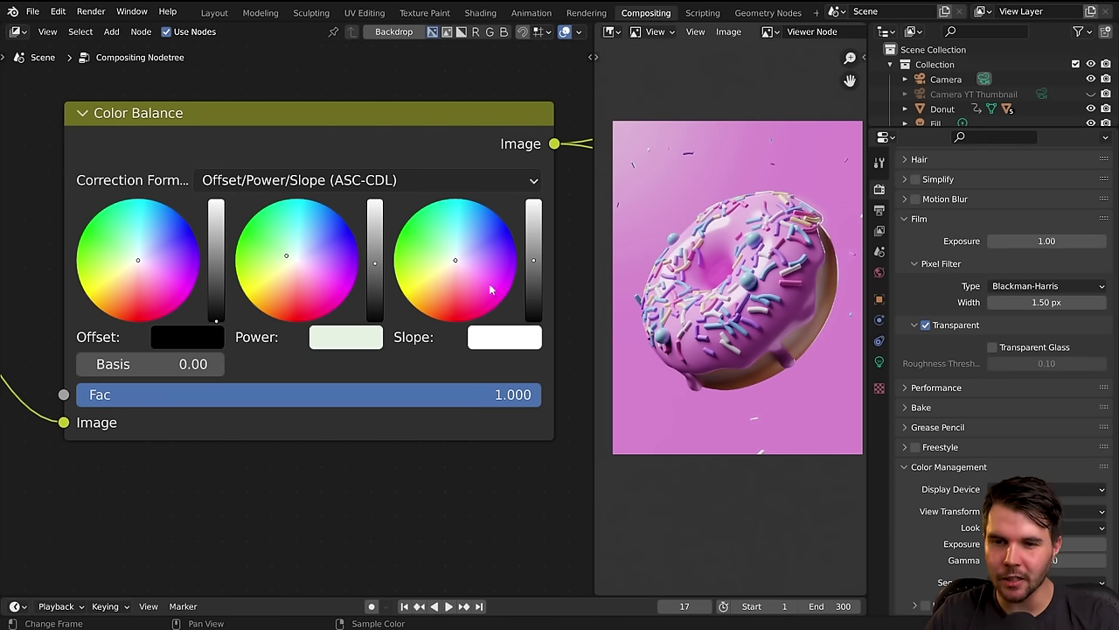
click(376, 258)
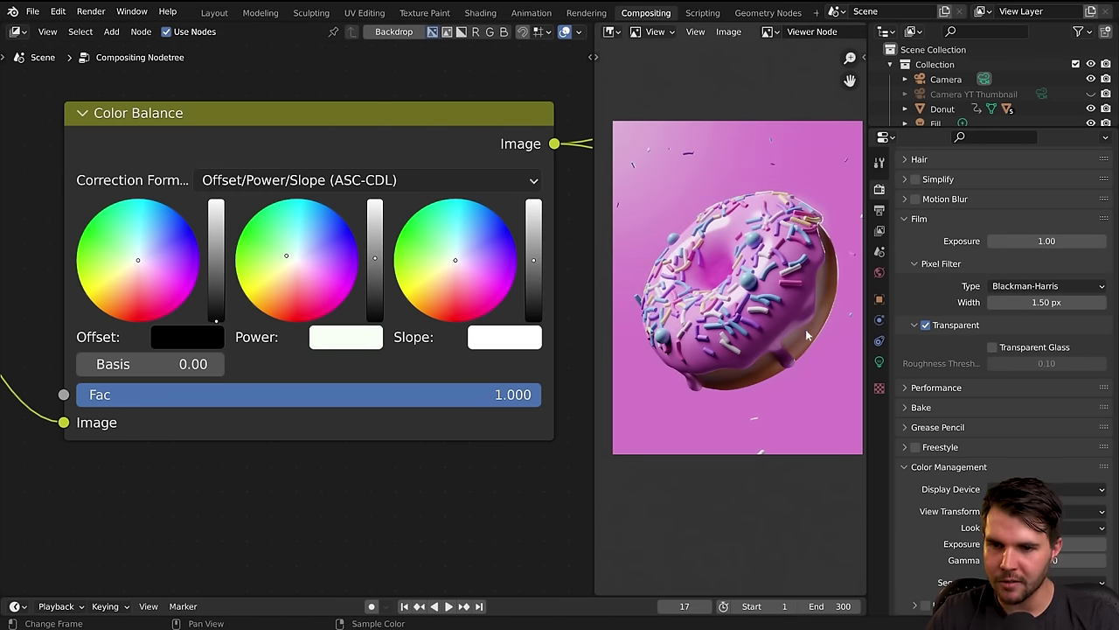
Select the Fill light and switch to the Layout workspace.
click(936, 122)
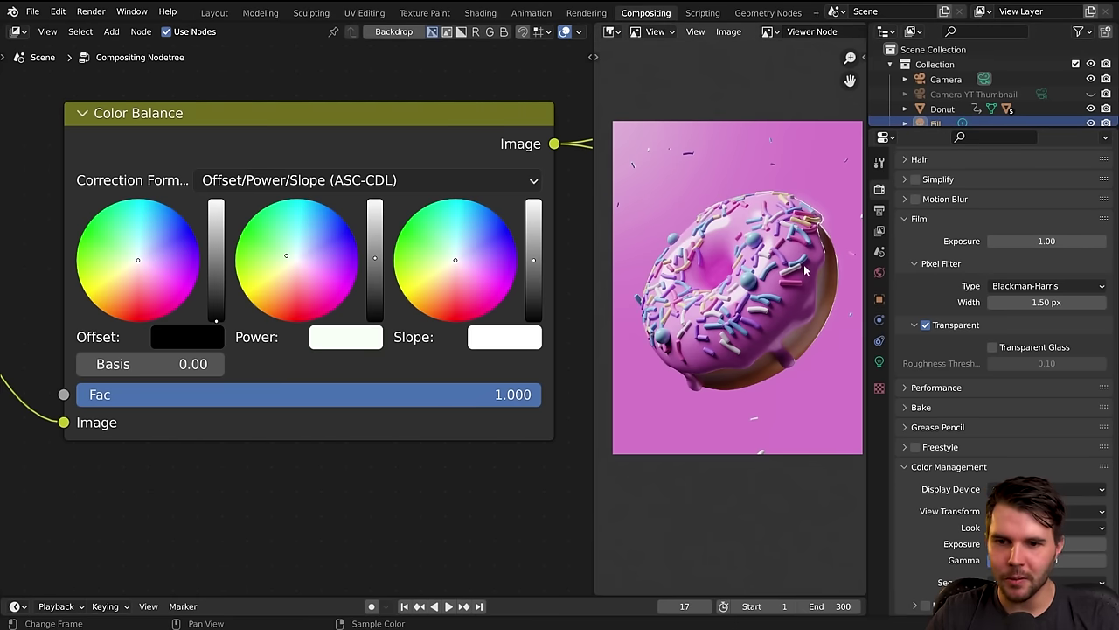
scroll(805, 272, down, 3)
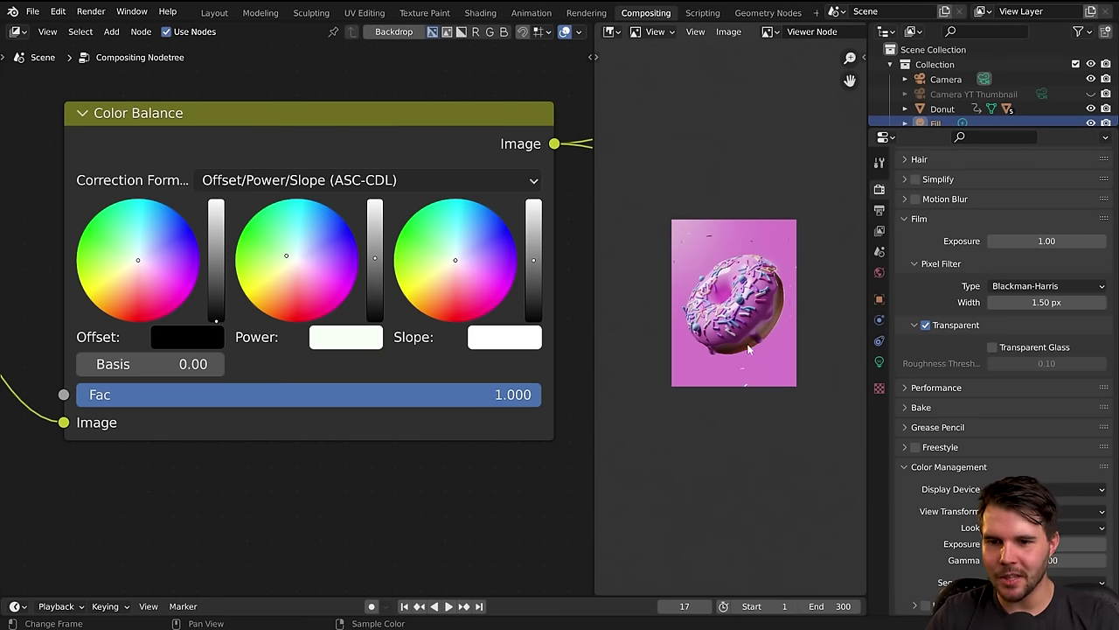
scroll(785, 306, up, 3)
click(220, 15)
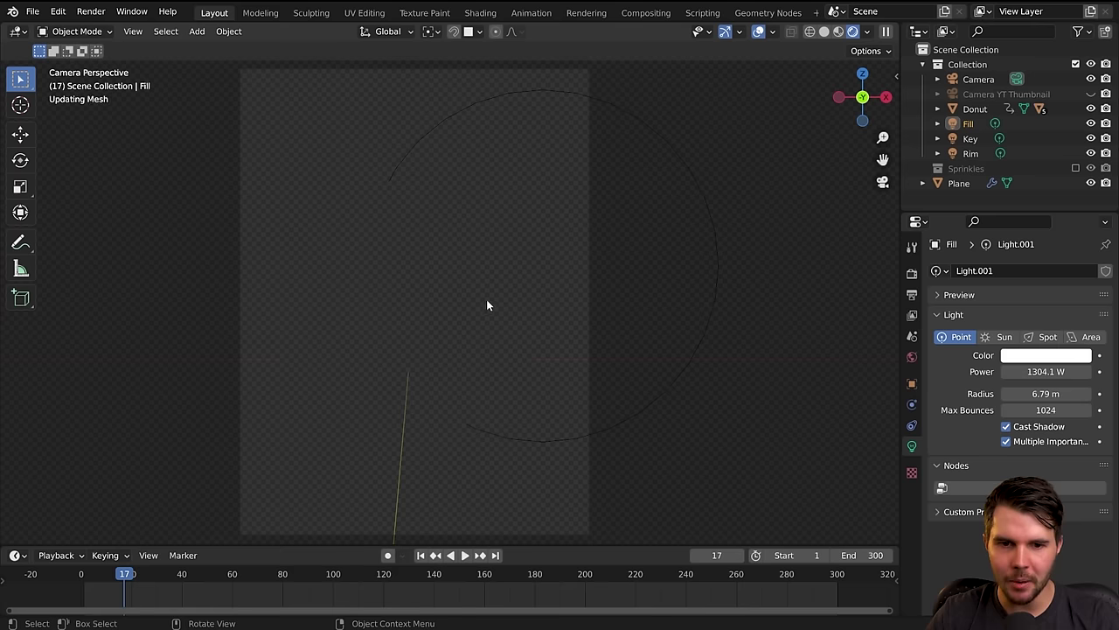
Switch to a solid-shaded top view and move the Fill light along the Y axis toward the front of the scene.
middle_drag(834, 296, 558, 364)
scroll(562, 363, down, 6)
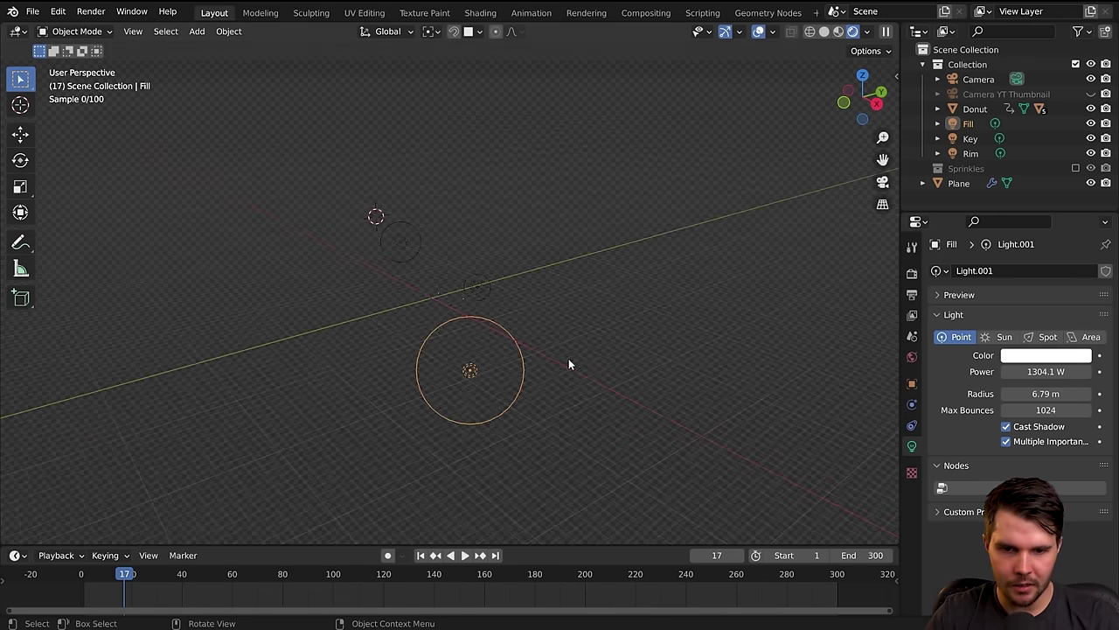
key(KP_7)
scroll(569, 341, up, 3)
scroll(569, 336, up, 2)
key(z)
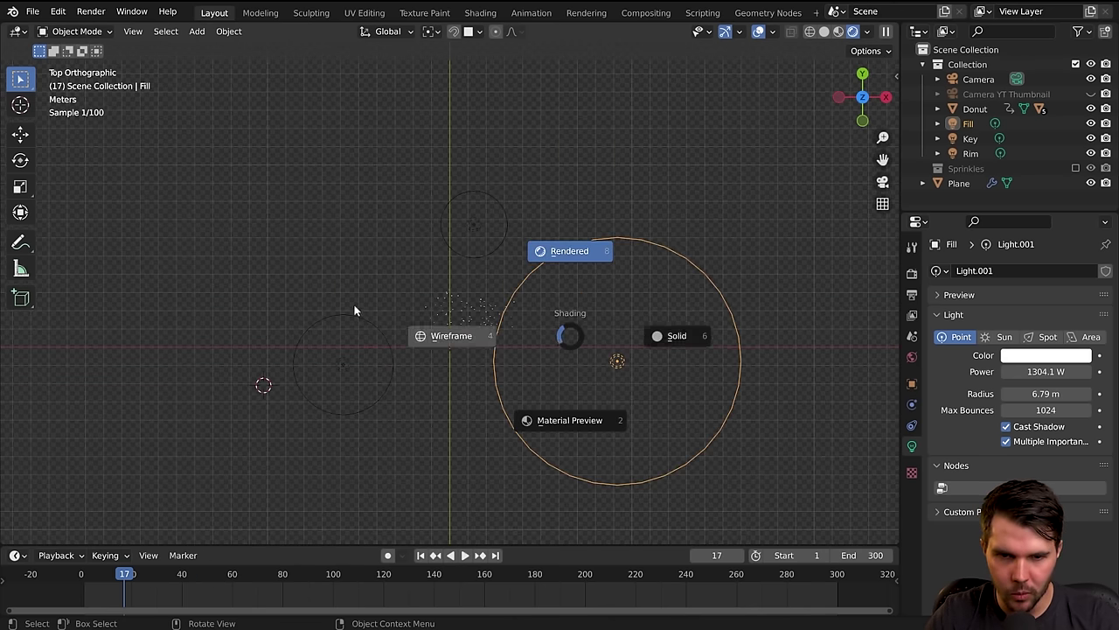
click(736, 350)
shift+middle_drag(715, 361, 641, 257)
scroll(641, 256, up, 1)
scroll(584, 248, up, 3)
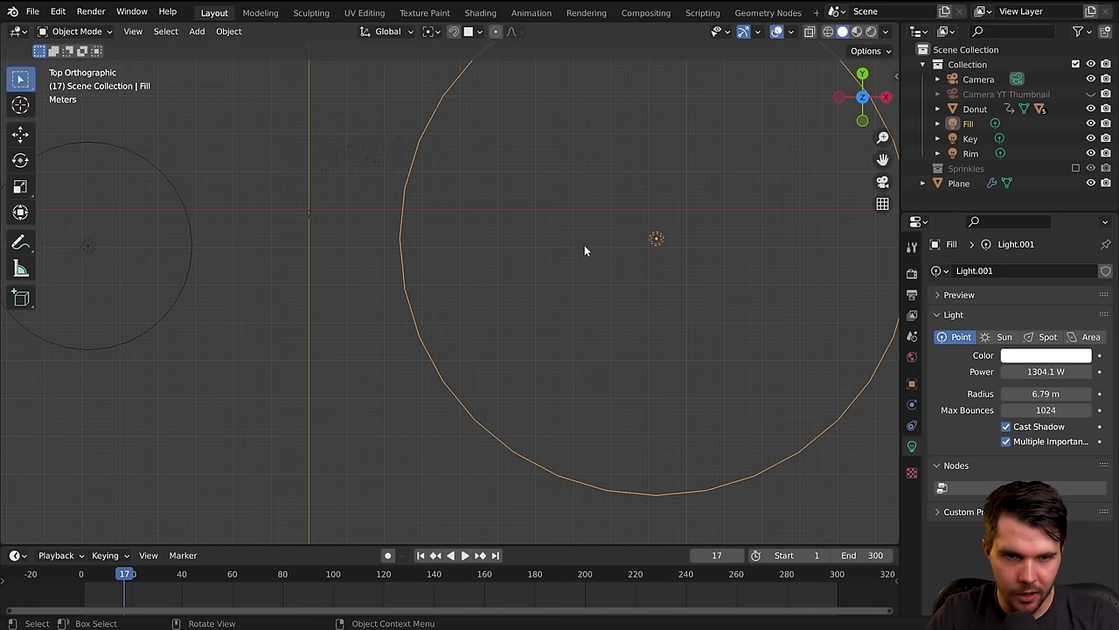
key(g)
key(y)
click(586, 326)
Move the Fill light slightly lower and inward in the front view, then show the rendered camera view.
key(KP_1)
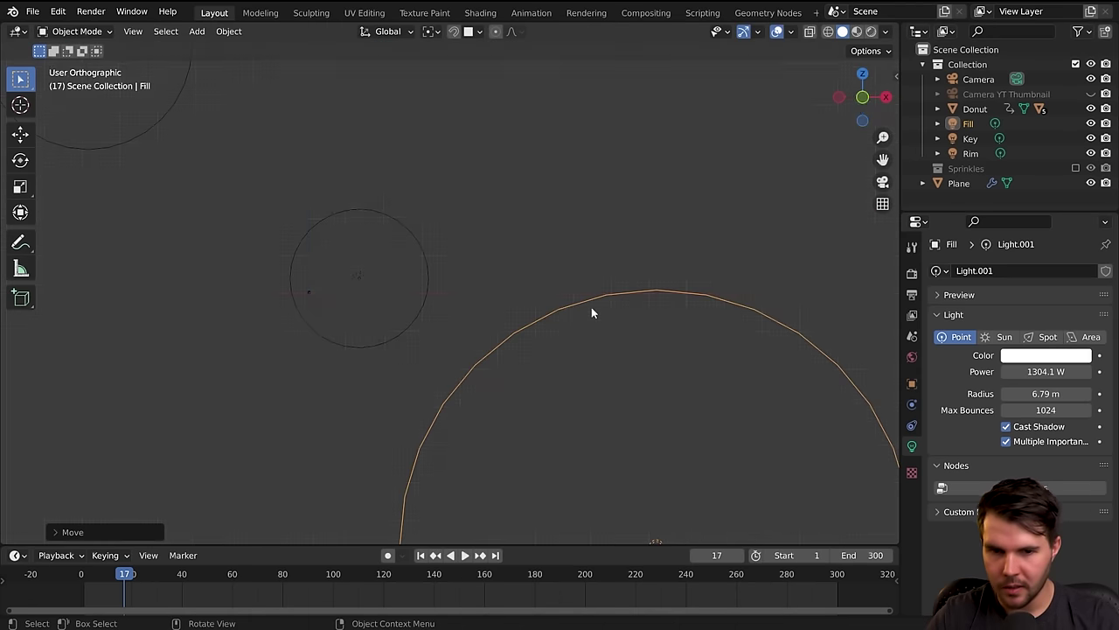
key(g)
click(552, 356)
key(z)
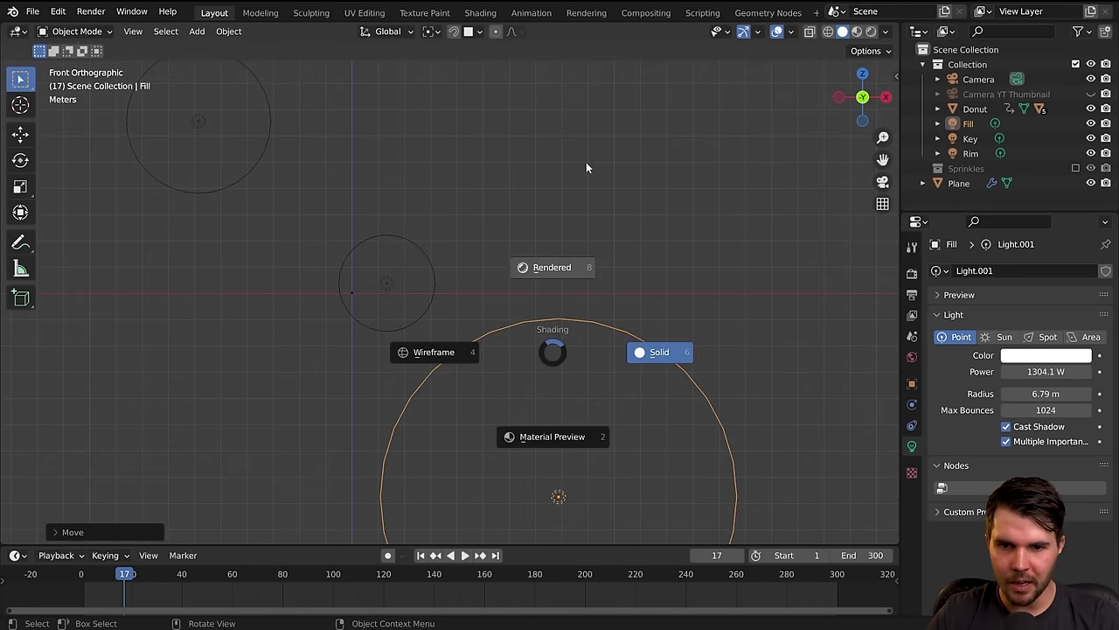
click(586, 162)
key(KP_0)
scroll(511, 274, up, 3)
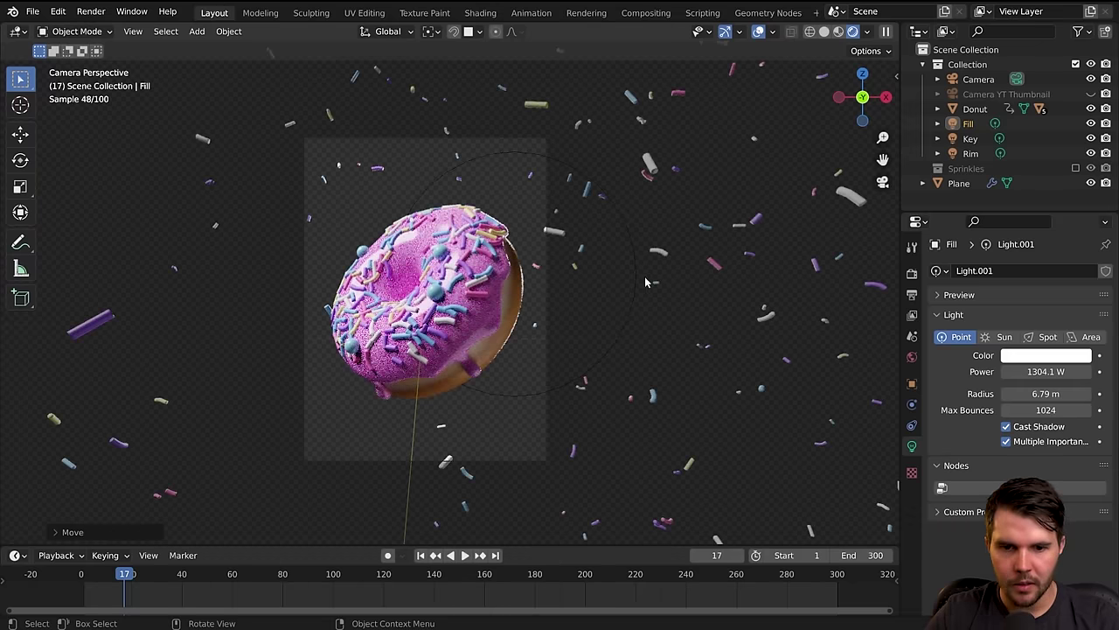
Set the Fill light's radius to 7.33 m and its colour to light pink with hue 0.820 and saturation 0.362.
drag(1040, 393, 1066, 393)
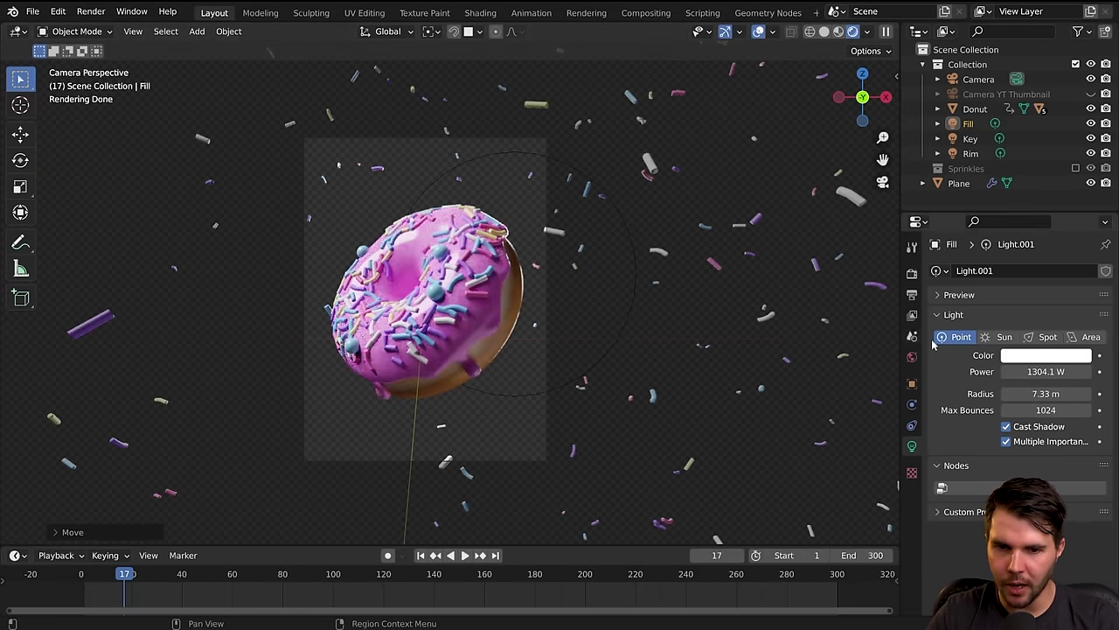
click(1045, 355)
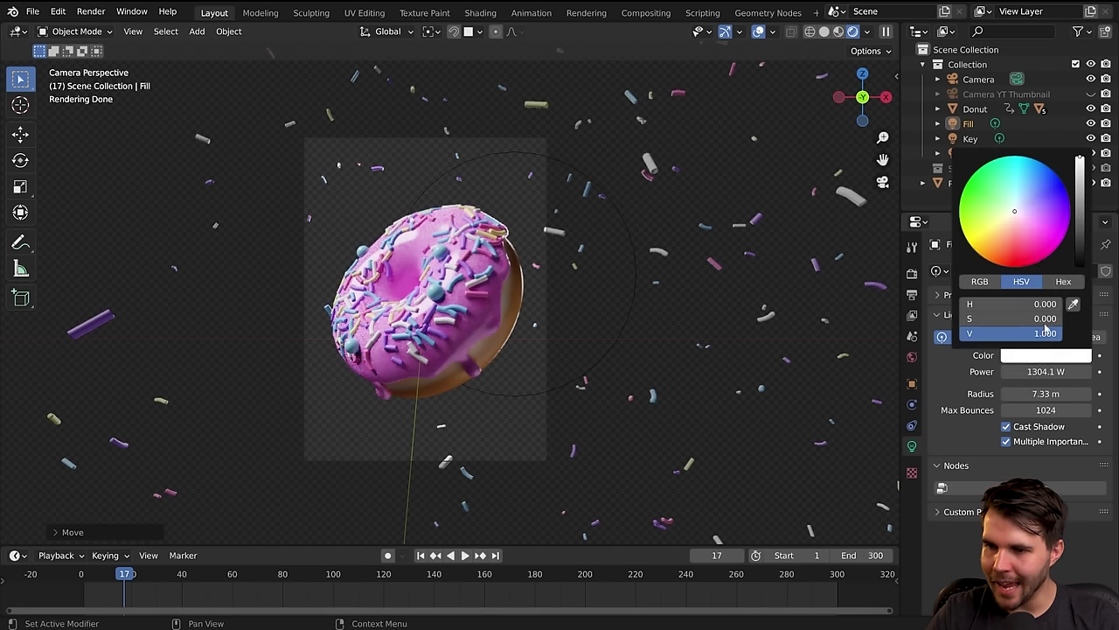
click(1026, 222)
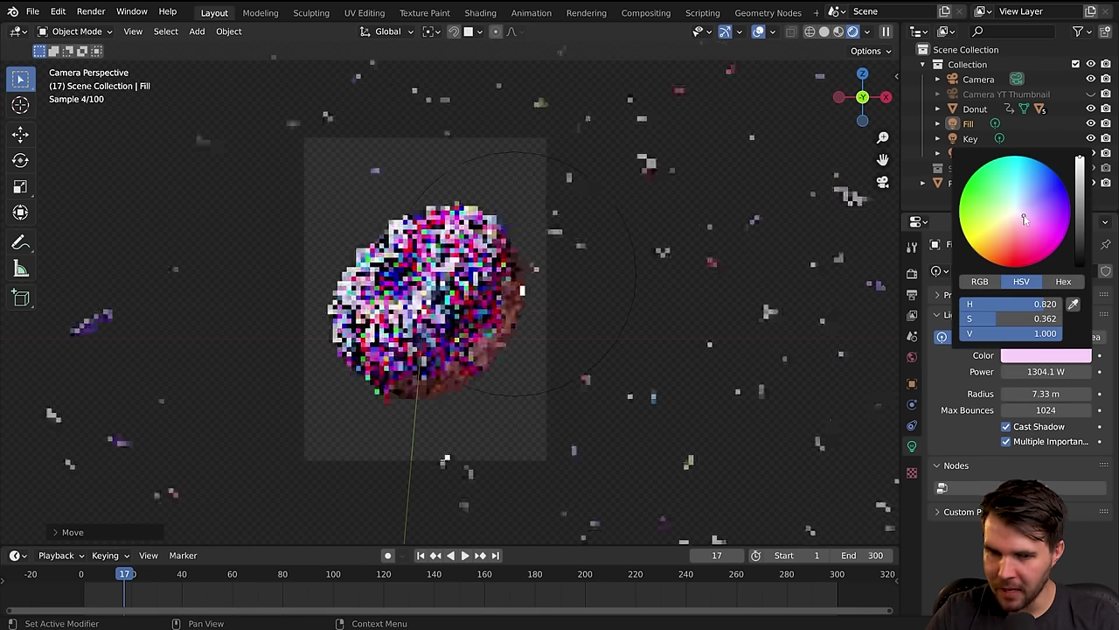
Return to the Compositing workspace and remove the green tint from the Color Balance node's Power colour, leaving it neutral.
click(646, 14)
click(336, 334)
drag(393, 275, 334, 275)
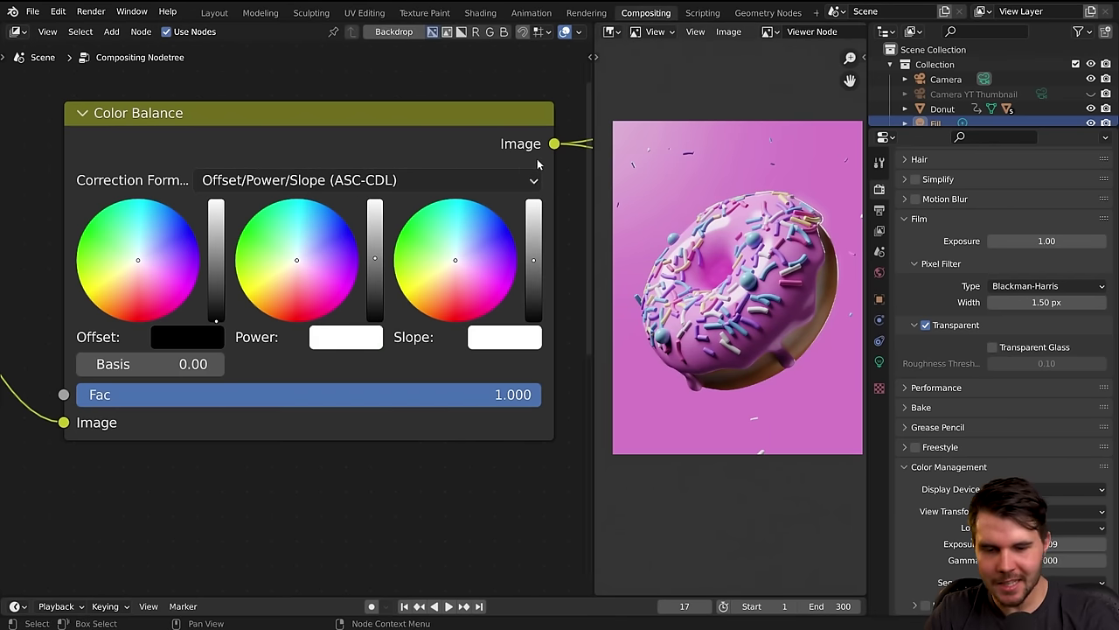
Render the current frame with the changed Fill light, review the composited result and return to the node editor.
key(F12)
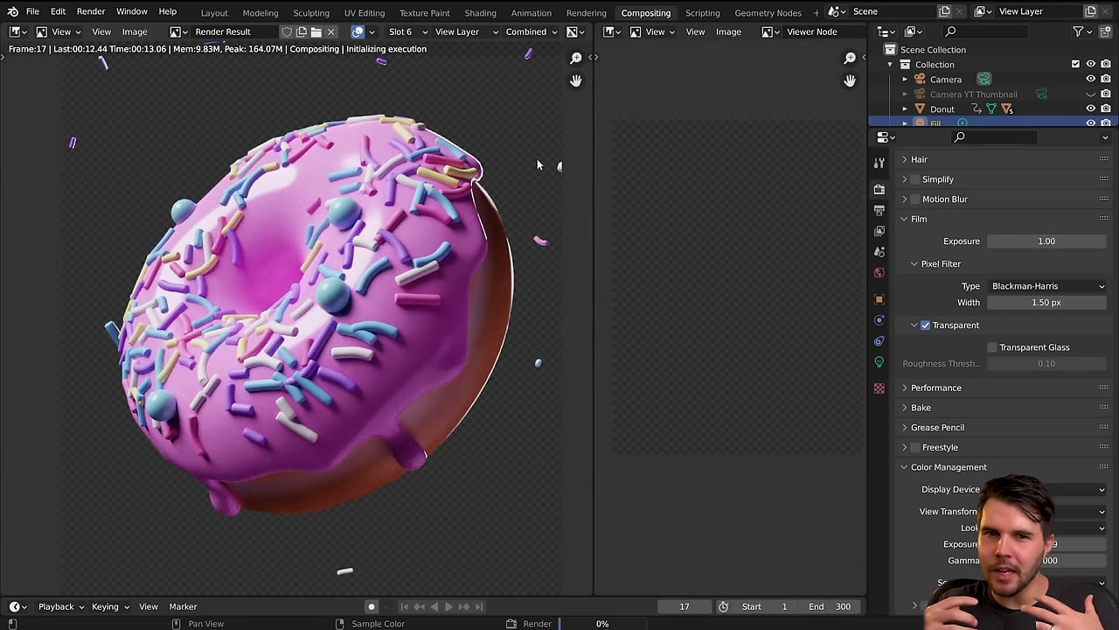
scroll(475, 314, down, 3)
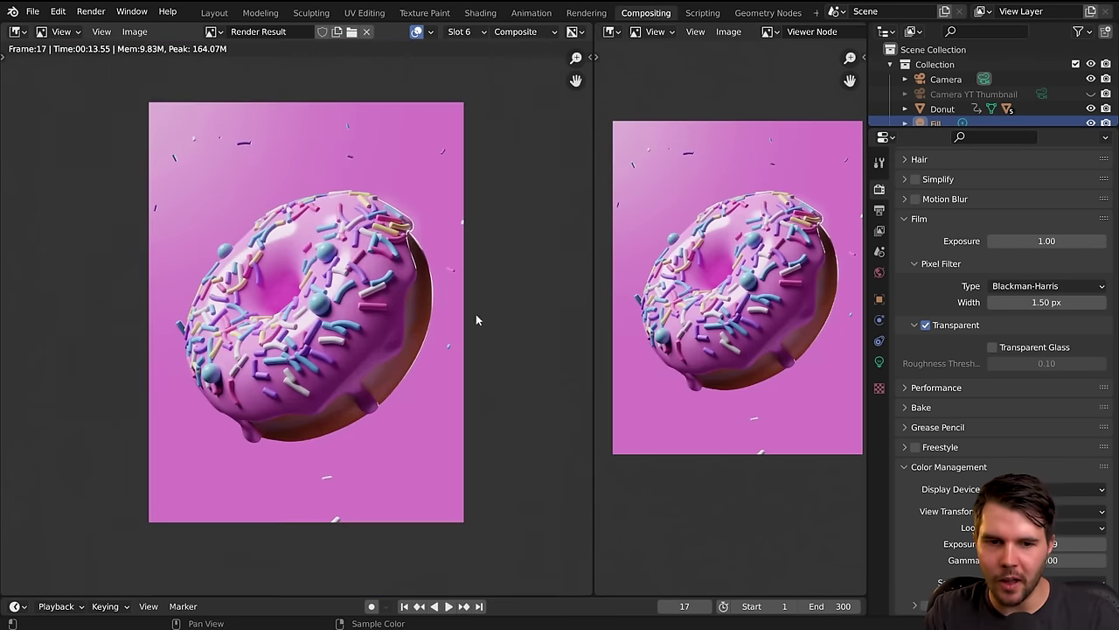
key(Escape)
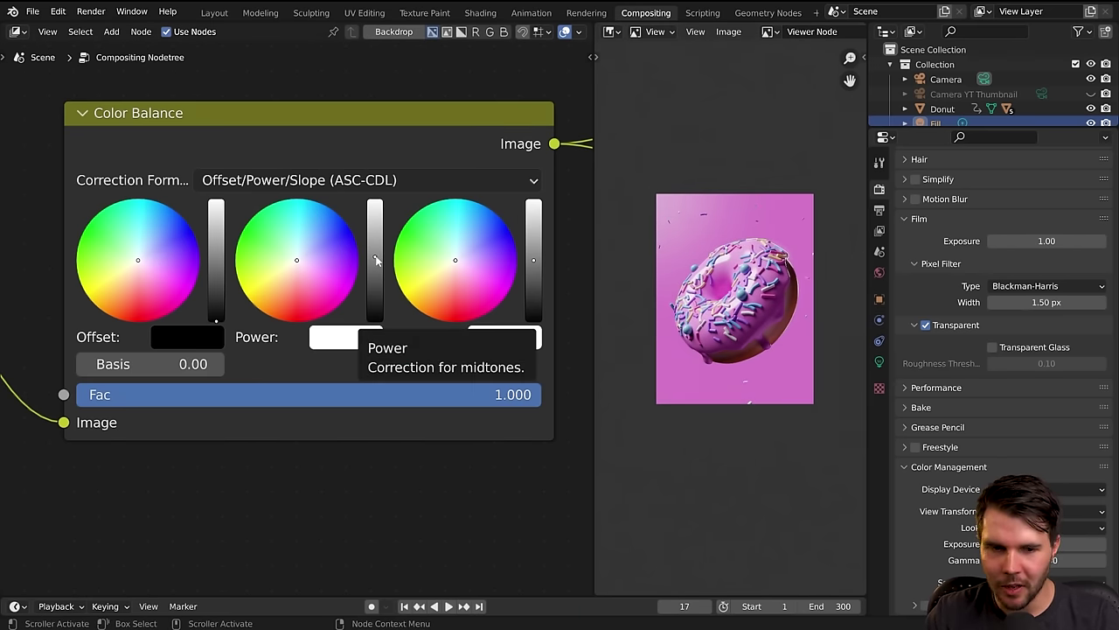
Move the Viewer and Composite nodes farther along the X axis to free space after the Color Balance node.
scroll(745, 325, down, 2)
scroll(745, 326, up, 3)
scroll(376, 306, down, 7)
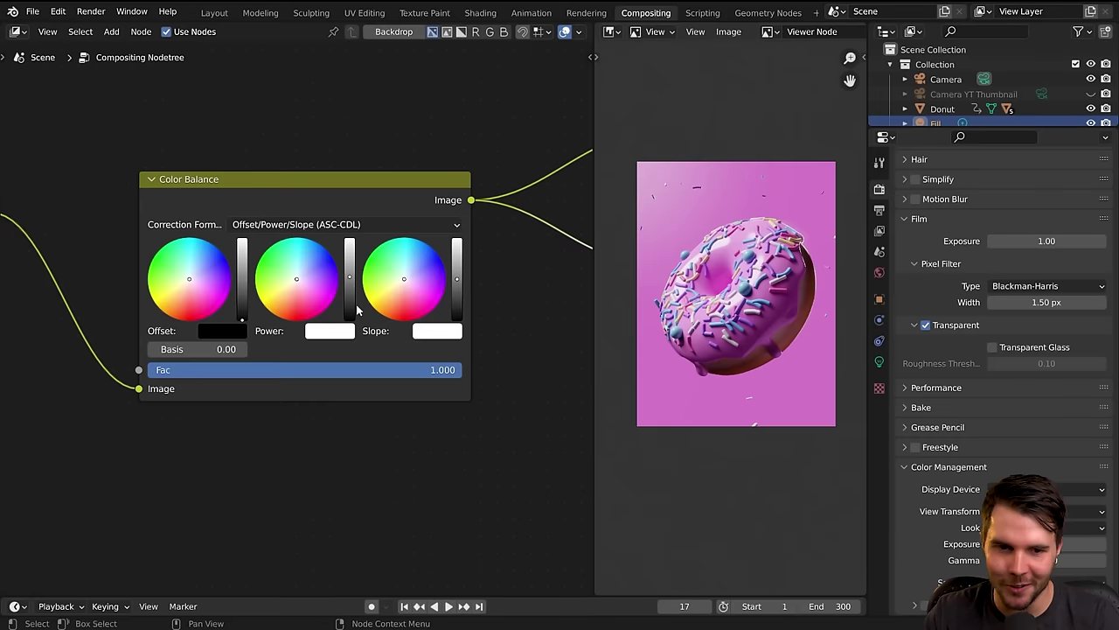
middle_drag(553, 272, 326, 314)
scroll(349, 157, up, 2)
key(g)
key(x)
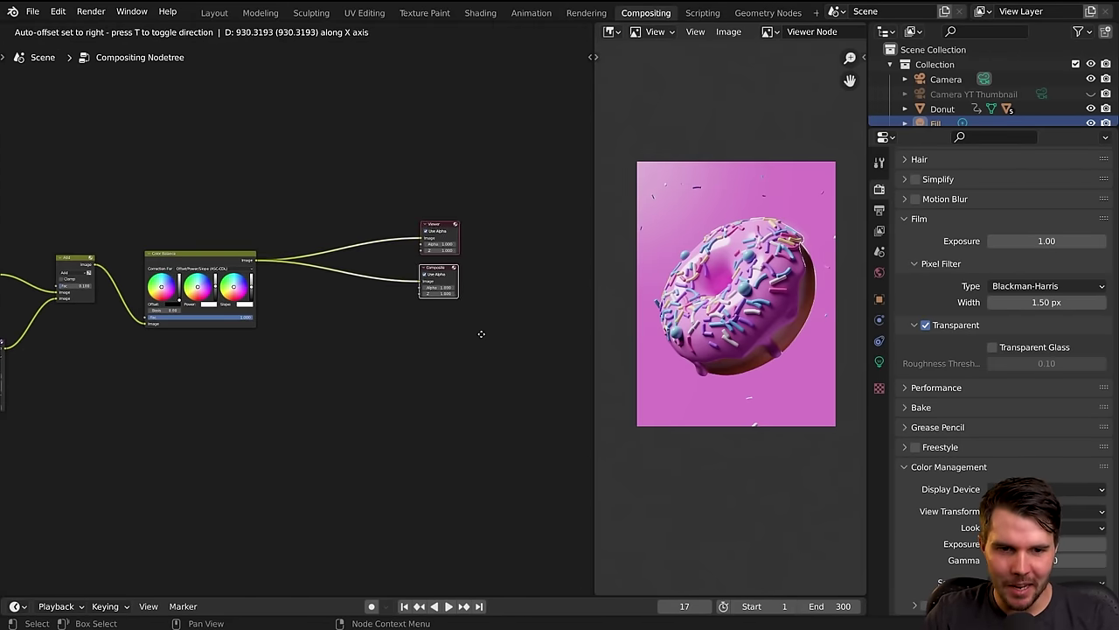
click(481, 333)
Add a Lens Distortion node and insert it into the link after the Color Balance node.
scroll(296, 313, up, 7)
click(268, 254)
mouse_move(233, 245)
middle_down()
mouse_move(373, 238)
mouse_move(267, 243)
mouse_move(230, 227)
middle_up()
scroll(277, 229, up, 4)
key(shift+a)
mouse_move(281, 229)
mouse_move(252, 252)
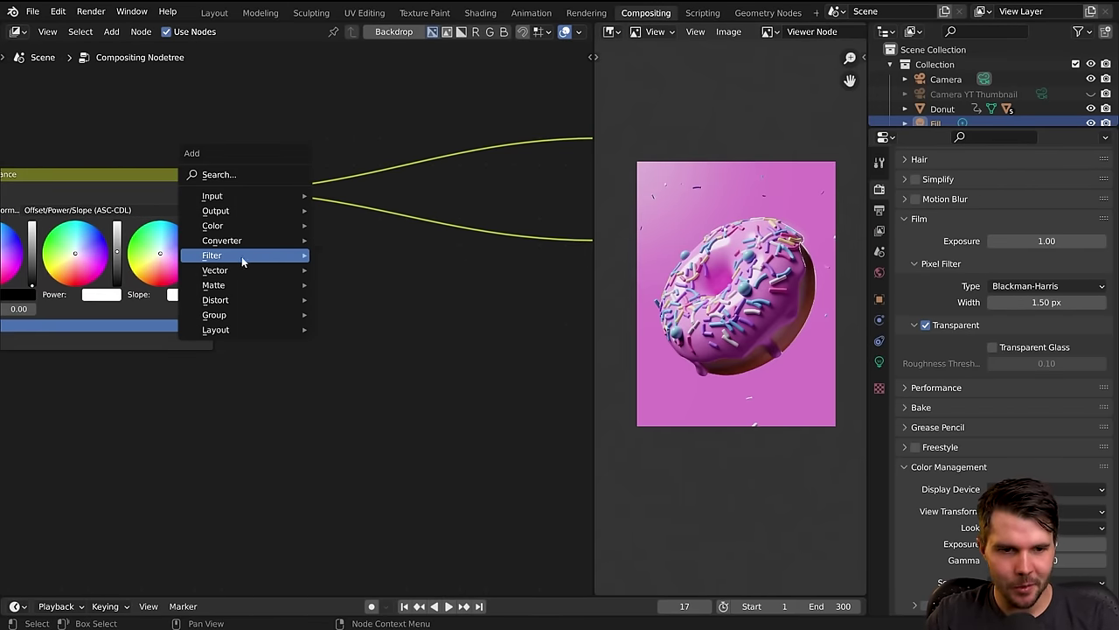
mouse_move(236, 300)
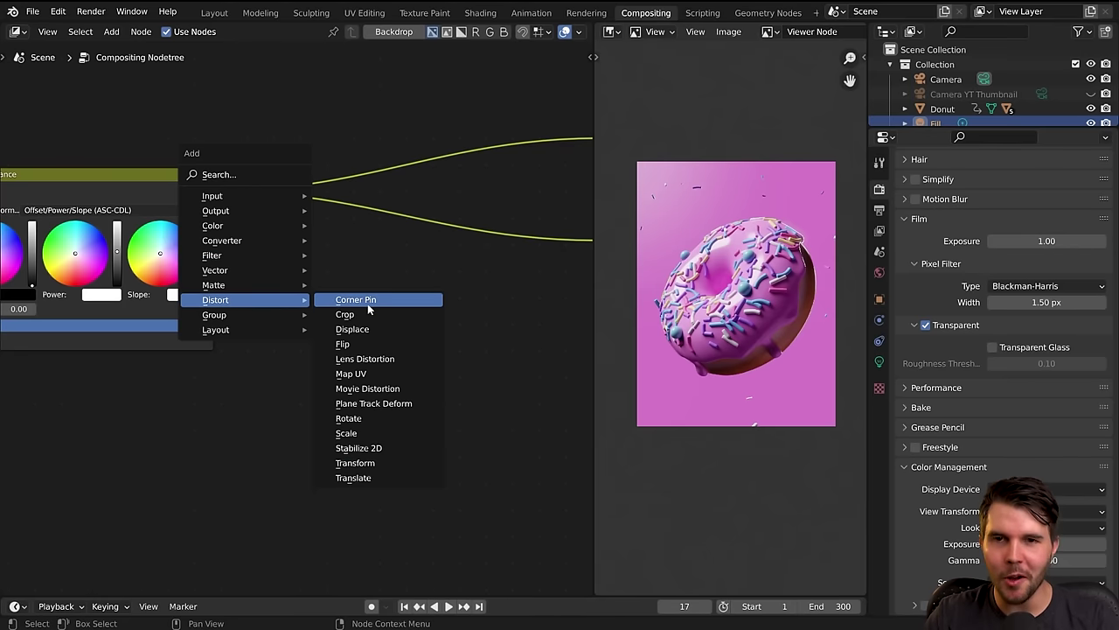
click(417, 359)
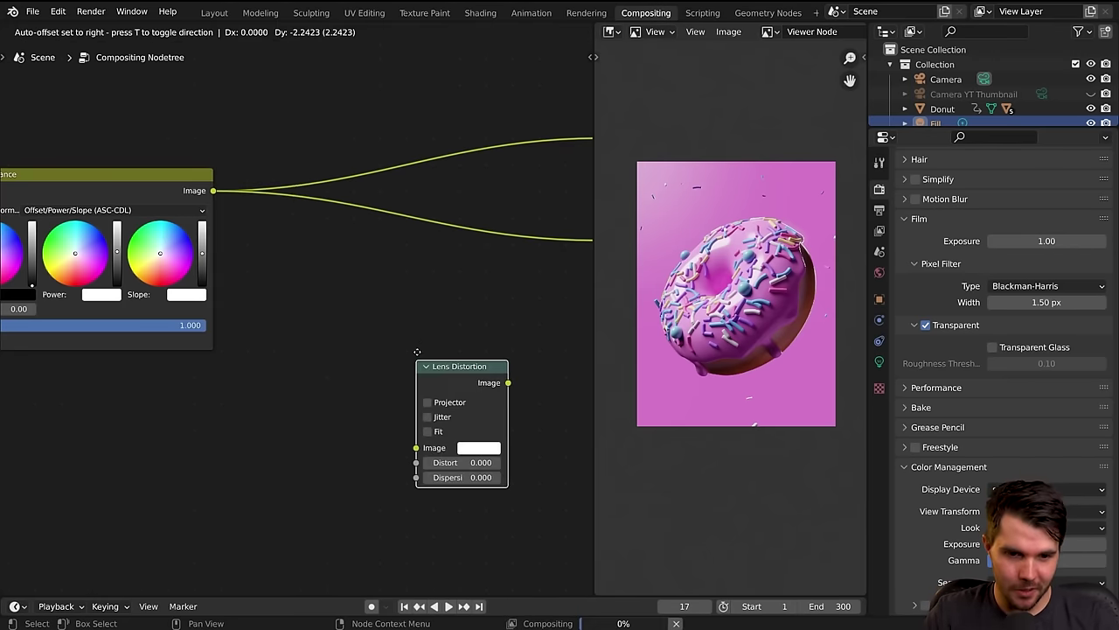
click(324, 144)
Connect the Lens Distortion node's image output to the Composite node as well and widen the Lens Distortion node slightly.
middle_drag(454, 280, 306, 338)
drag(269, 224, 451, 297)
scroll(294, 317, up, 2)
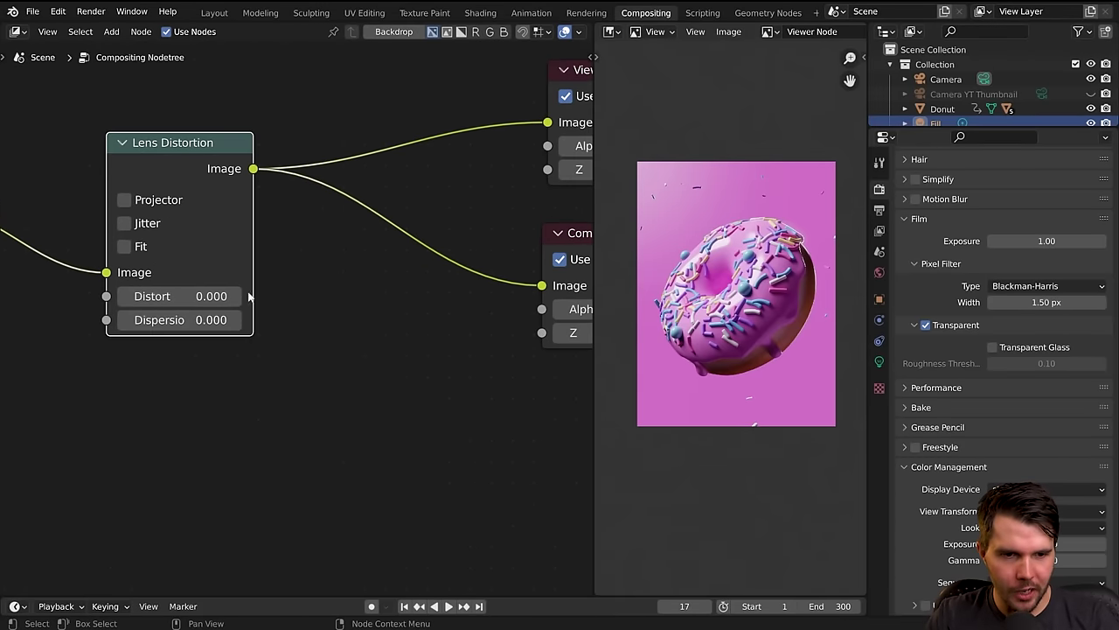
drag(251, 293, 260, 294)
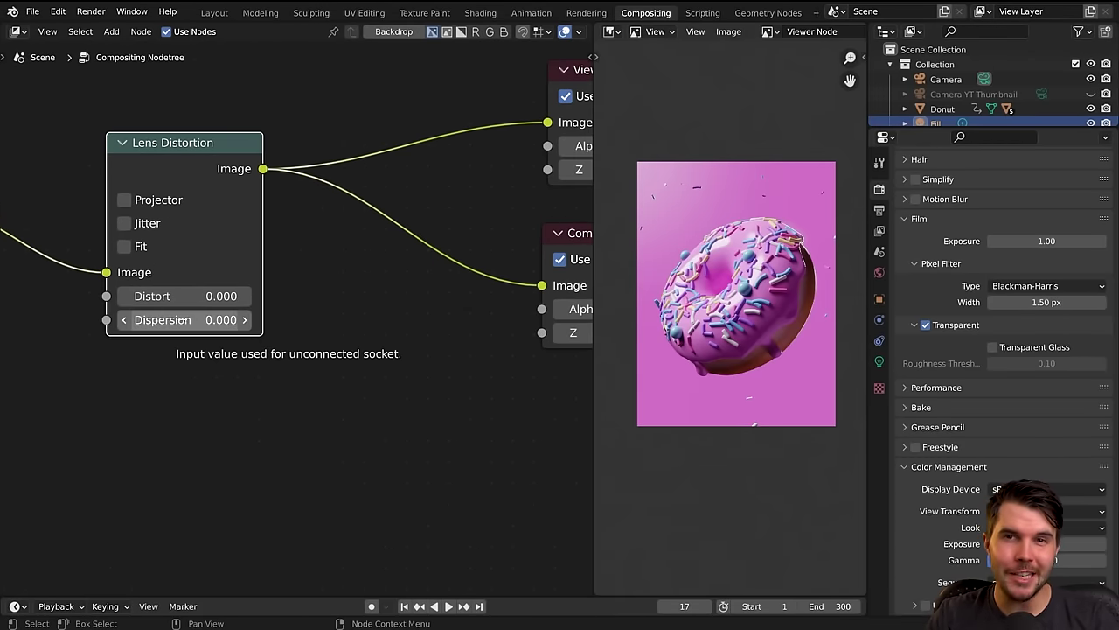
Try a Dispersion of 0.5 on the Lens Distortion node and examine the colour fringing around the donut's edges.
click(182, 320)
text(0.0)
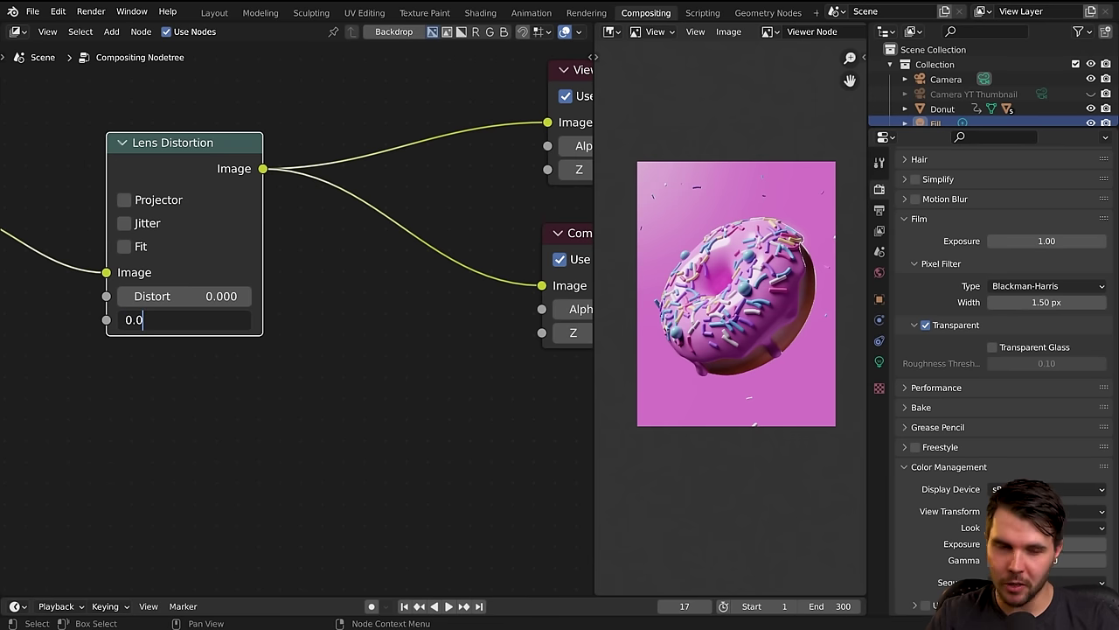
key(Return)
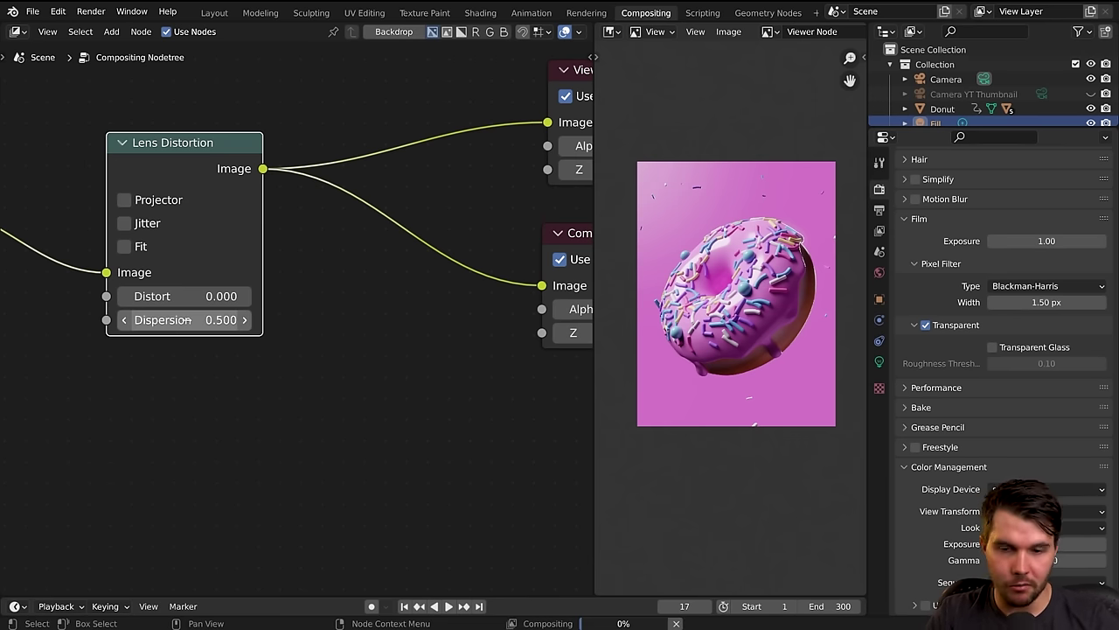
scroll(771, 320, up, 4)
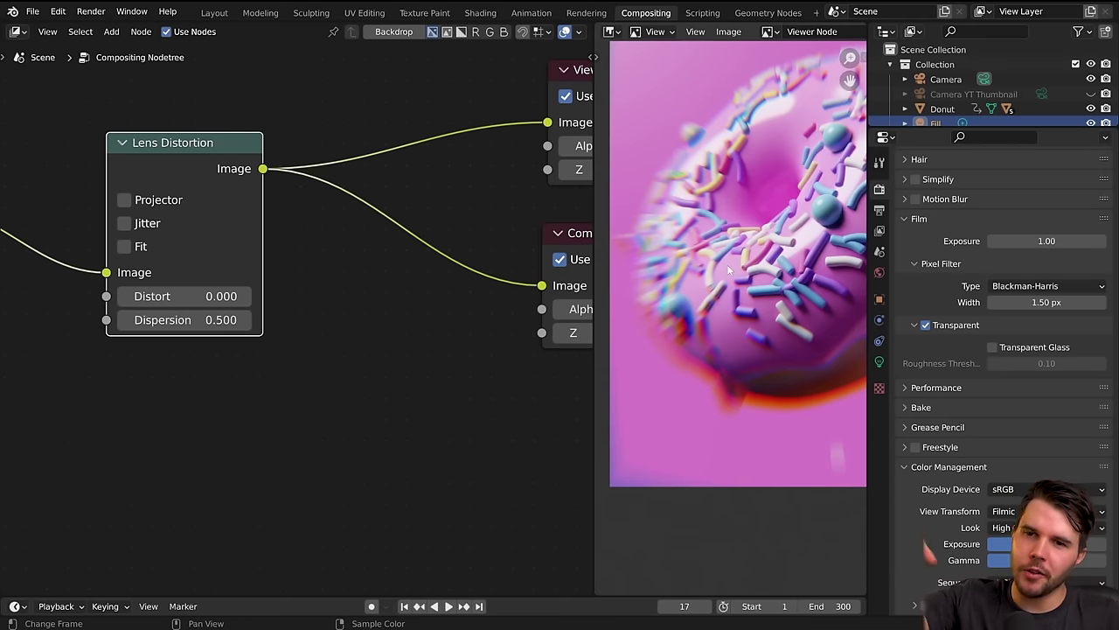
scroll(700, 315, up, 1)
middle_drag(686, 368, 718, 330)
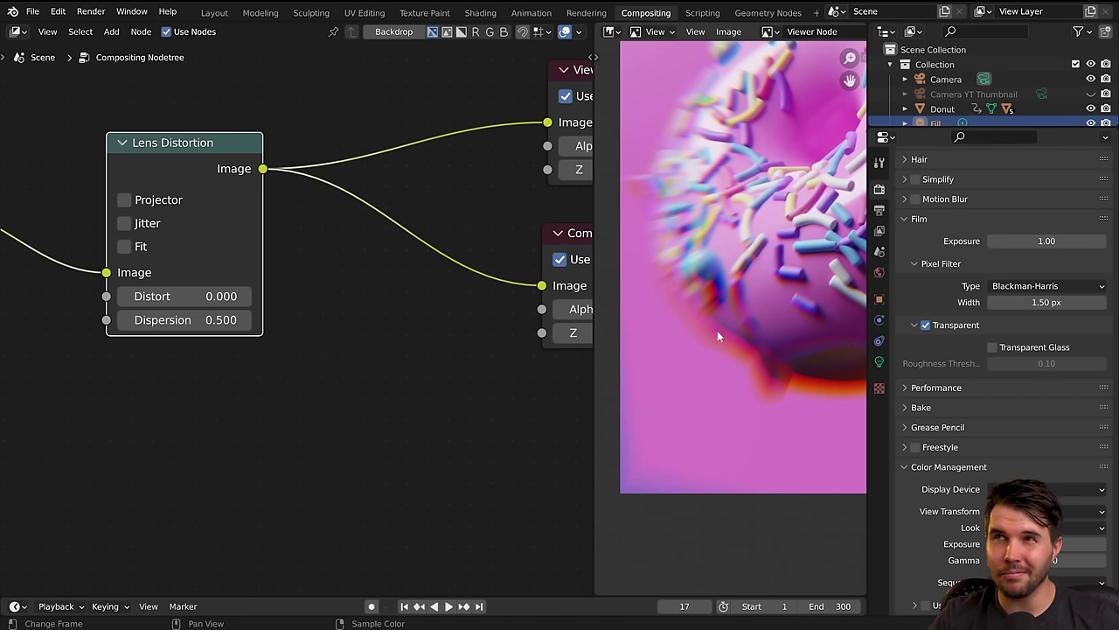
middle_drag(734, 339, 559, 486)
scroll(776, 332, up, 4)
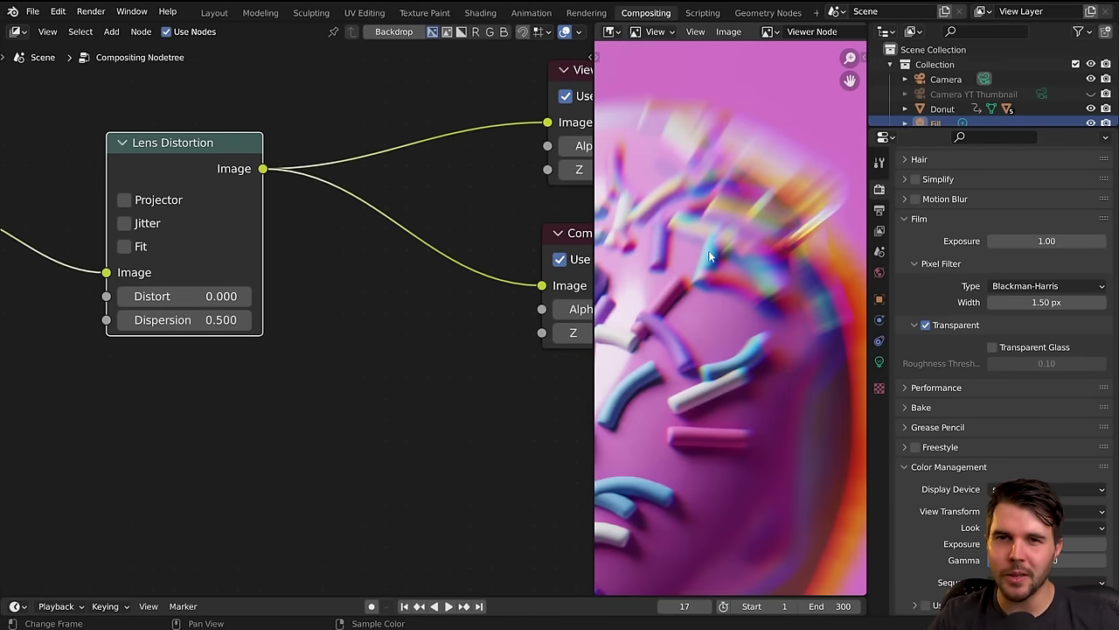
scroll(774, 214, down, 5)
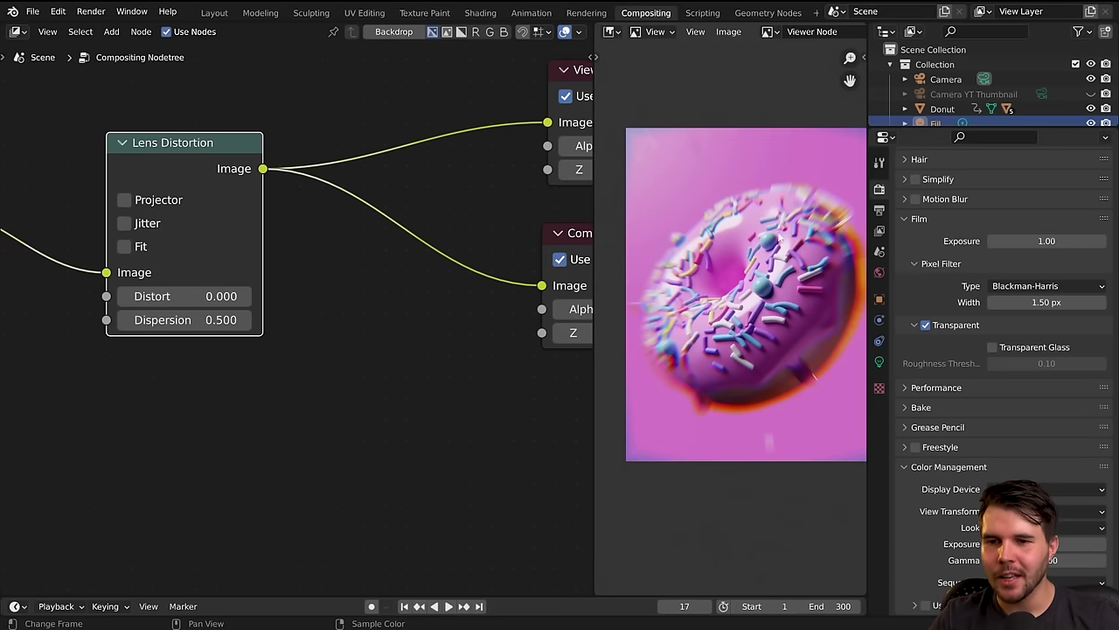
Set the Lens Distortion node's Dispersion to 0.005 and examine the fringing on the small sprinkles near the image's edges.
click(193, 319)
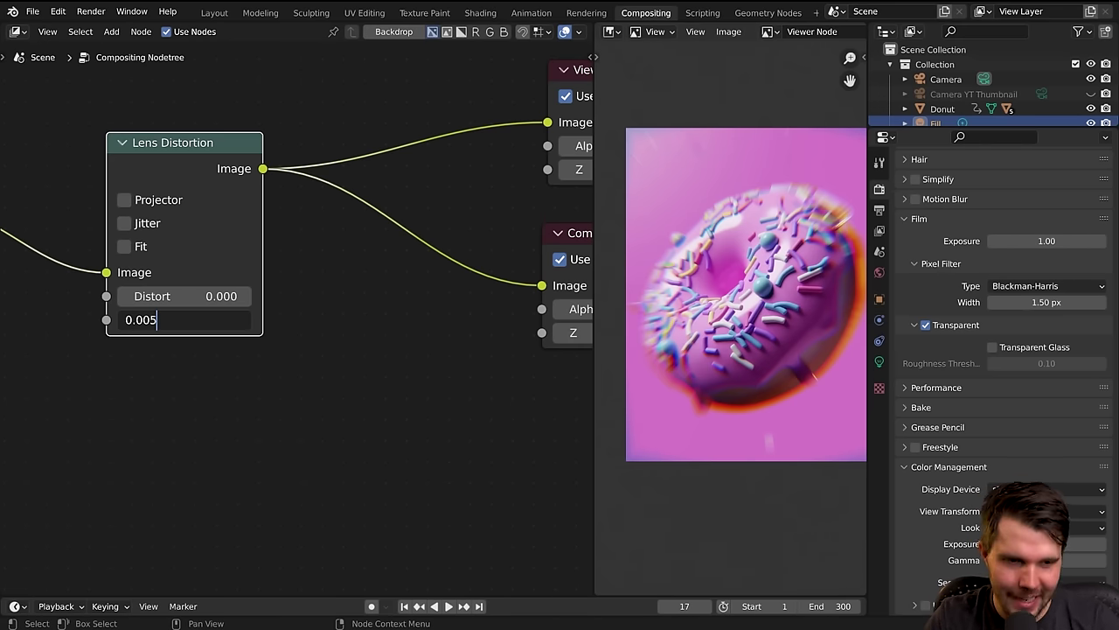
key(Return)
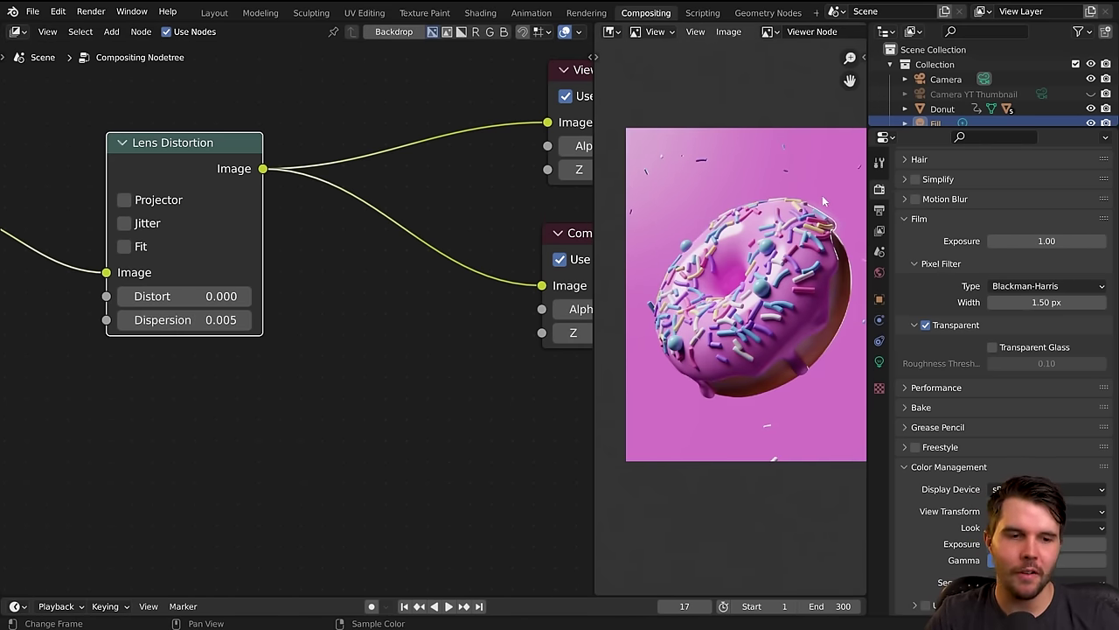
scroll(641, 293, up, 10)
scroll(689, 333, up, 1)
middle_drag(689, 332, 759, 307)
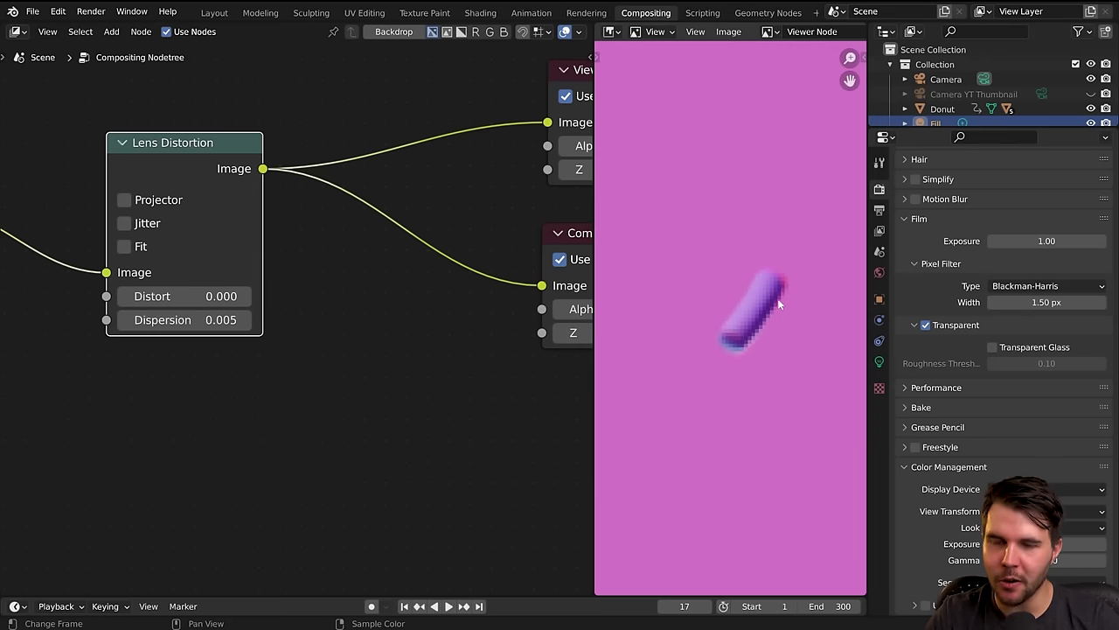
scroll(783, 292, down, 6)
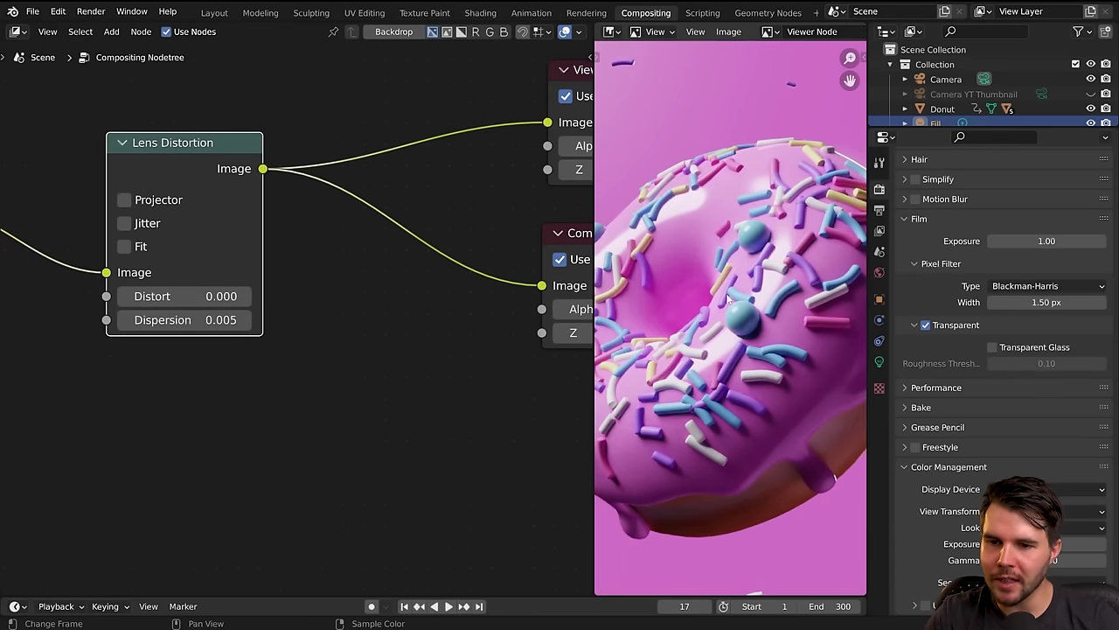
scroll(737, 293, down, 2)
middle_drag(784, 273, 660, 354)
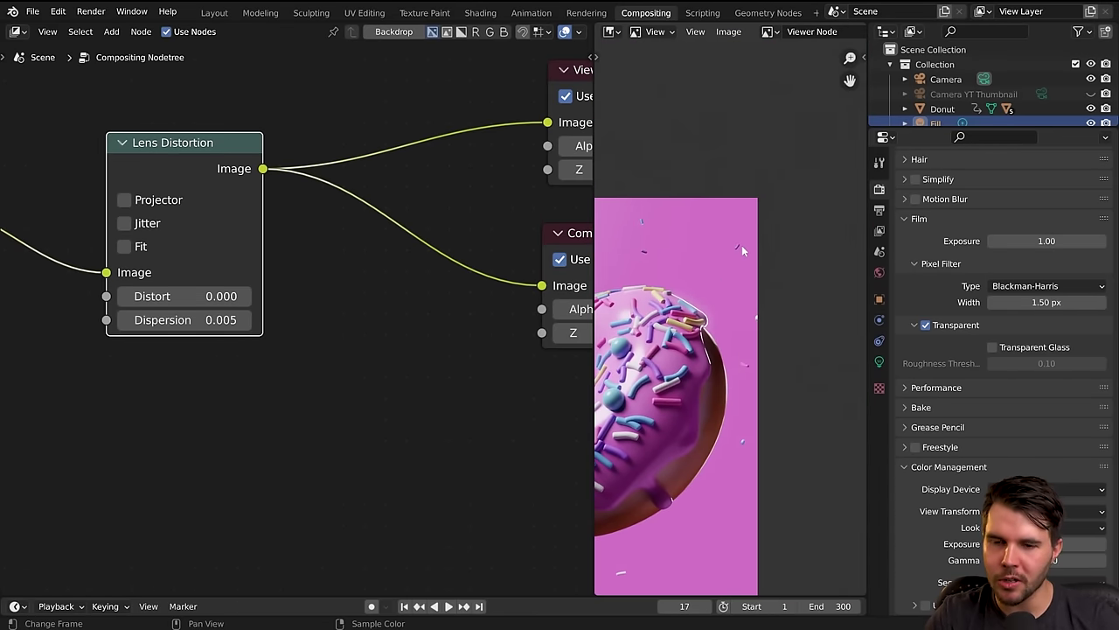
scroll(741, 245, up, 8)
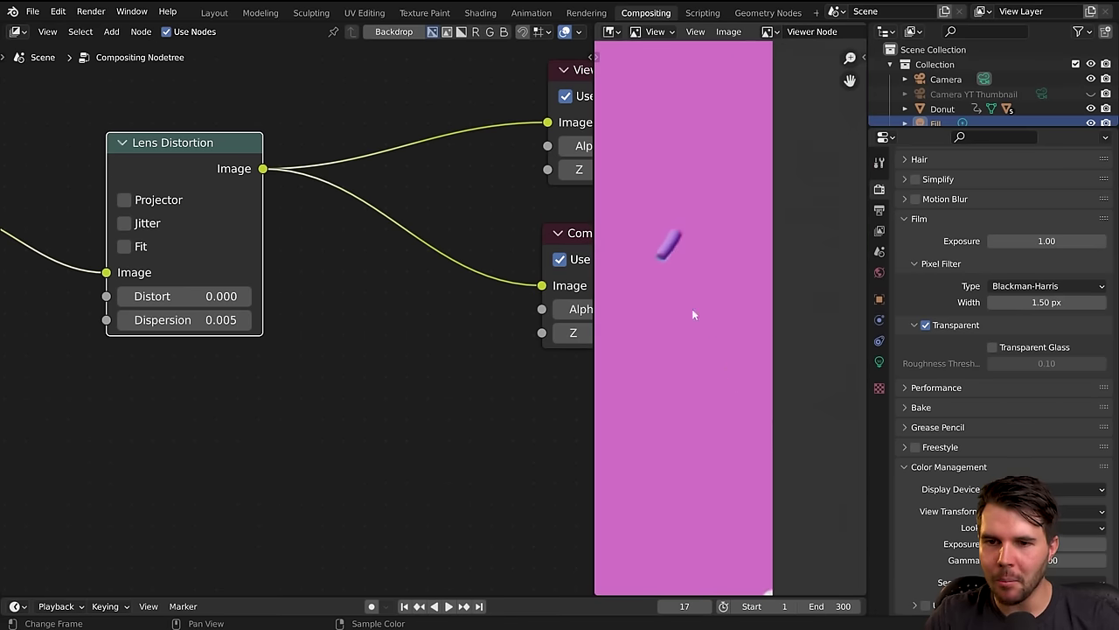
Set the Lens Distortion node's Dispersion to 0.002 and check the effect on the whole donut image.
click(184, 319)
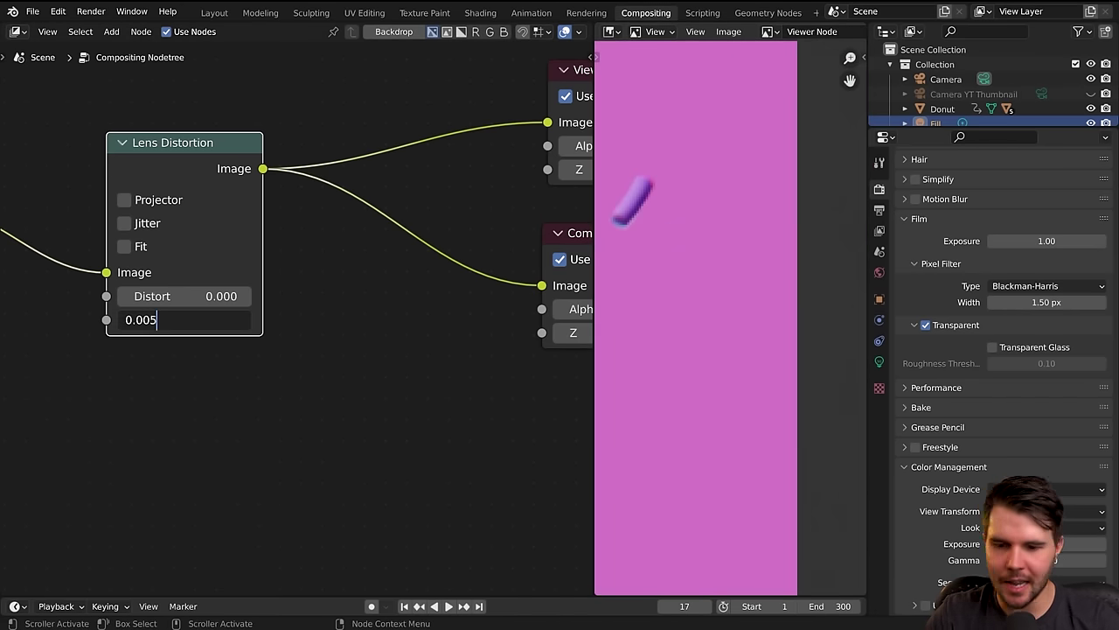
key(Return)
scroll(693, 282, down, 2)
middle_drag(671, 266, 772, 206)
scroll(709, 371, down, 8)
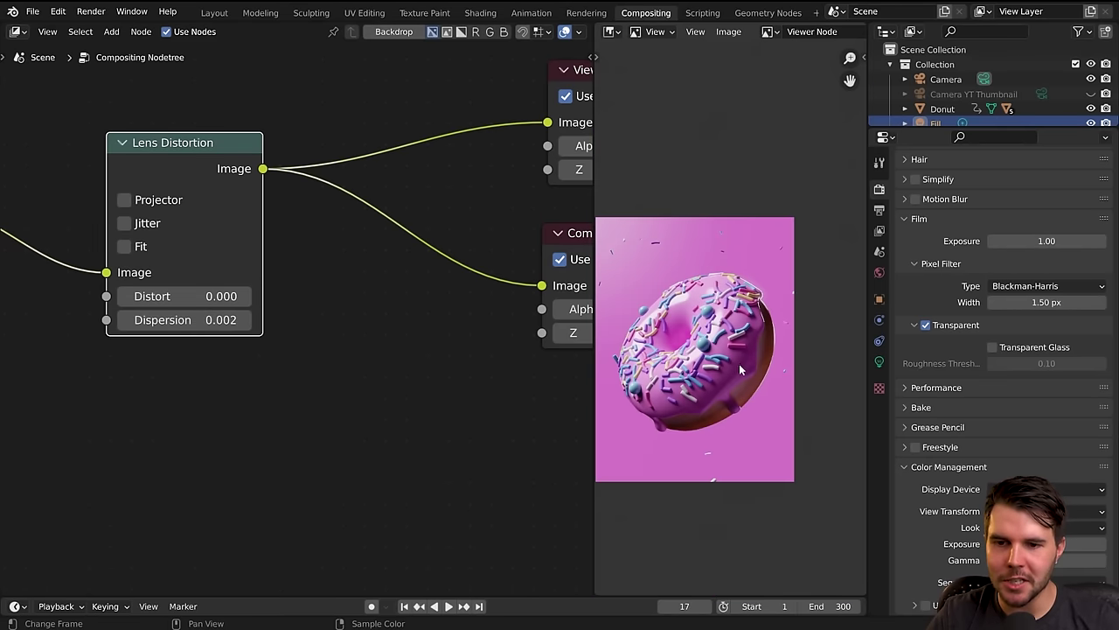
middle_drag(739, 364, 757, 342)
scroll(741, 343, up, 1)
scroll(208, 282, up, 1)
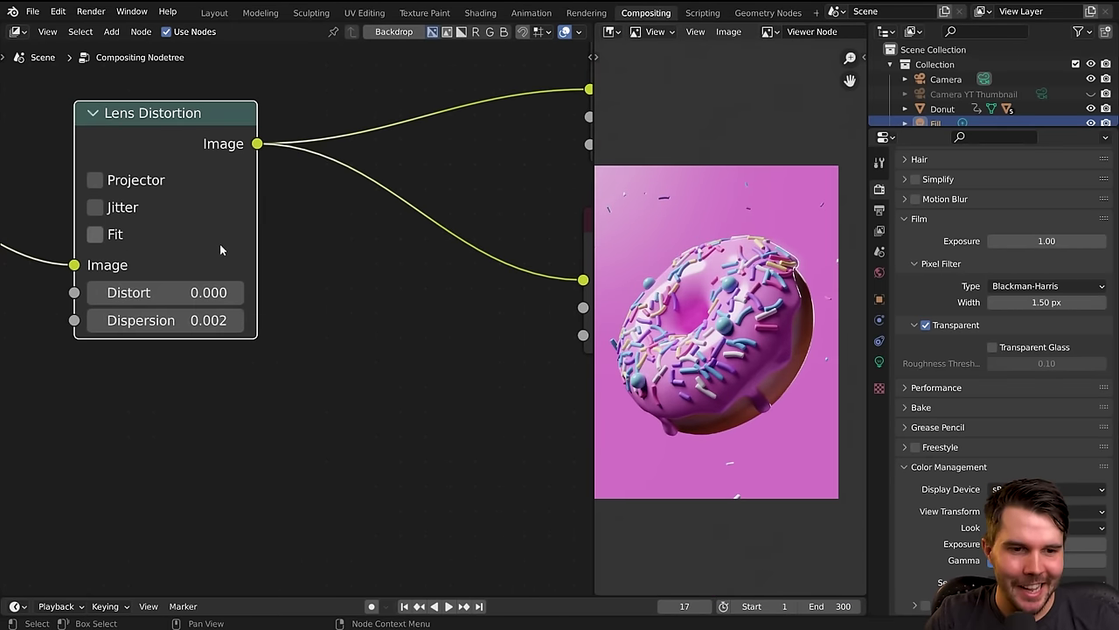
Try Distort values of 0.01 and 0.5 on the Lens Distortion node.
middle_drag(219, 248, 358, 264)
scroll(358, 264, up, 1)
click(358, 276)
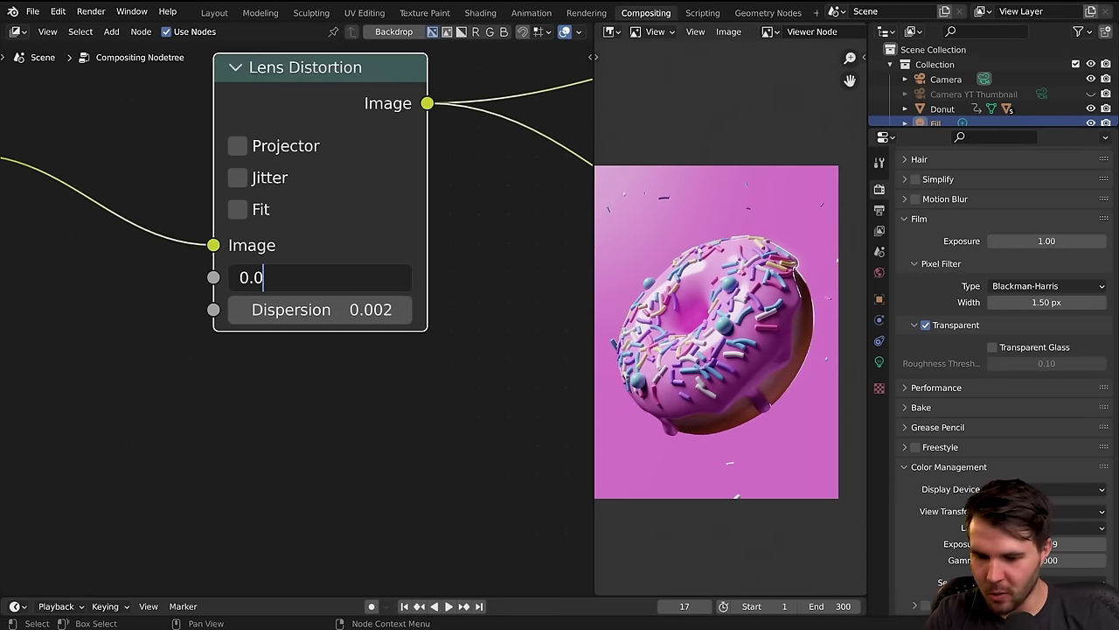
text(10)
key(Return)
click(335, 275)
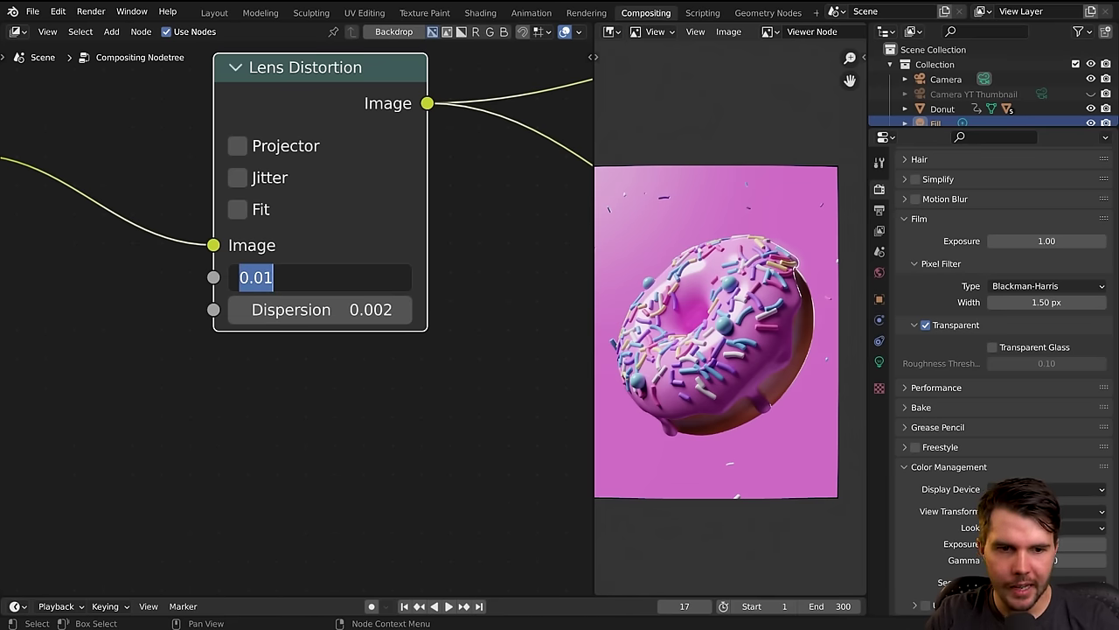
text(0.5)
key(Return)
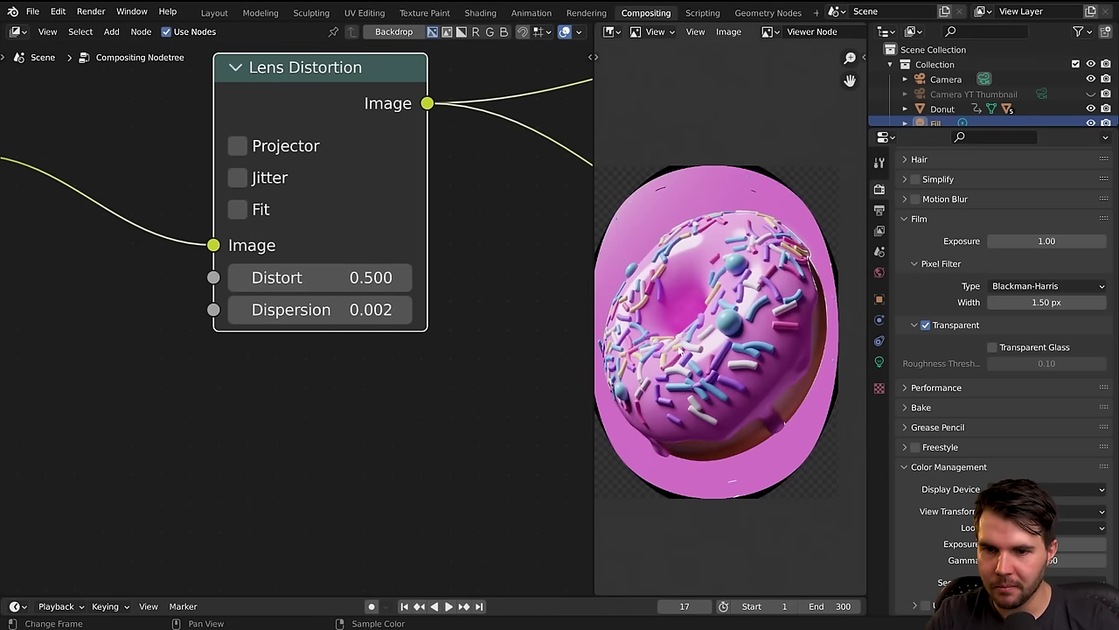
Set the Lens Distortion node's Distort to 0.05 and enable Fit so the image fills the frame.
click(343, 276)
text(.05)
key(Return)
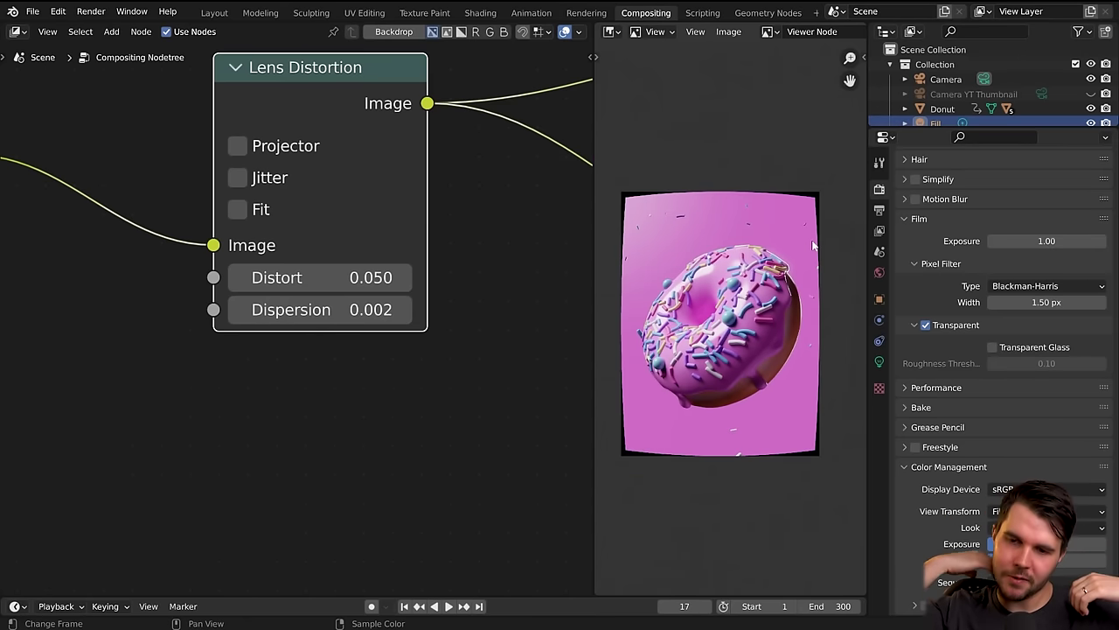
click(248, 210)
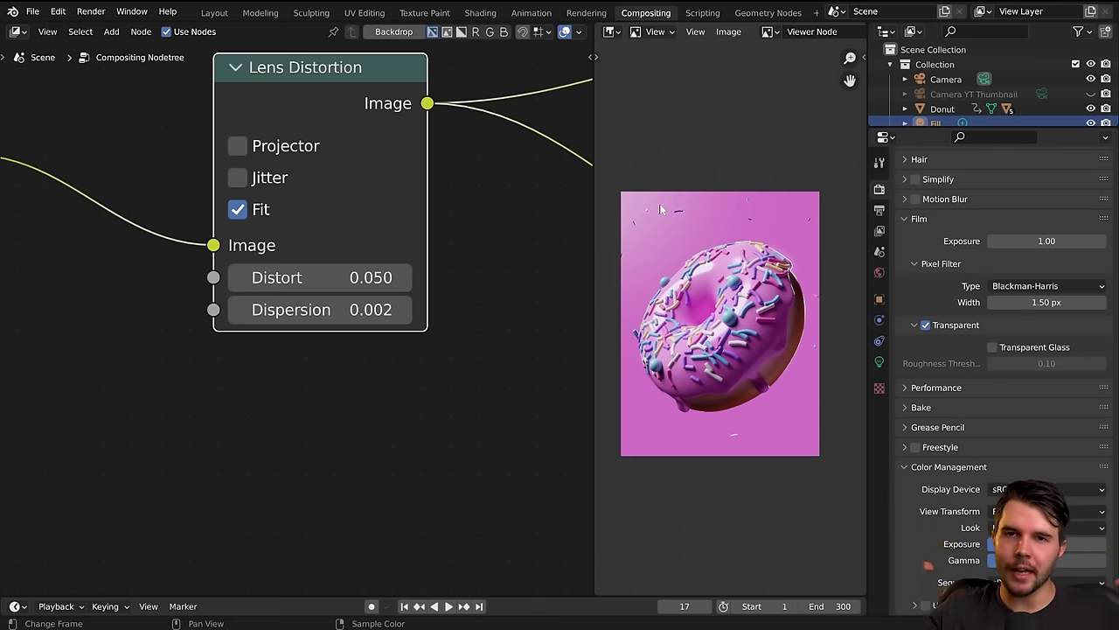
scroll(690, 294, up, 2)
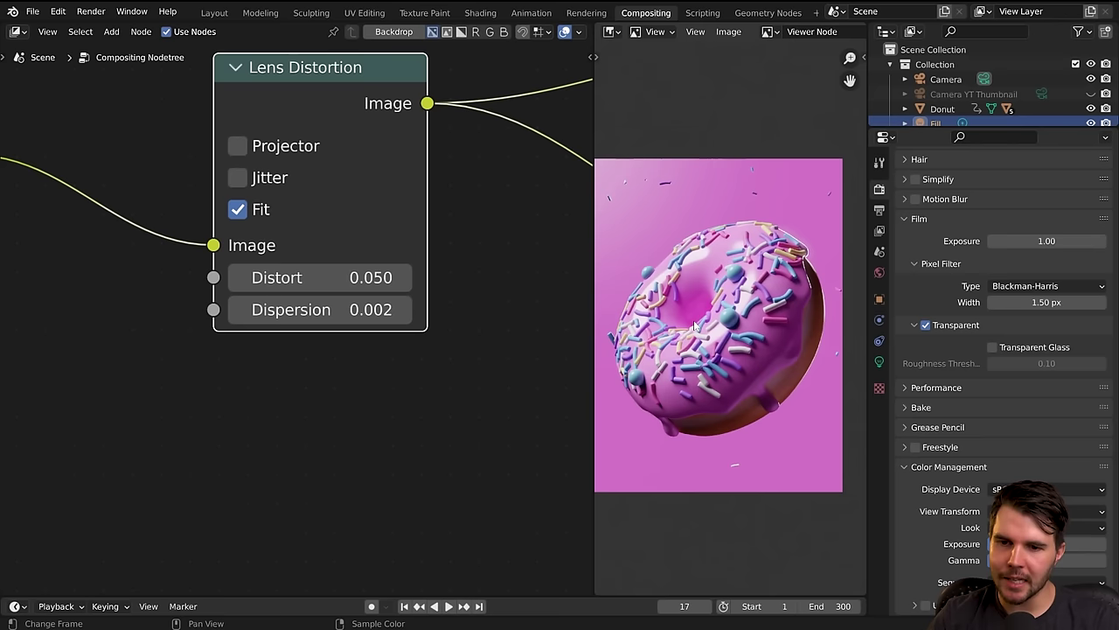
Set the Lens Distortion node's Distort to 0.005 and check the donut's edge.
click(300, 278)
key(End)
key(Return)
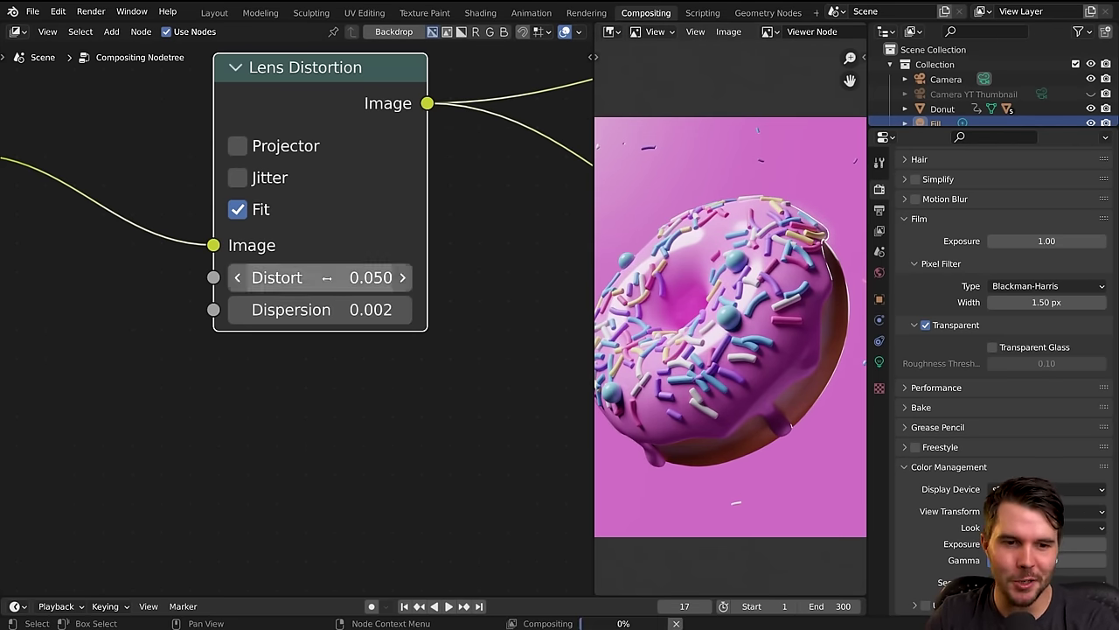
double_click(326, 277)
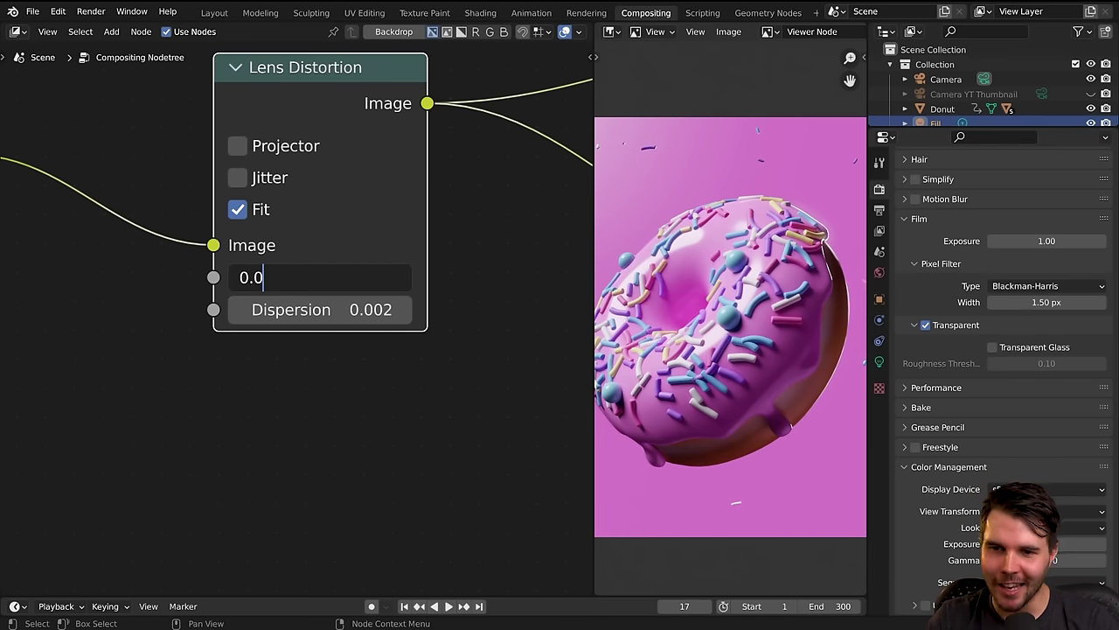
key(Return)
middle_drag(818, 346, 728, 335)
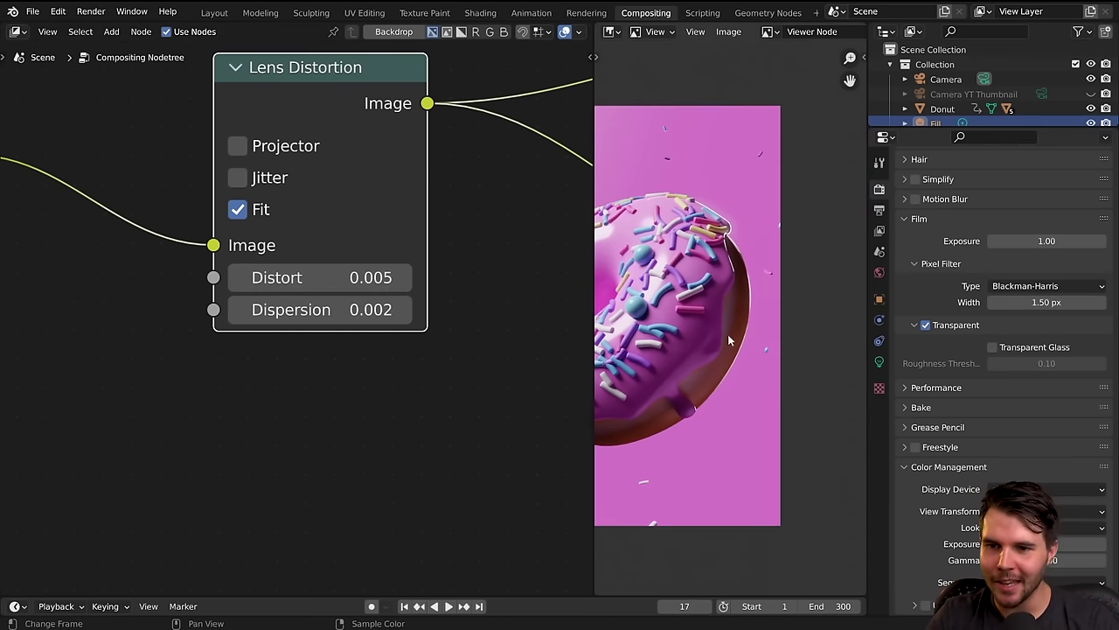
scroll(761, 282, up, 3)
Turn the Lens Distortion node's Fit option off and on again to compare the image's borders.
click(238, 210)
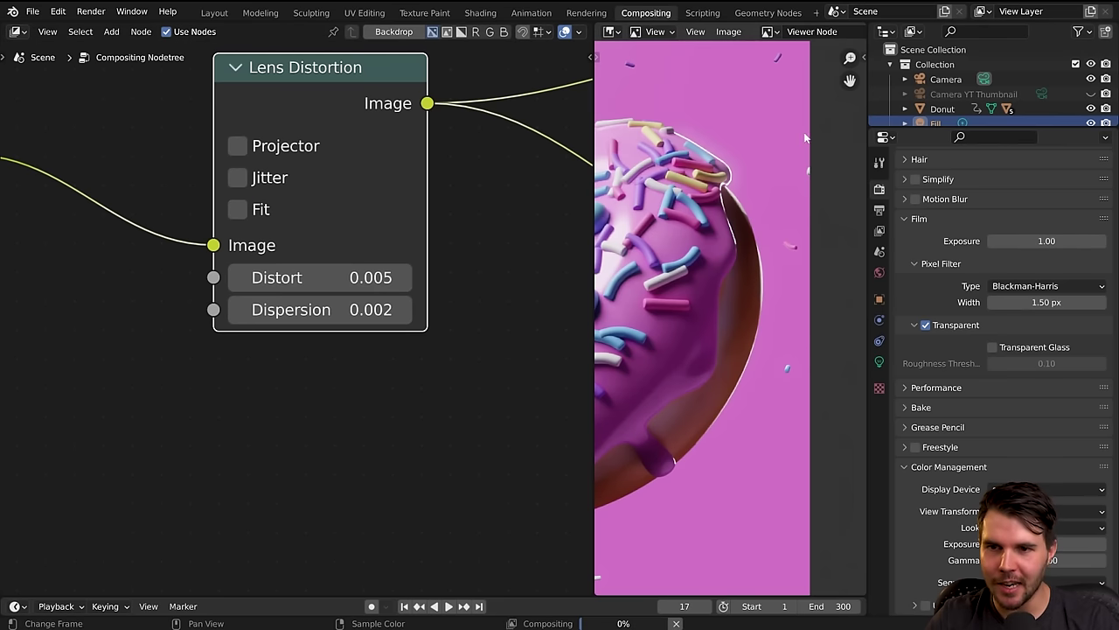
middle_drag(815, 45, 817, 132)
click(322, 274)
click(259, 211)
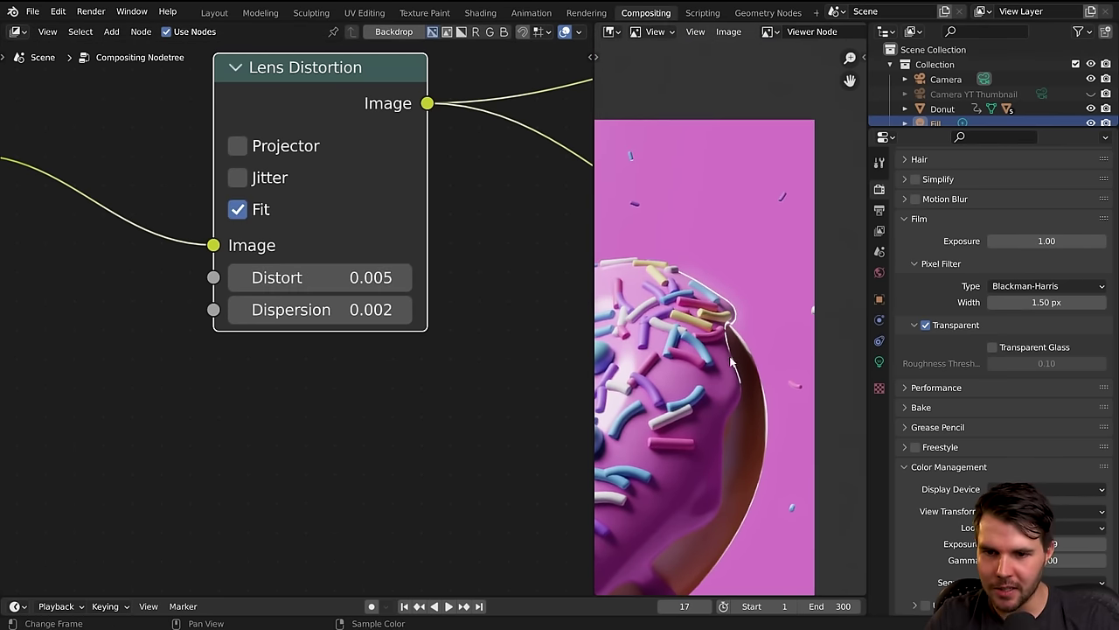
scroll(789, 326, down, 3)
scroll(756, 335, down, 1)
middle_drag(721, 372, 770, 339)
scroll(323, 369, down, 3)
Move the Lens Distortion node closer to the Color Balance node and check the sprinkles in the render.
middle_drag(381, 257, 393, 357)
drag(351, 208, 233, 244)
scroll(745, 400, up, 5)
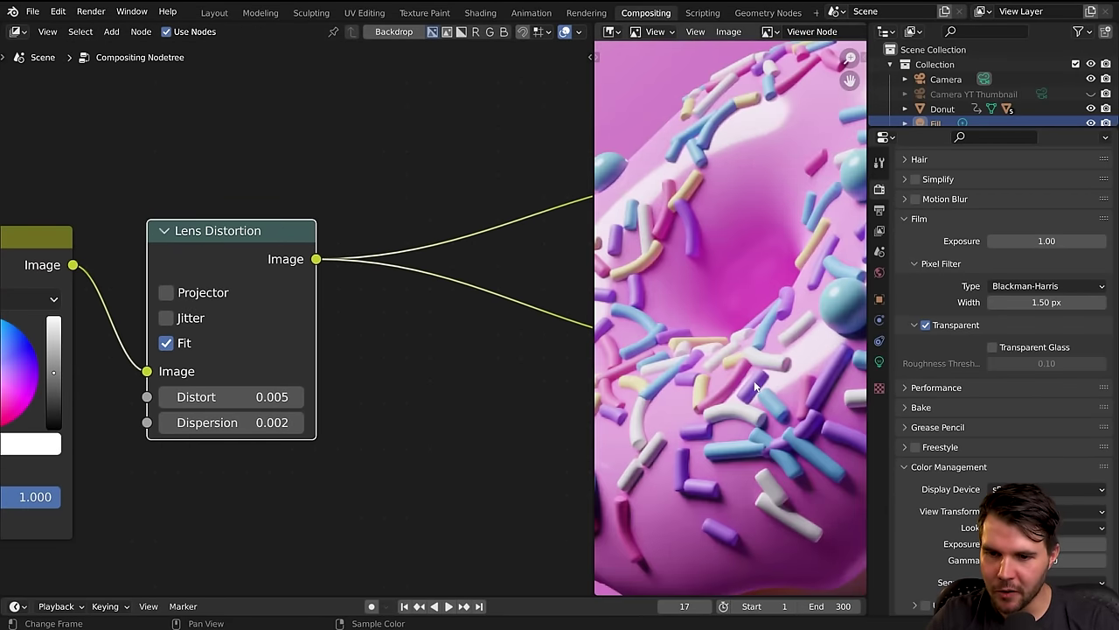
scroll(745, 401, down, 5)
scroll(403, 339, down, 2)
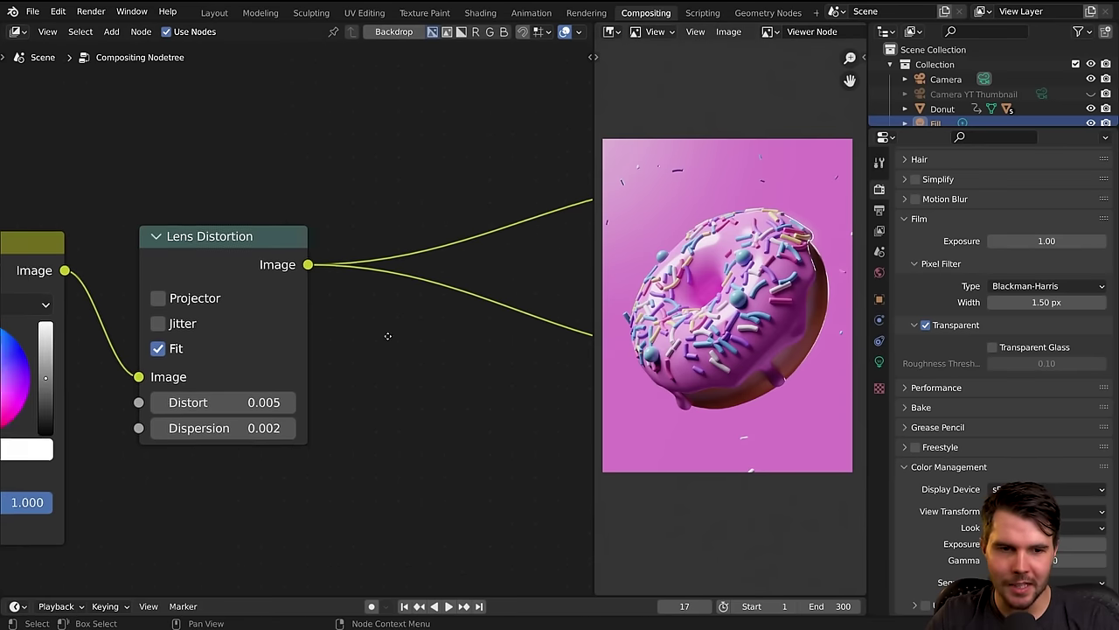
Add a Filter node of type Soften and place it unconnected above the Lens Distortion node's output links.
key(shift+a)
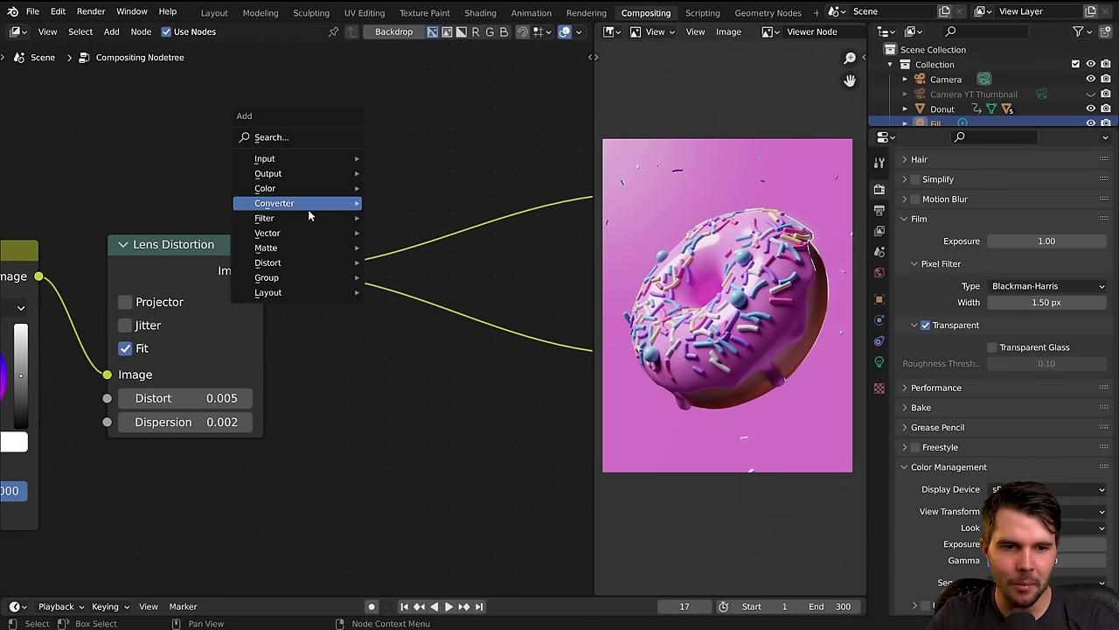
mouse_move(297, 220)
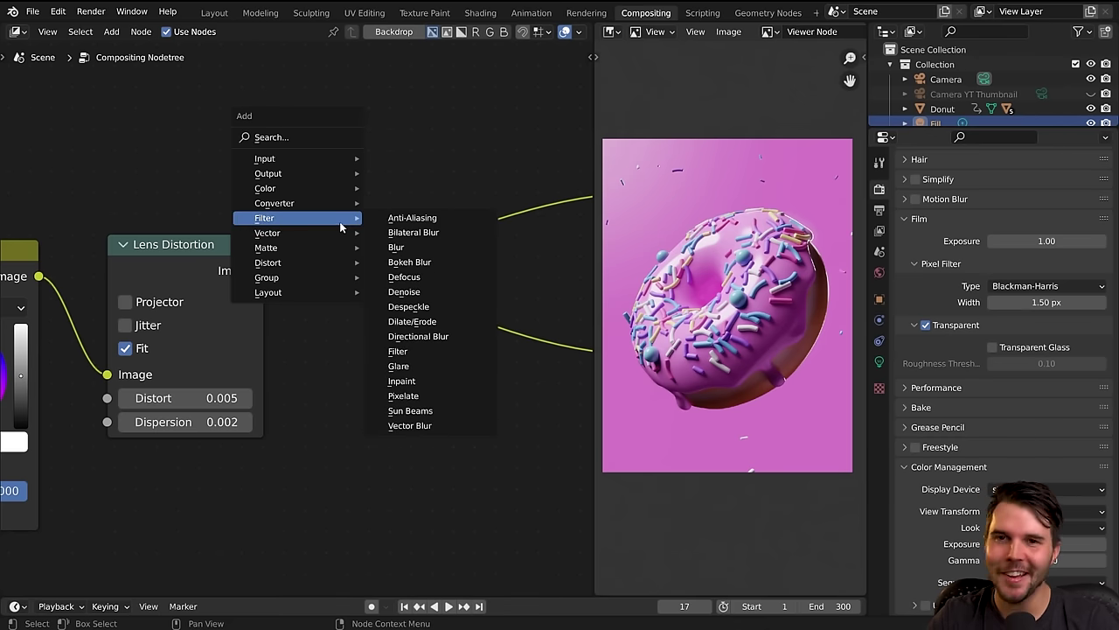
click(431, 357)
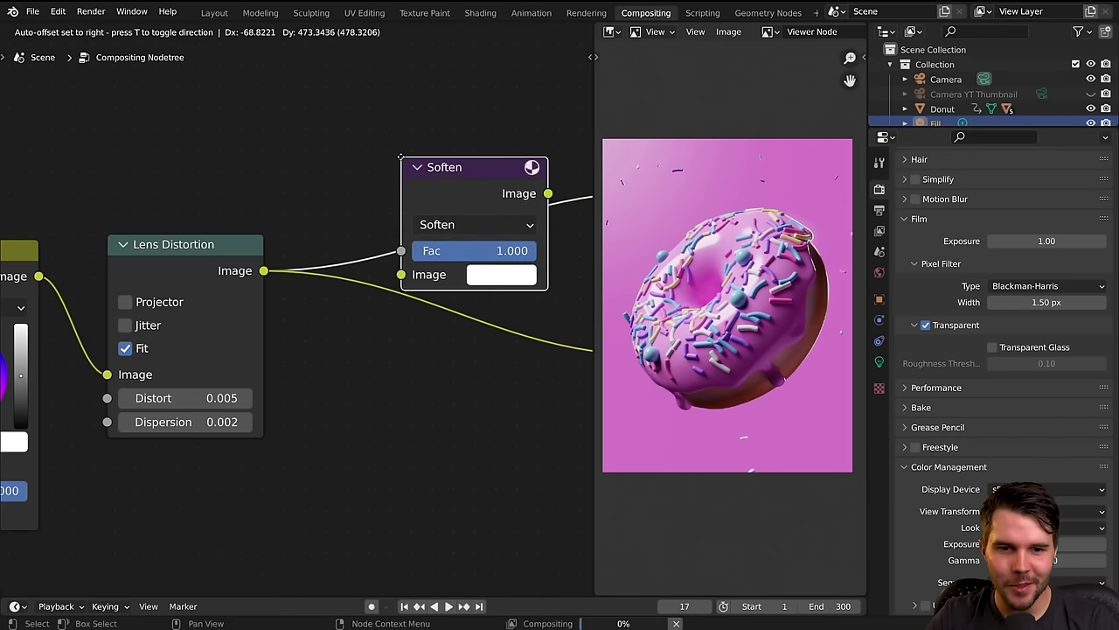
click(419, 136)
click(420, 135)
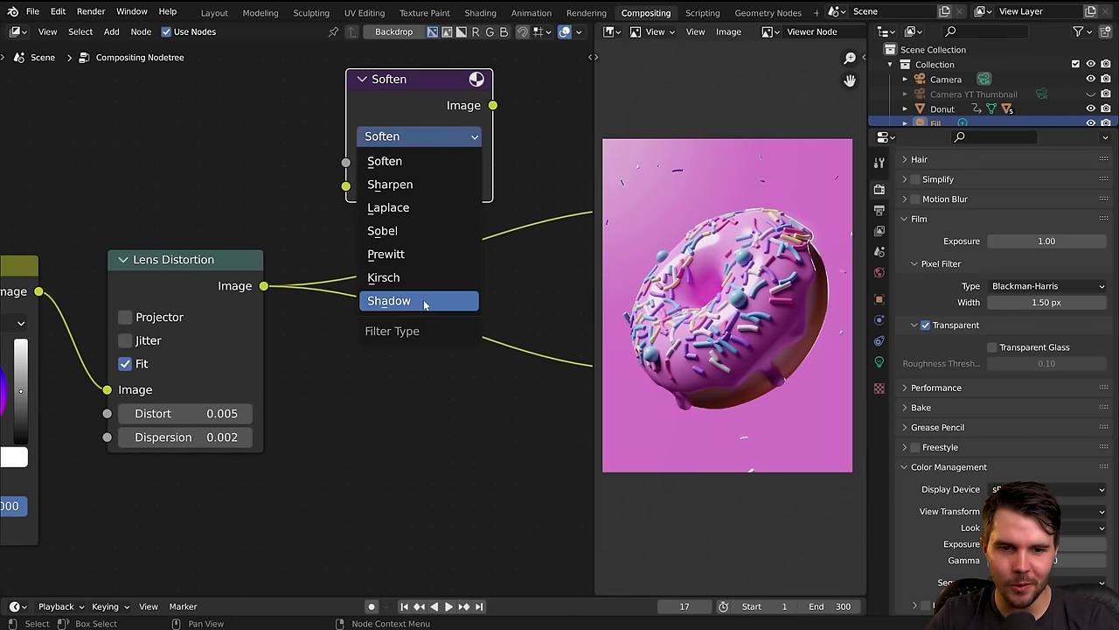
click(441, 158)
drag(418, 109, 389, 105)
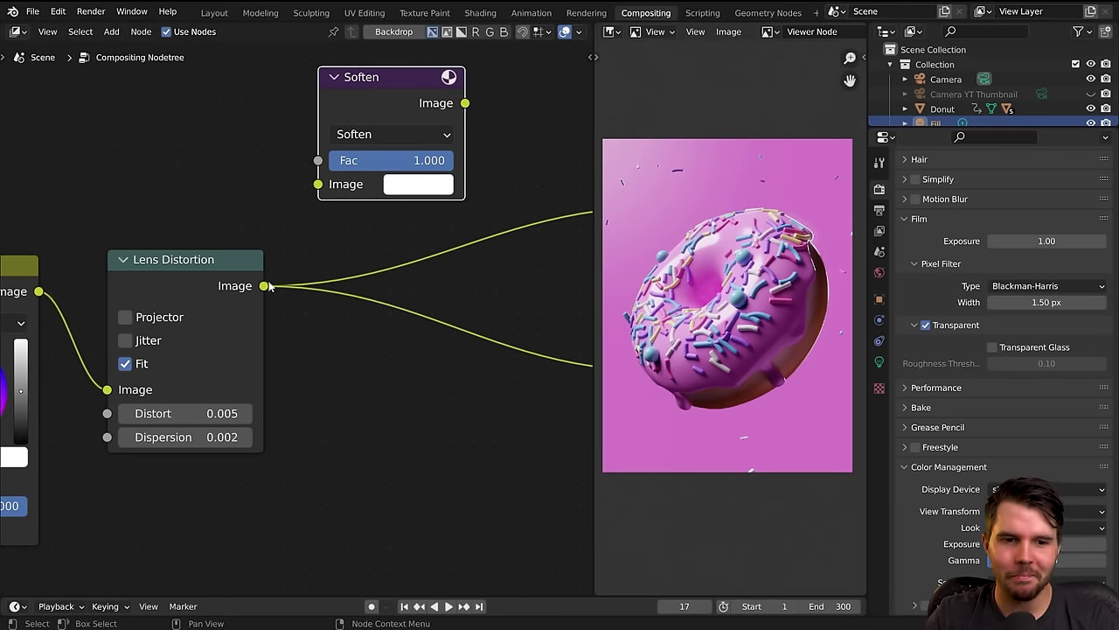
Connect the Lens Distortion node's image output to the Filter node's image input and place the node near the links.
drag(266, 286, 320, 185)
drag(395, 99, 412, 178)
middle_drag(430, 238, 394, 229)
drag(394, 228, 343, 217)
Change the Filter node's type to Sharpen and connect its output to the Viewer and Composite nodes.
click(324, 192)
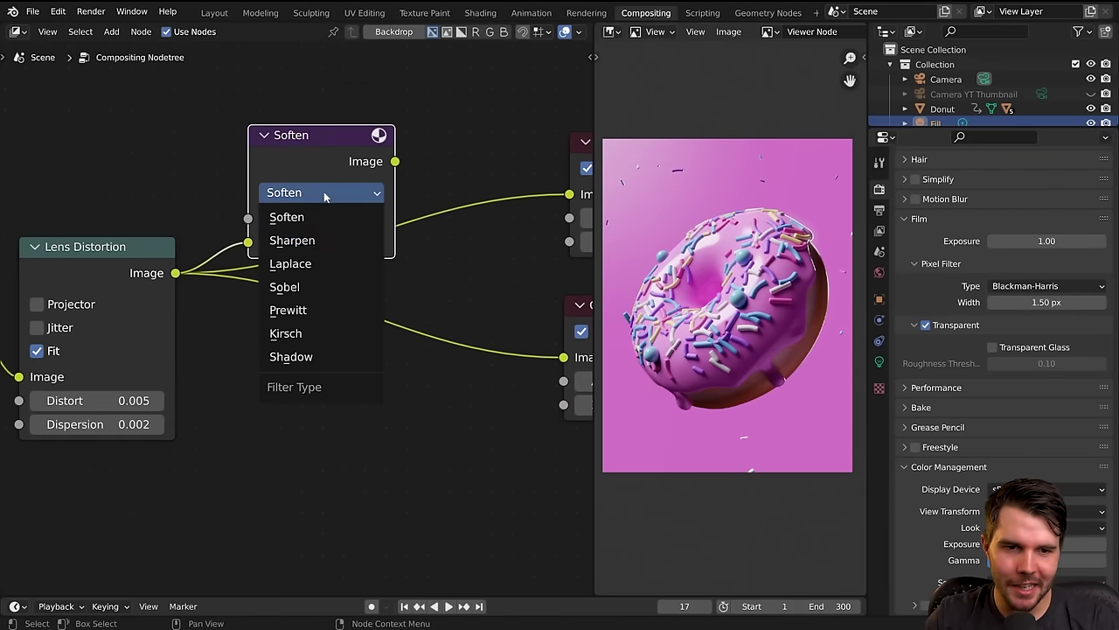
click(297, 237)
drag(396, 162, 460, 363)
drag(240, 201, 221, 287)
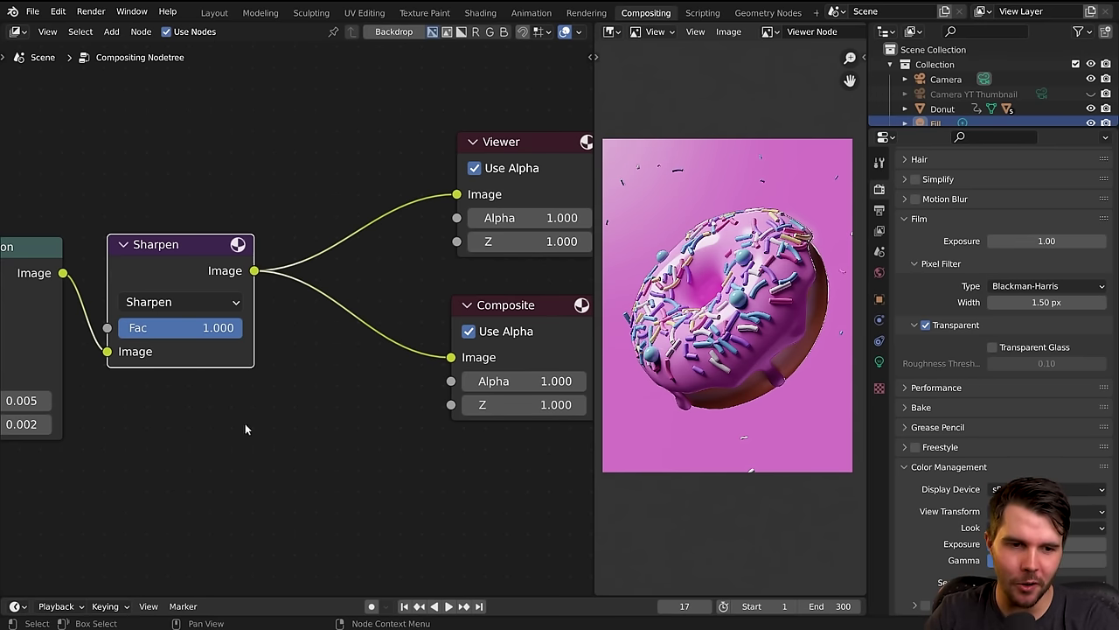
Try the Sharpen node's Fac at about 0.139 and at 0, and compare the sprinkles' edges.
middle_drag(287, 383, 443, 410)
scroll(443, 410, up, 6)
middle_drag(409, 373, 353, 289)
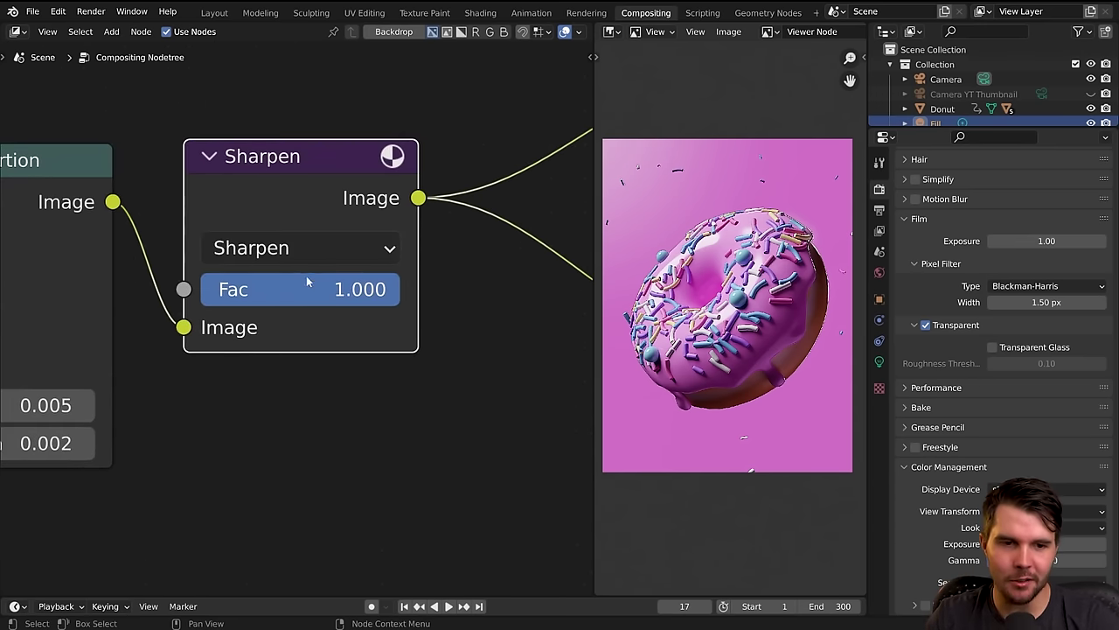
scroll(787, 353, up, 6)
middle_drag(283, 315, 319, 302)
drag(435, 280, 264, 281)
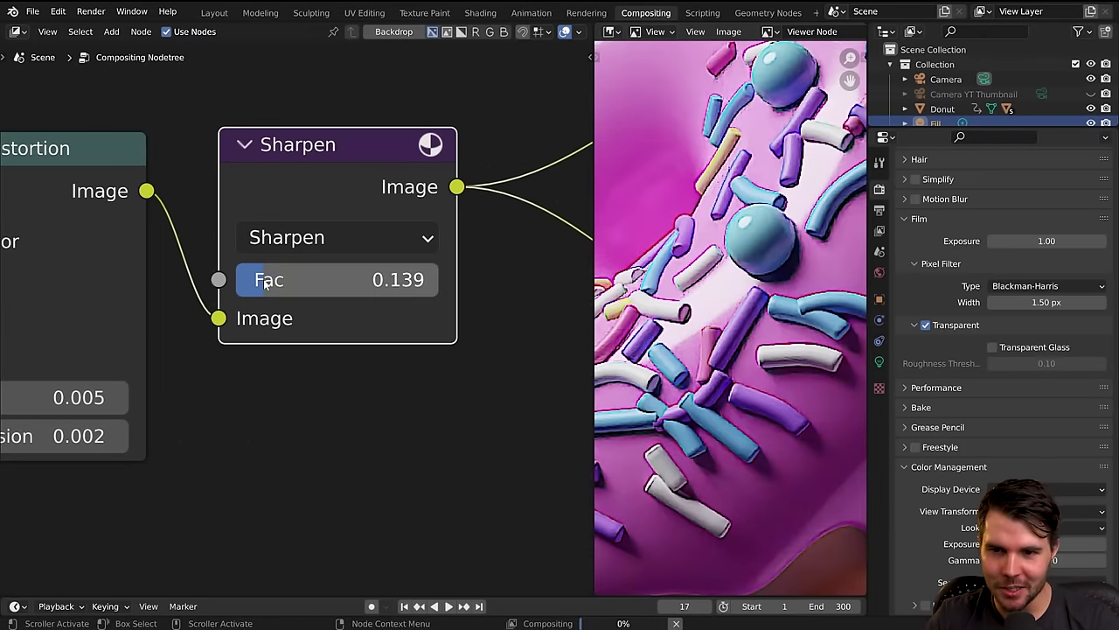
middle_drag(699, 318, 810, 266)
drag(310, 290, 241, 281)
scroll(756, 304, up, 4)
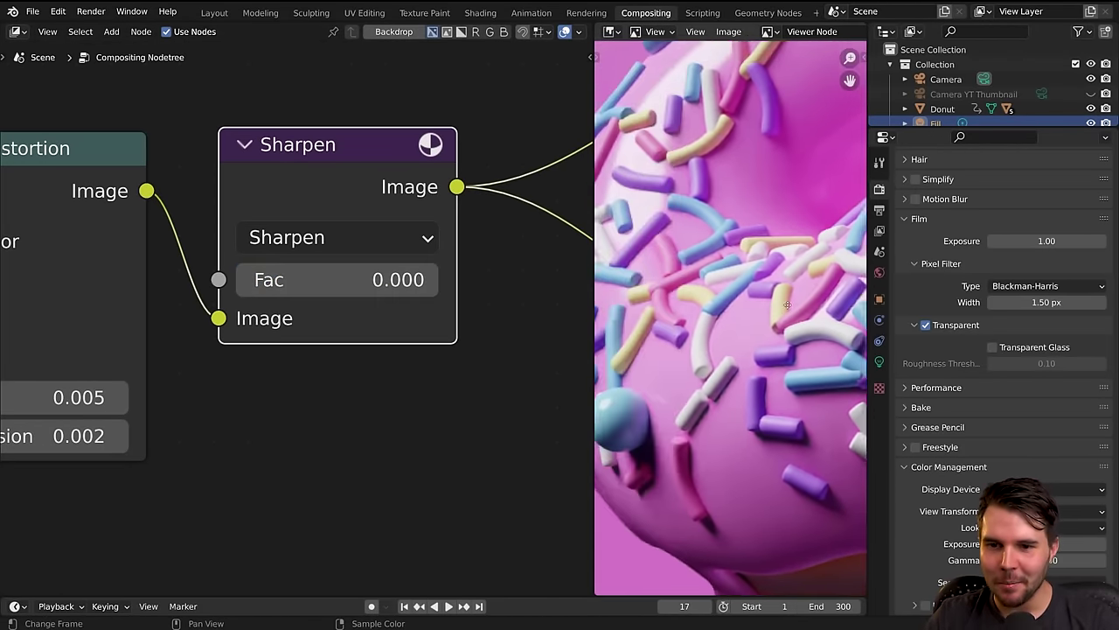
Try a Fac of 0.166 on the Sharpen node and examine the whole donut.
scroll(761, 350, down, 3)
drag(240, 282, 271, 284)
scroll(743, 367, down, 7)
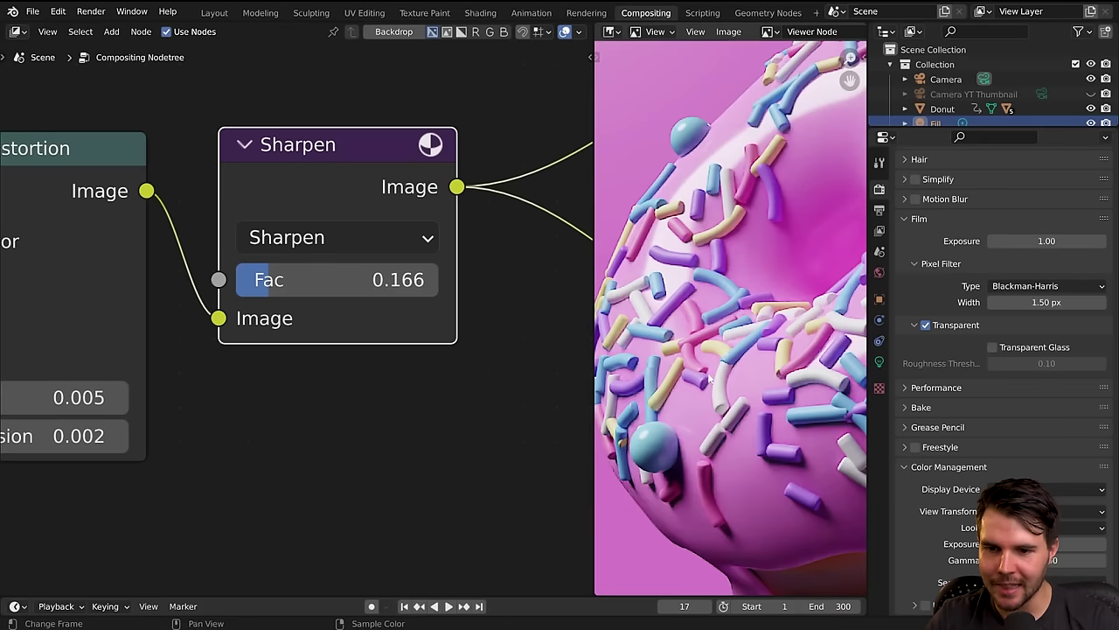
middle_drag(741, 370, 678, 364)
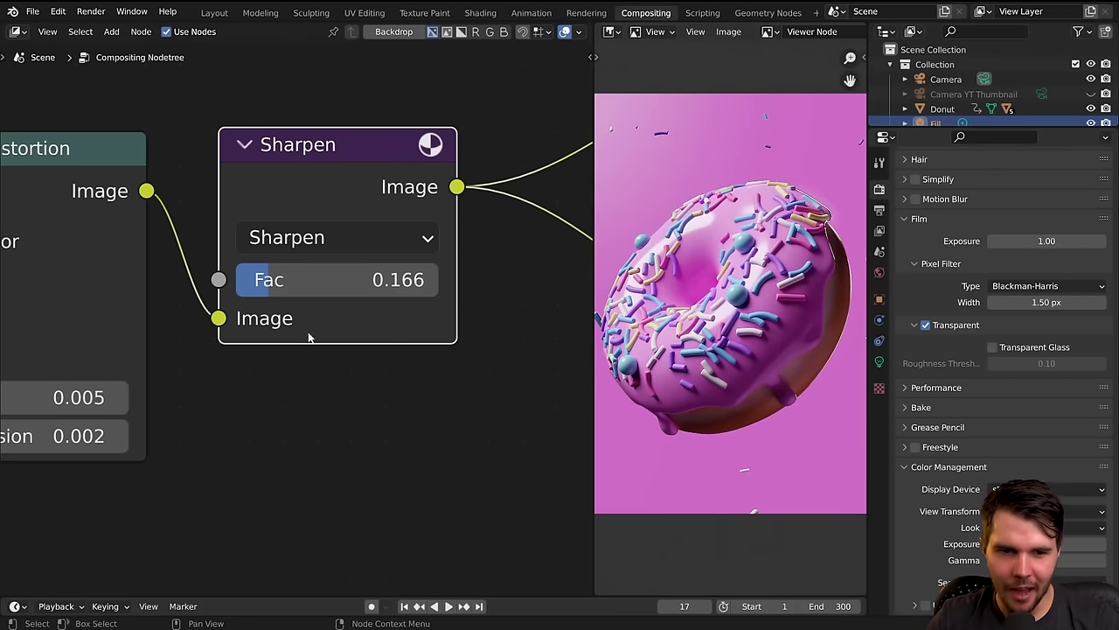
Set the Sharpen node's Fac to 0.020 and check the sprinkles up close and the full image.
scroll(731, 319, up, 4)
middle_drag(717, 324, 788, 333)
drag(420, 282, 391, 281)
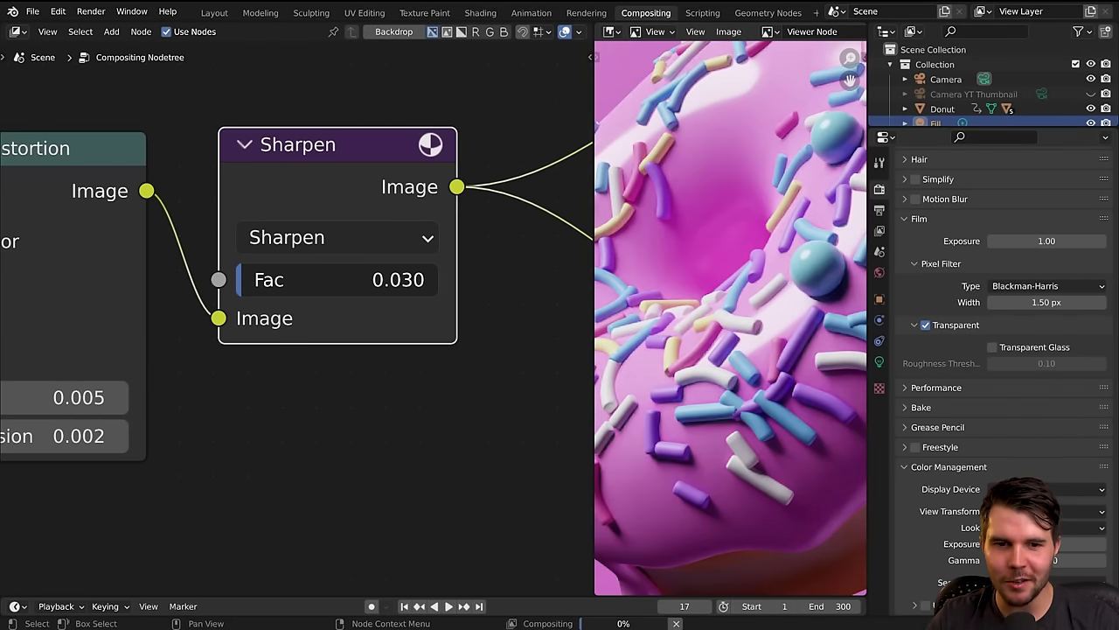
middle_drag(733, 353, 853, 490)
scroll(758, 379, up, 5)
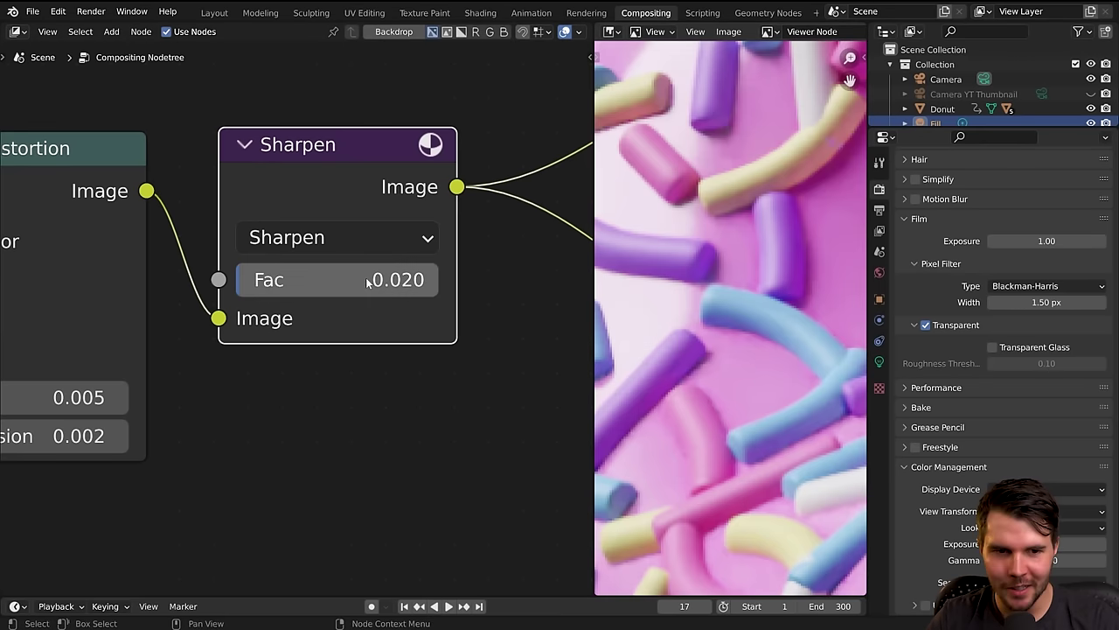
scroll(762, 367, down, 4)
scroll(780, 406, down, 3)
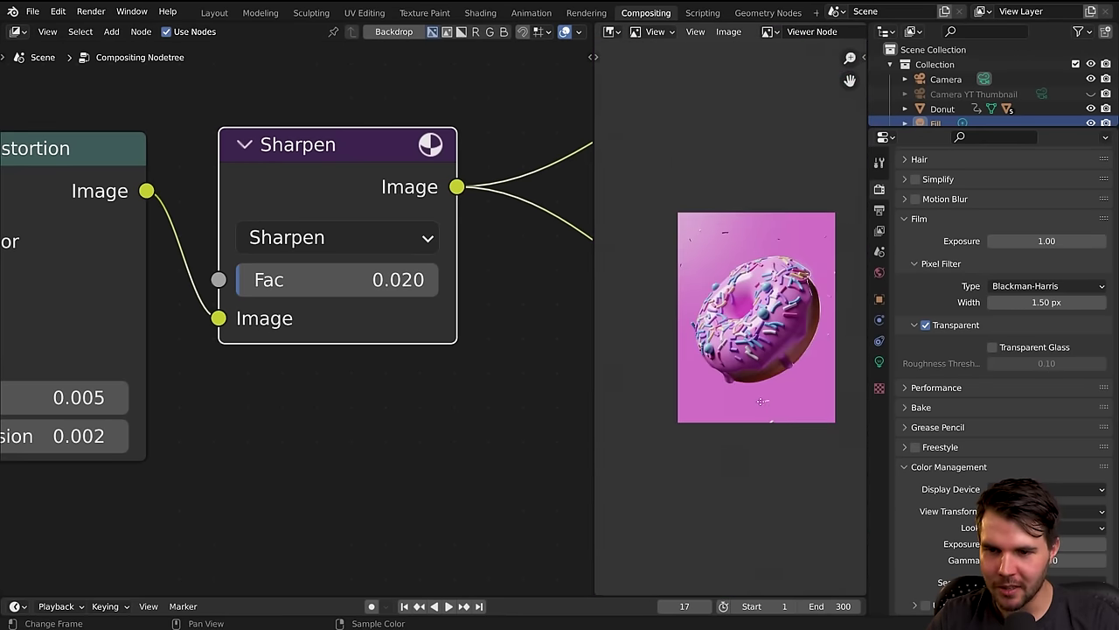
middle_drag(781, 406, 746, 399)
scroll(746, 399, up, 2)
Preview the Lens Distortion output and switch the preview back to the Sharpen node to compare the sprinkles' sharpness.
middle_drag(426, 344, 580, 358)
ctrl+shift+click(217, 205)
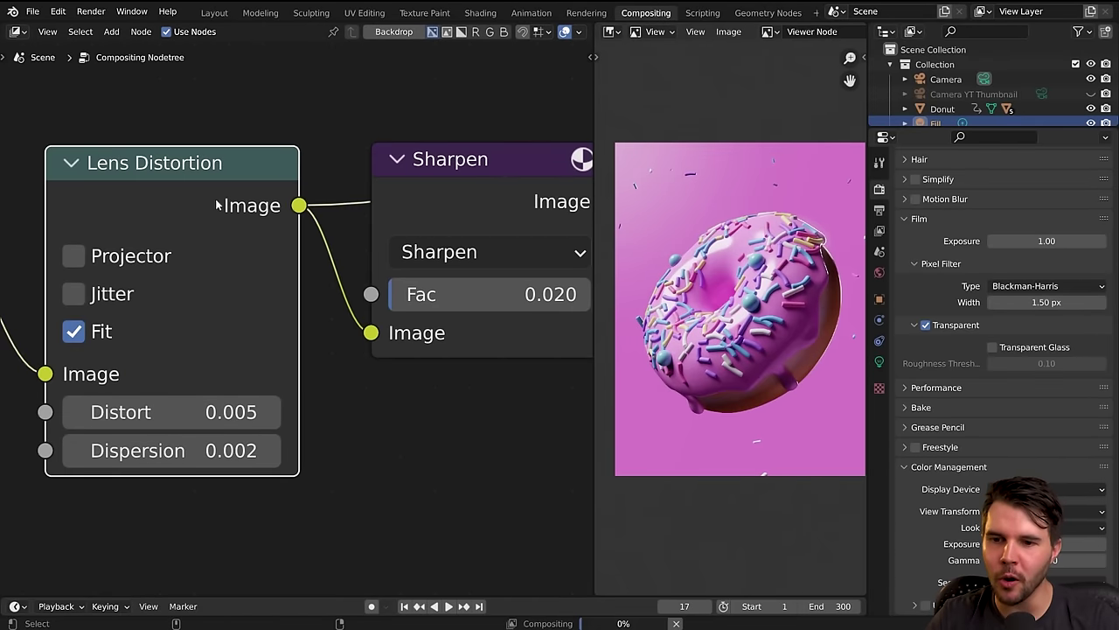
scroll(577, 350, down, 1)
scroll(770, 401, down, 3)
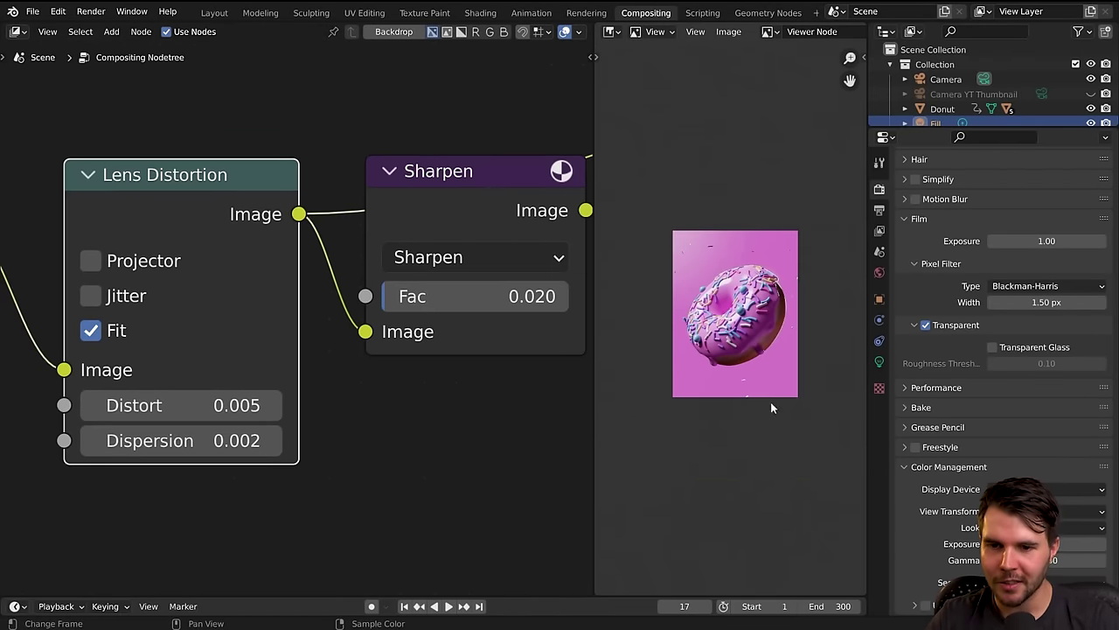
middle_drag(430, 162, 355, 160)
scroll(720, 304, up, 6)
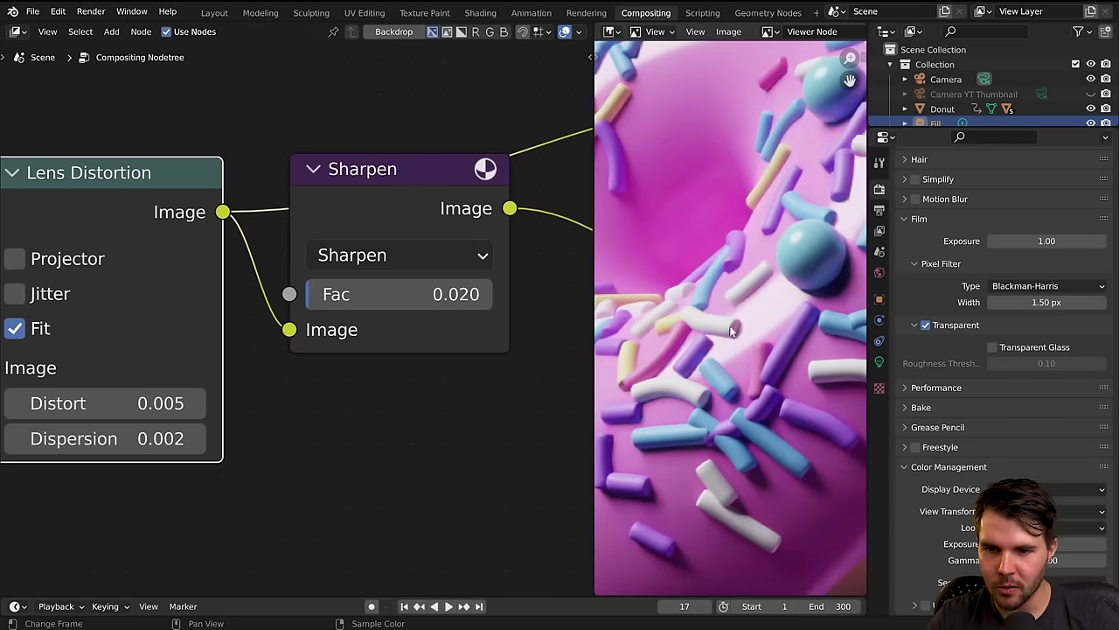
click(368, 182)
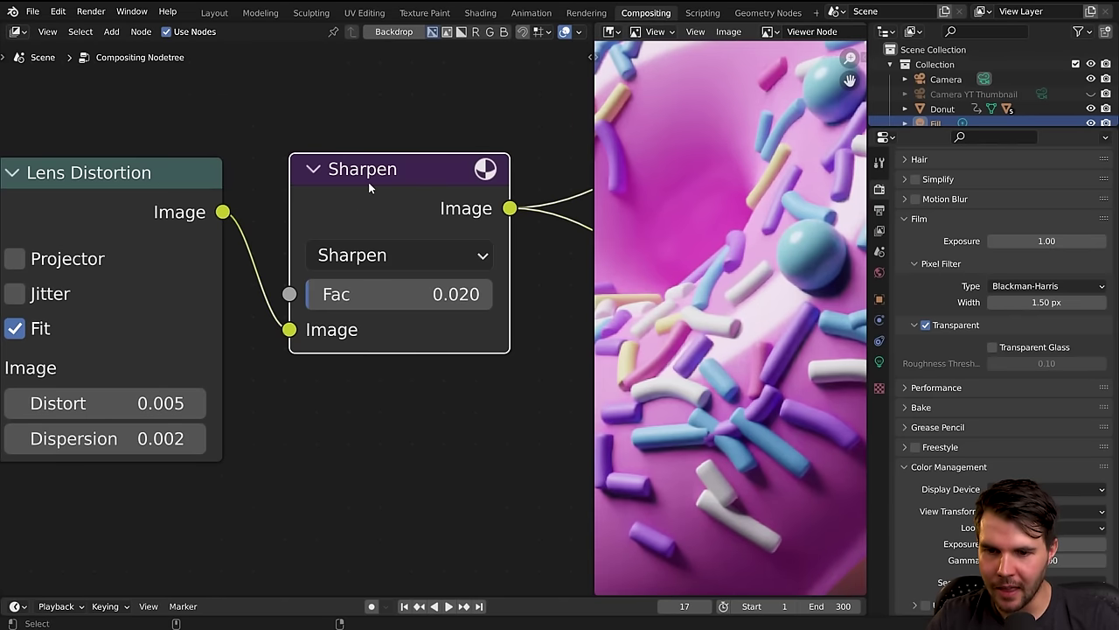
Compare the Lens Distortion and Sharpen outputs on the sprinkles once more and check the whole donut image.
ctrl+shift+click(156, 180)
ctrl+shift+click(330, 179)
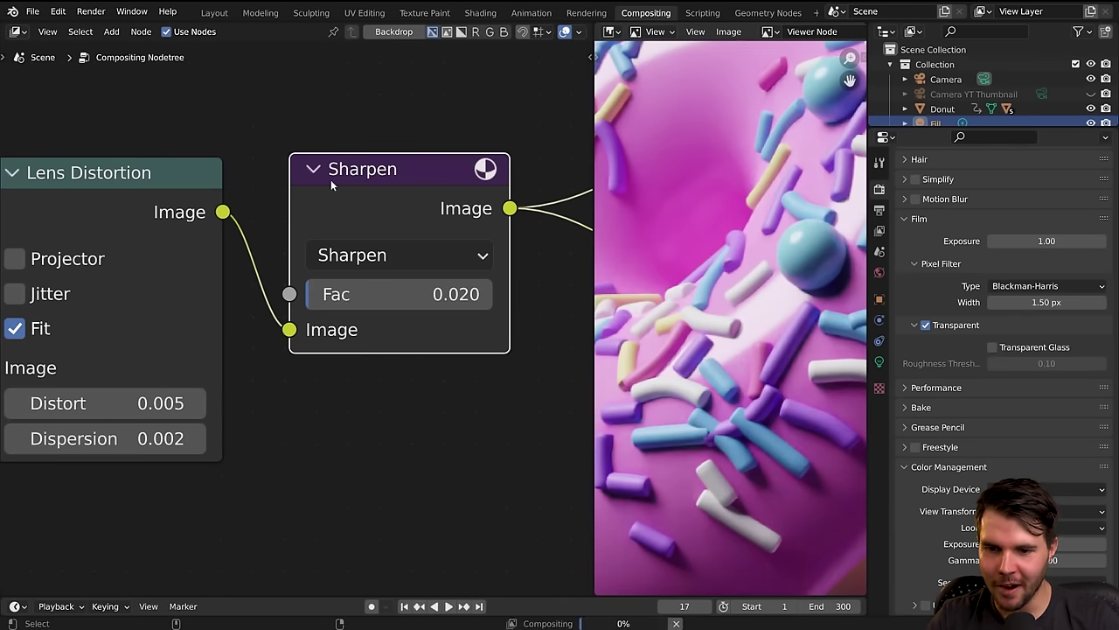
scroll(691, 372, down, 6)
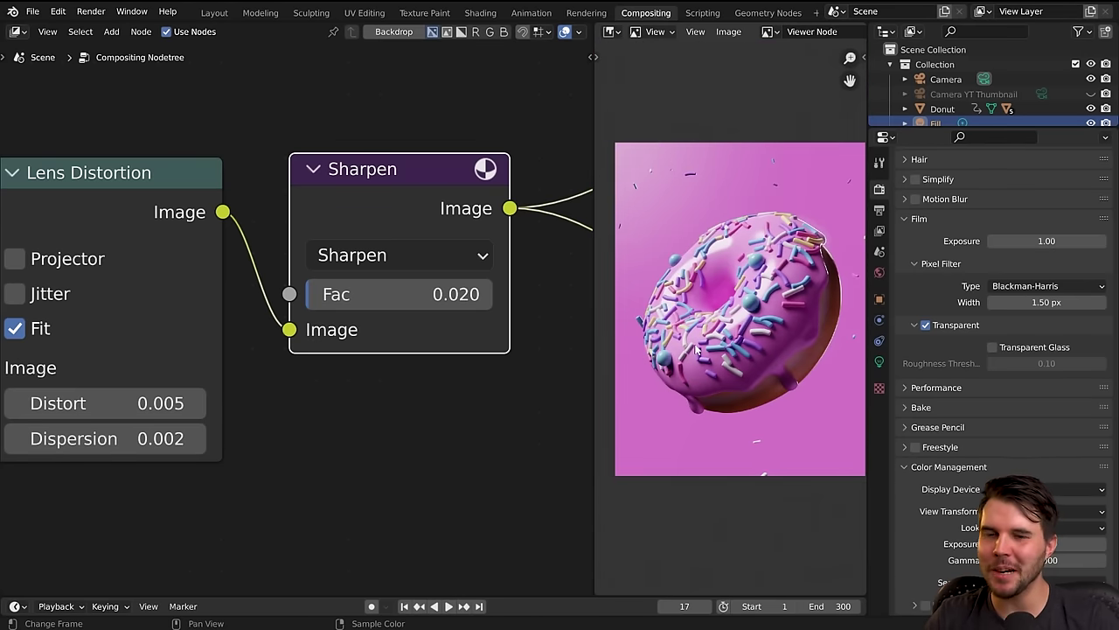
scroll(689, 425, down, 2)
scroll(393, 417, down, 3)
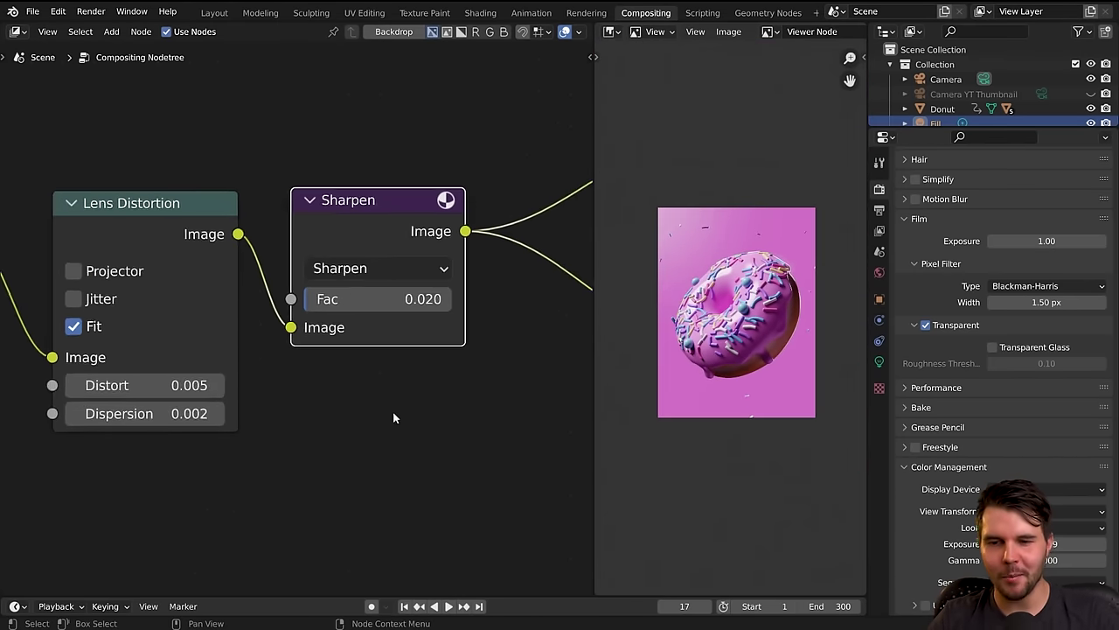
Preview the Color Balance, glow Add and Render Layers outputs in turn, working backwards through the node tree.
middle_drag(332, 449, 509, 424)
ctrl+shift+click(151, 230)
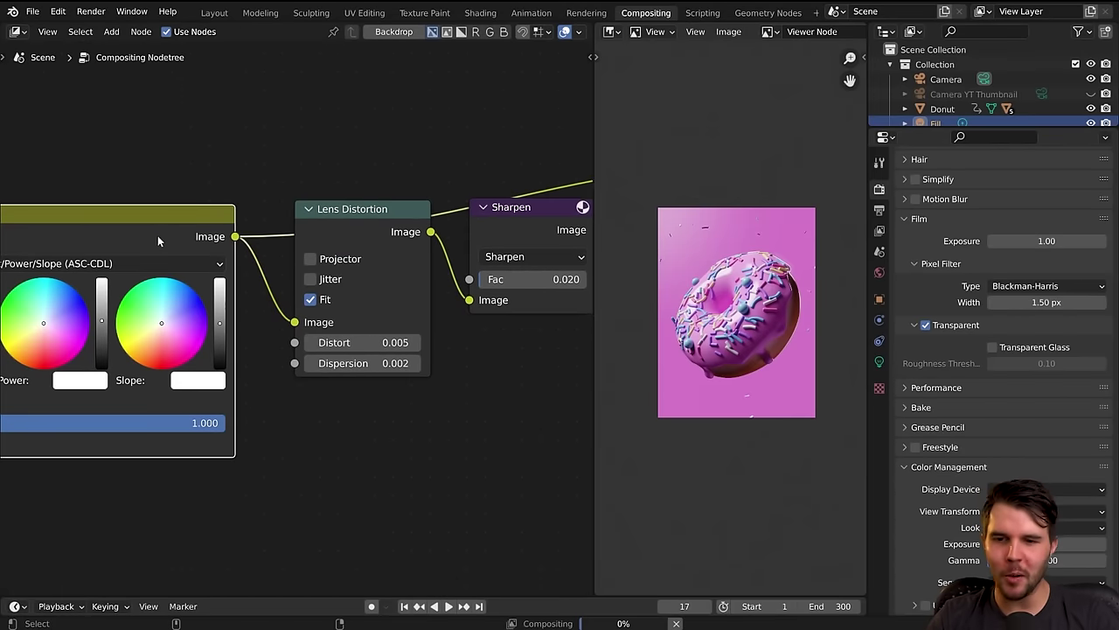
middle_drag(188, 404, 297, 403)
scroll(292, 402, down, 3)
middle_drag(153, 376, 328, 370)
scroll(328, 370, down, 3)
ctrl+shift+click(139, 278)
scroll(298, 455, down, 1)
ctrl+scroll(492, 423, left, 3)
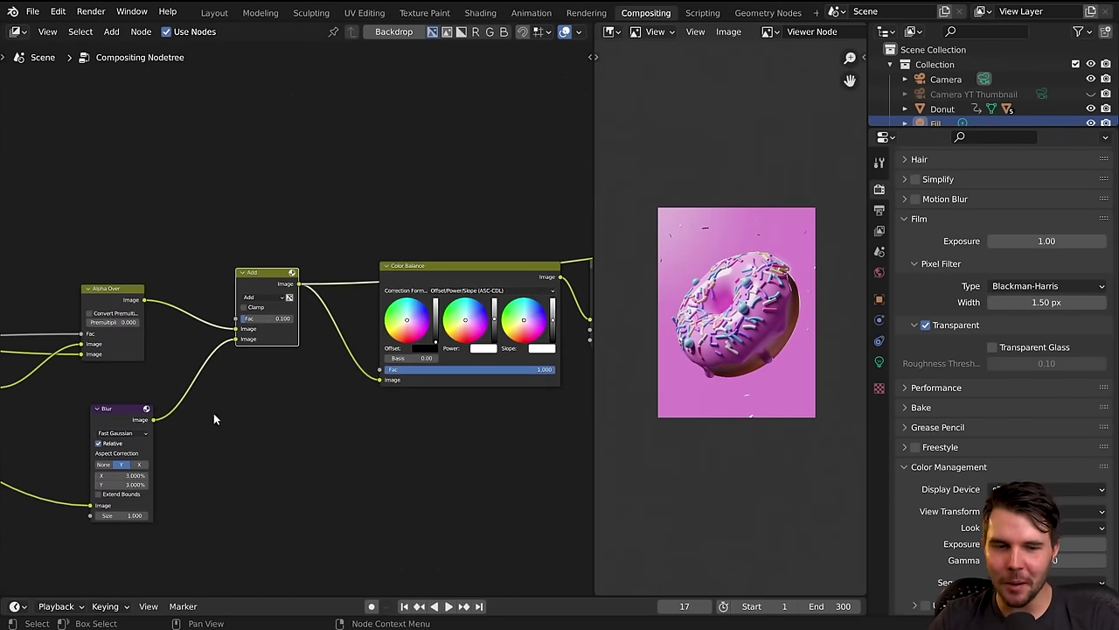
ctrl+scroll(213, 418, left, 10)
ctrl+shift+click(173, 278)
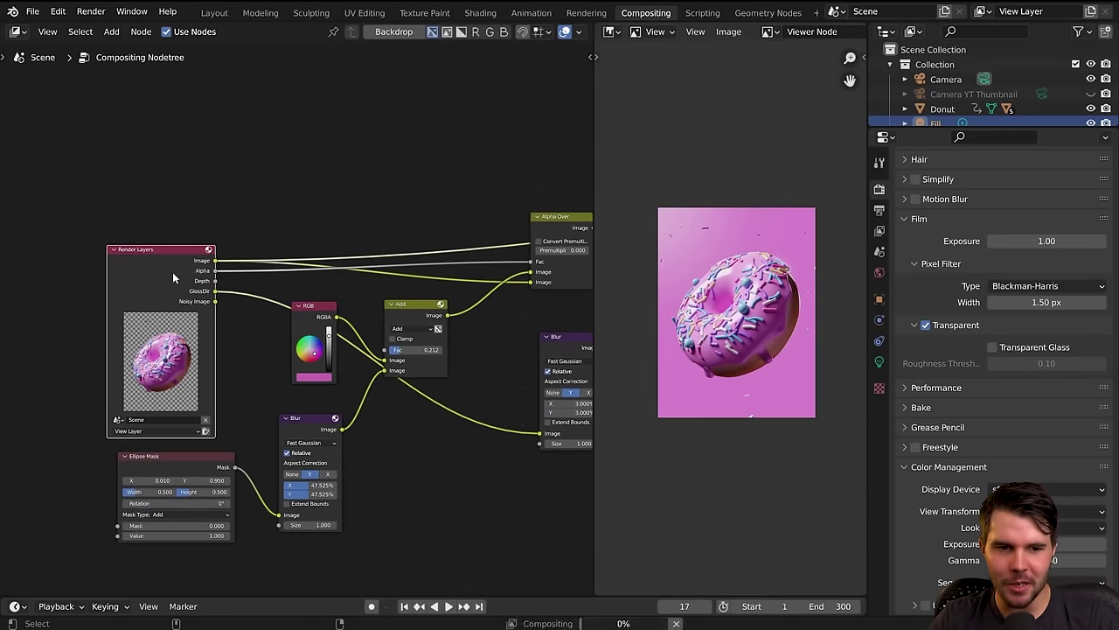
Preview the Alpha Over output and the background's RGB, Ellipse Mask, Blur and Add nodes one after another.
middle_drag(377, 366, 337, 320)
ctrl+shift+click(514, 179)
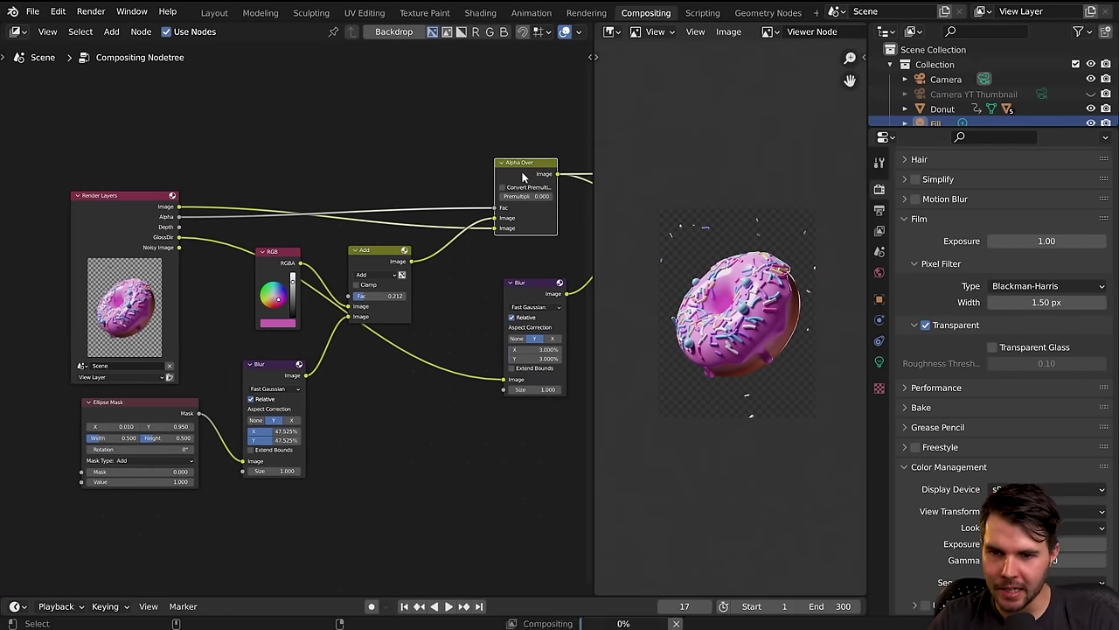
scroll(309, 372, up, 1)
scroll(300, 320, up, 1)
middle_drag(298, 315, 312, 298)
mouse_move(284, 228)
mouse_down()
mouse_move(282, 213)
mouse_move(265, 217)
mouse_up()
ctrl+shift+click(266, 218)
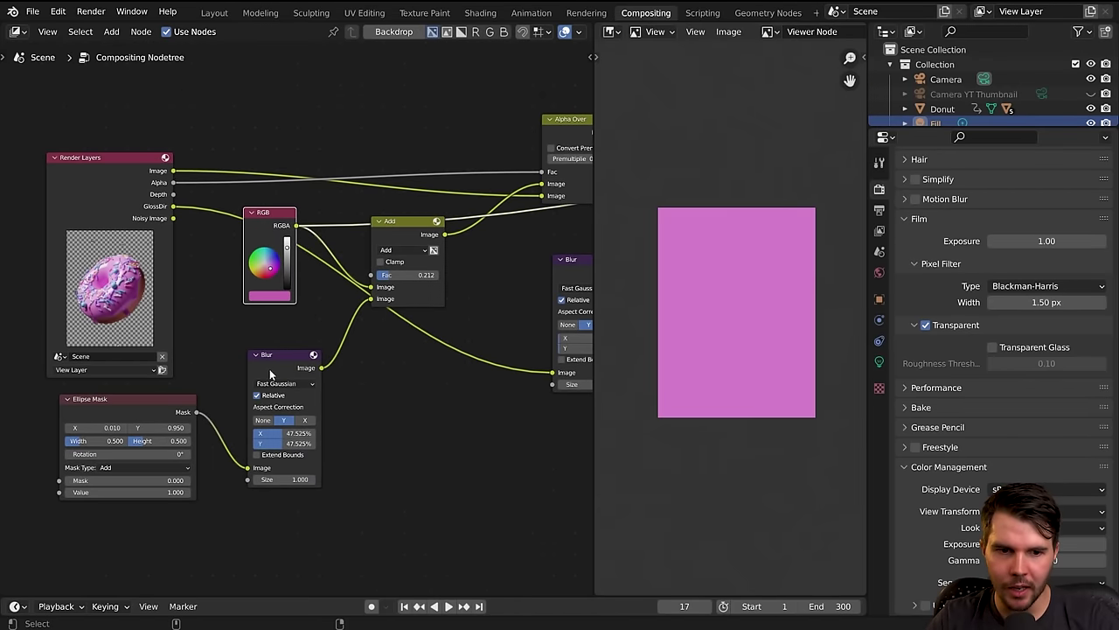
ctrl+shift+click(123, 403)
ctrl+shift+click(280, 361)
ctrl+shift+click(407, 228)
Preview the Alpha Over composite, the glossy Blur and the glow Add node in turn, examining the donut's highlights.
middle_drag(517, 312, 341, 342)
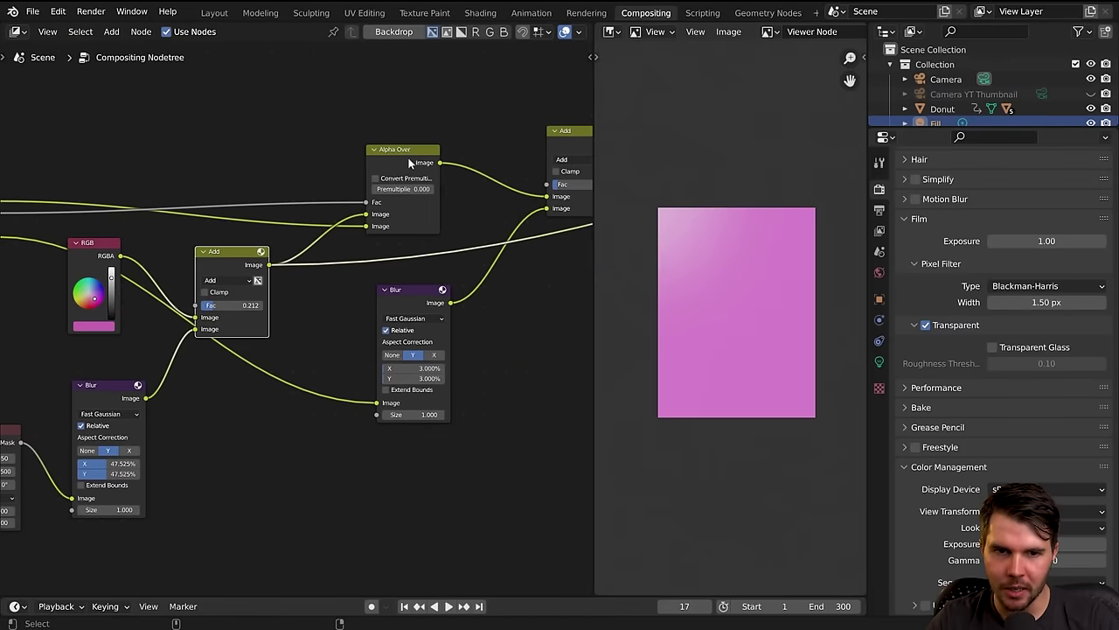
ctrl+shift+click(401, 167)
middle_drag(399, 287, 277, 273)
ctrl+shift+click(278, 276)
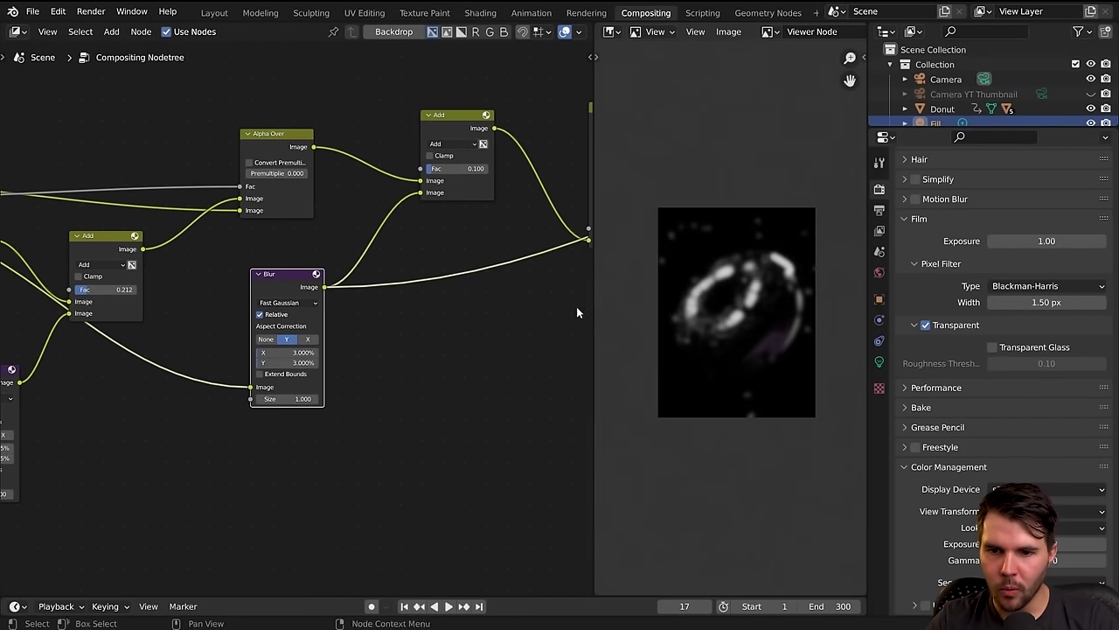
scroll(711, 312, up, 5)
middle_drag(214, 362, 580, 380)
middle_drag(429, 362, 145, 336)
middle_drag(372, 325, 248, 354)
click(418, 135)
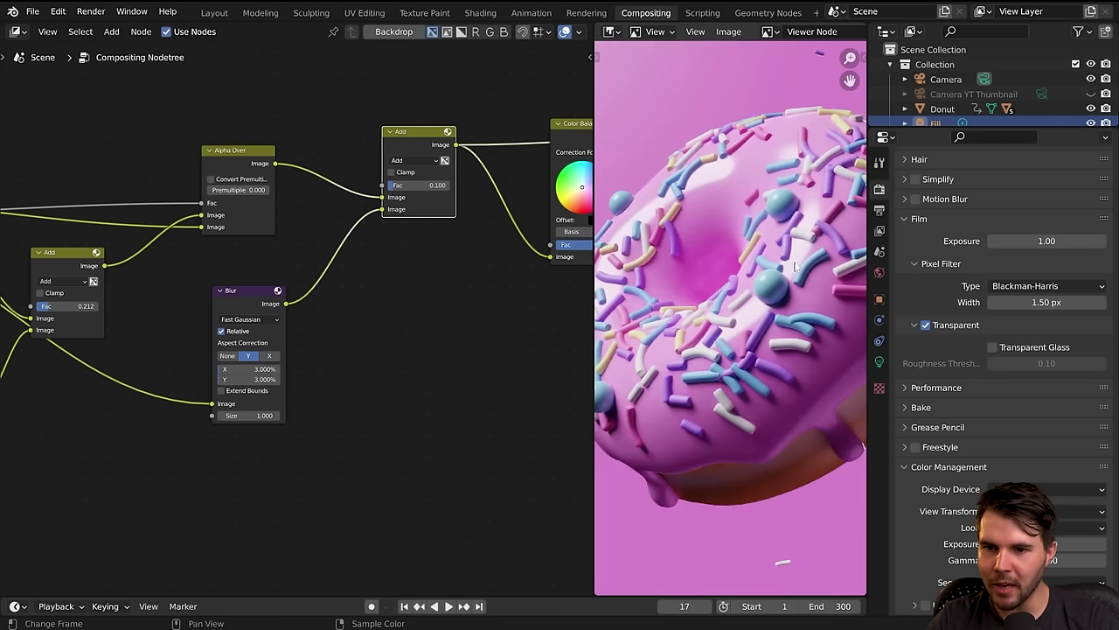
middle_drag(447, 187, 382, 224)
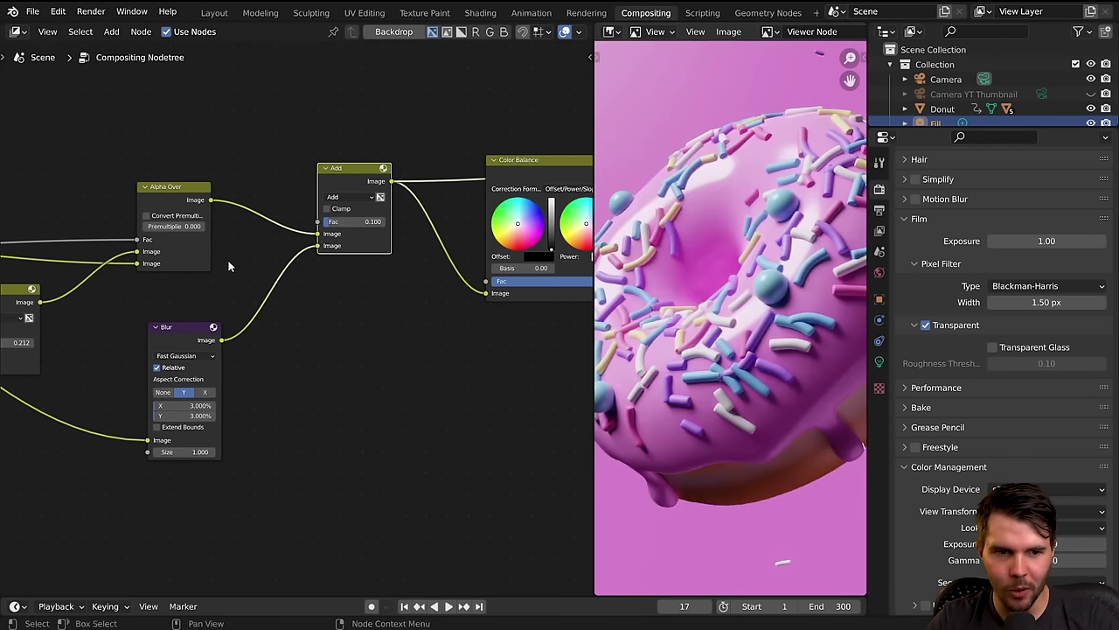
Preview the Color Balance output on the whole donut and review its Offset/Power/Slope controls.
middle_drag(350, 363, 29, 396)
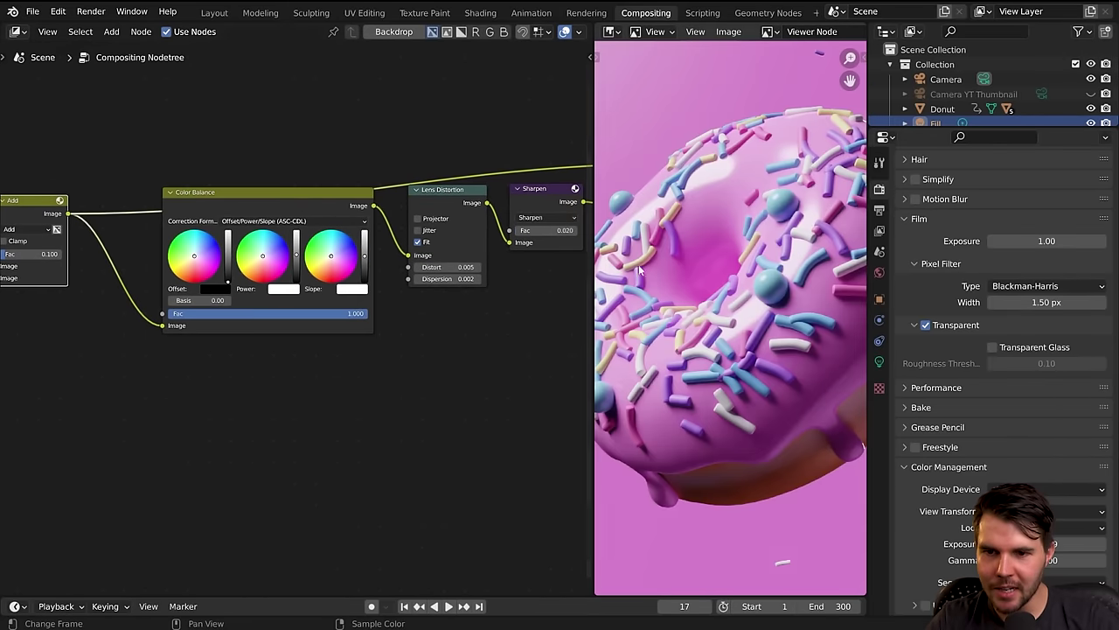
scroll(804, 400, down, 3)
ctrl+shift+click(324, 204)
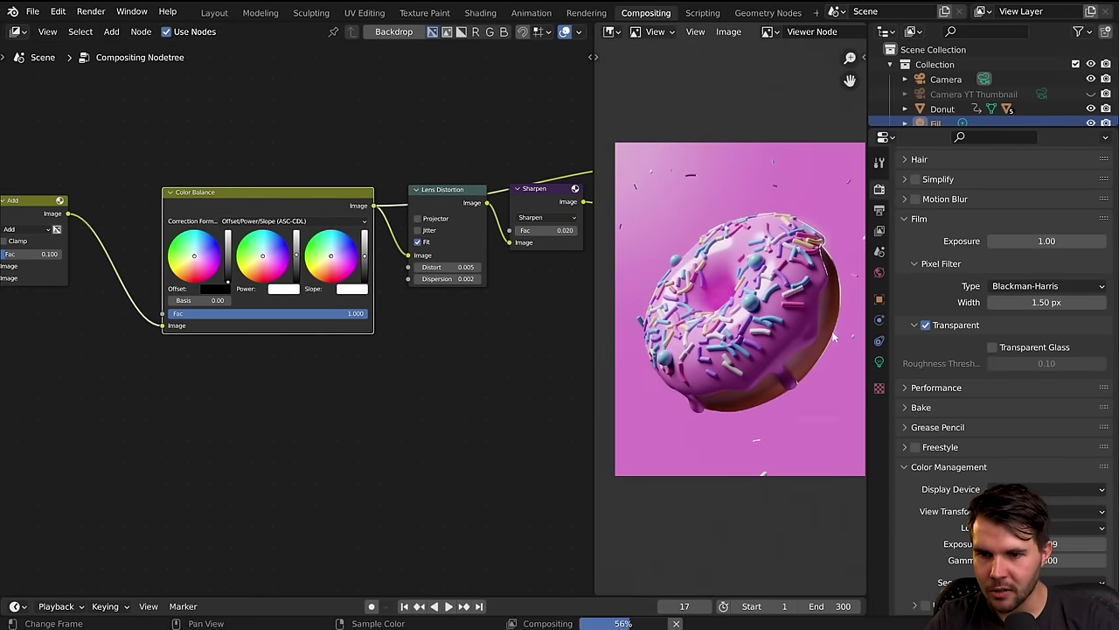
scroll(315, 312, up, 1)
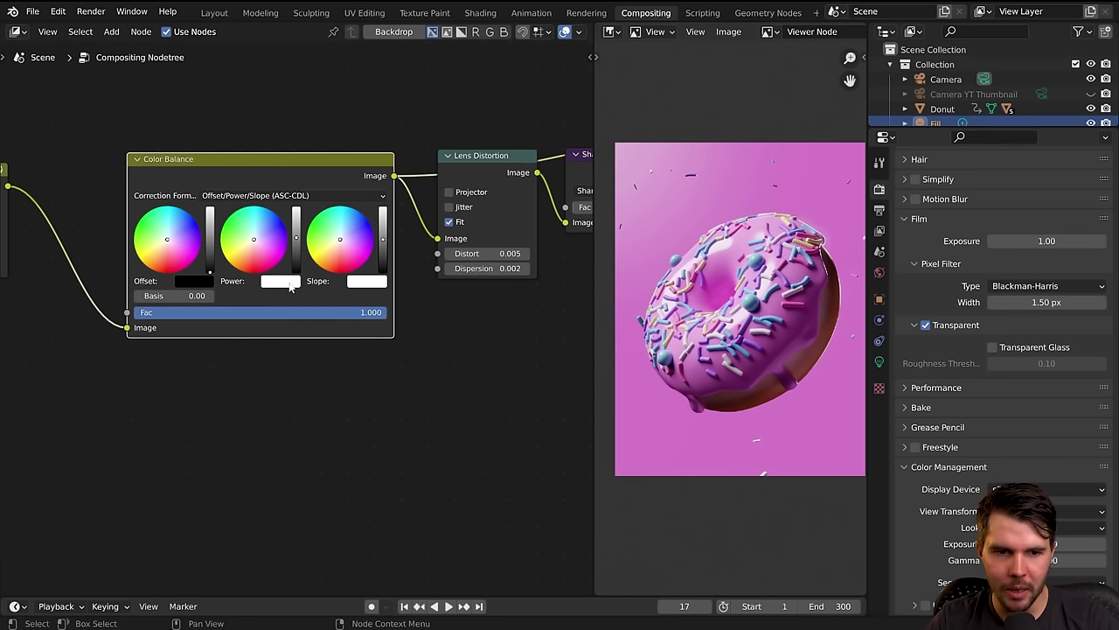
click(289, 283)
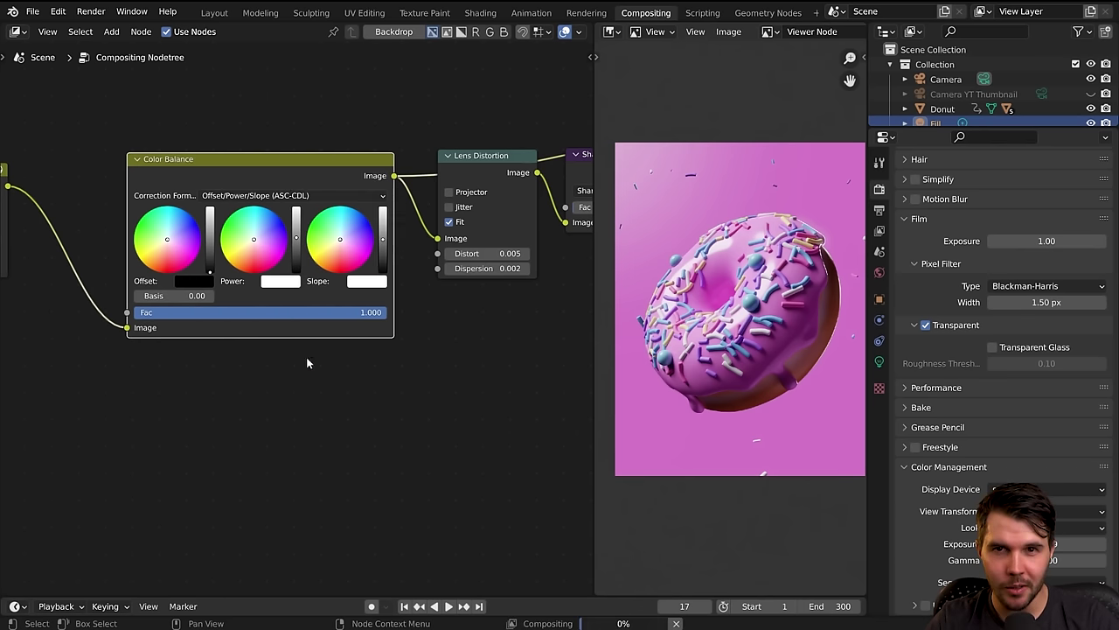
click(282, 193)
click(282, 193)
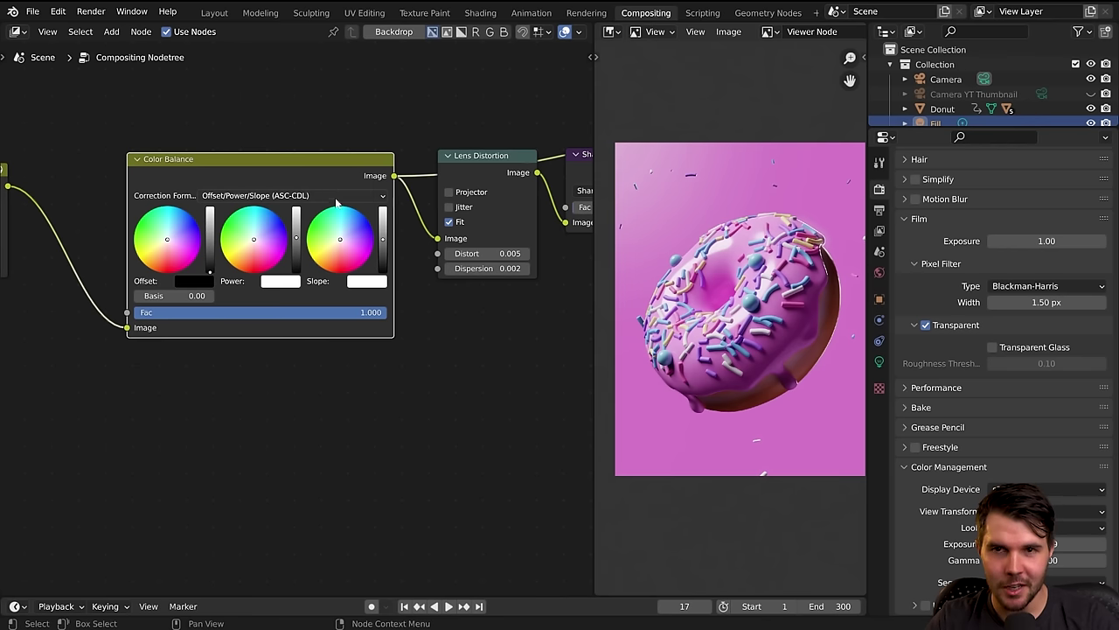
Preview the Lens Distortion output and review its Distort value.
middle_drag(414, 263, 333, 271)
click(402, 164)
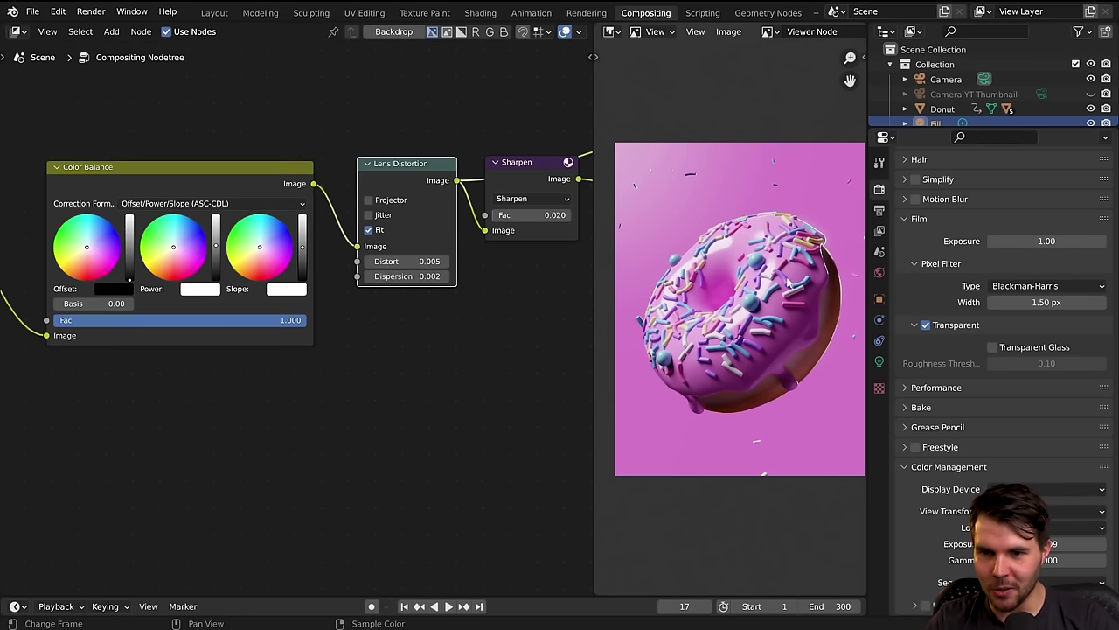
middle_drag(405, 235, 338, 242)
click(341, 268)
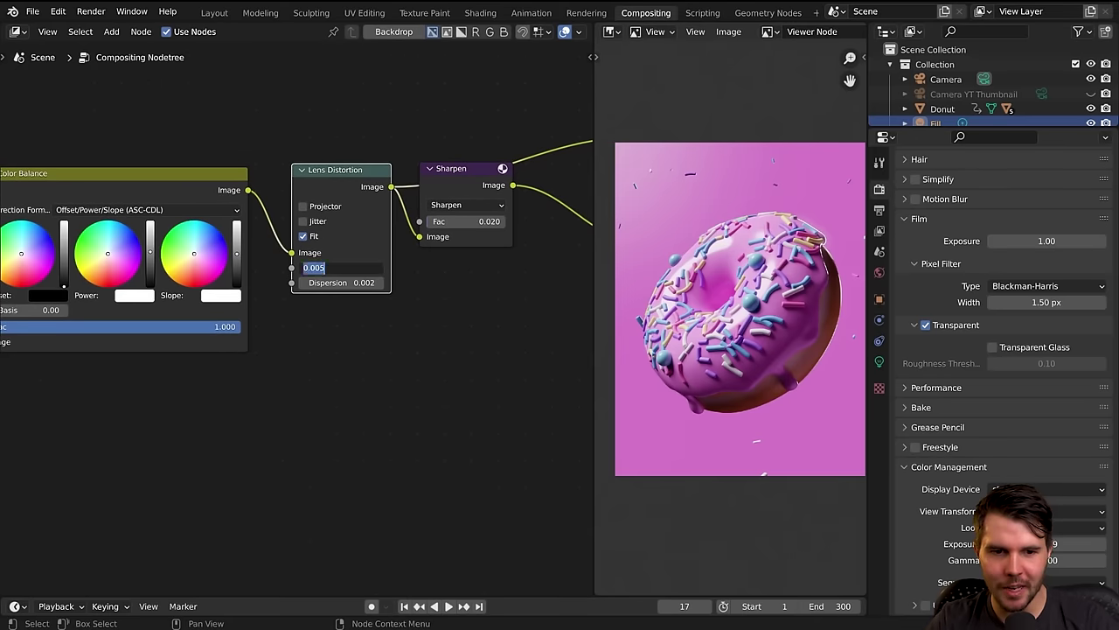
key(Return)
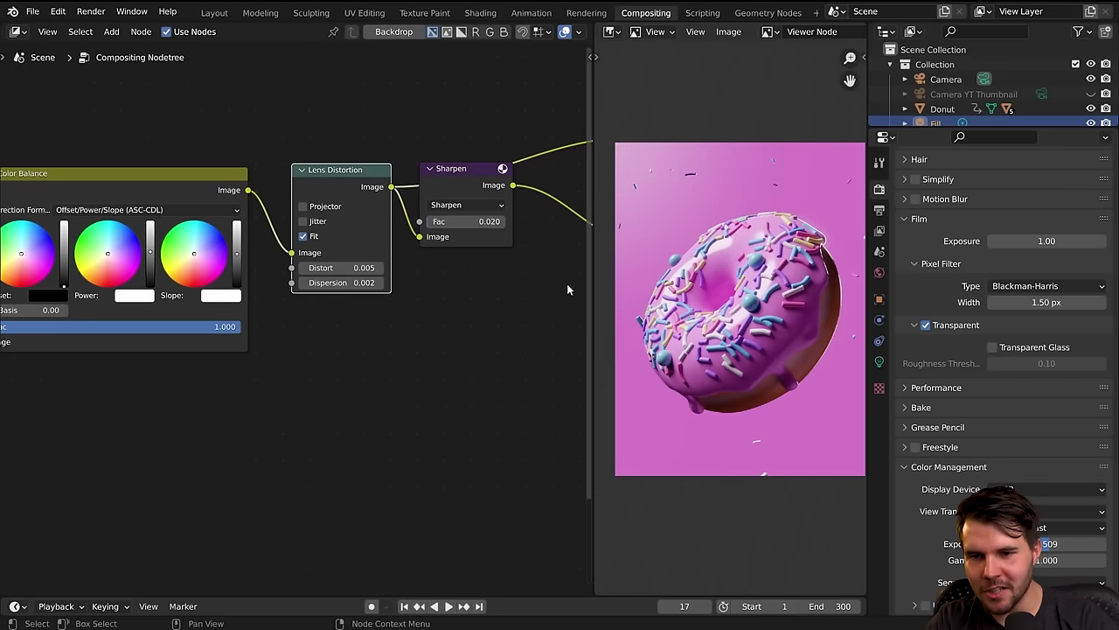
Preview the Sharpen output and examine the final composited donut image.
middle_drag(482, 241, 420, 250)
ctrl+shift+click(390, 185)
middle_drag(664, 238, 617, 249)
scroll(617, 249, up, 1)
scroll(472, 297, down, 3)
middle_drag(460, 305, 352, 300)
scroll(351, 300, down, 1)
scroll(707, 341, down, 4)
middle_drag(707, 346, 729, 341)
scroll(728, 341, up, 1)
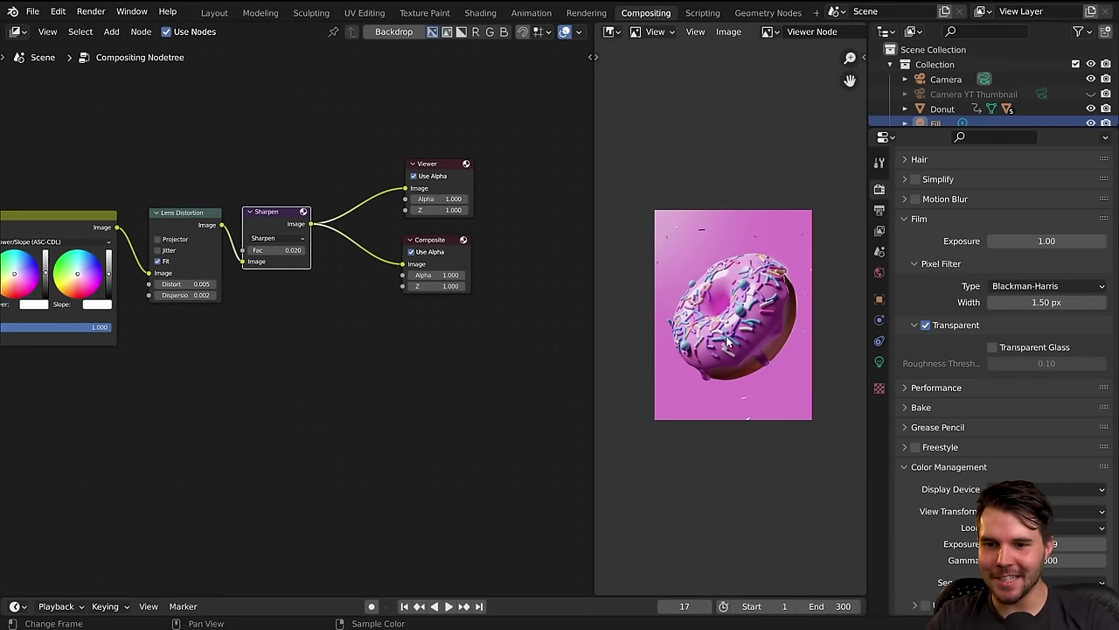
scroll(730, 341, up, 2)
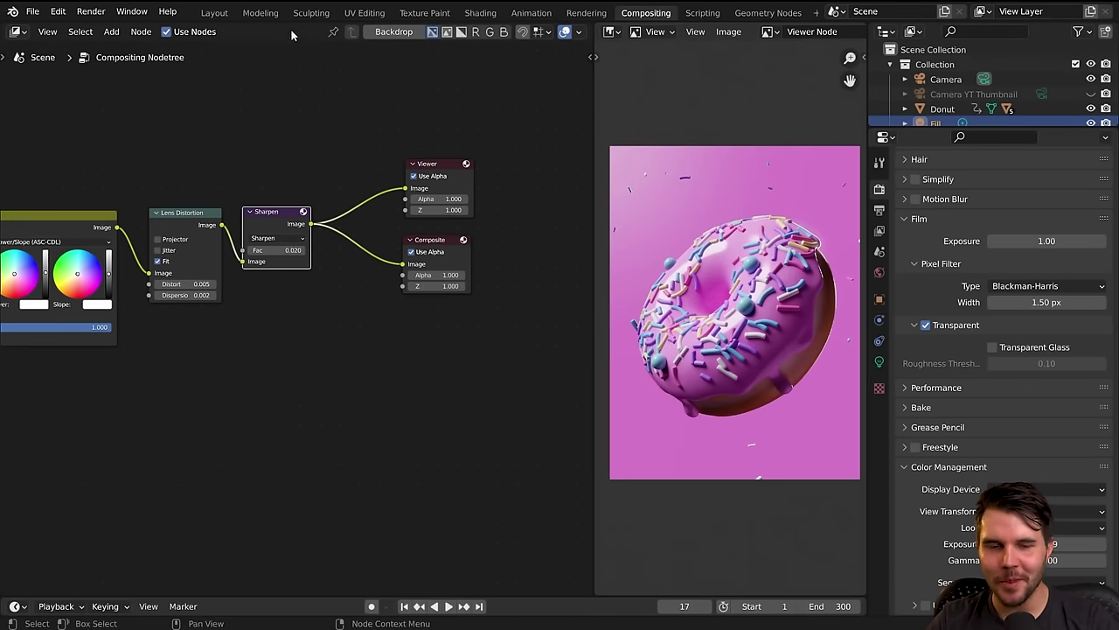
Maximize the node editor and fit the entire compositing node tree in view.
scroll(227, 311, down, 4)
middle_drag(225, 312, 413, 290)
key(ctrl+space)
scroll(607, 332, up, 3)
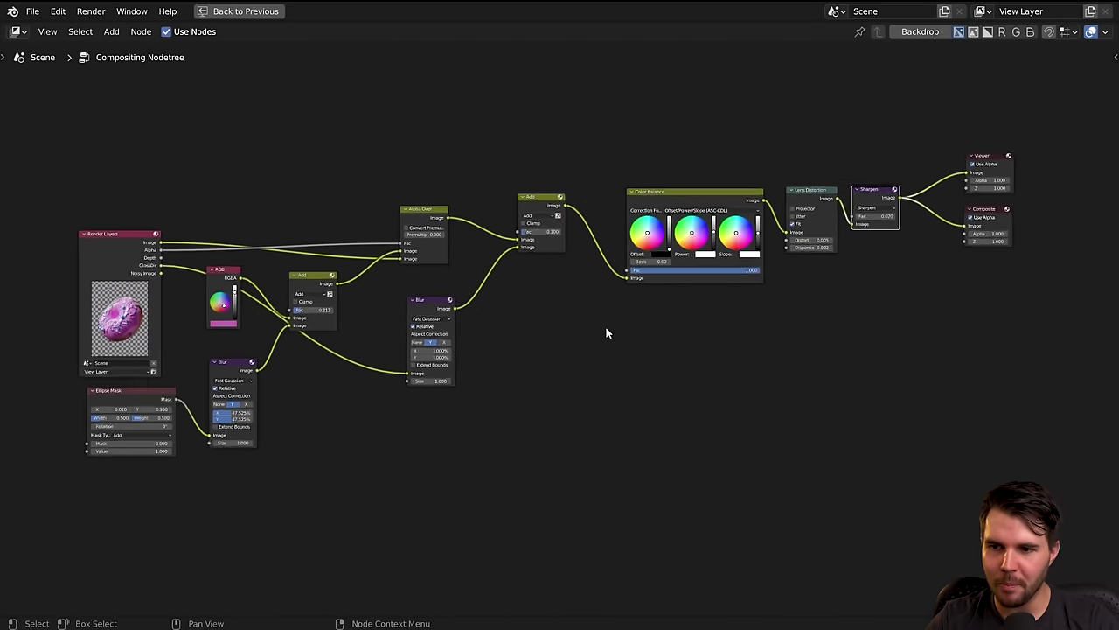
middle_drag(654, 315, 607, 306)
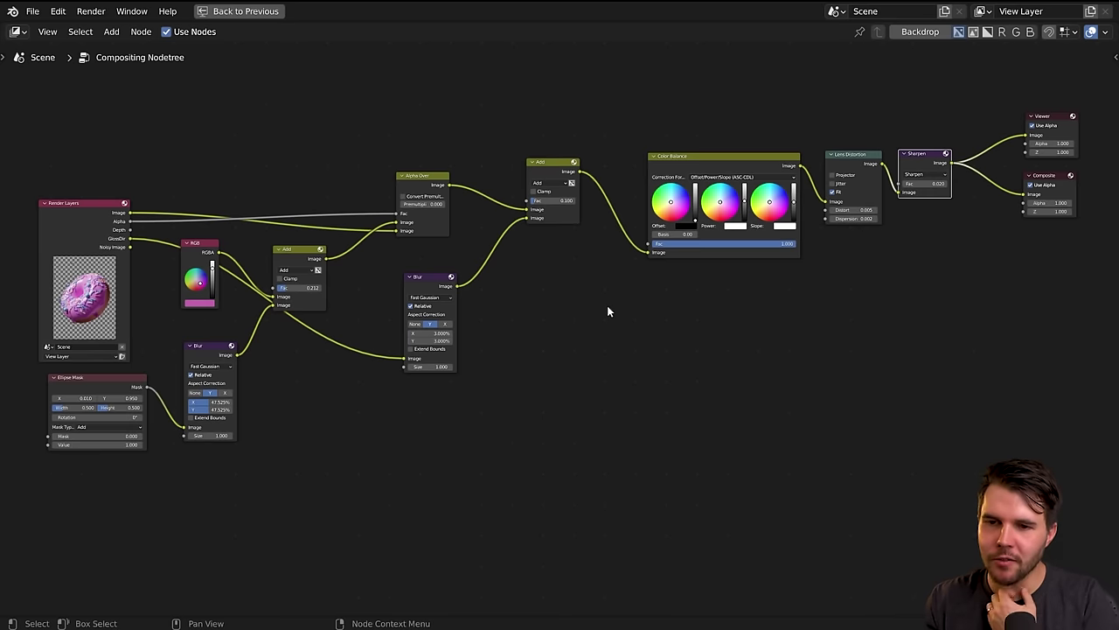
Move the Color Balance, Lens Distortion, Sharpen and output nodes closer together, and shift them with the glow Add towards Alpha Over.
drag(703, 156, 654, 165)
drag(743, 114, 940, 281)
drag(830, 105, 1075, 283)
key(g)
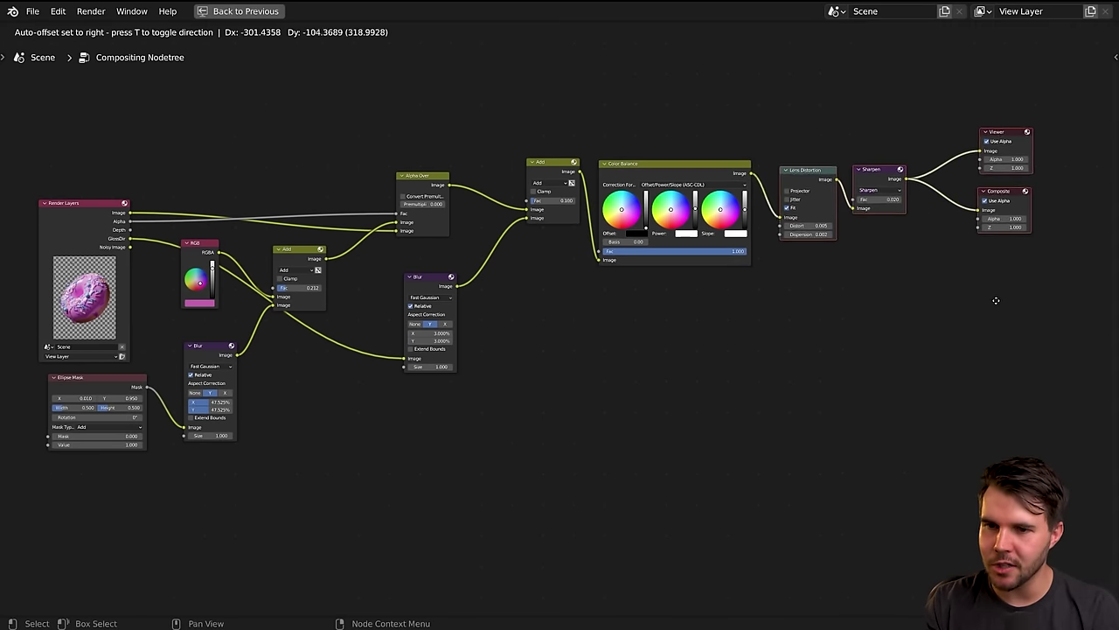
click(963, 322)
drag(530, 112, 1016, 342)
key(g)
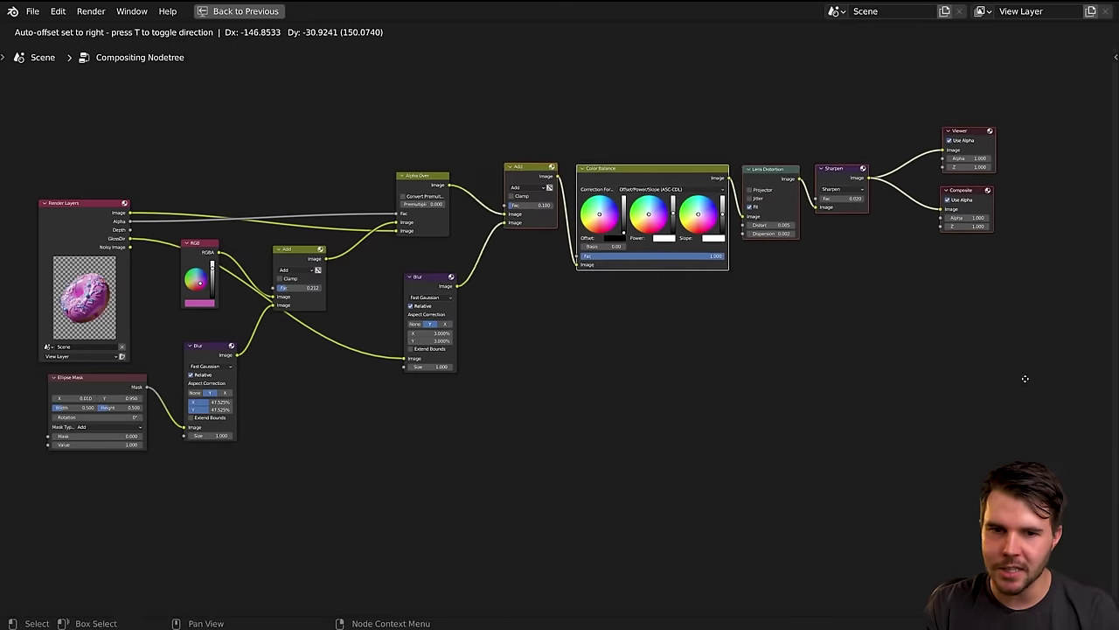
click(996, 390)
Shift Alpha Over, the glossy Blur and all following nodes closer to the background Add, and move that Add nearer the RGB node.
drag(383, 93, 945, 459)
key(g)
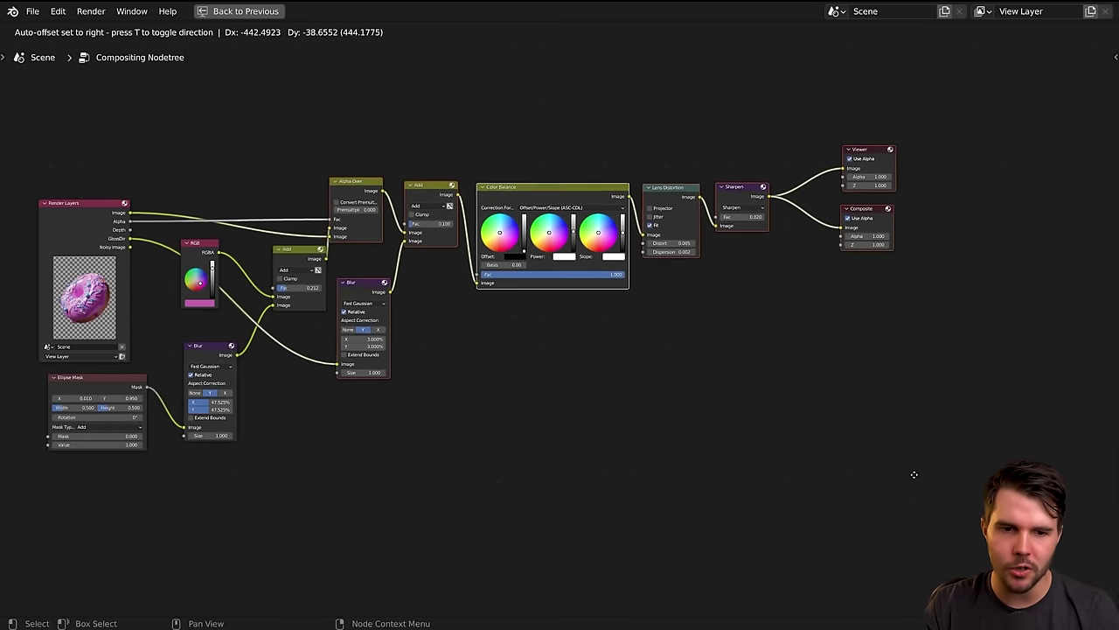
click(947, 478)
drag(278, 138, 1013, 486)
key(g)
key(x)
click(332, 104)
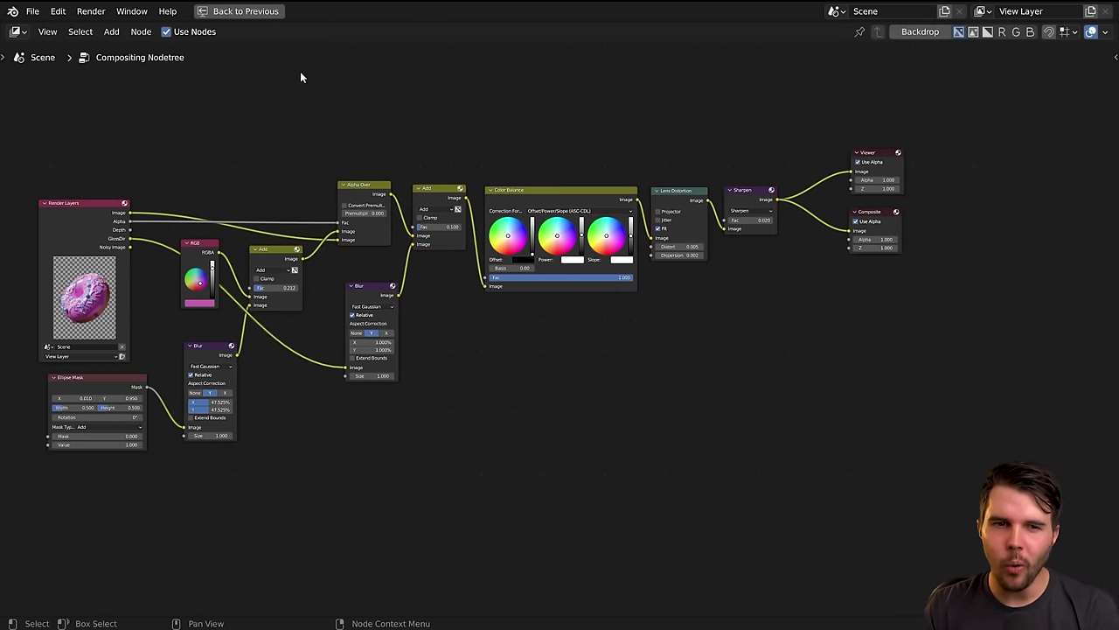
Review the tidied node tree, restore the previous editor layout and check the donut image.
scroll(315, 122, up, 1)
middle_drag(339, 130, 450, 134)
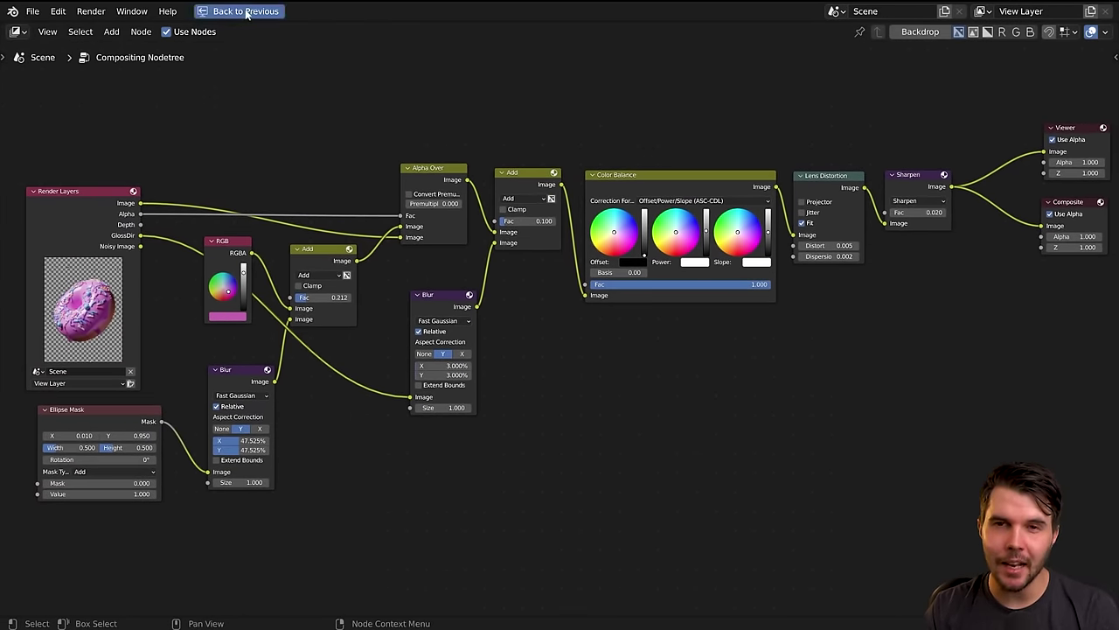
click(243, 10)
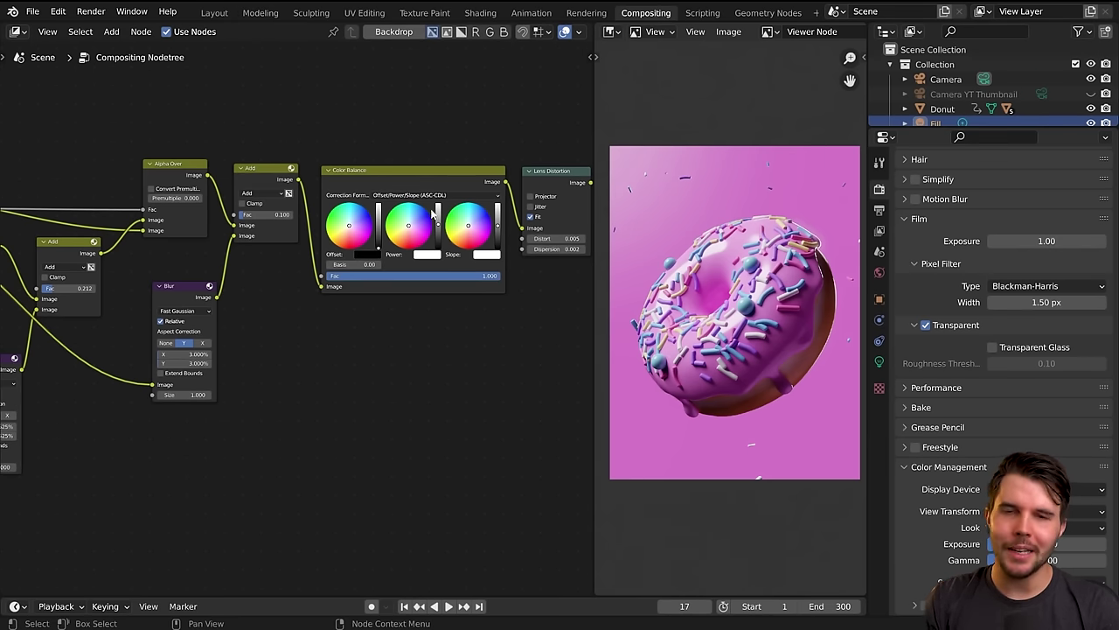
scroll(715, 316, up, 3)
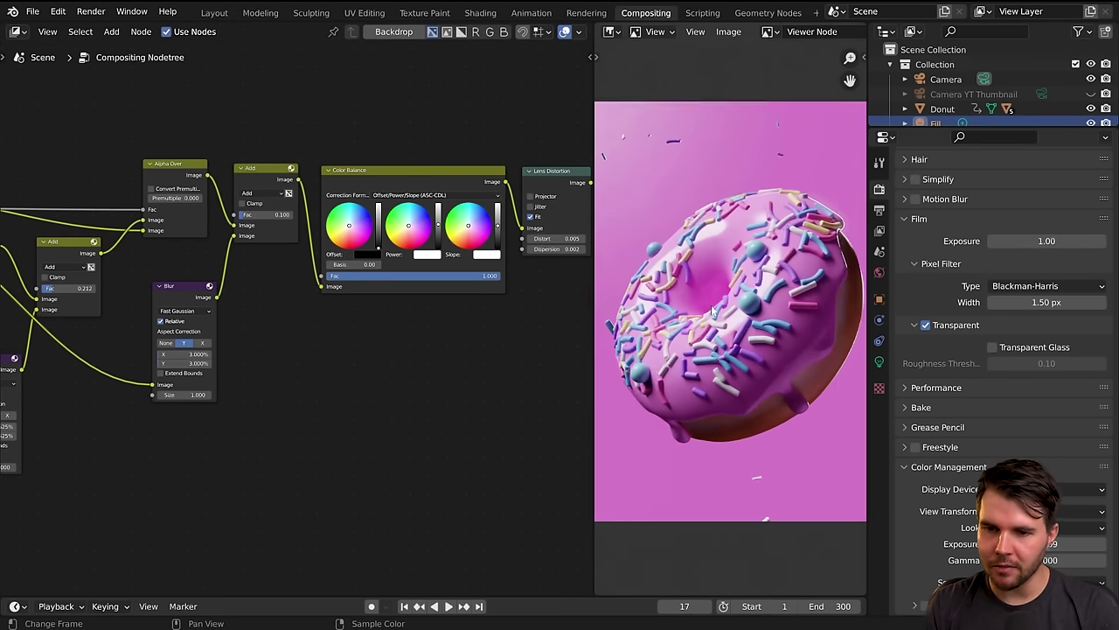
scroll(715, 317, down, 3)
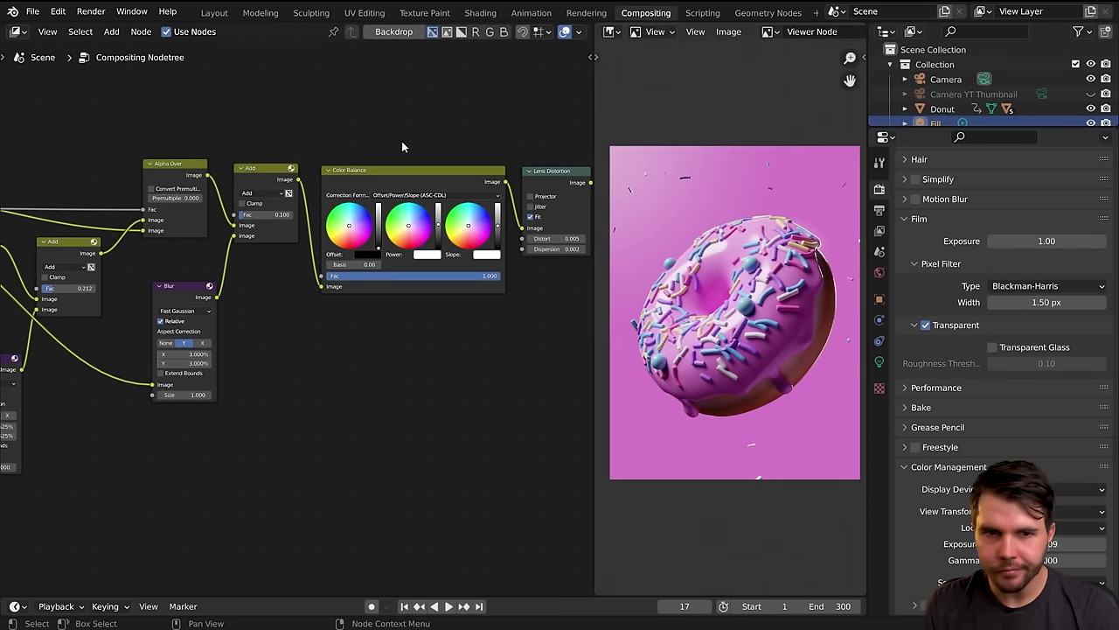
Preview the glossy Blur node's output and examine the blurred highlights up close.
mouse_move(353, 384)
middle_down()
mouse_move(449, 379)
mouse_move(425, 338)
mouse_move(524, 343)
mouse_move(354, 354)
mouse_move(405, 335)
middle_up()
ctrl+shift+click(421, 223)
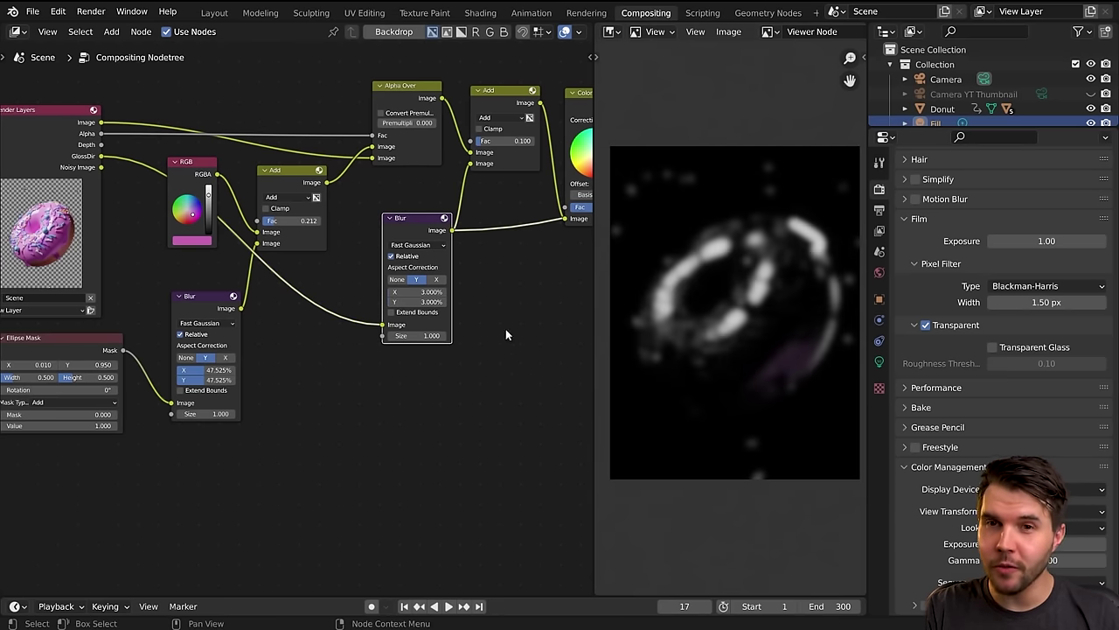
scroll(770, 274, up, 4)
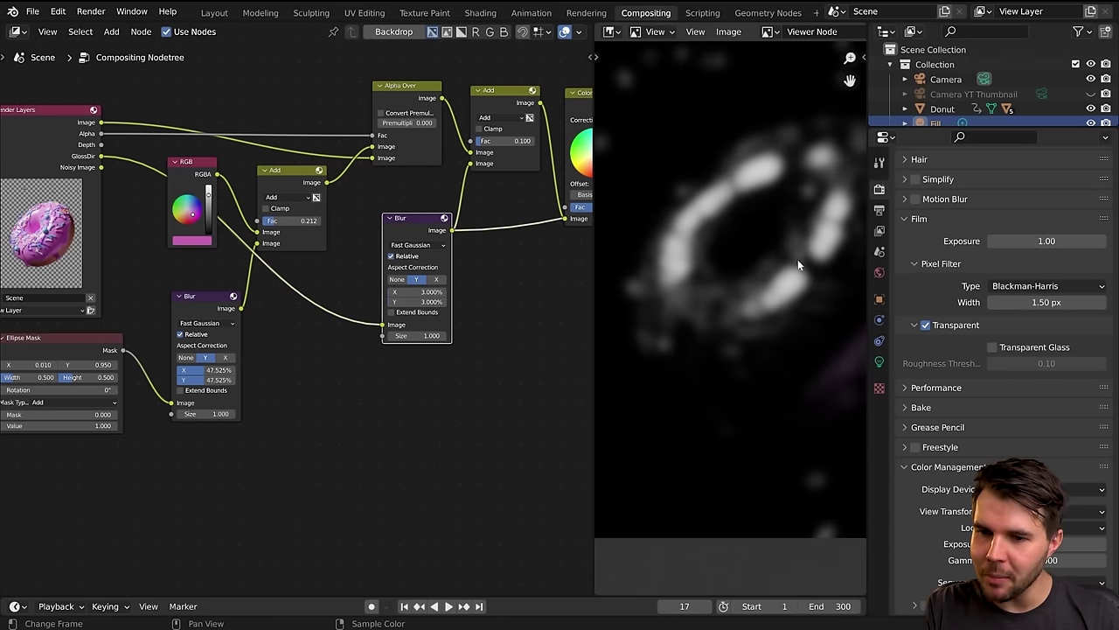
scroll(735, 206, up, 3)
Cycle the Render Layers preview to the GlossDir pass and examine the donut's reflections.
ctrl+shift+click(48, 171)
ctrl+shift+click(47, 171)
ctrl+shift+click(47, 171)
ctrl+shift+click(47, 171)
middle_drag(711, 202, 779, 212)
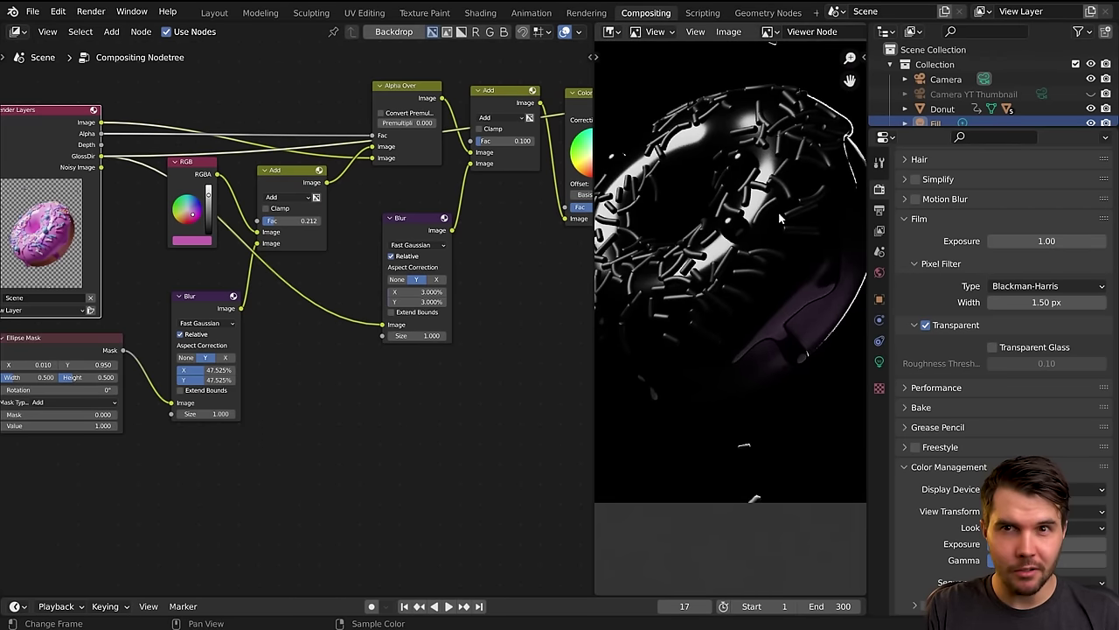
Raise the glossy Blur node and insert an RGB Curves node on the GlossDir link leading into it.
scroll(787, 175, up, 3)
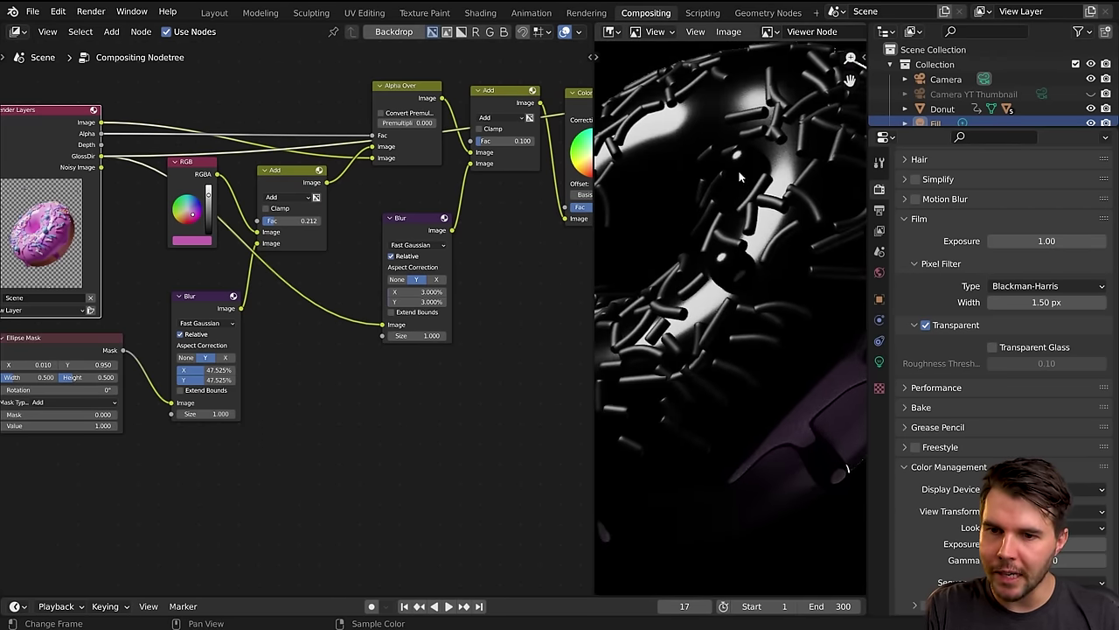
scroll(667, 213, down, 4)
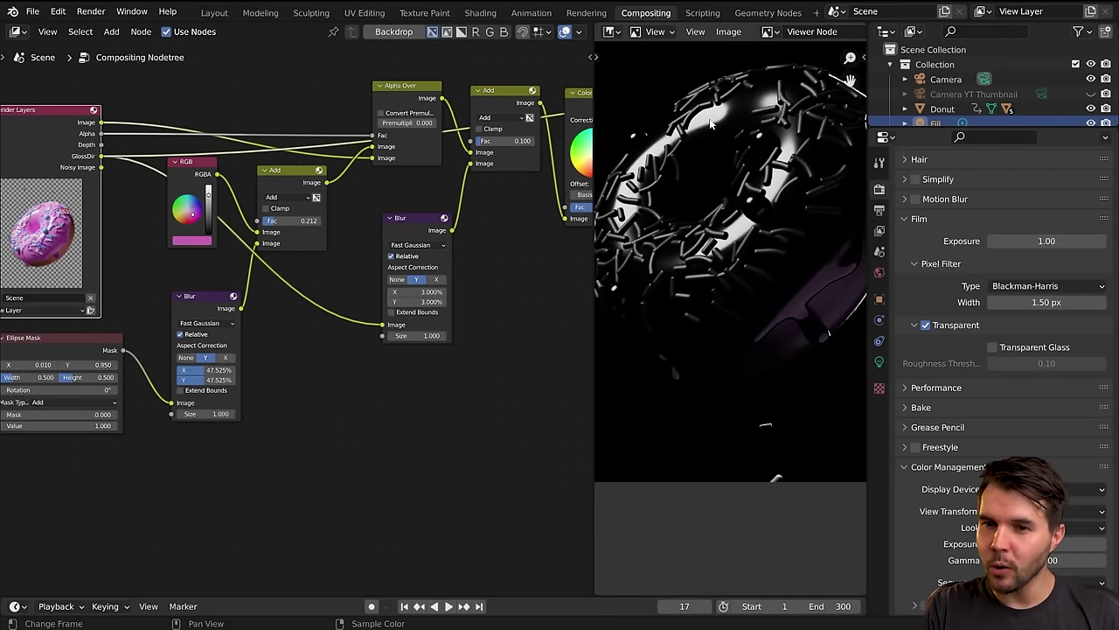
scroll(452, 272, down, 1)
mouse_move(393, 259)
middle_down()
mouse_move(452, 273)
mouse_move(407, 257)
middle_up()
scroll(408, 257, up, 2)
drag(425, 205, 436, 174)
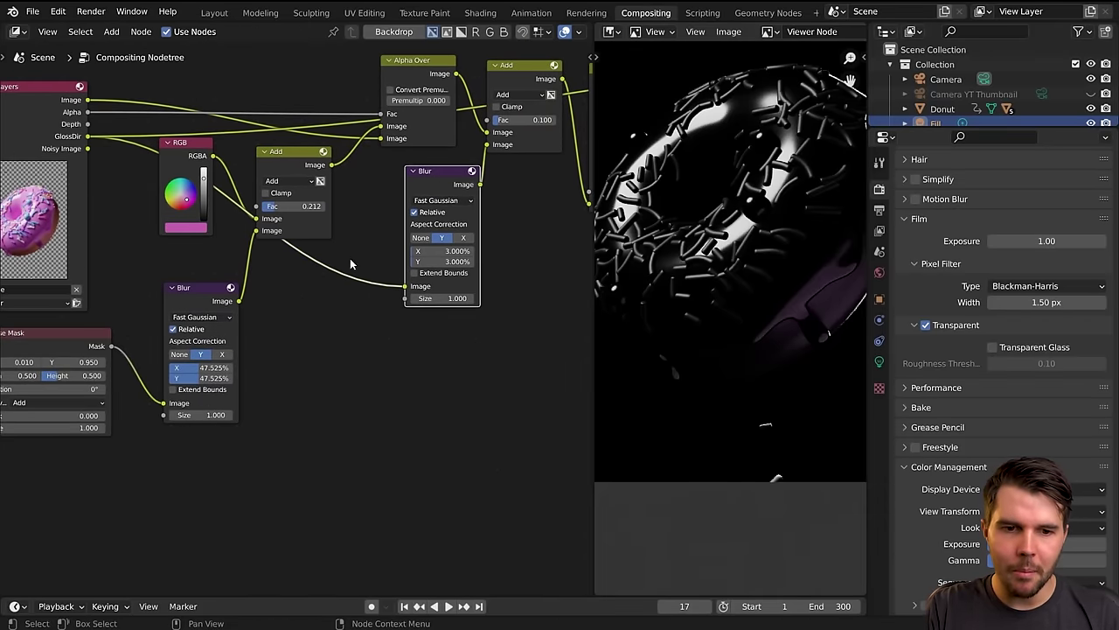
key(shift+a)
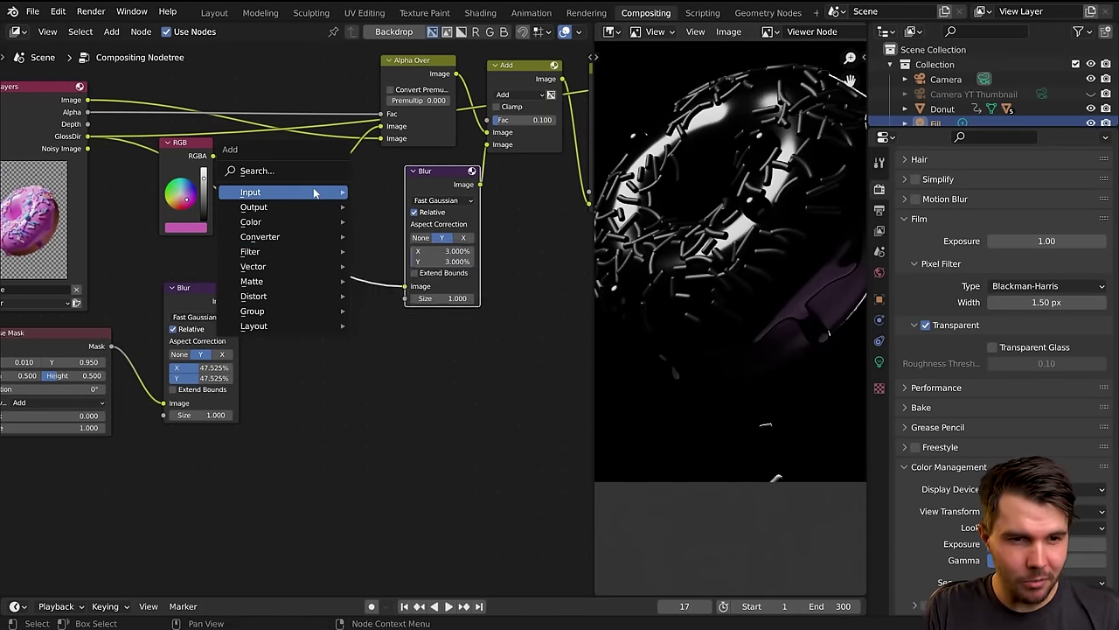
mouse_move(313, 223)
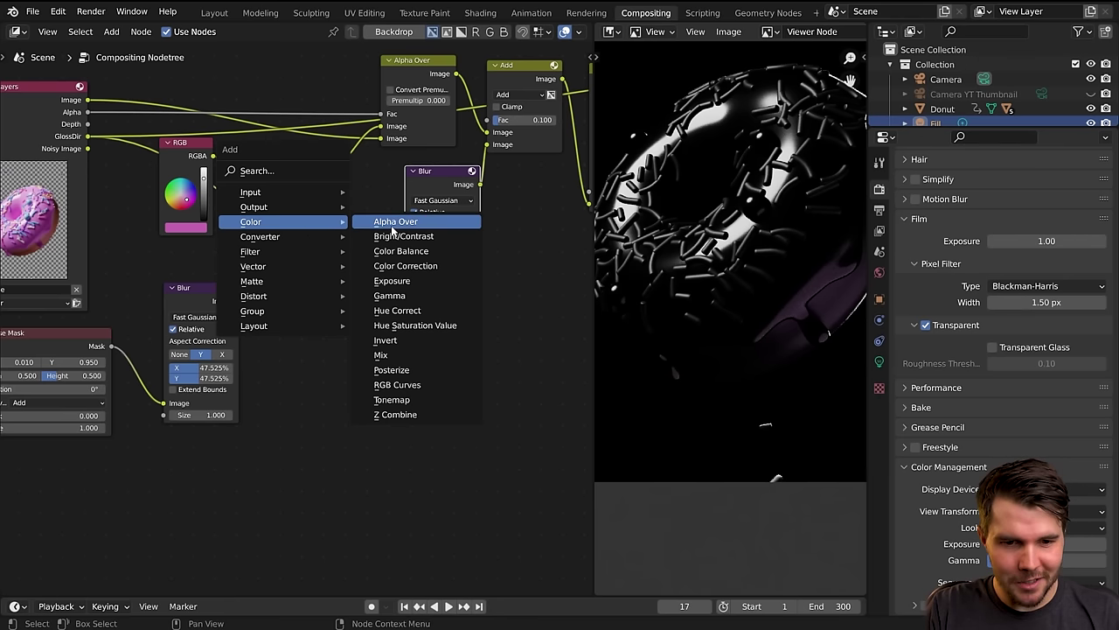
click(423, 384)
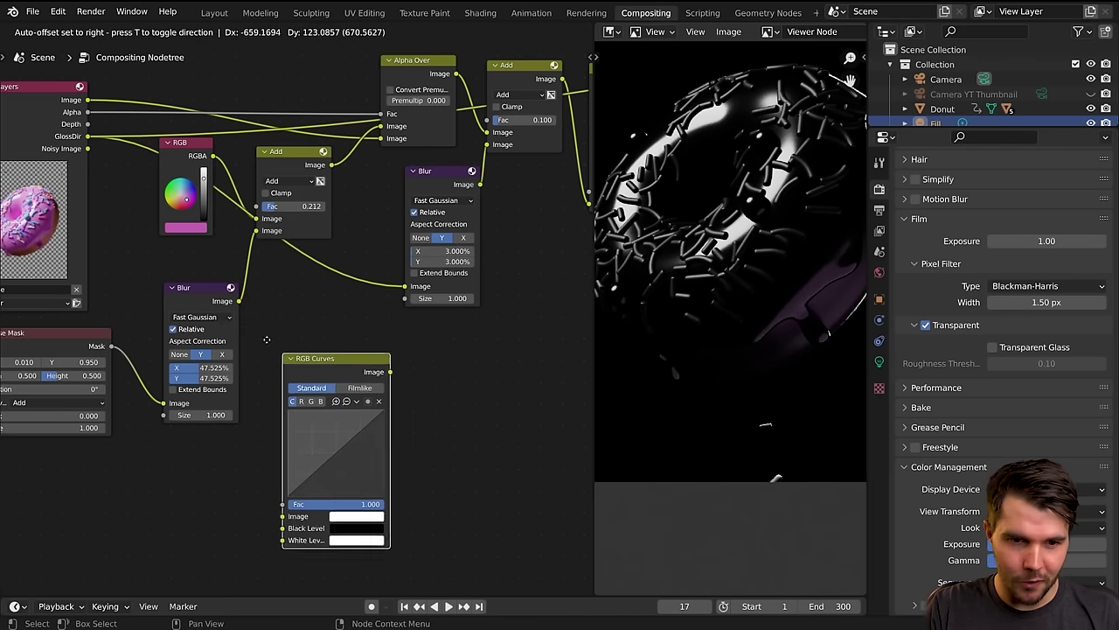
click(255, 262)
Move the glossy Blur node away from the RGB Curves node so the two no longer crowd each other.
middle_drag(411, 307, 452, 275)
scroll(453, 280, down, 2)
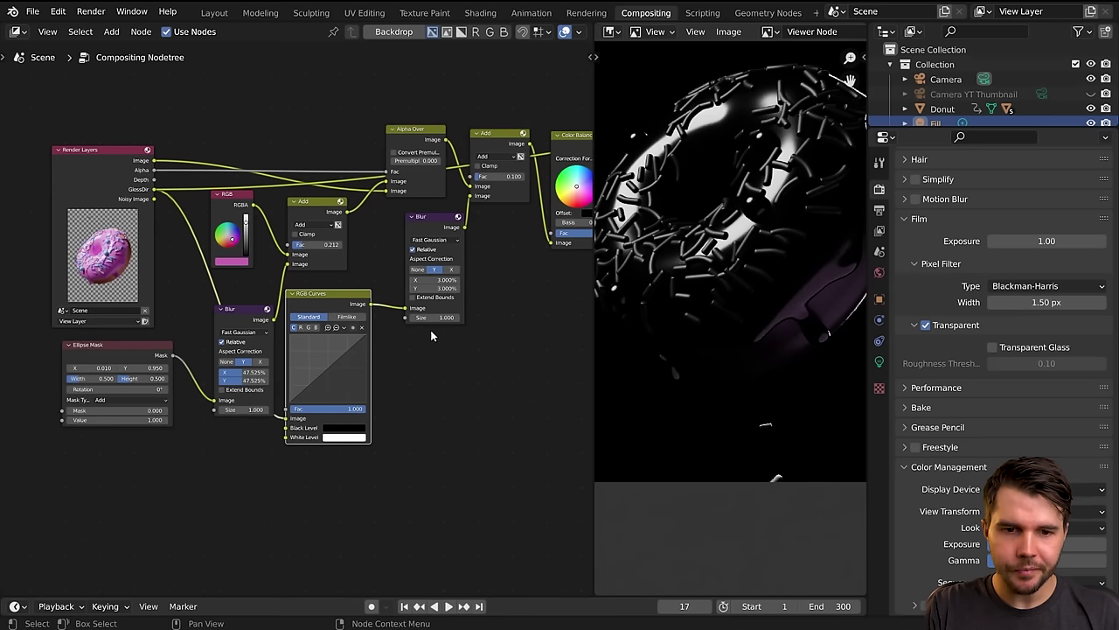
key(g)
drag(425, 227, 437, 240)
scroll(490, 363, down, 3)
middle_drag(493, 368, 402, 336)
key(ctrl+z)
key(g)
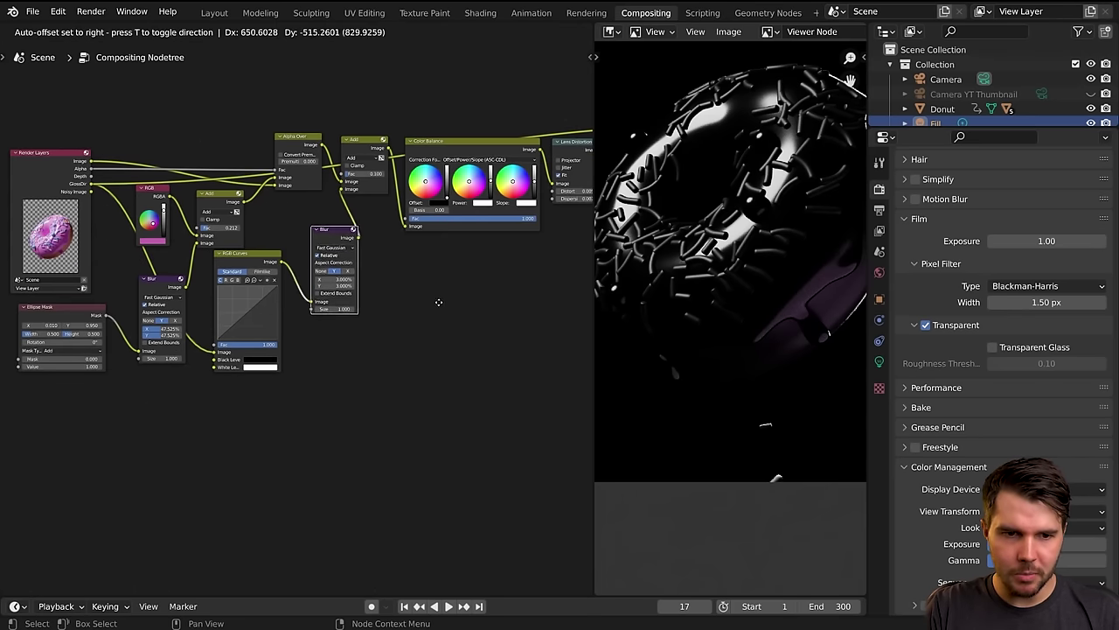
click(441, 302)
Shift the highlight glow's Add node and all nodes following it farther from the Alpha Over node.
scroll(455, 319, down, 3)
middle_drag(473, 350, 393, 342)
drag(271, 123, 573, 212)
key(g)
click(532, 250)
scroll(286, 285, up, 4)
middle_drag(285, 285, 453, 281)
Reposition the glossy Blur and RGB Curves nodes in the widened gap and preview the RGB Curves output.
drag(393, 218, 460, 202)
drag(306, 256, 376, 217)
ctrl+shift+click(376, 218)
Add a point to the RGB Curves curve and lower it to X 0.49890, Y 0.14216 to darken the midtones.
scroll(449, 292, up, 5)
middle_drag(450, 292, 260, 315)
scroll(207, 310, up, 2)
scroll(205, 298, down, 1)
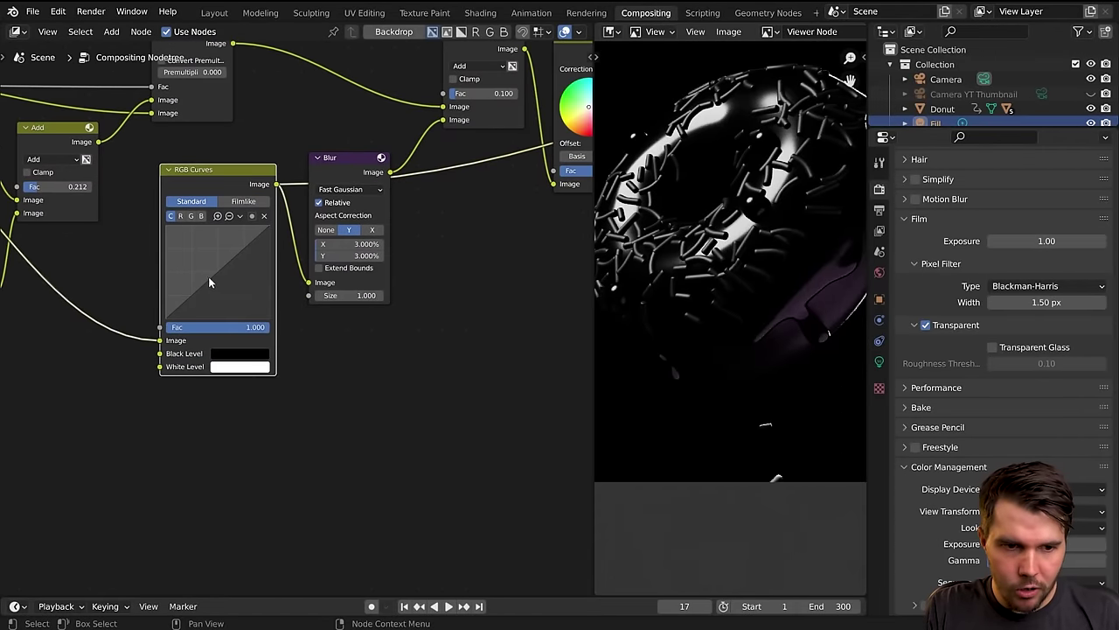
drag(209, 281, 209, 297)
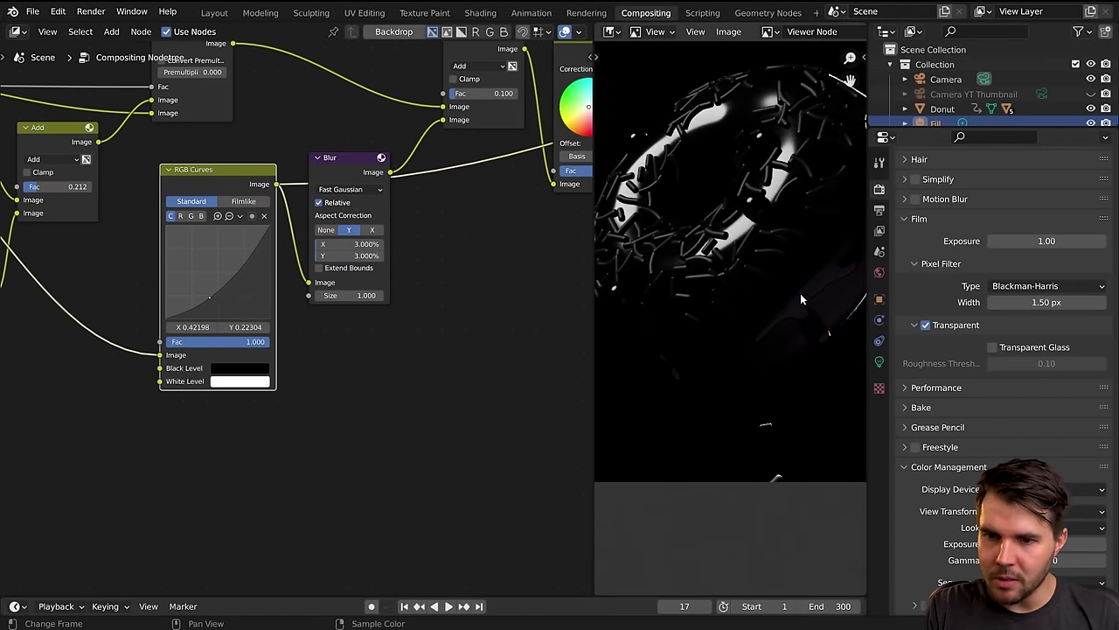
scroll(800, 300, down, 1)
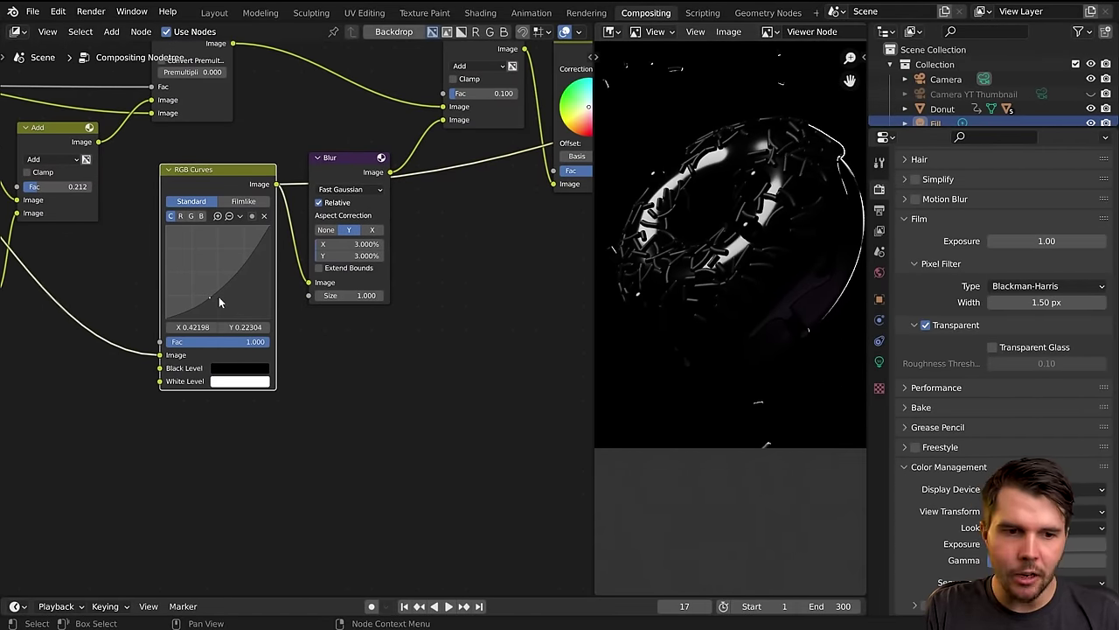
drag(213, 299, 218, 305)
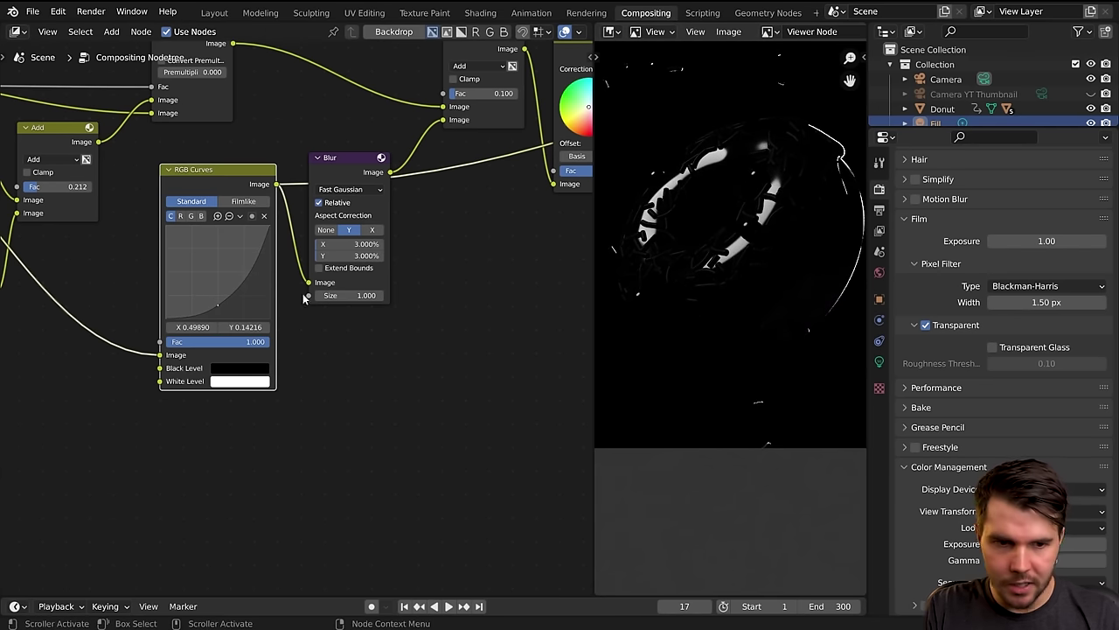
Examine the isolated glossy highlights around the donut and along its rim in the previewed image.
scroll(714, 223, up, 2)
scroll(739, 304, down, 1)
middle_drag(713, 224, 626, 269)
middle_drag(750, 304, 826, 201)
middle_drag(718, 224, 767, 273)
middle_drag(676, 188, 749, 280)
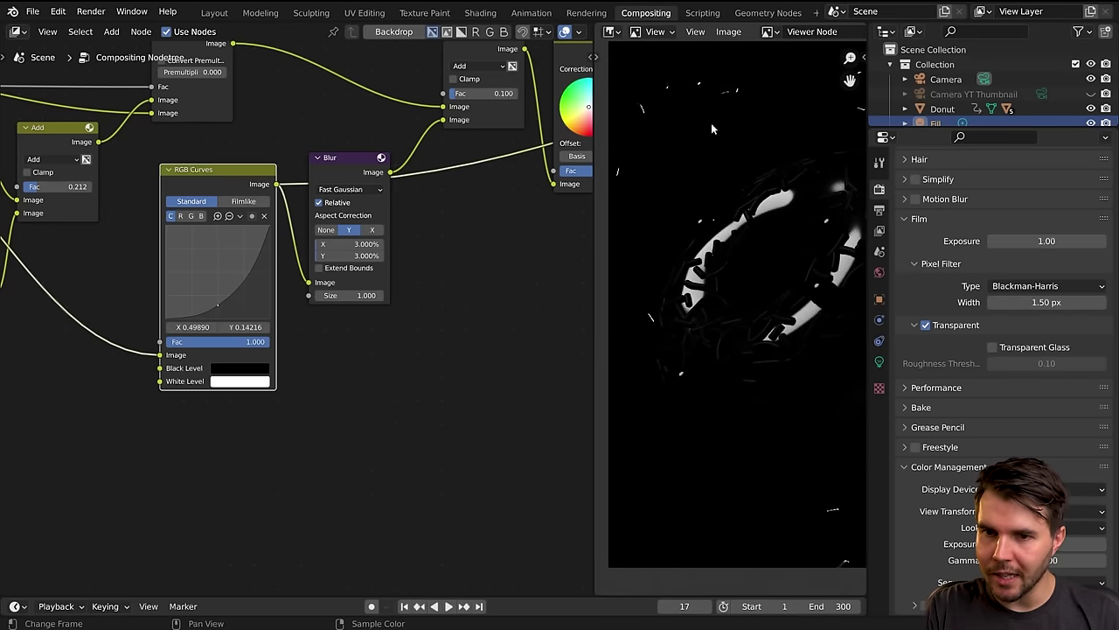
scroll(756, 188, up, 3)
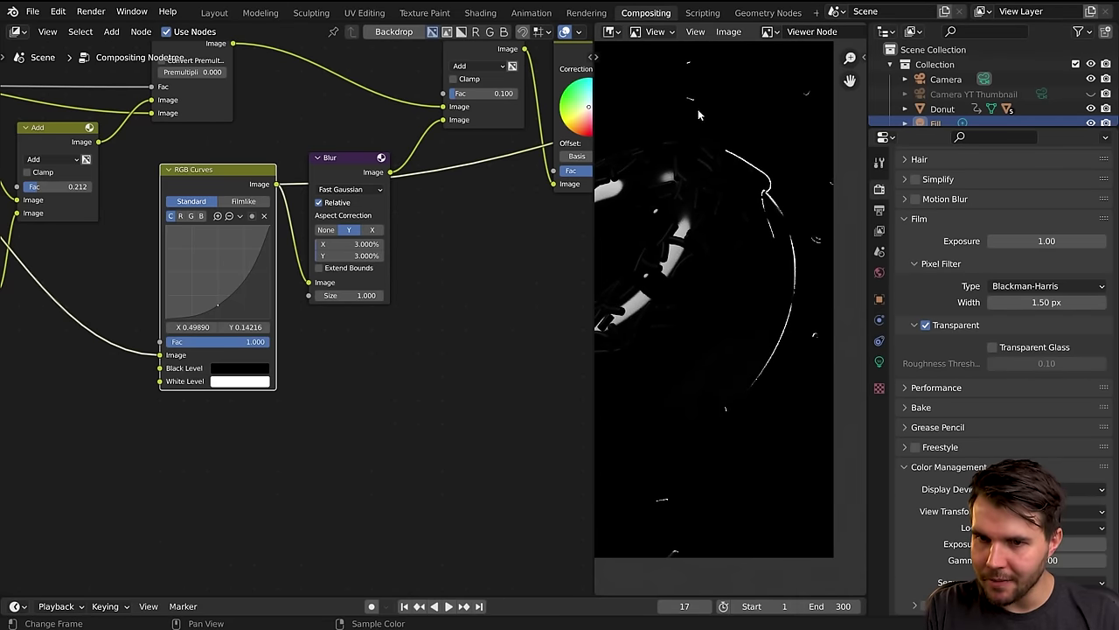
scroll(703, 112, down, 3)
scroll(721, 206, up, 4)
middle_drag(796, 338, 788, 220)
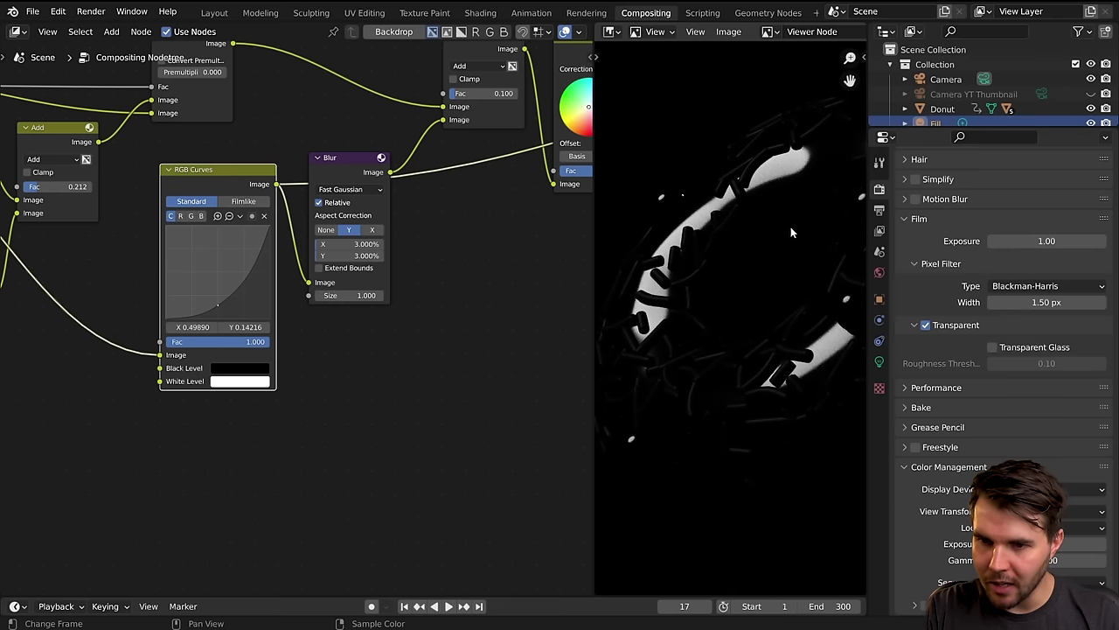
Steepen the RGB Curves contrast with an upper point at X 0.84176, Y 0.92892 and the lower point at X 0.49670, Y 0.14706.
drag(214, 305, 213, 303)
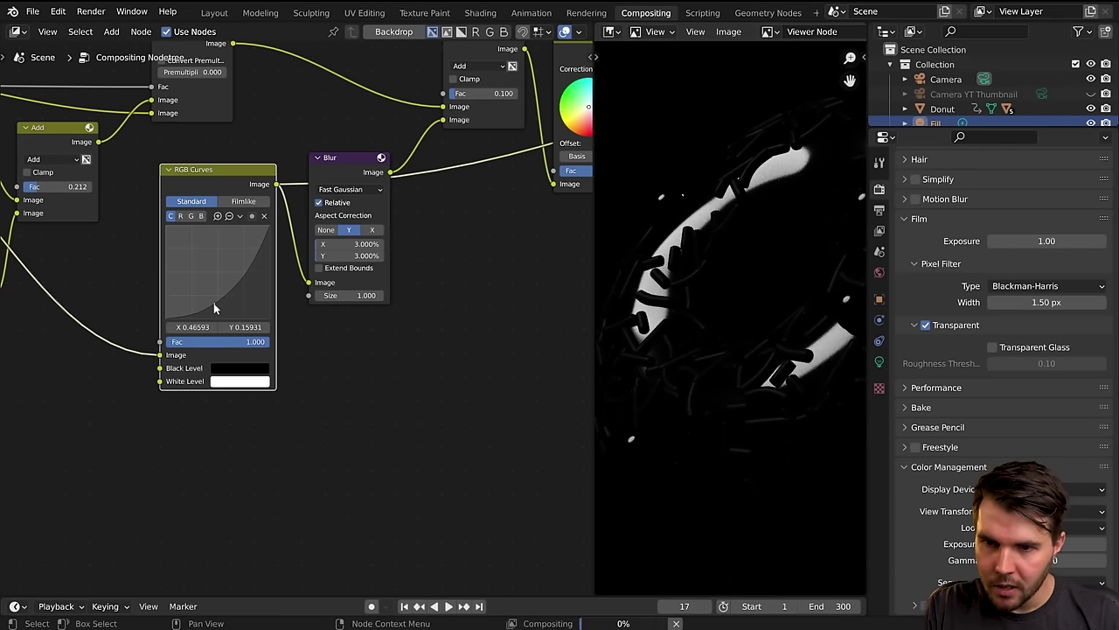
click(256, 251)
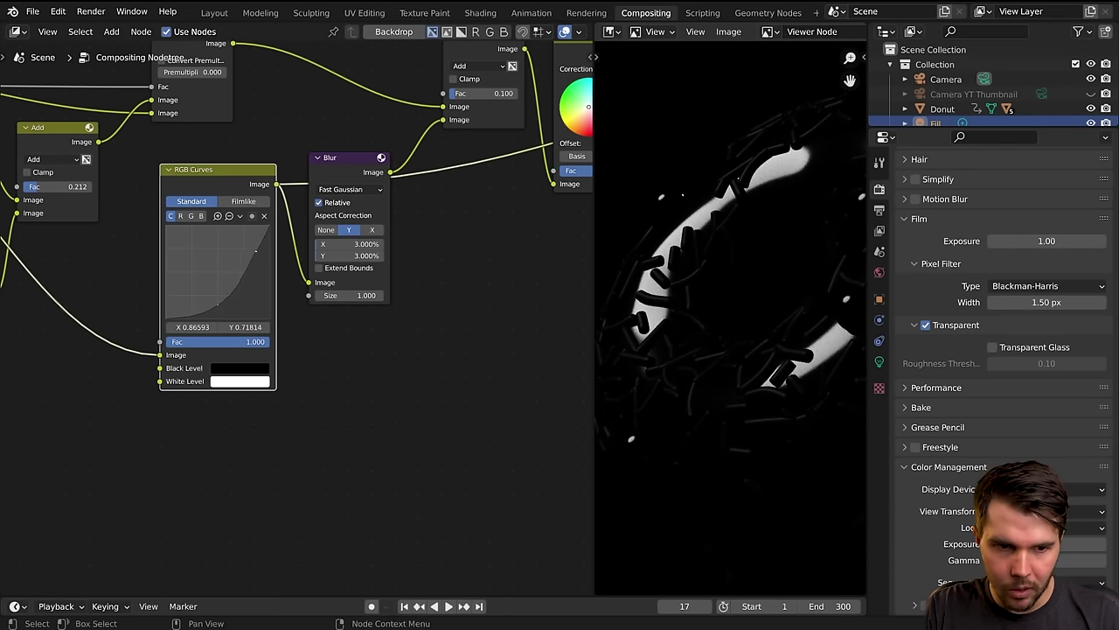
scroll(705, 320, down, 4)
middle_drag(768, 323, 728, 320)
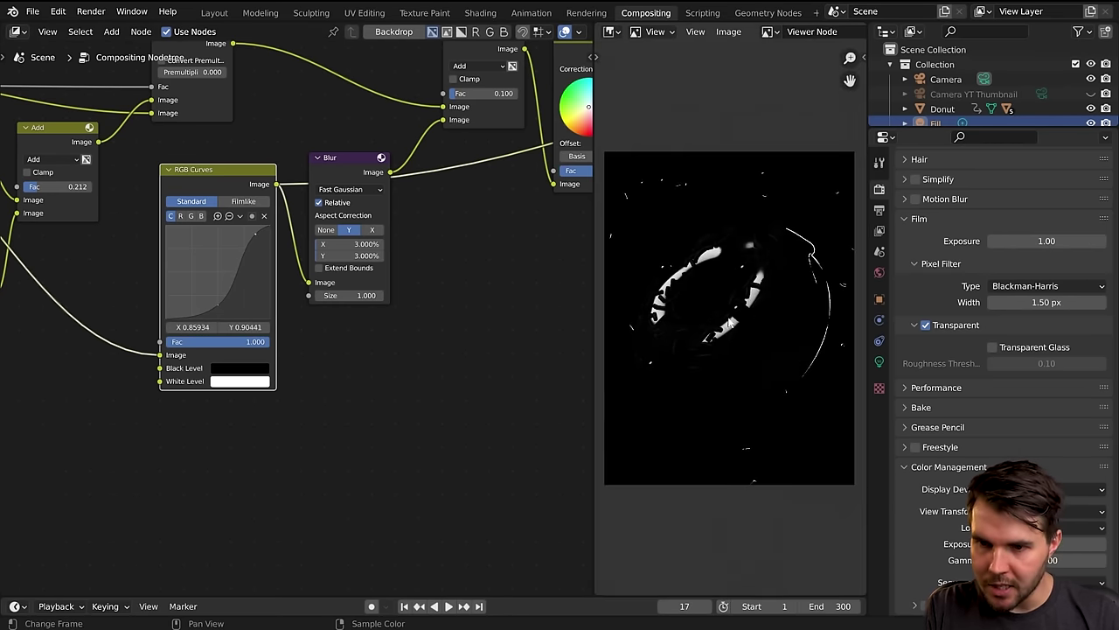
scroll(748, 295, up, 2)
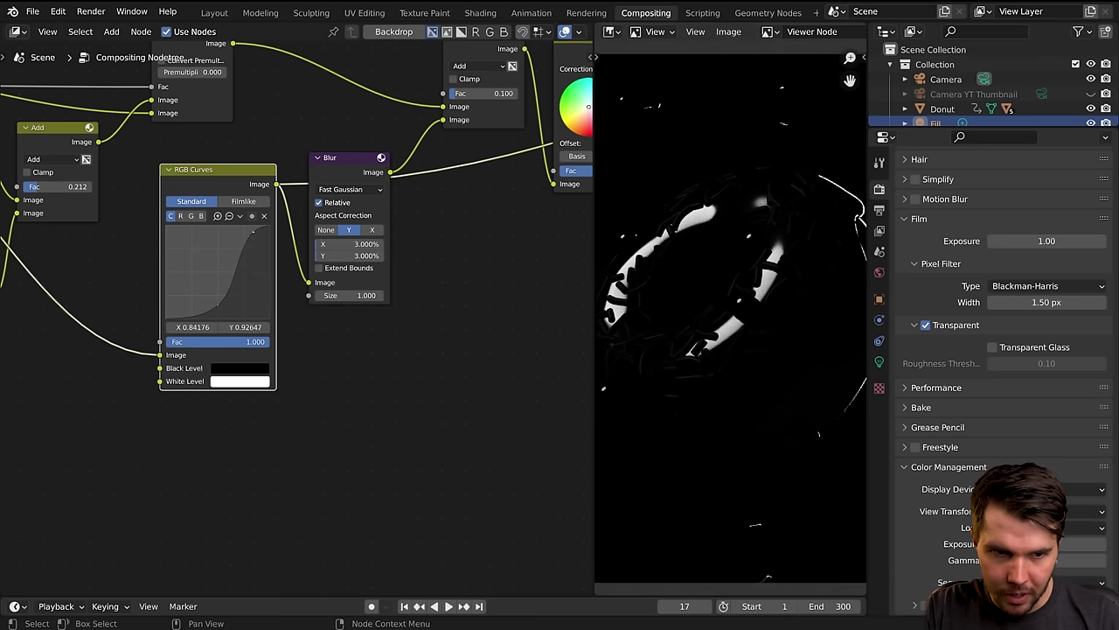
scroll(814, 337, down, 2)
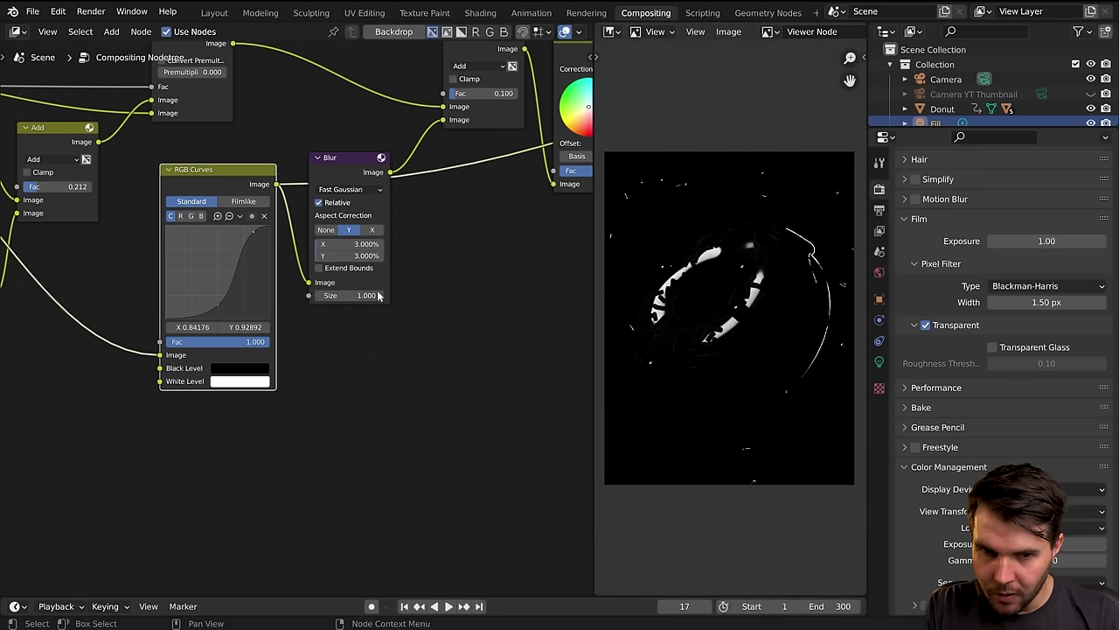
drag(235, 171, 229, 161)
click(211, 293)
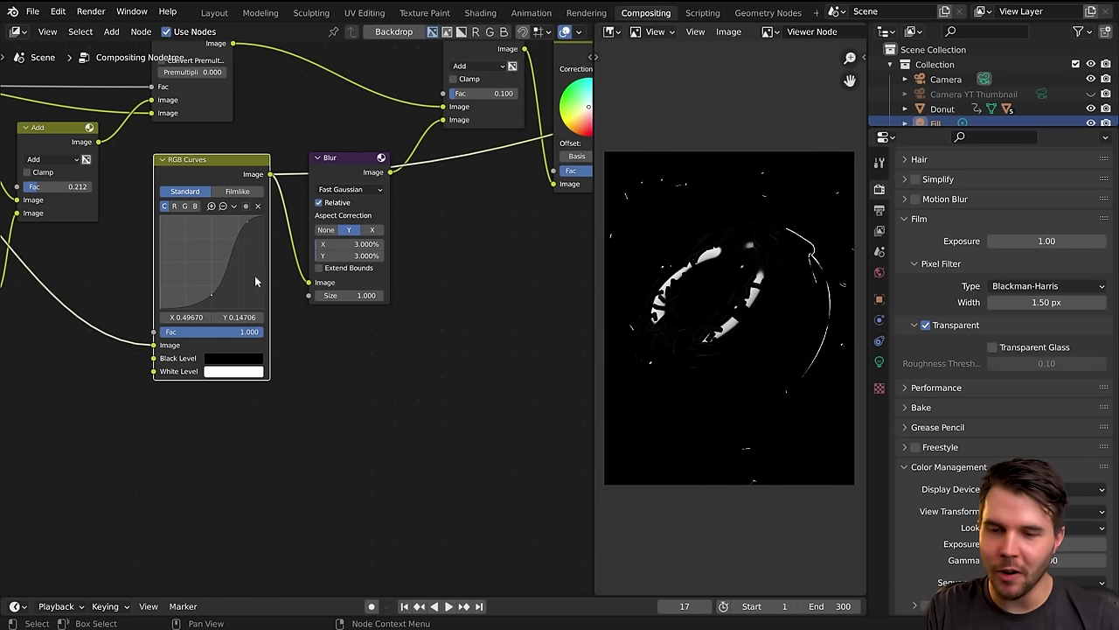
Preview the Sharpen node's output to check the full composite.
middle_drag(508, 251, 401, 294)
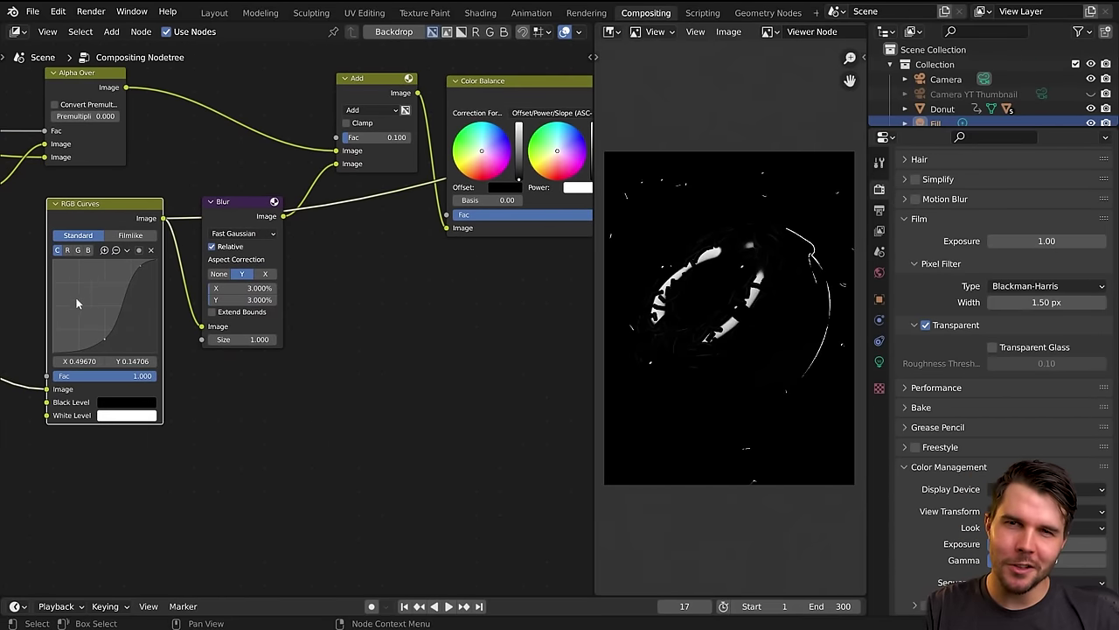
middle_drag(450, 283, 210, 294)
scroll(355, 287, down, 3)
middle_drag(559, 249, 379, 274)
ctrl+shift+click(255, 178)
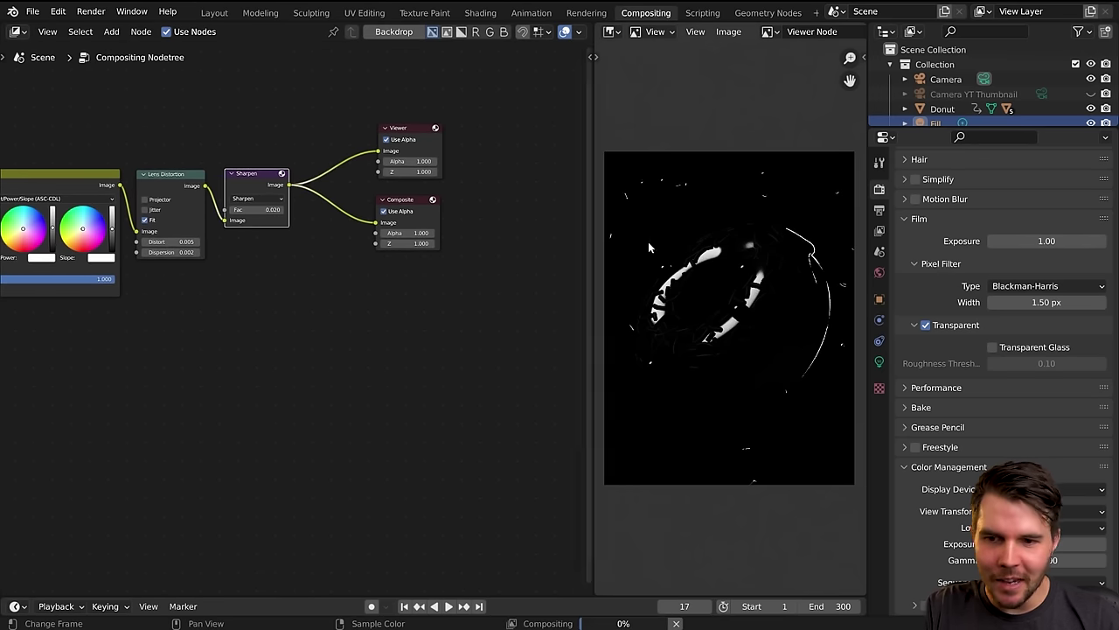
Preview the glossy Blur's output, followed by the Add node that combines it with the image.
middle_drag(222, 297, 693, 215)
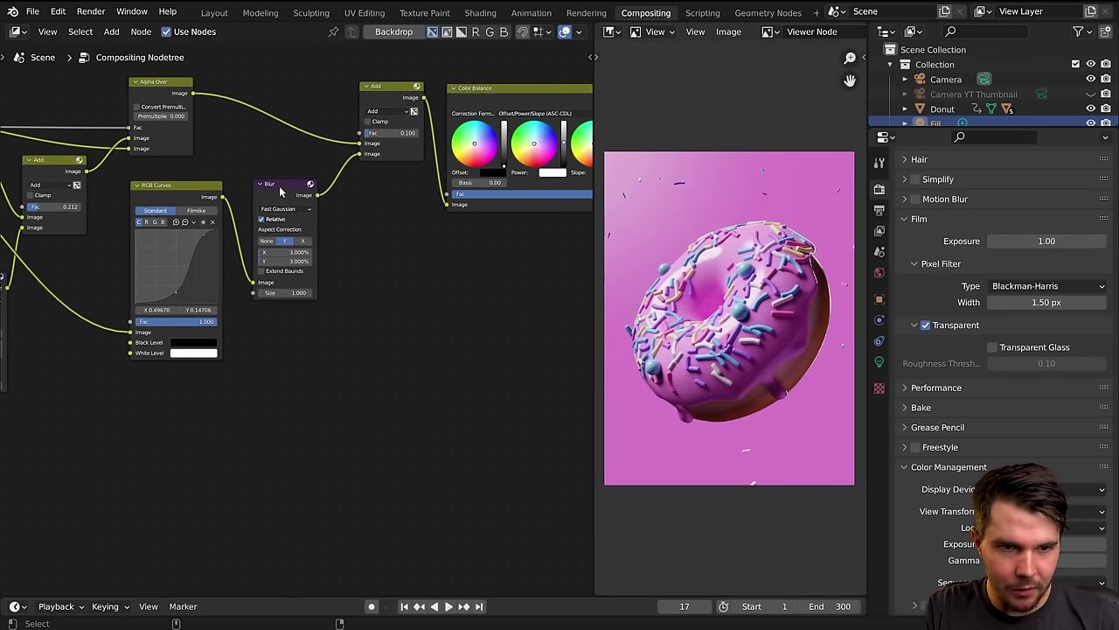
ctrl+shift+click(271, 247)
middle_drag(360, 115, 312, 148)
ctrl+shift+click(312, 149)
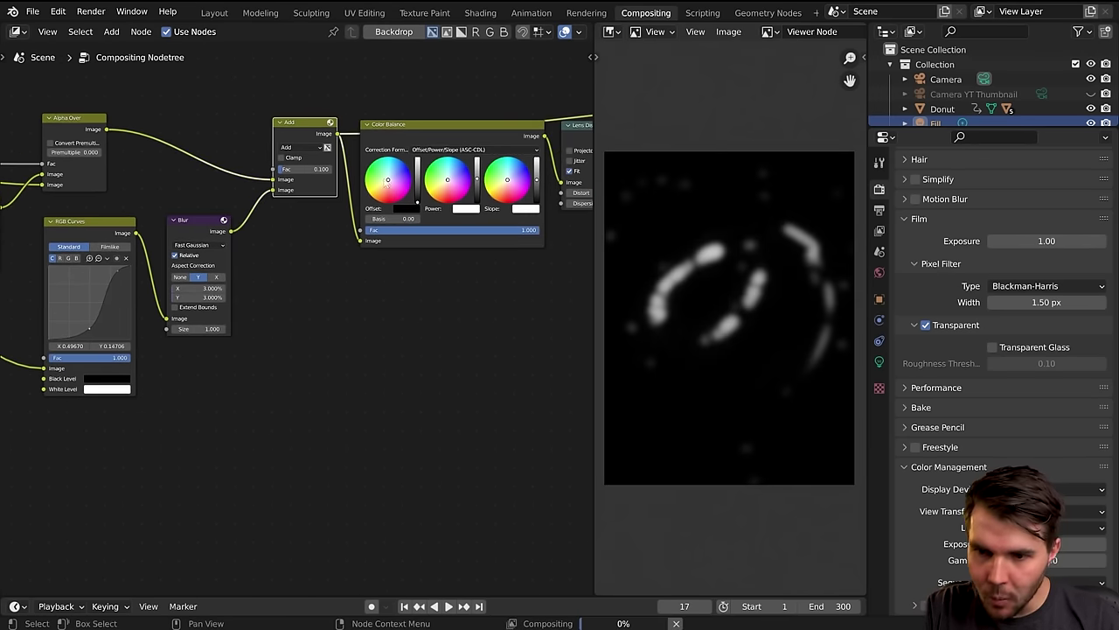
Try a factor of 0.2 on the highlight glow's Add node and inspect the sprinkles up close.
scroll(678, 291, up, 5)
middle_drag(678, 291, 727, 270)
middle_drag(355, 211, 290, 279)
scroll(290, 279, up, 2)
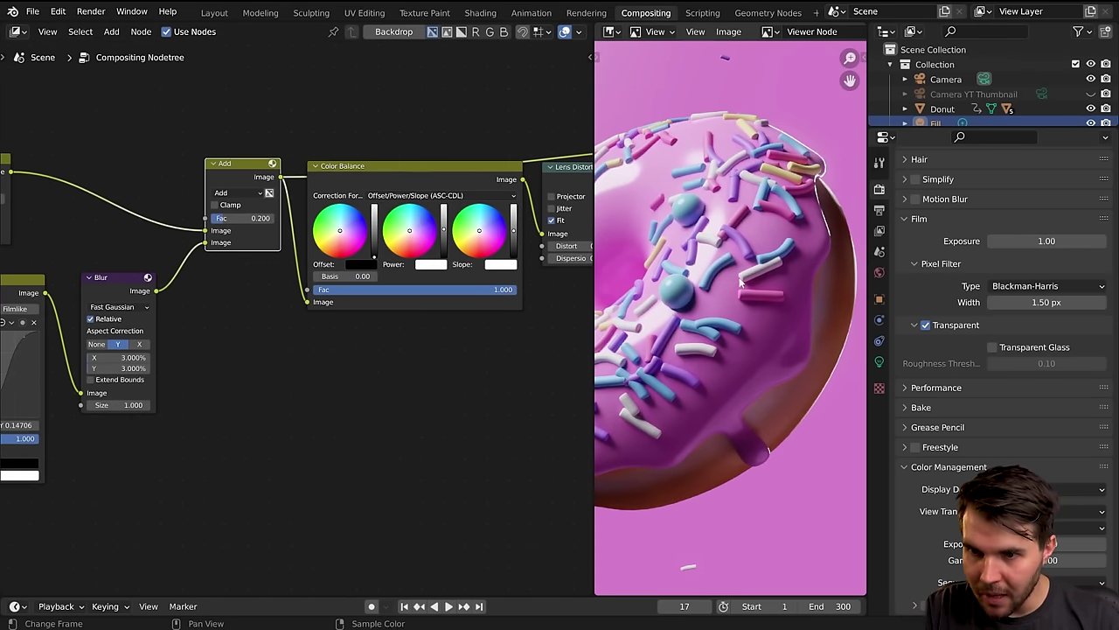
scroll(749, 249, up, 3)
scroll(749, 249, up, 4)
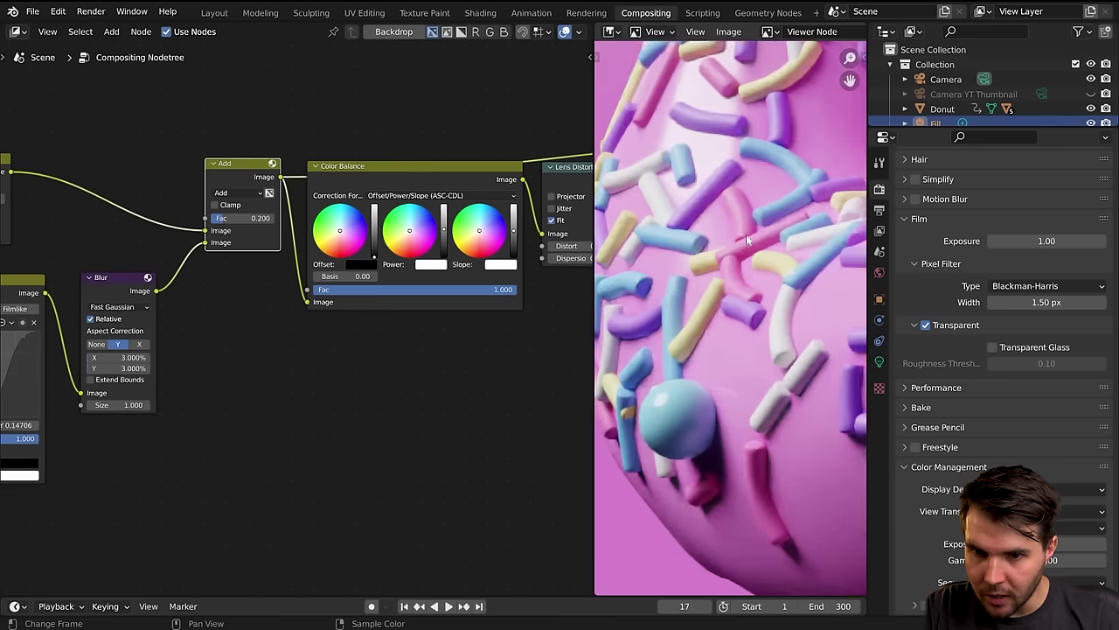
Compare the highlight glow with the Add node's factor at 0.3 and at 0.
text(0.3)
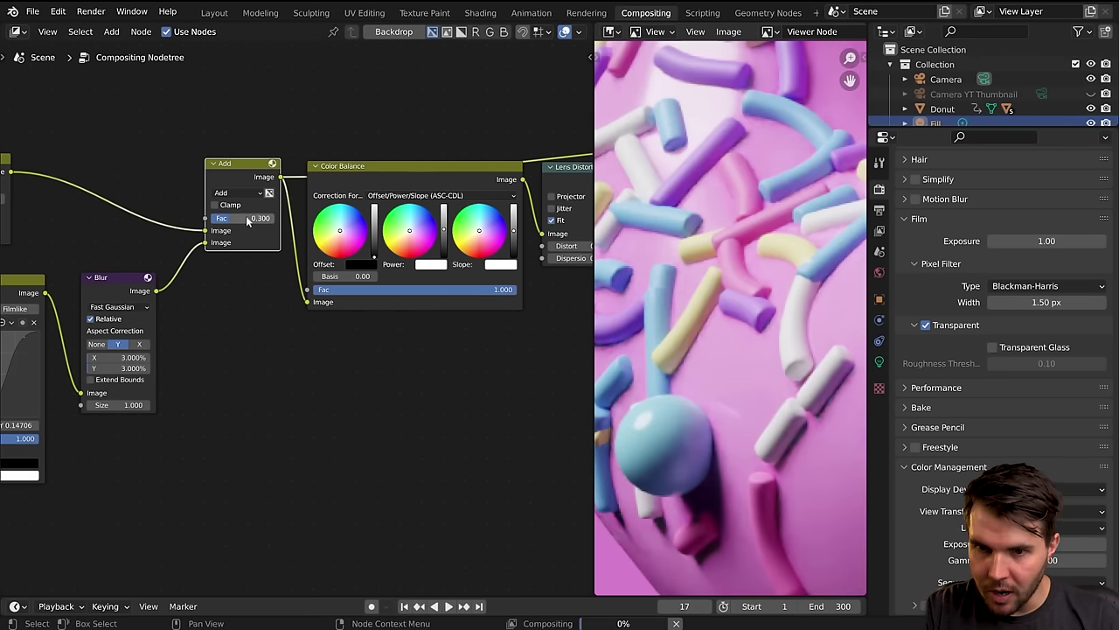
key(Return)
scroll(737, 229, down, 3)
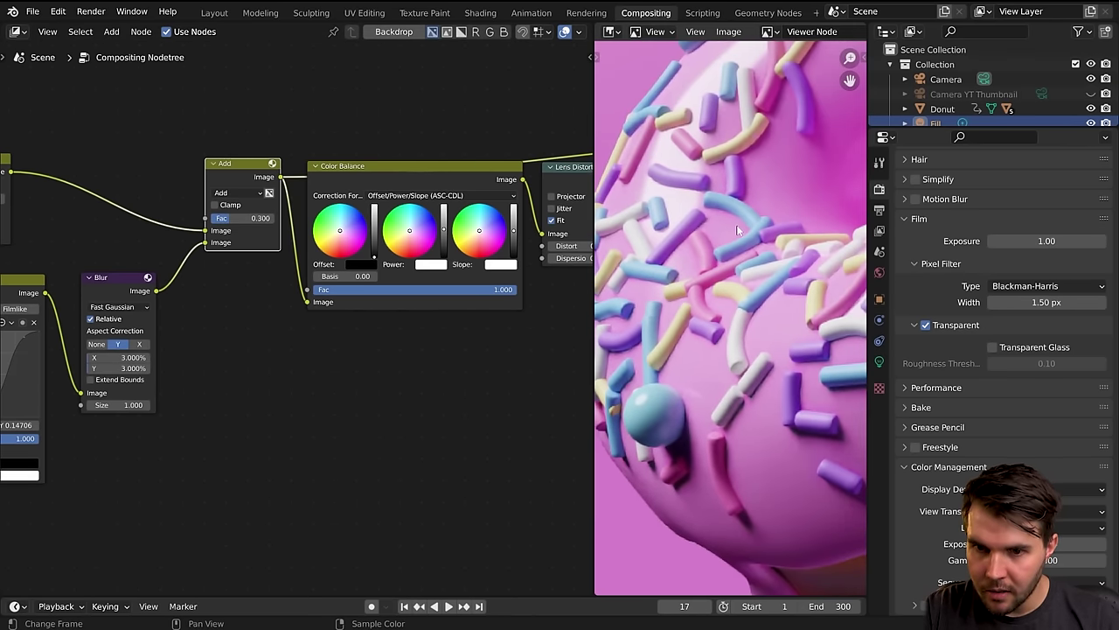
scroll(737, 229, down, 2)
text(0)
key(Return)
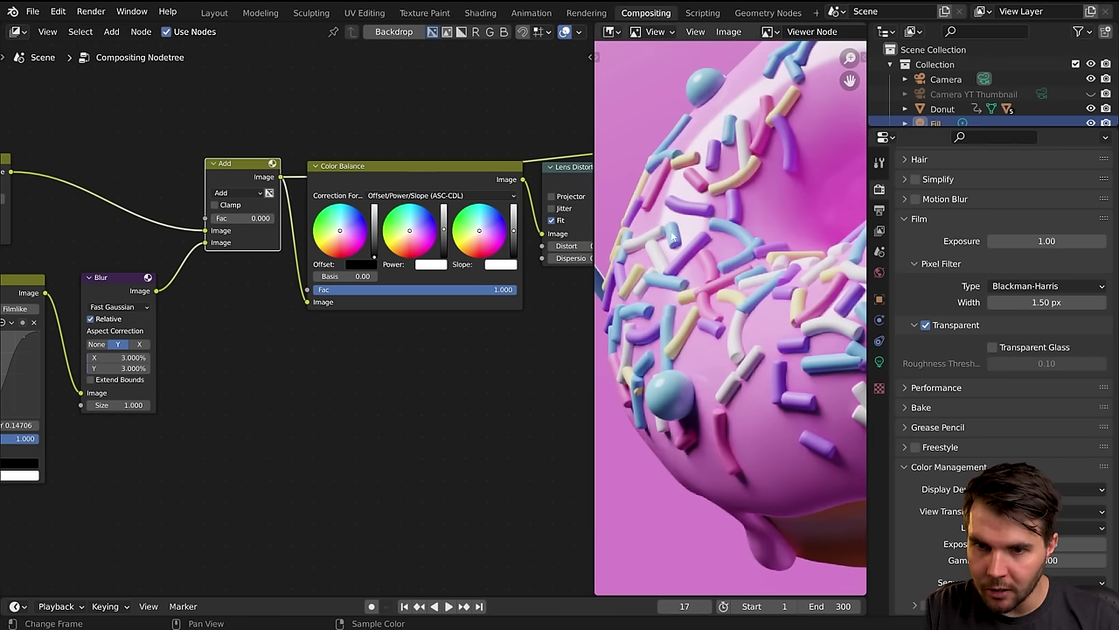
Recheck the highlight glow at an Add factor of 0.3 and settle on a factor of 0.24.
double_click(241, 218)
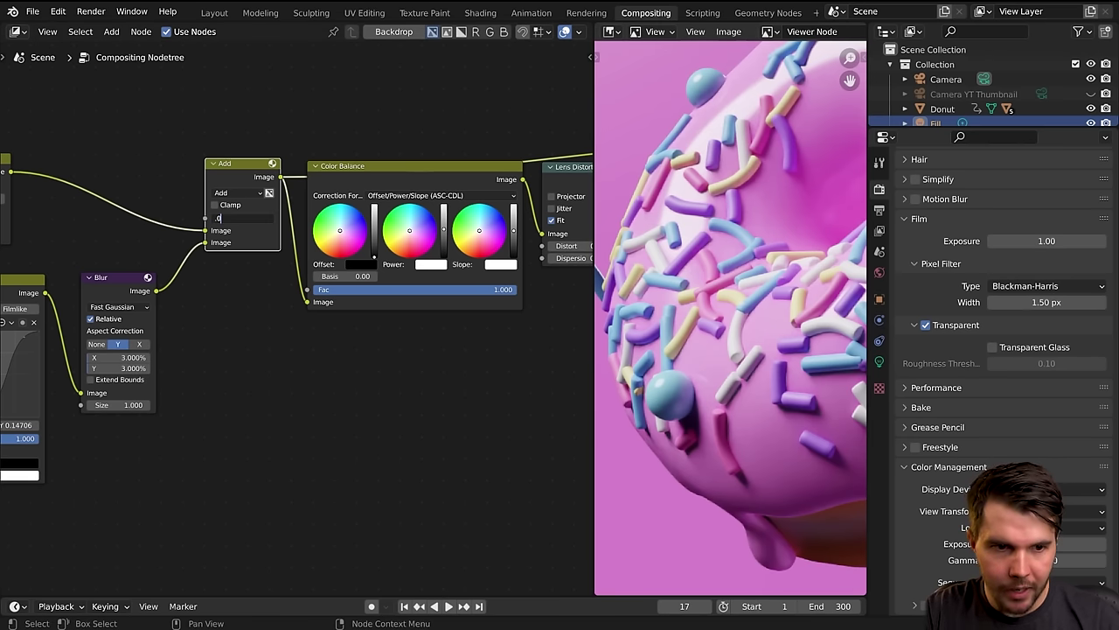
text(.3)
key(Return)
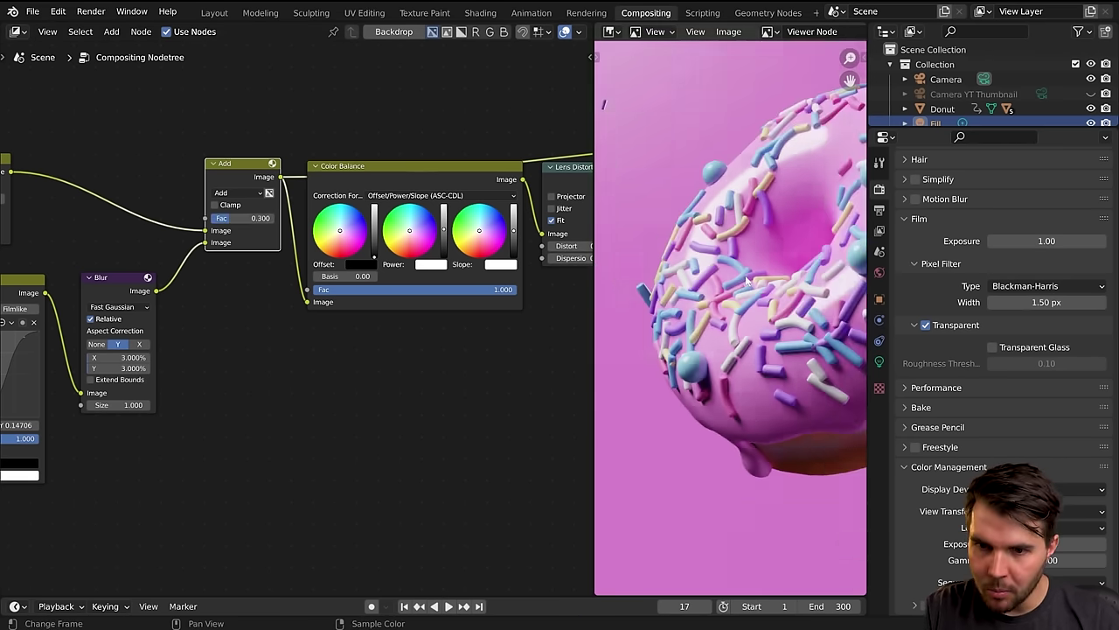
scroll(817, 173, down, 1)
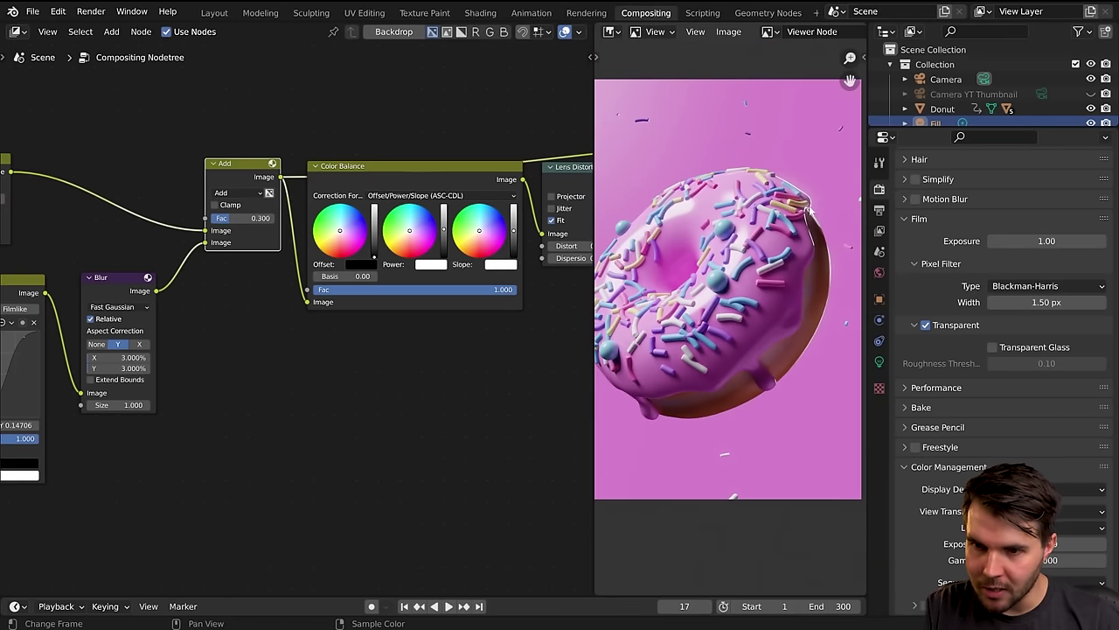
text(.24)
key(Return)
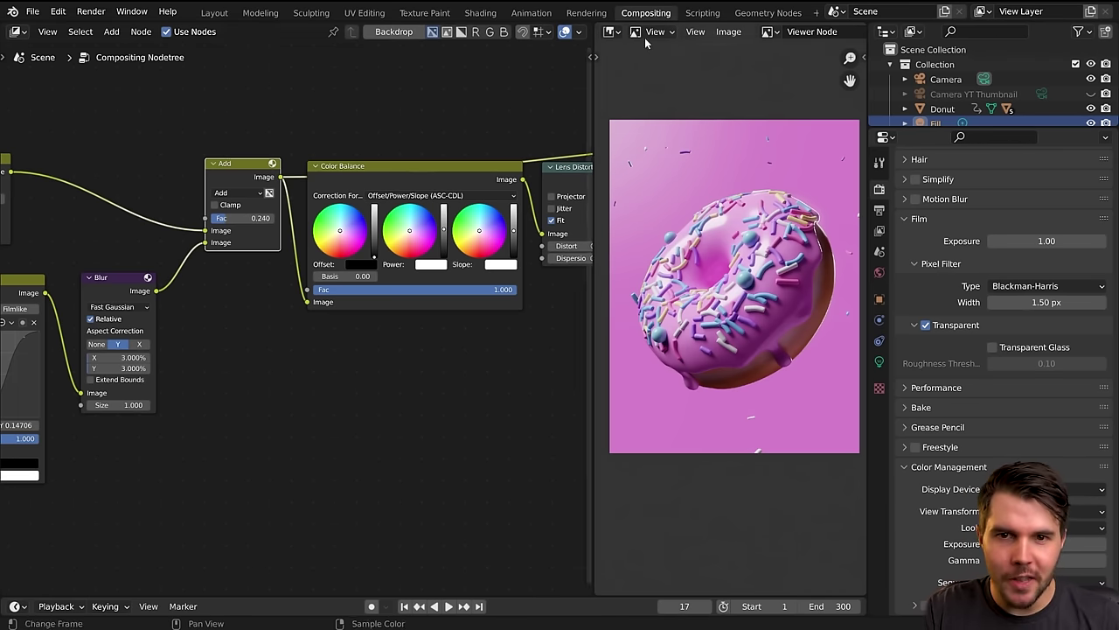
Maximize the node editor, preview the Sharpen node's output and review the whole compositing tree.
scroll(369, 323, down, 4)
middle_drag(370, 323, 451, 304)
key(ctrl+space)
scroll(789, 283, down, 3)
middle_drag(857, 293, 791, 280)
ctrl+shift+click(795, 220)
middle_drag(625, 359, 676, 358)
scroll(674, 357, up, 3)
middle_drag(671, 335, 676, 330)
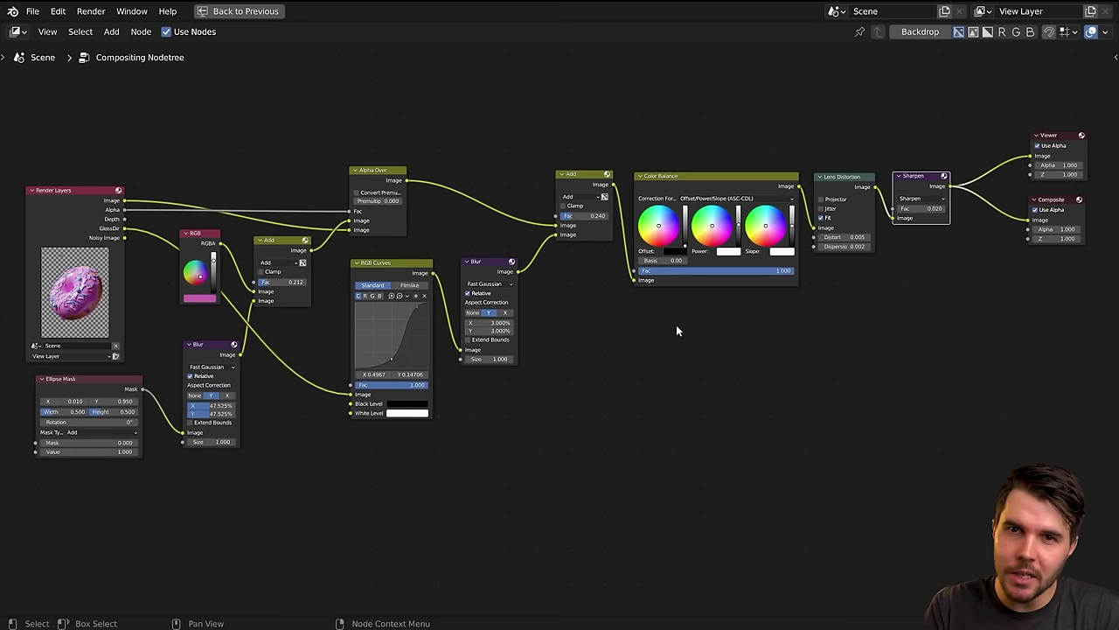